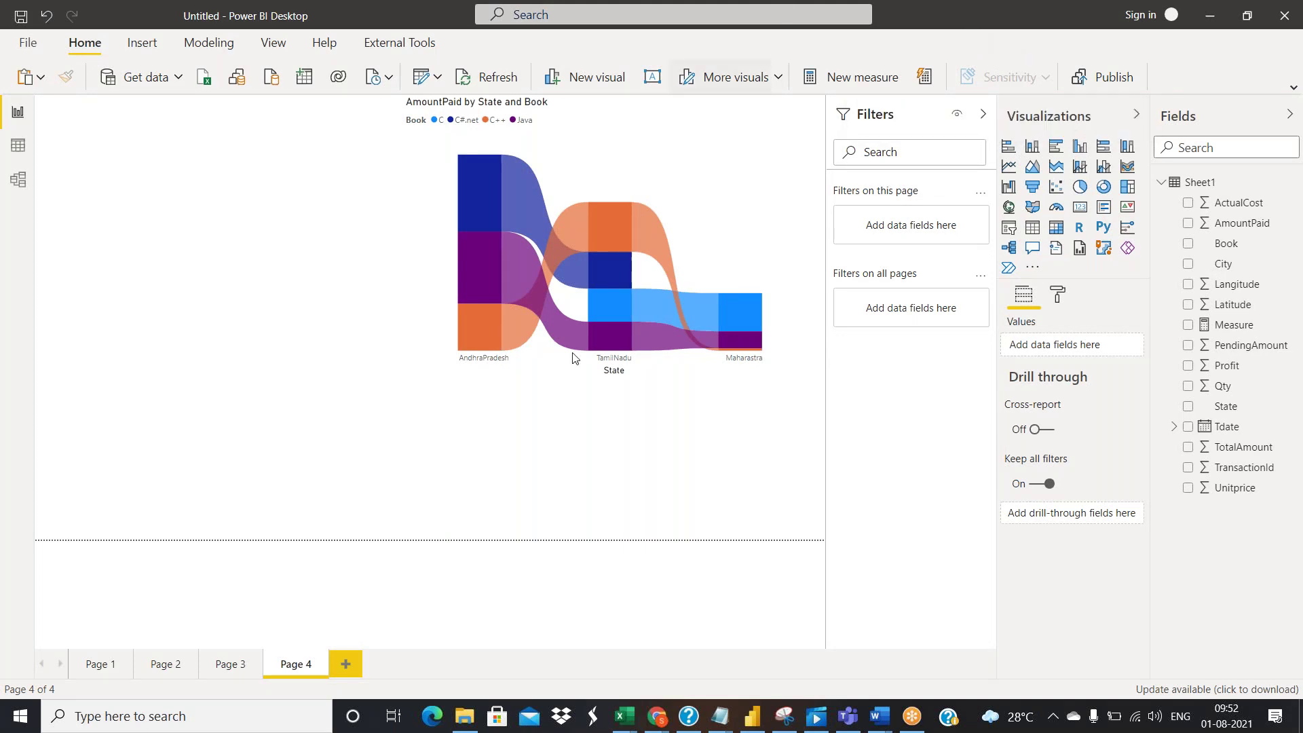
Open the Windows Magnifier and set its zoom level to 200%
left_click(239, 722)
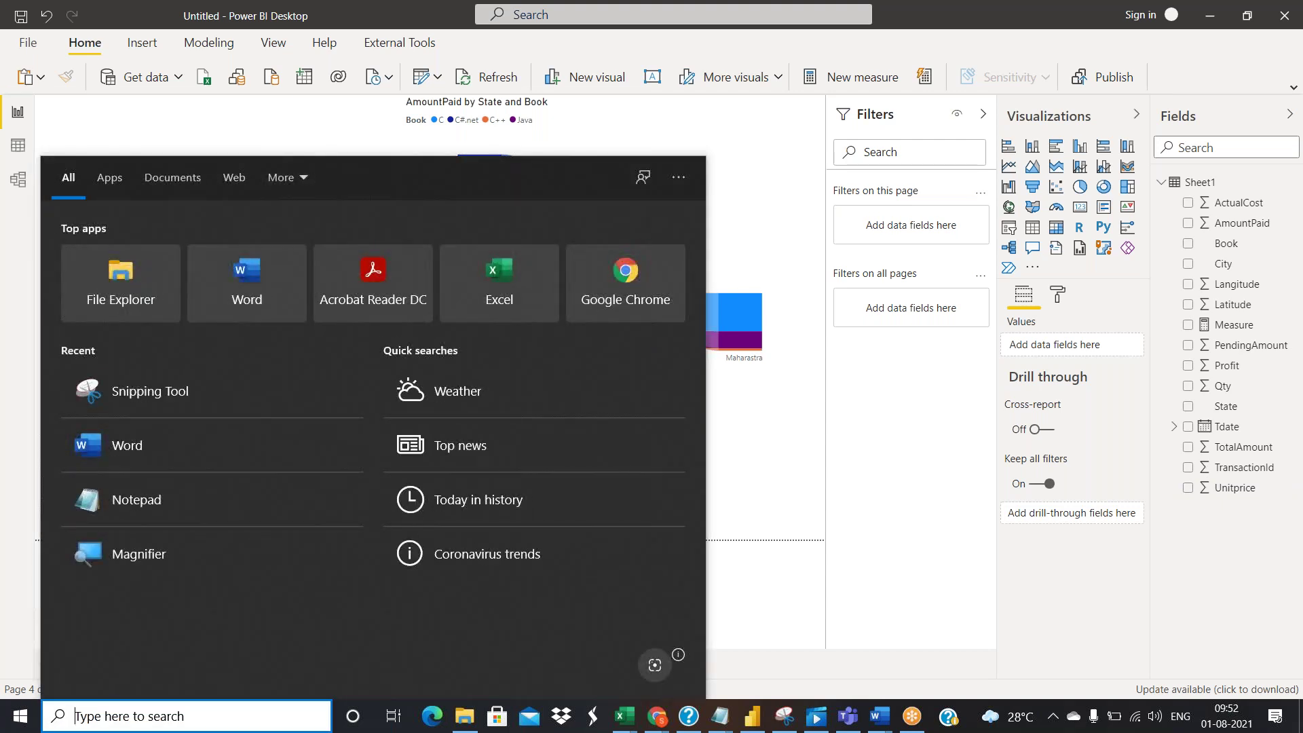
type("Magni")
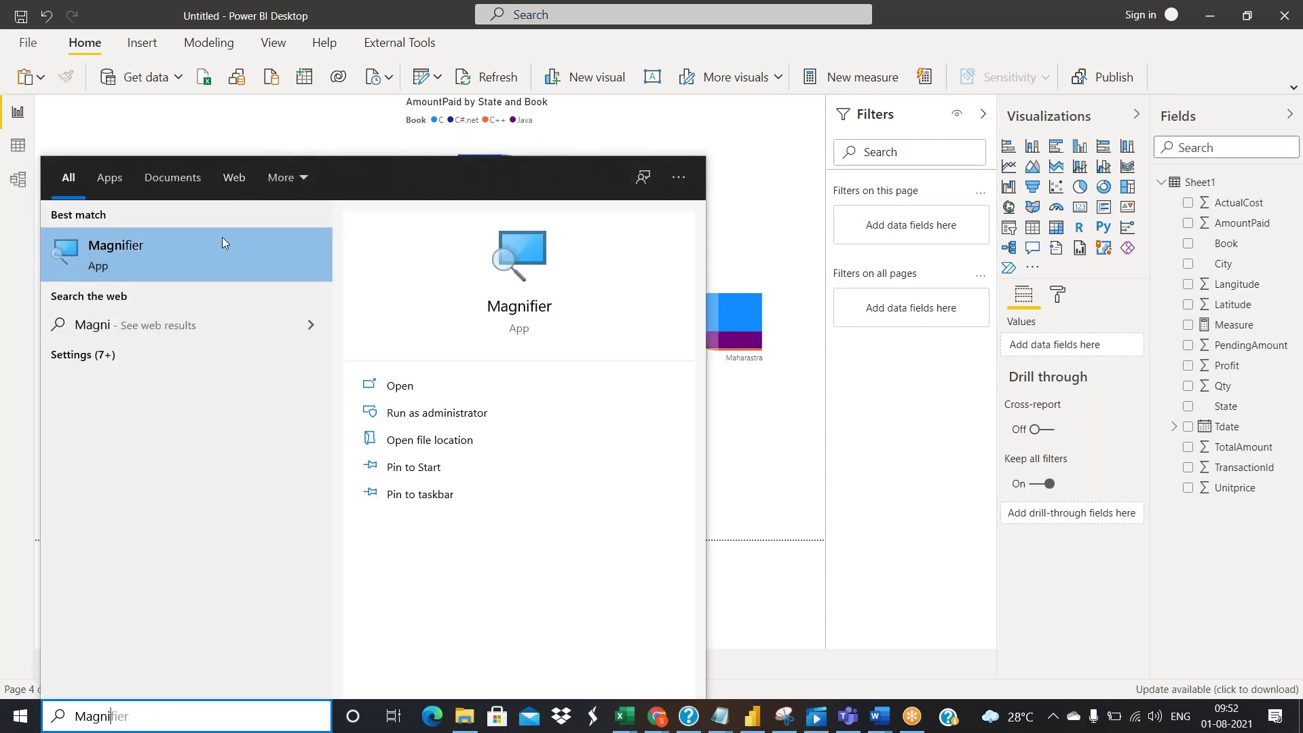
left_click(222, 243)
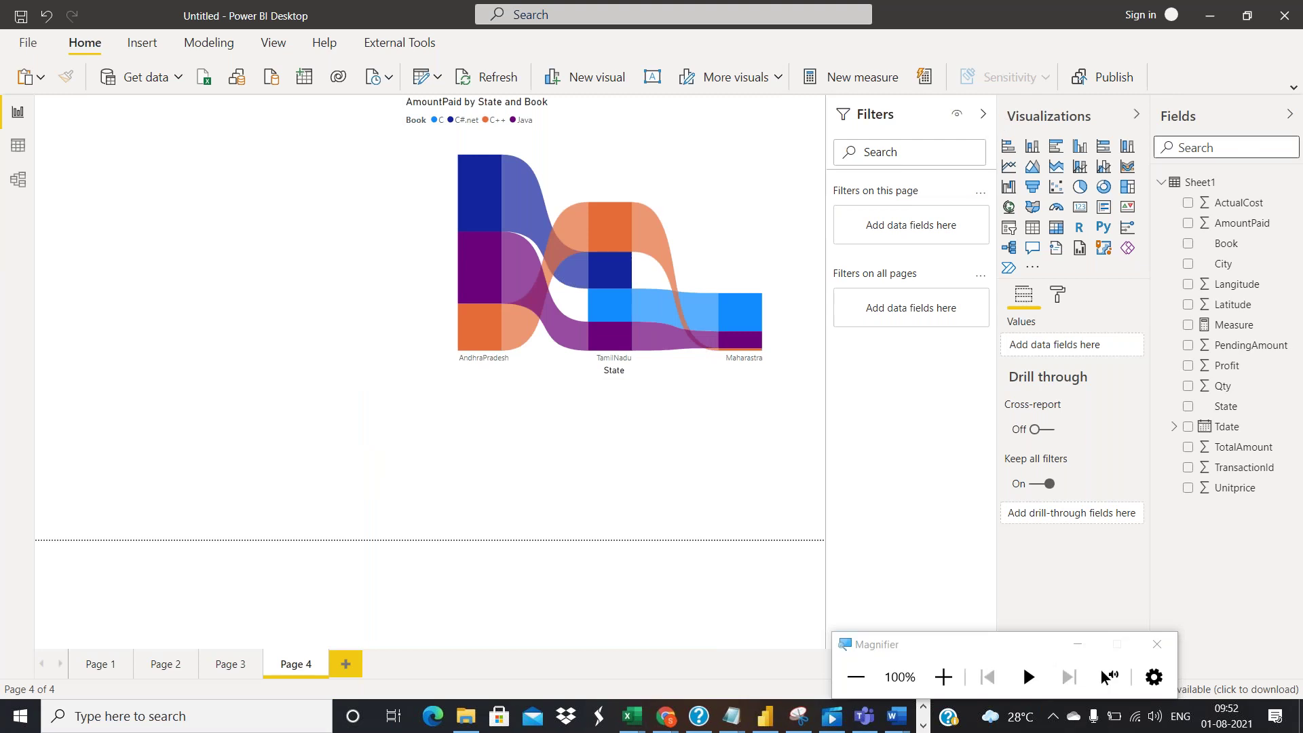
left_click(944, 677)
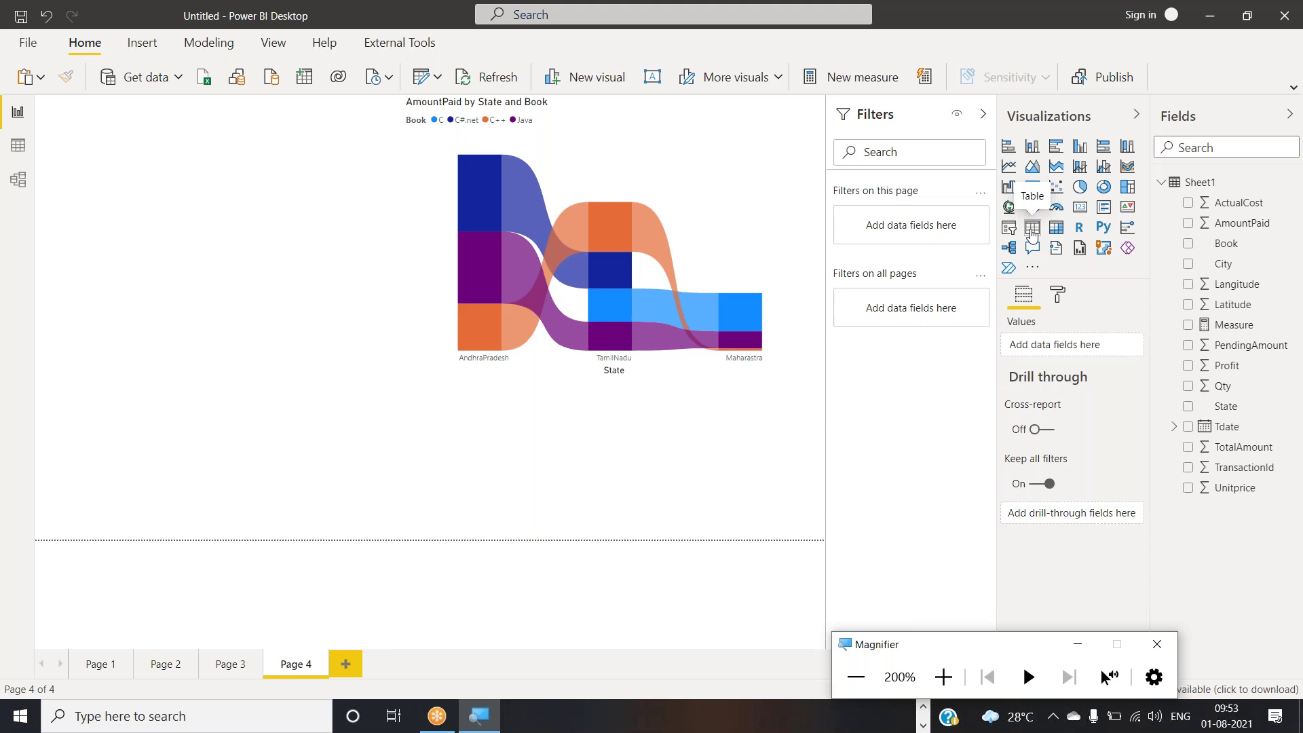
Add a new report page with an empty clustered column chart, enlarged in the page's upper-right corner
left_click(348, 659)
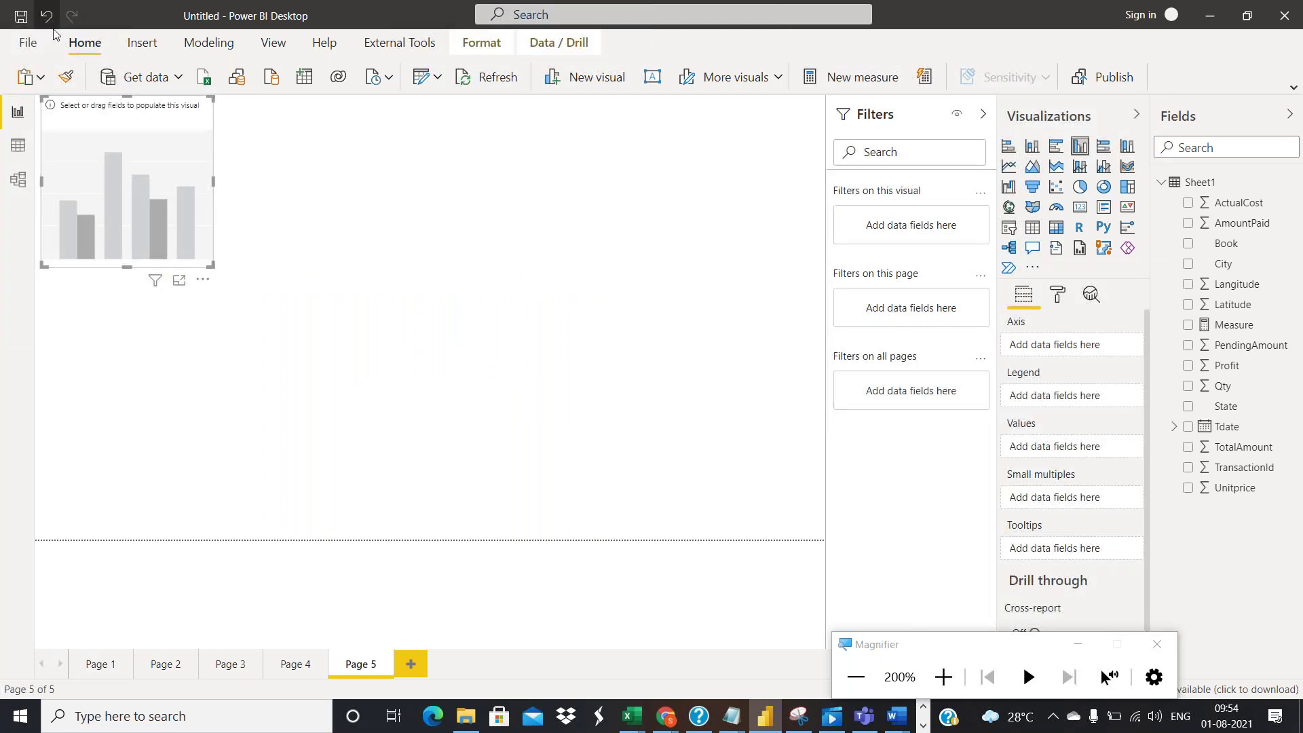
left_click_drag(163, 150, 827, 144)
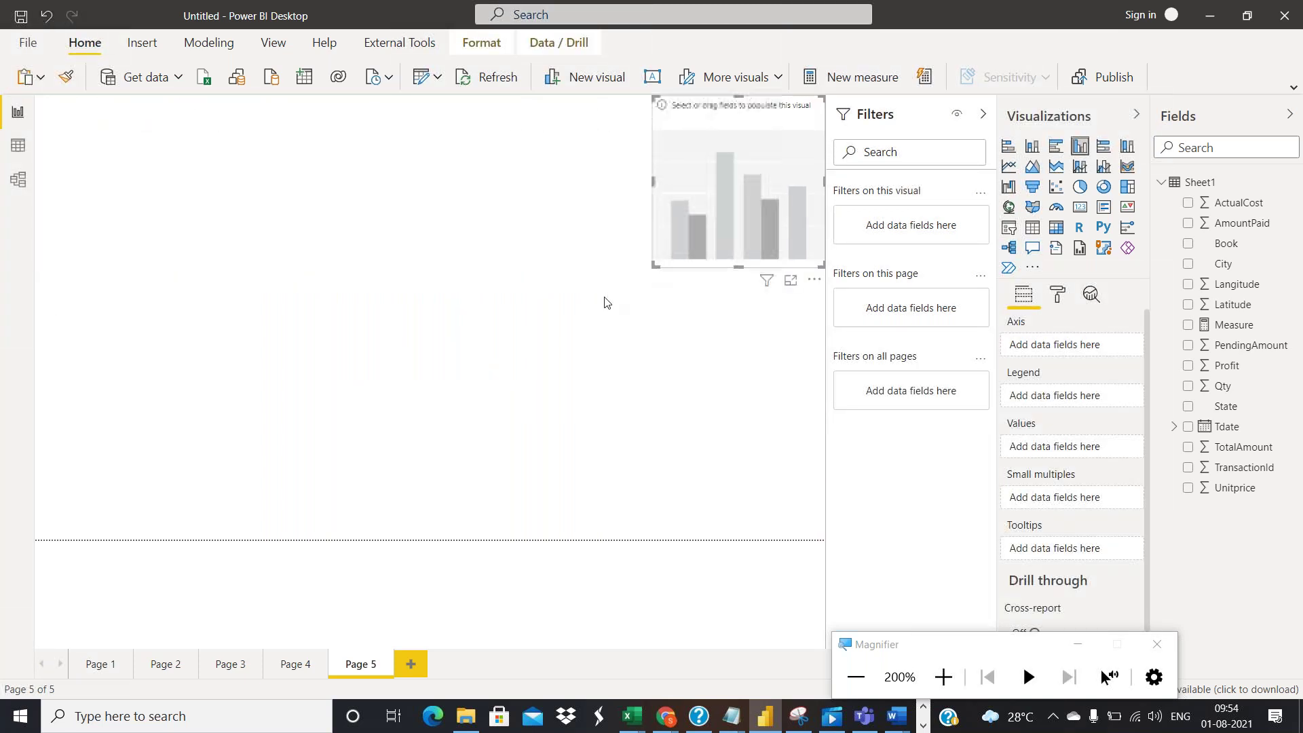
left_click_drag(657, 266, 456, 337)
With no visual selected, add State, City and Profit to create a separate map of profit by state and city
left_click(395, 312)
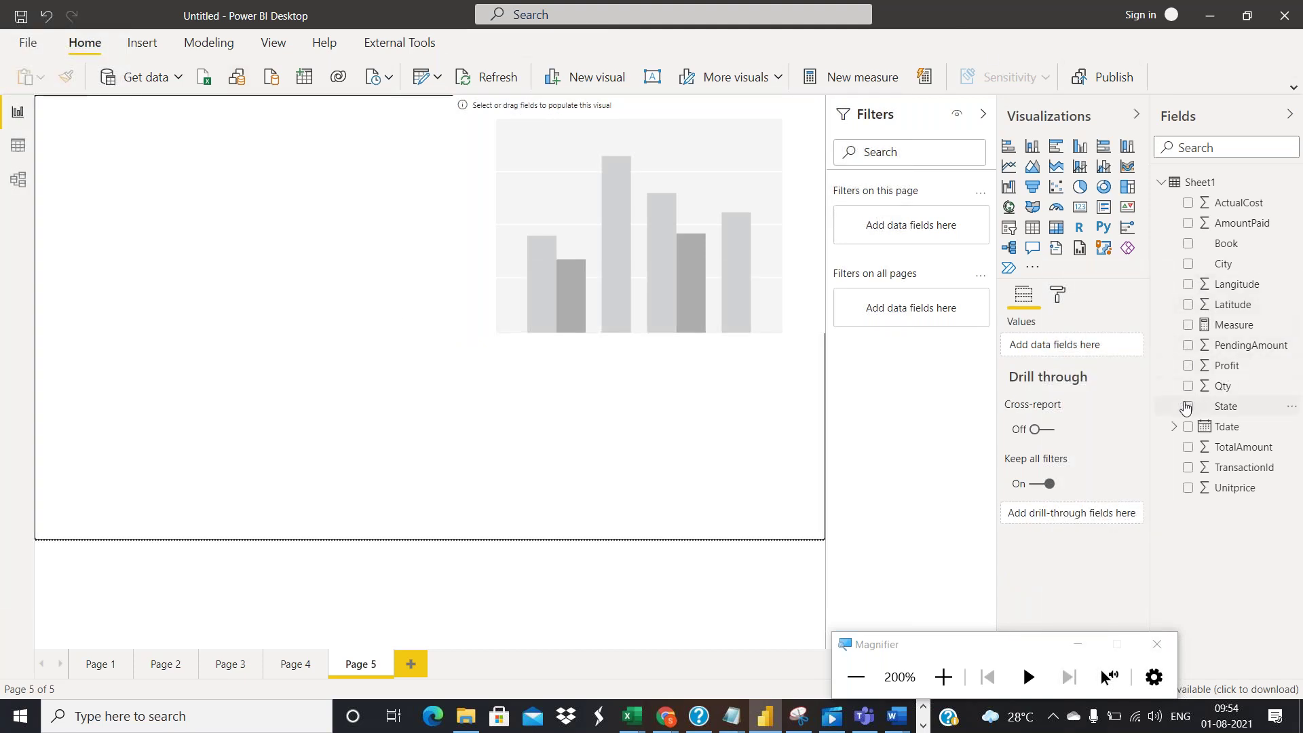
left_click(1188, 406)
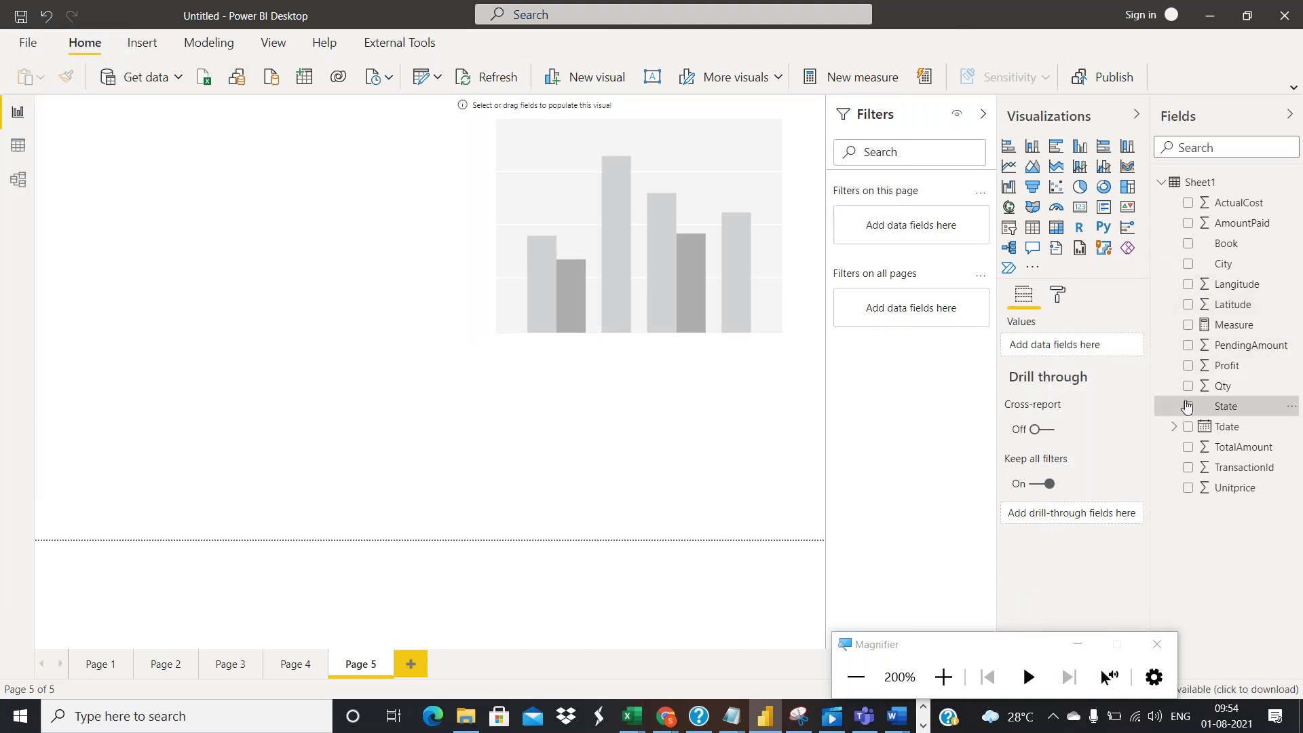
left_click(1188, 263)
left_click(1187, 368)
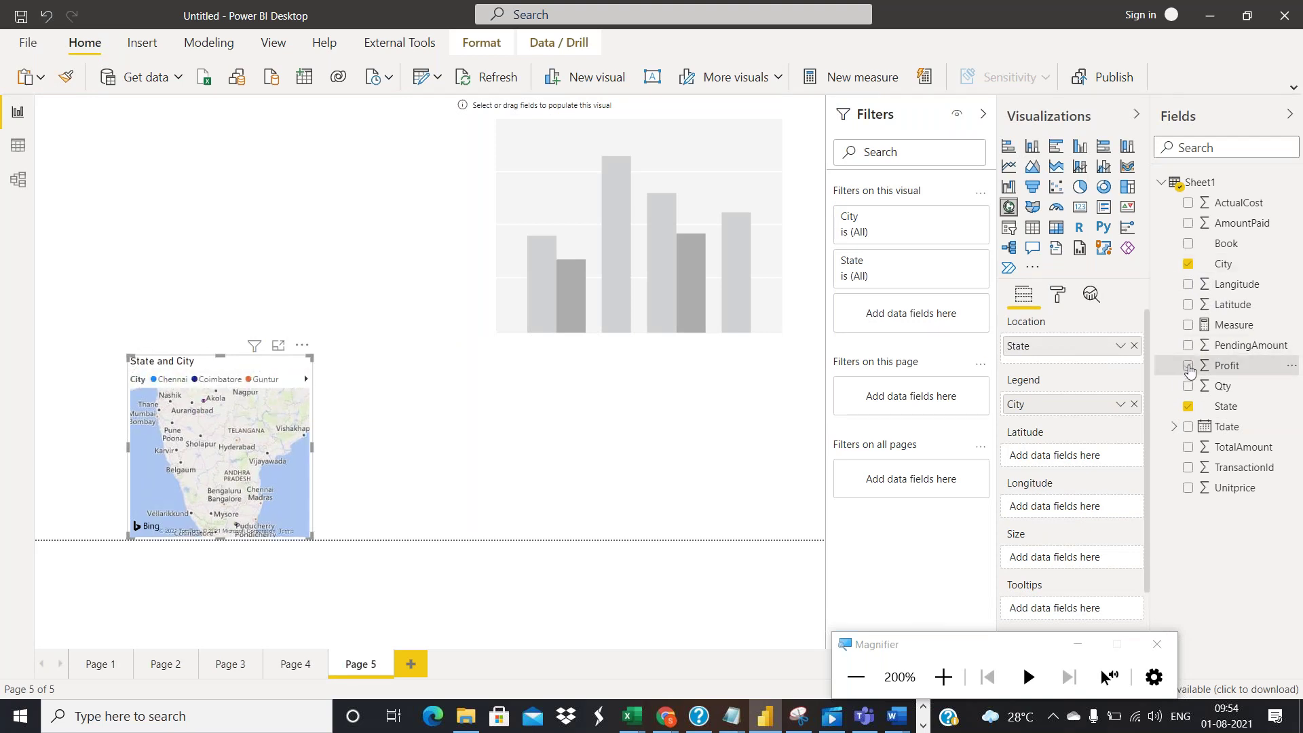
Populate the empty clustered column chart with State on the axis, City as legend and Profit as values
left_click(744, 158)
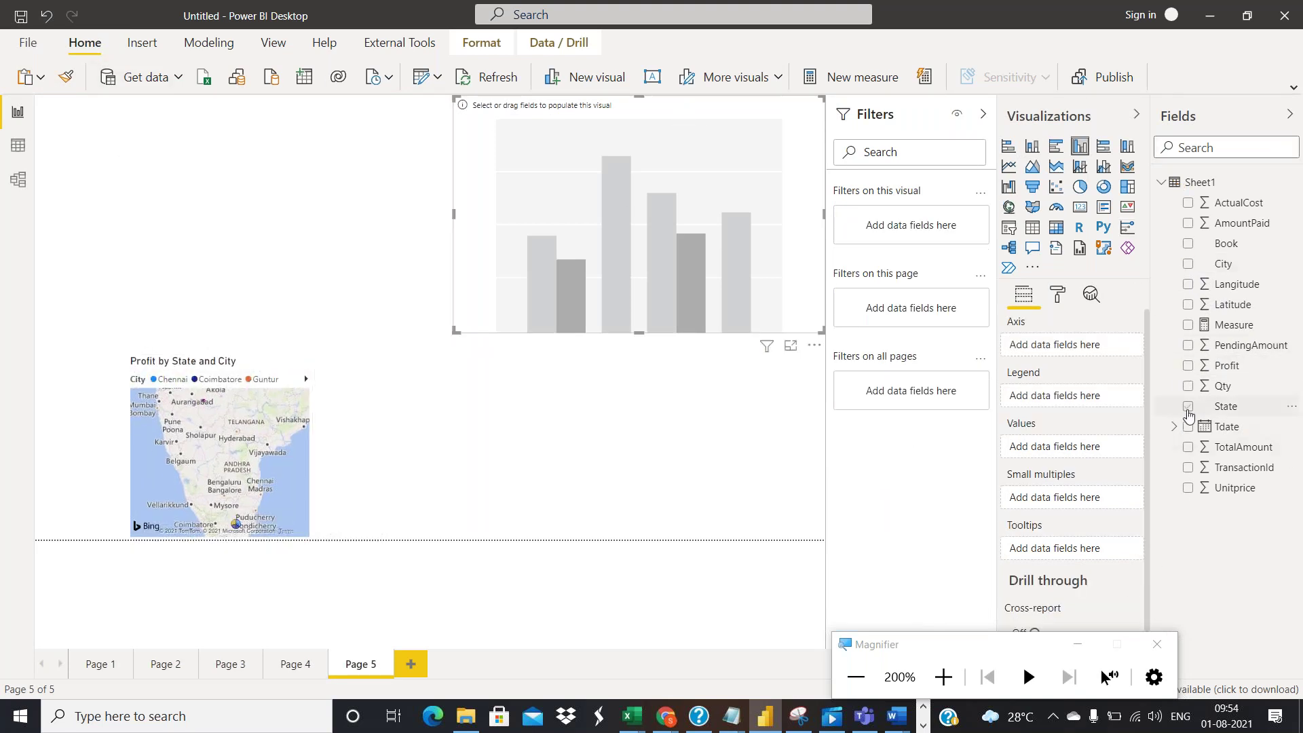
left_click(1188, 406)
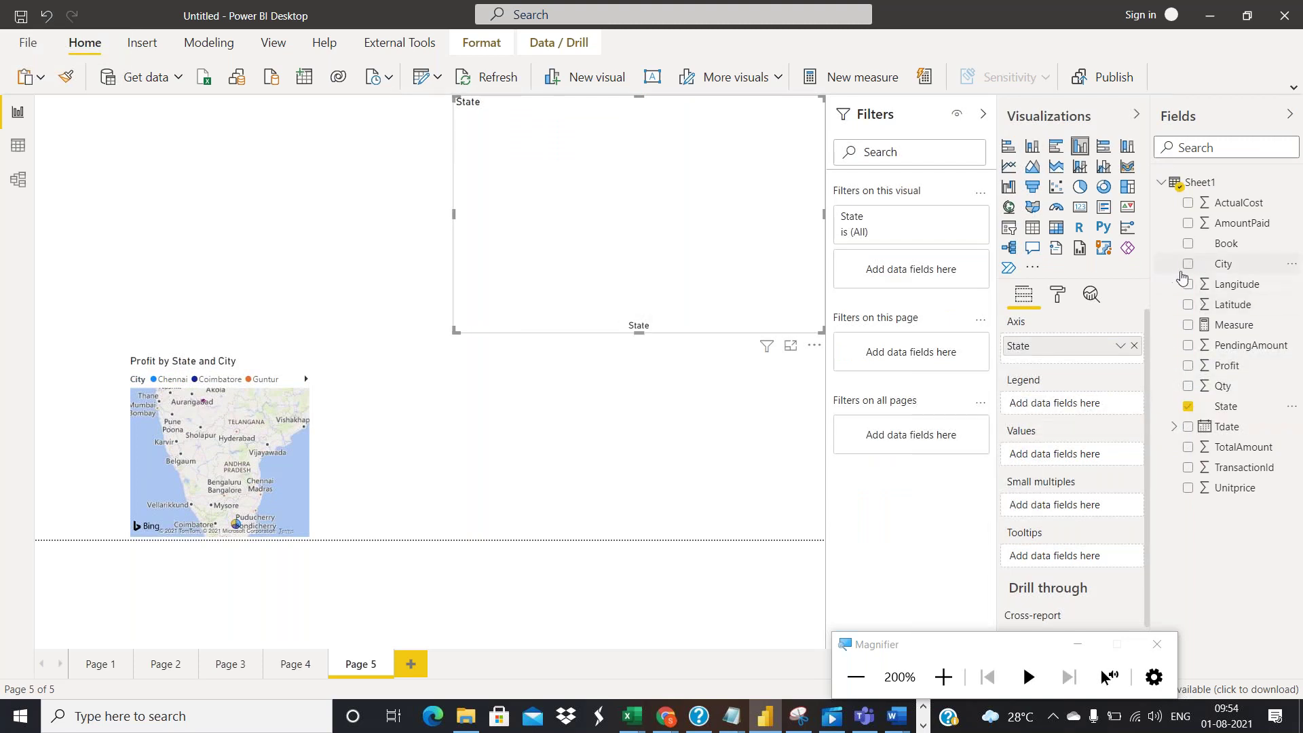
left_click(1187, 264)
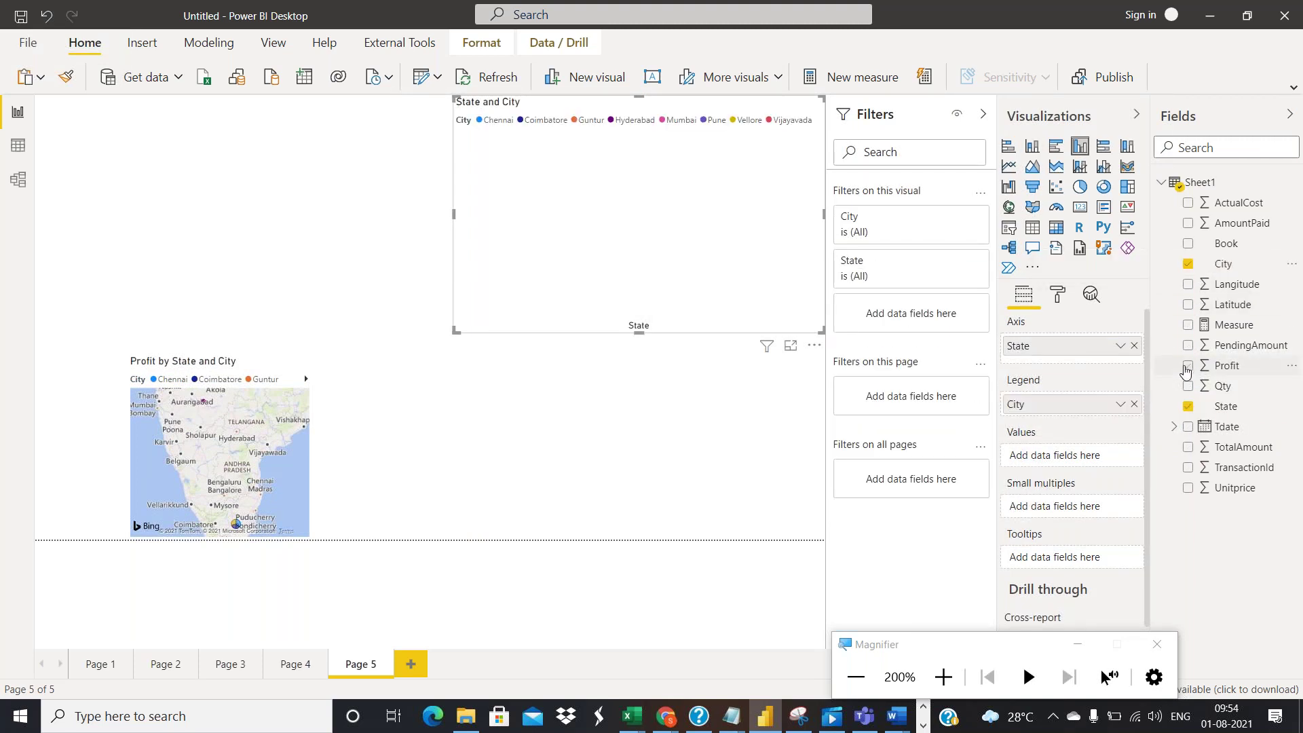
left_click(1188, 366)
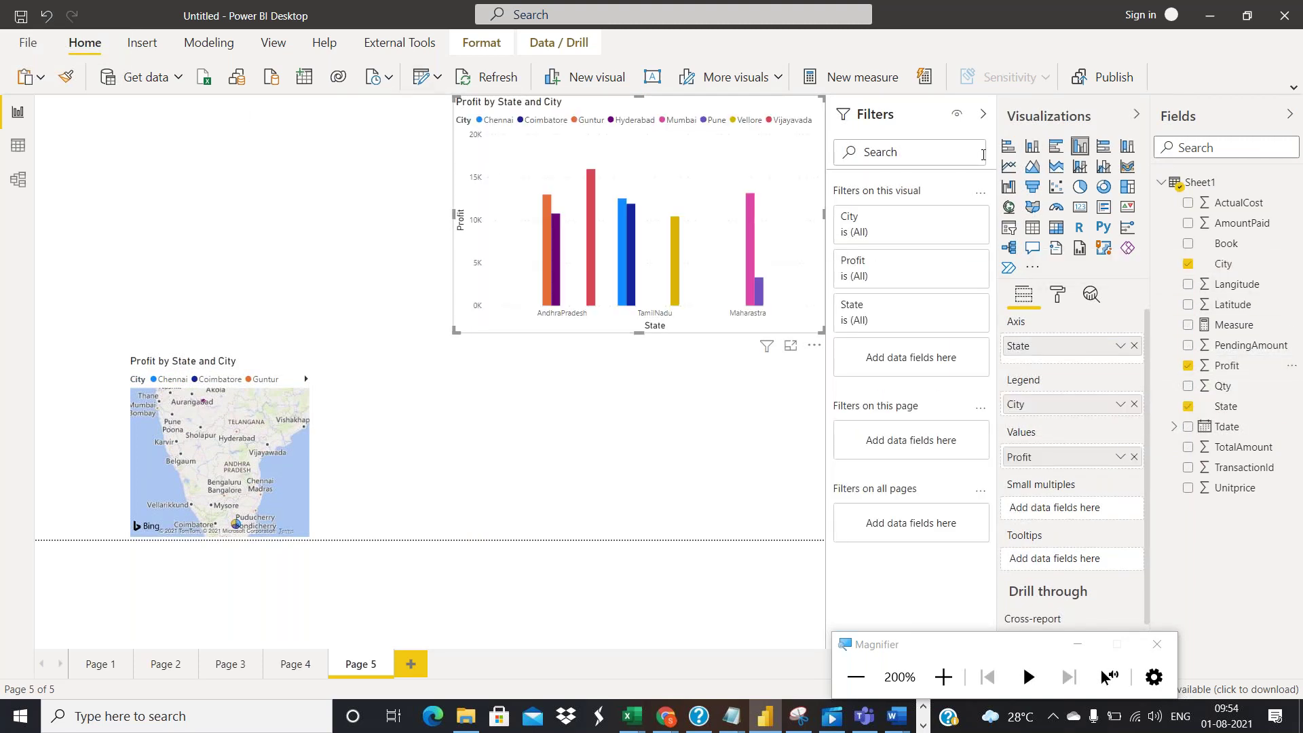
Convert the column chart to a stacked column chart with Book as small multiples, and enlarge it
left_click(1032, 146)
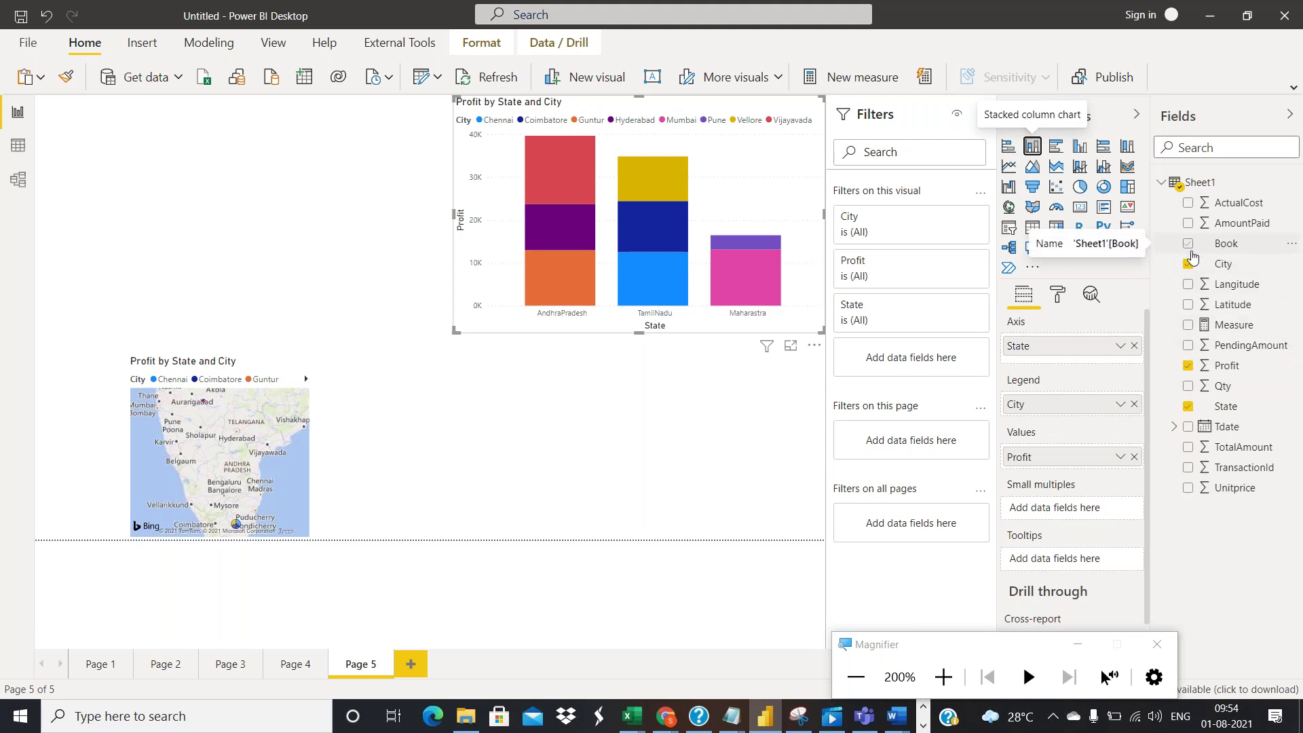
left_click(1188, 244)
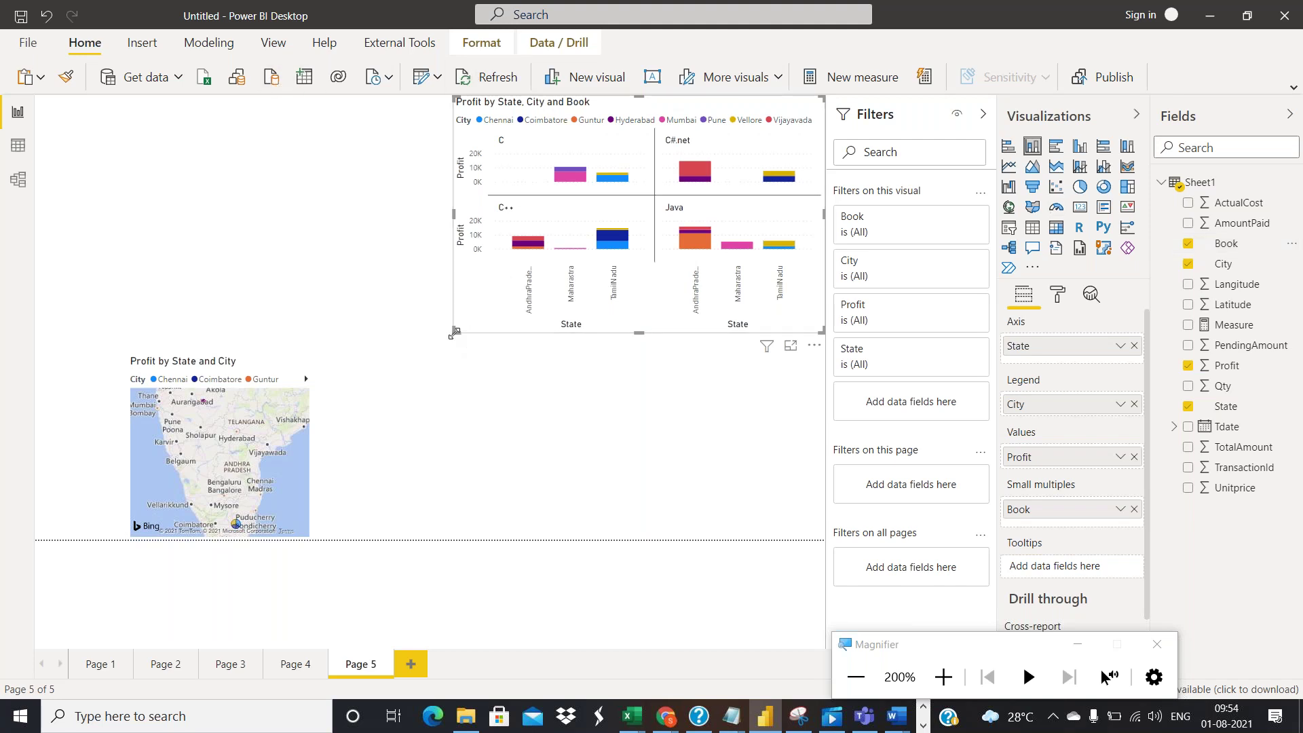
left_click_drag(452, 332, 361, 374)
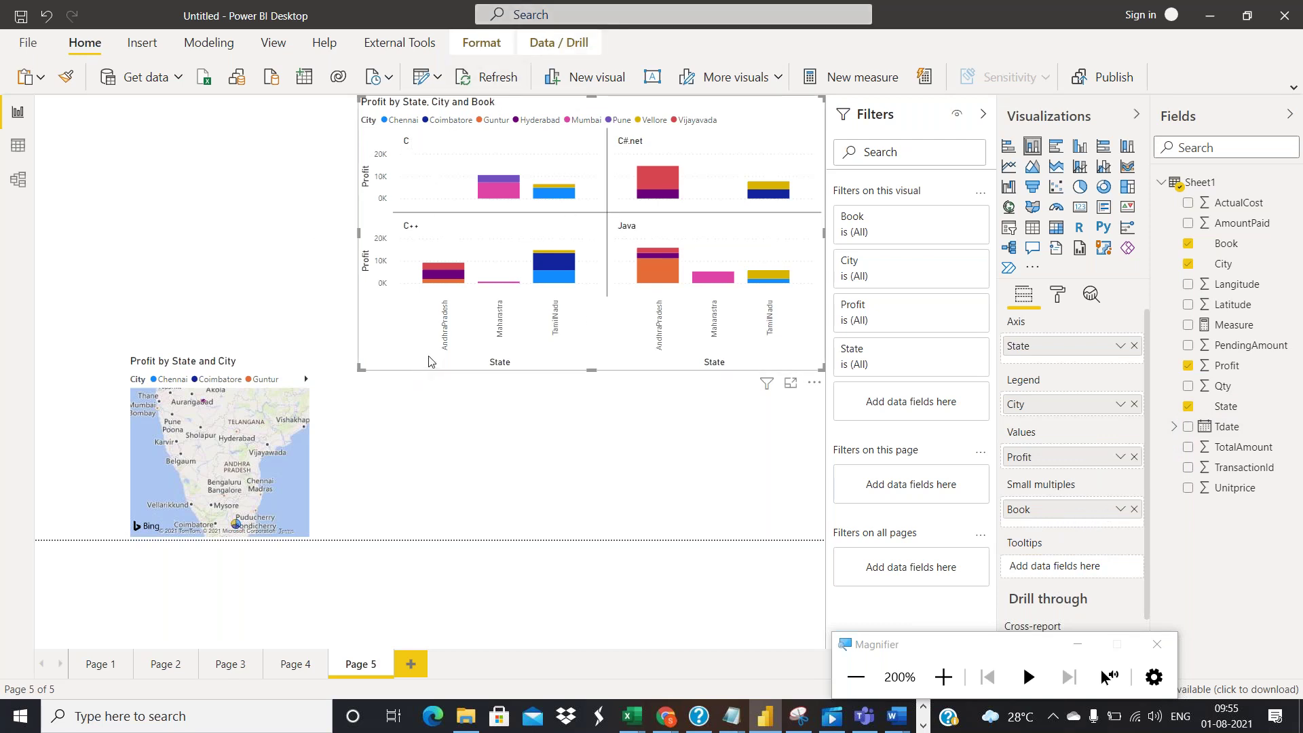
Move Book from small multiples to the axis above State, and use Book as the legend instead of City
mouse_move(732, 283)
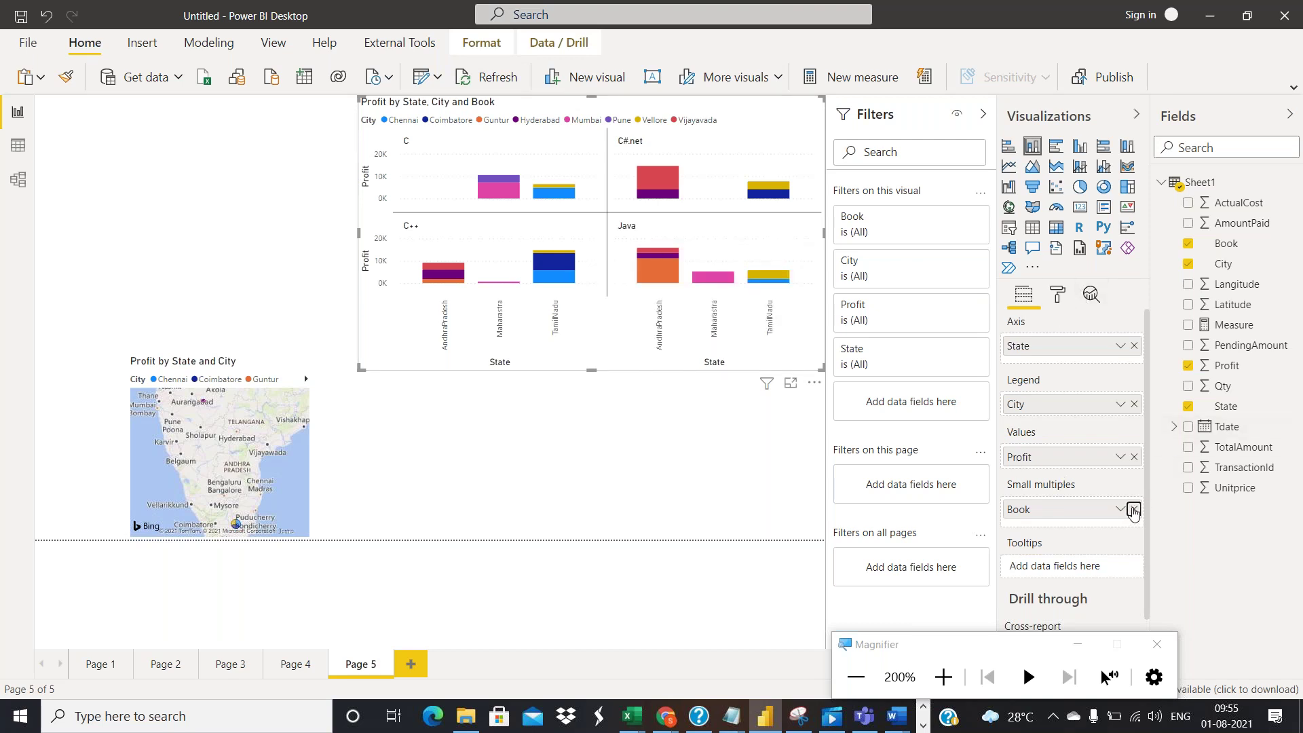
left_click(1133, 510)
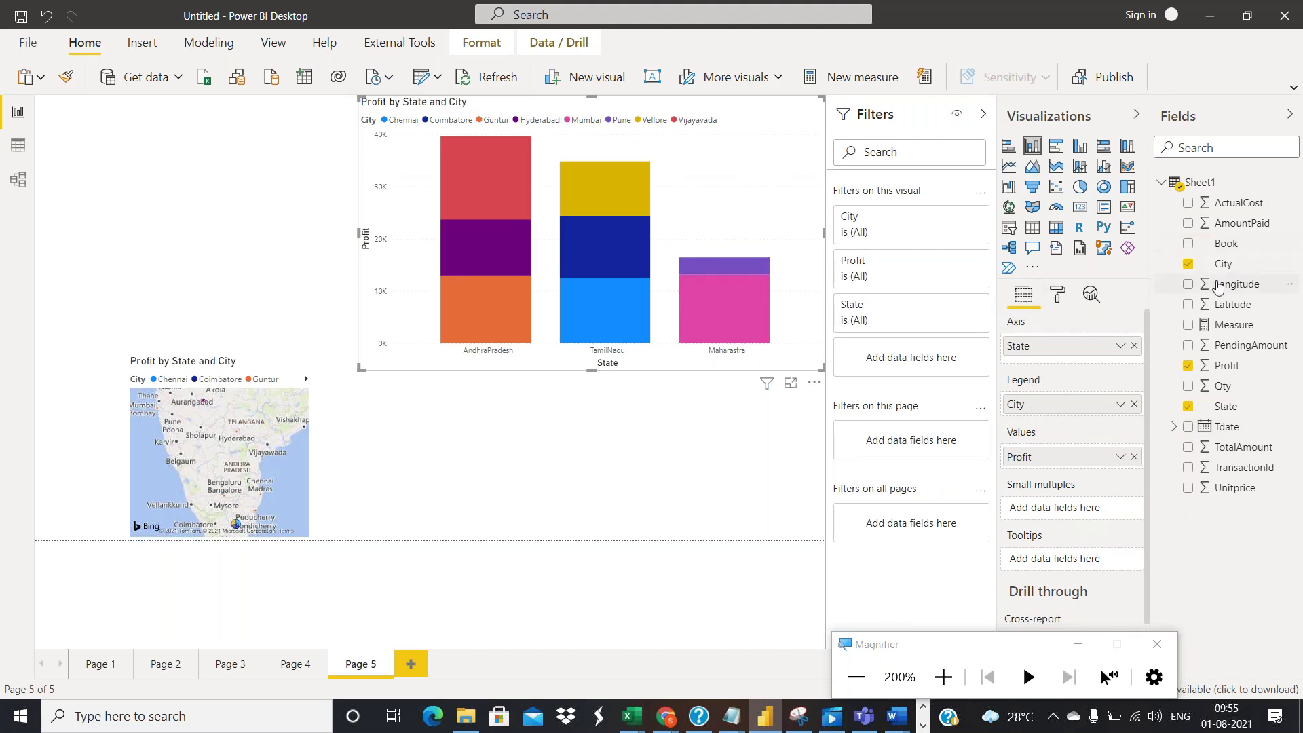
left_click_drag(1239, 244, 1095, 344)
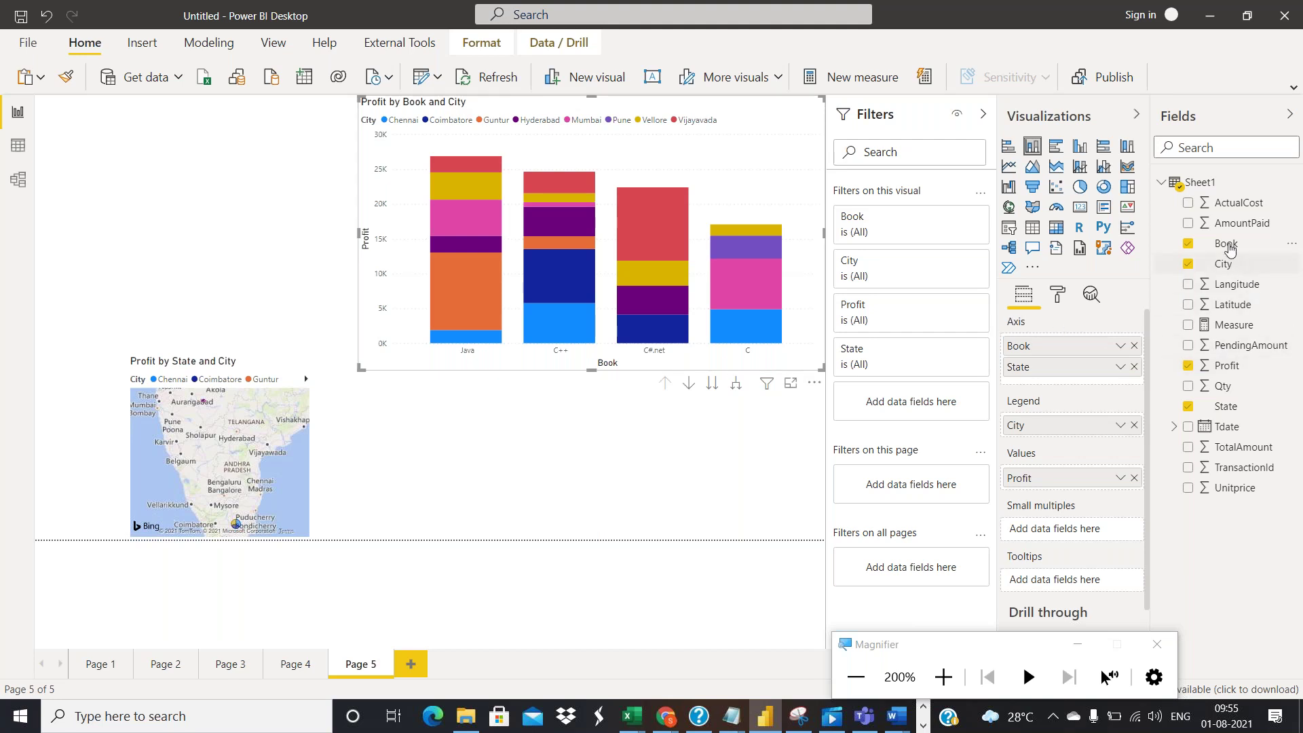
left_click_drag(1194, 251, 1057, 432)
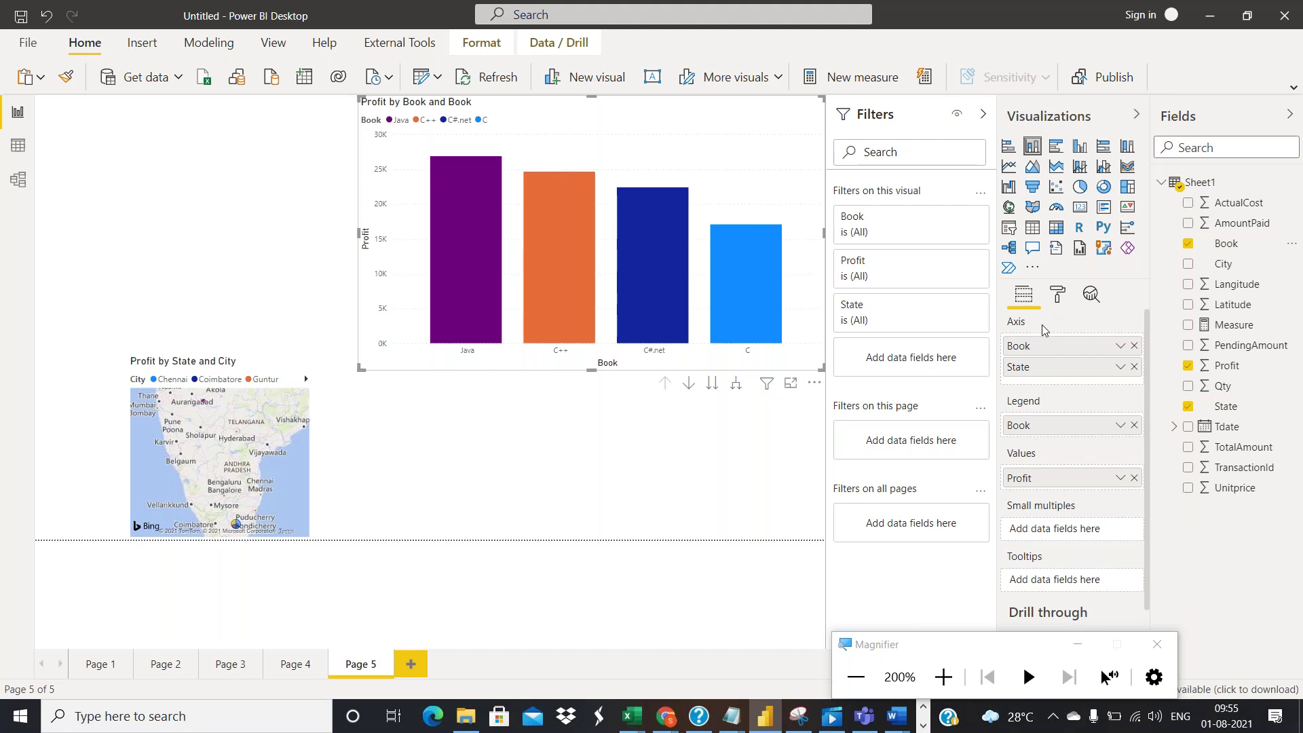
scroll(1043, 331, "down", 1)
scroll(1045, 332, "up", 2)
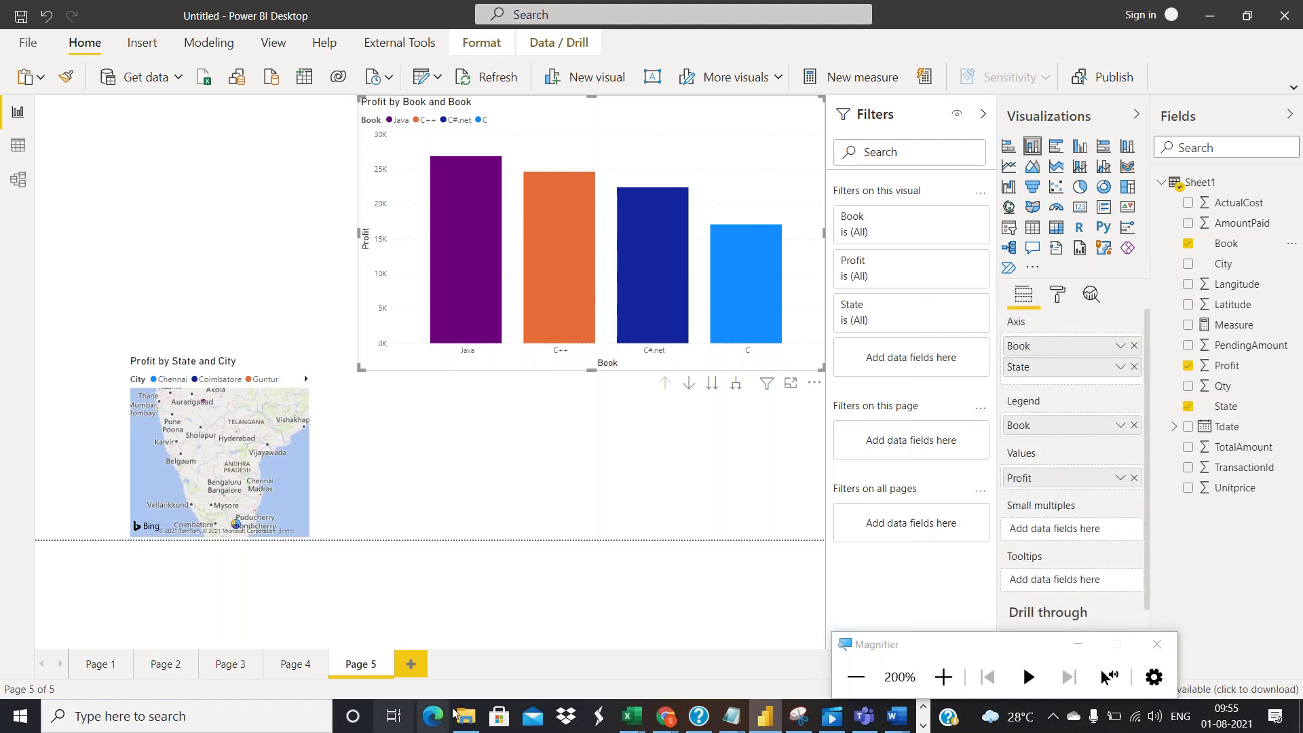
Add another report page with an empty table visual, enlarged in the page's upper-right corner
key("ctrl+m")
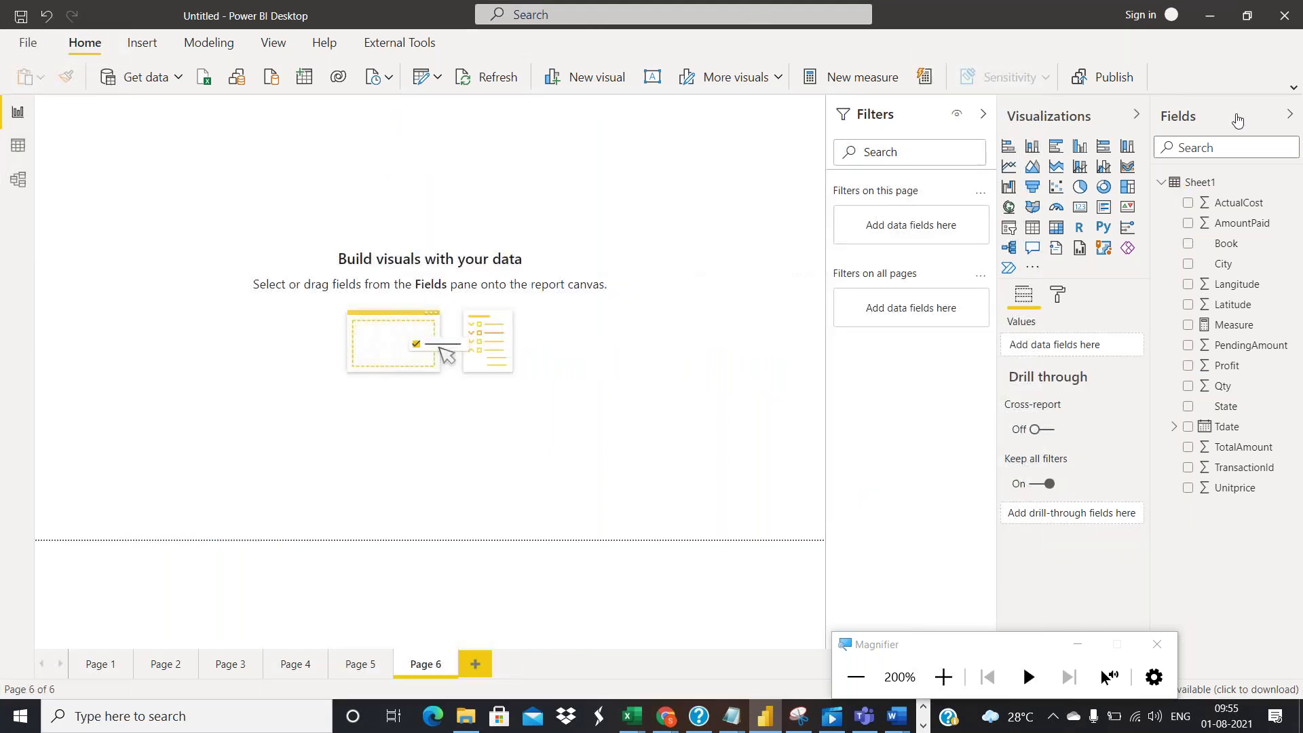
left_click(1032, 228)
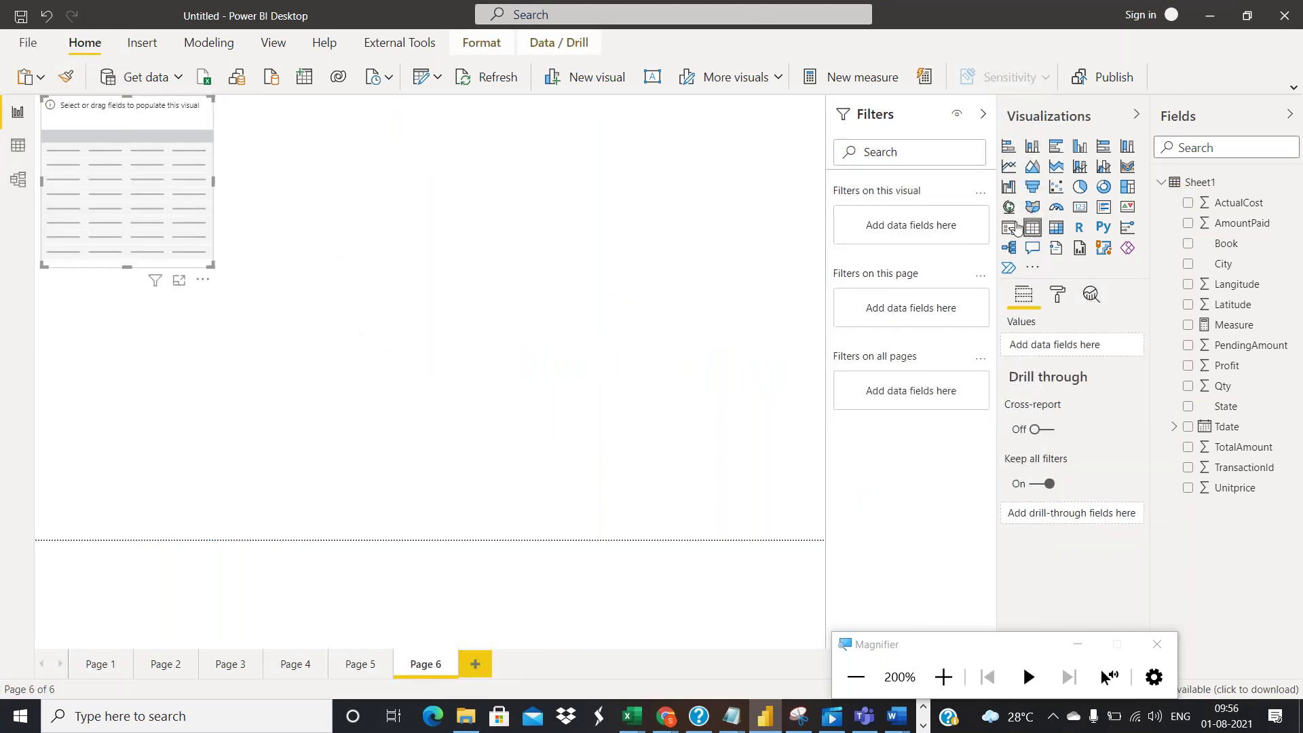
left_click_drag(129, 169, 741, 177)
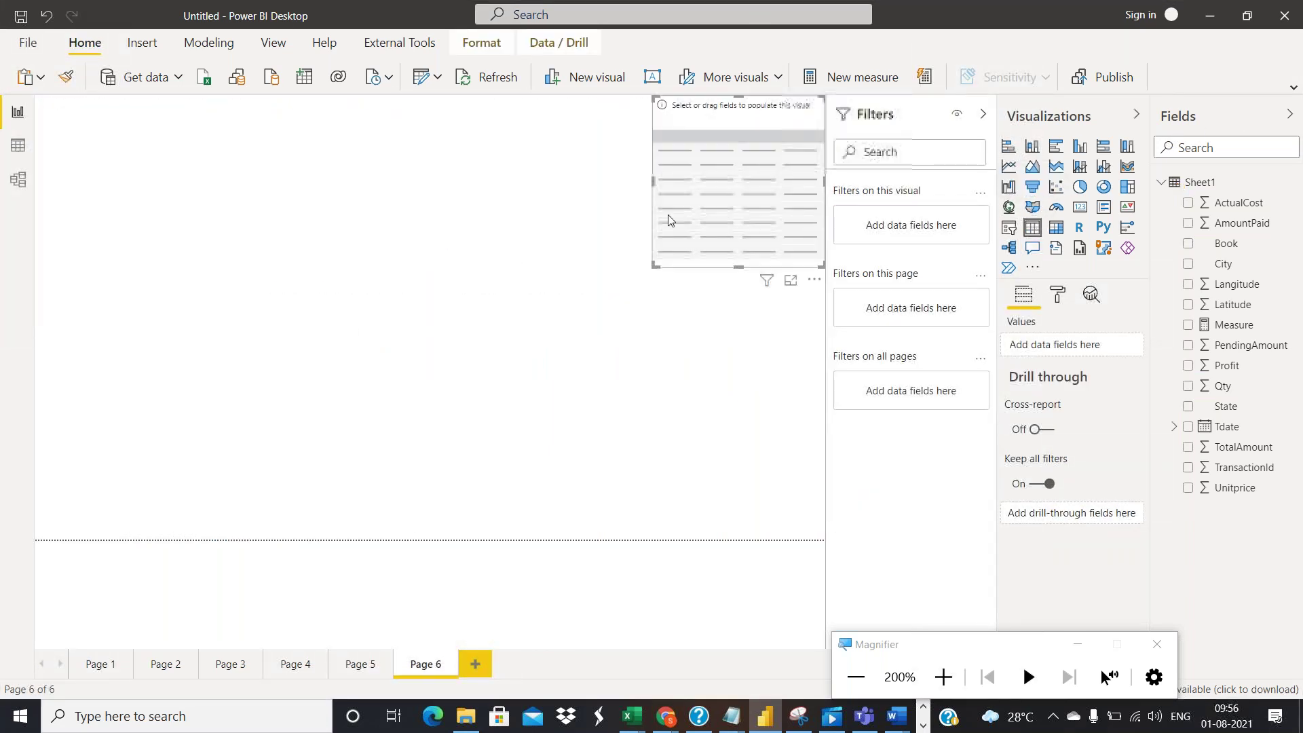
left_click_drag(654, 264, 438, 300)
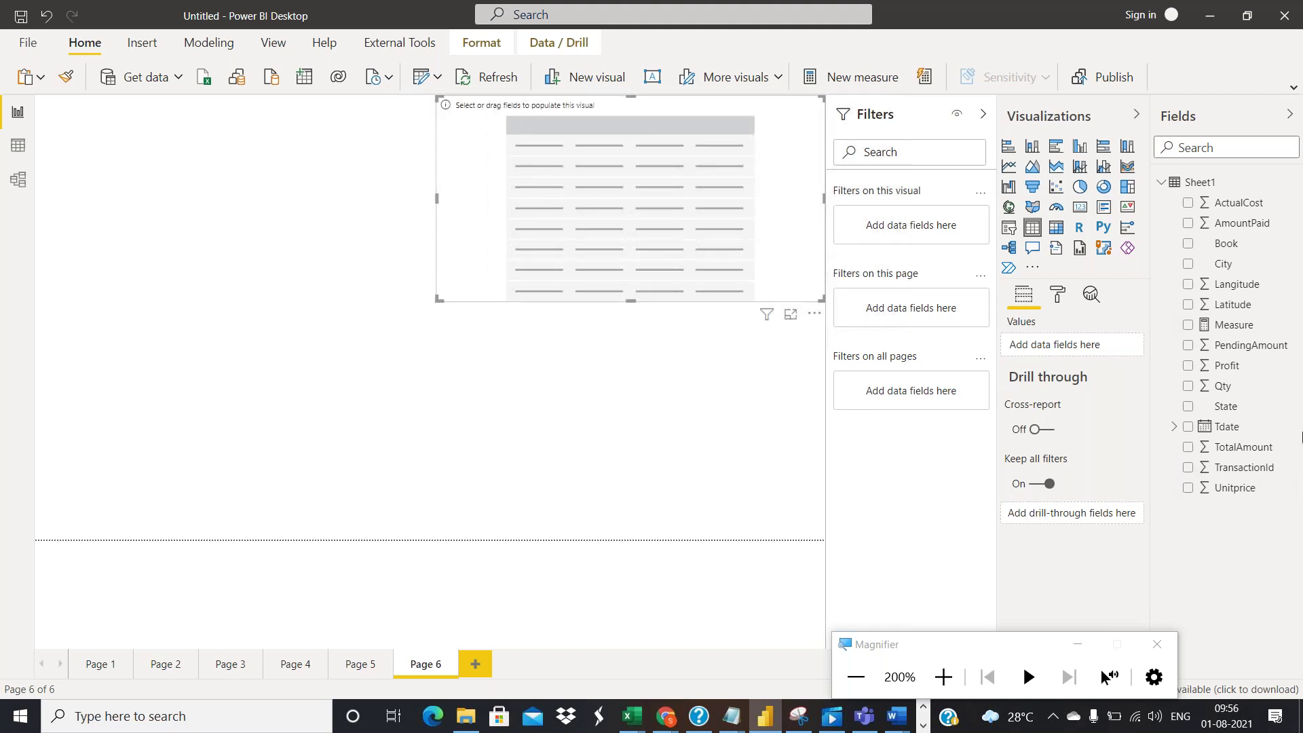
Add the State, City, Book, Tdate, Unitprice and TotalAmount fields to the table
left_click(1189, 406)
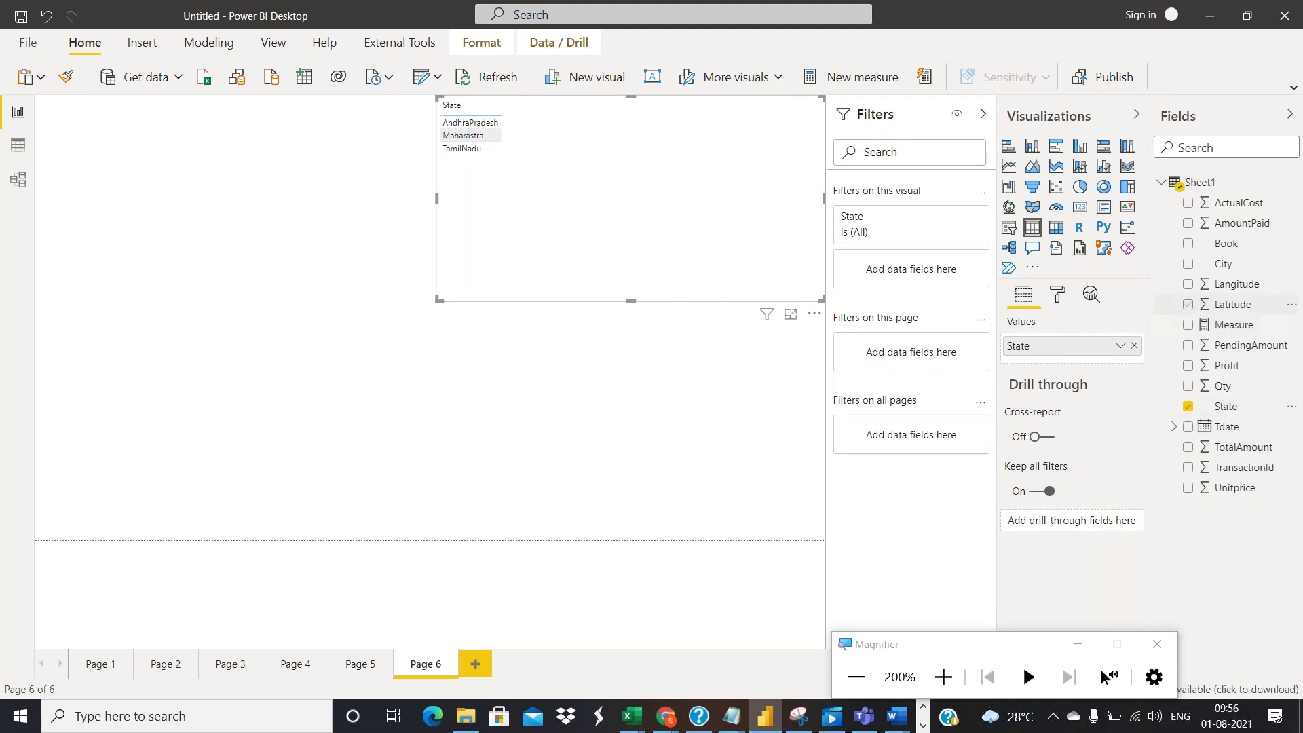
left_click(1188, 264)
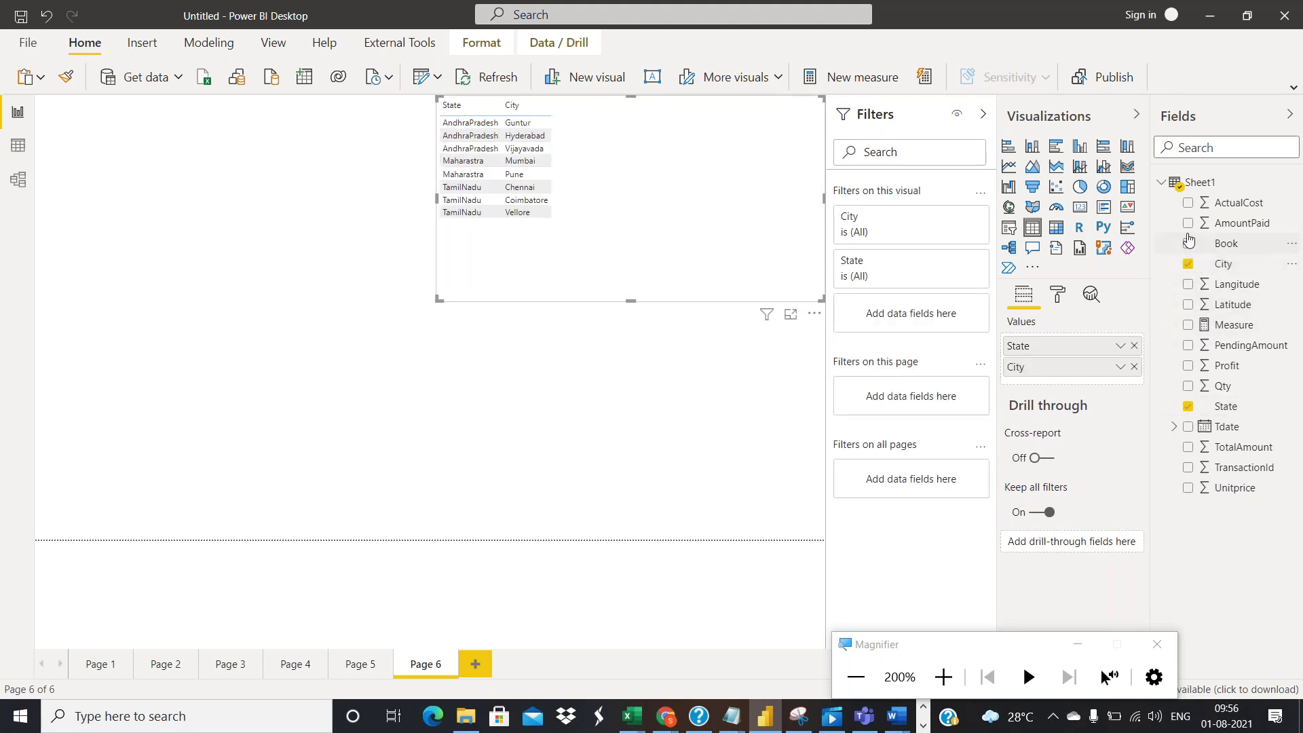
left_click(1189, 245)
left_click(1188, 427)
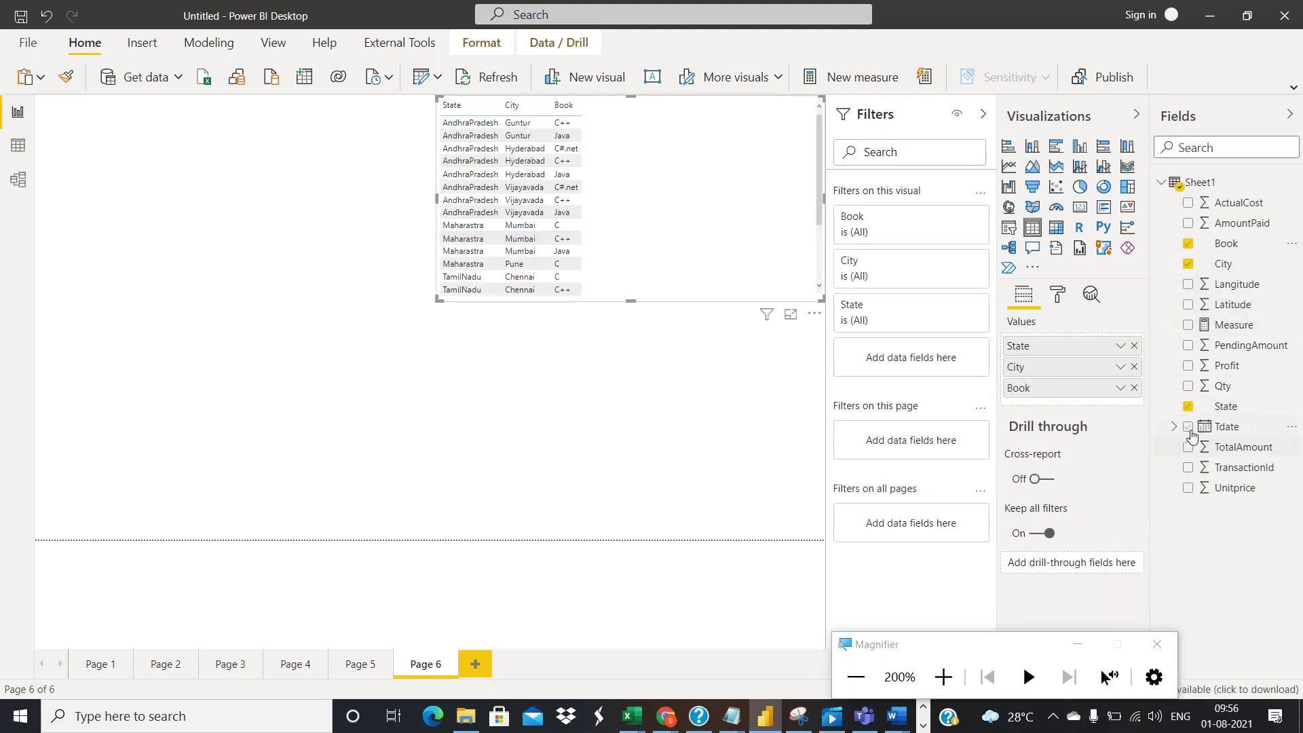
left_click(1188, 490)
left_click(1188, 447)
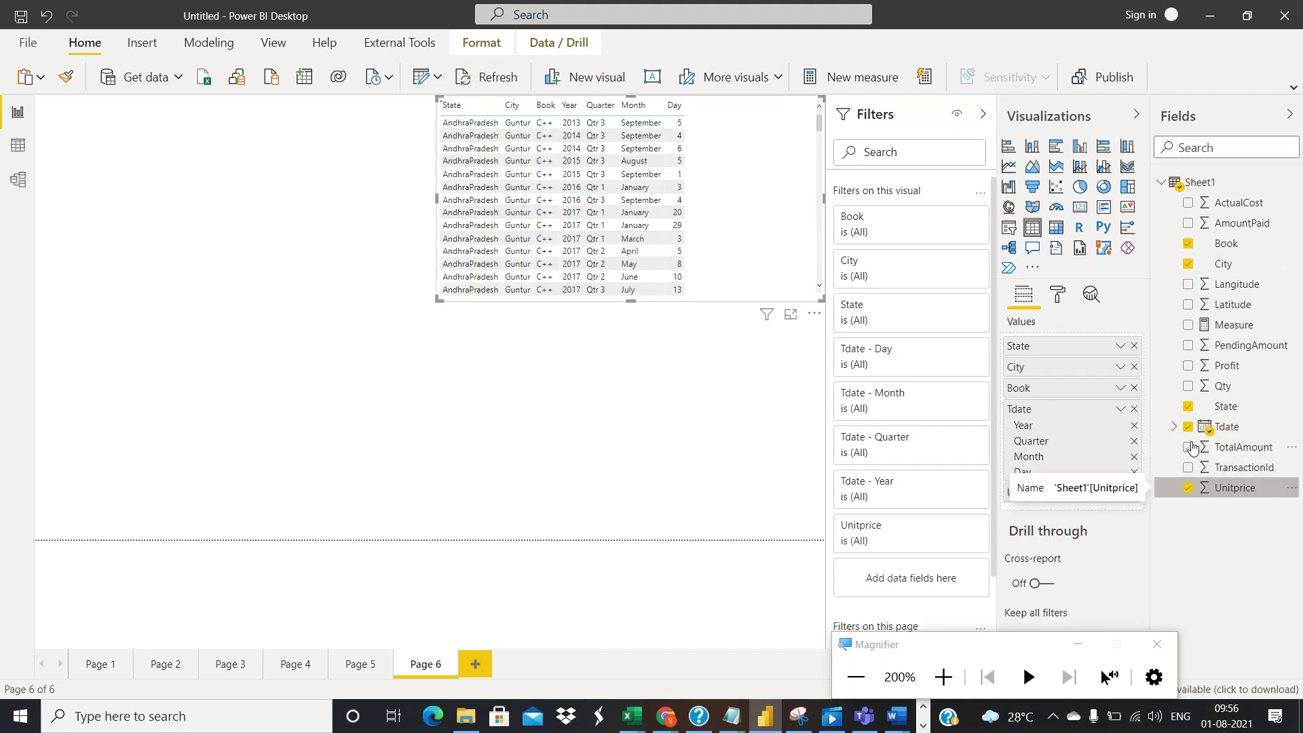
Show Tdate as a plain date instead of a date hierarchy in the table, and enlarge the table
left_click(1119, 409)
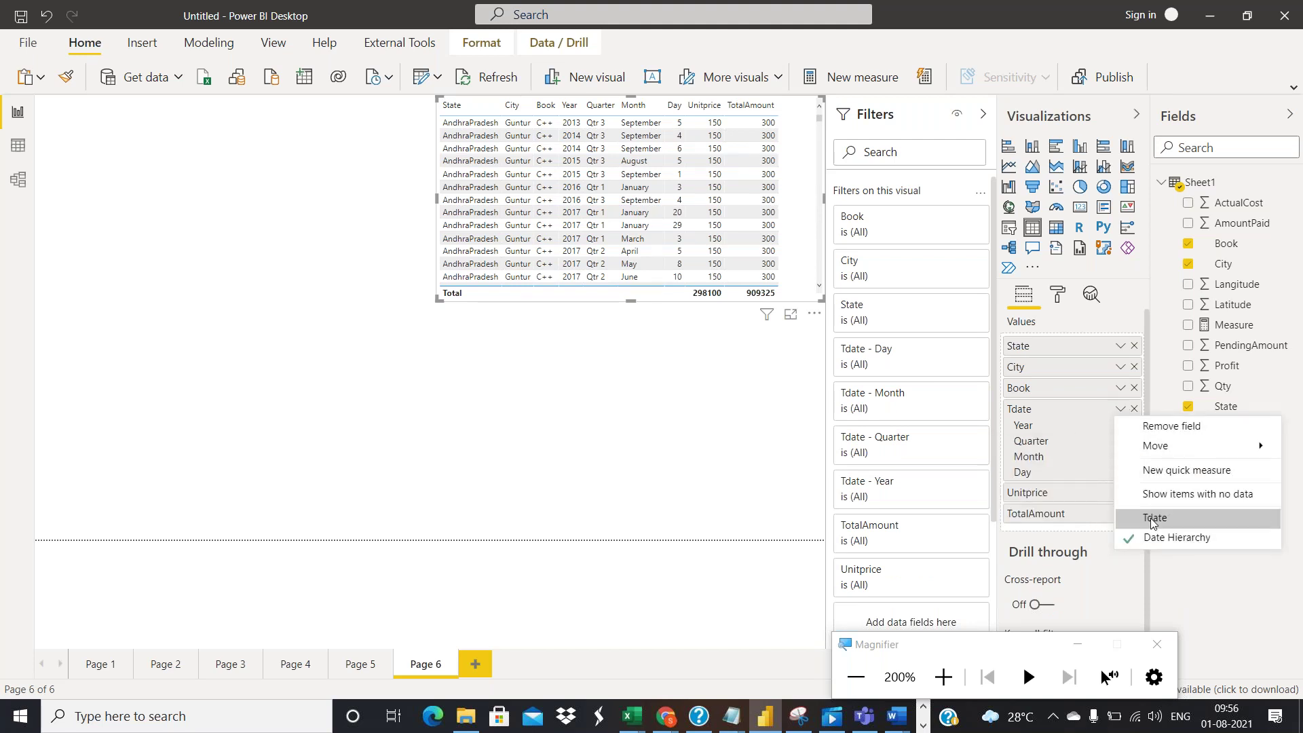
key("Escape")
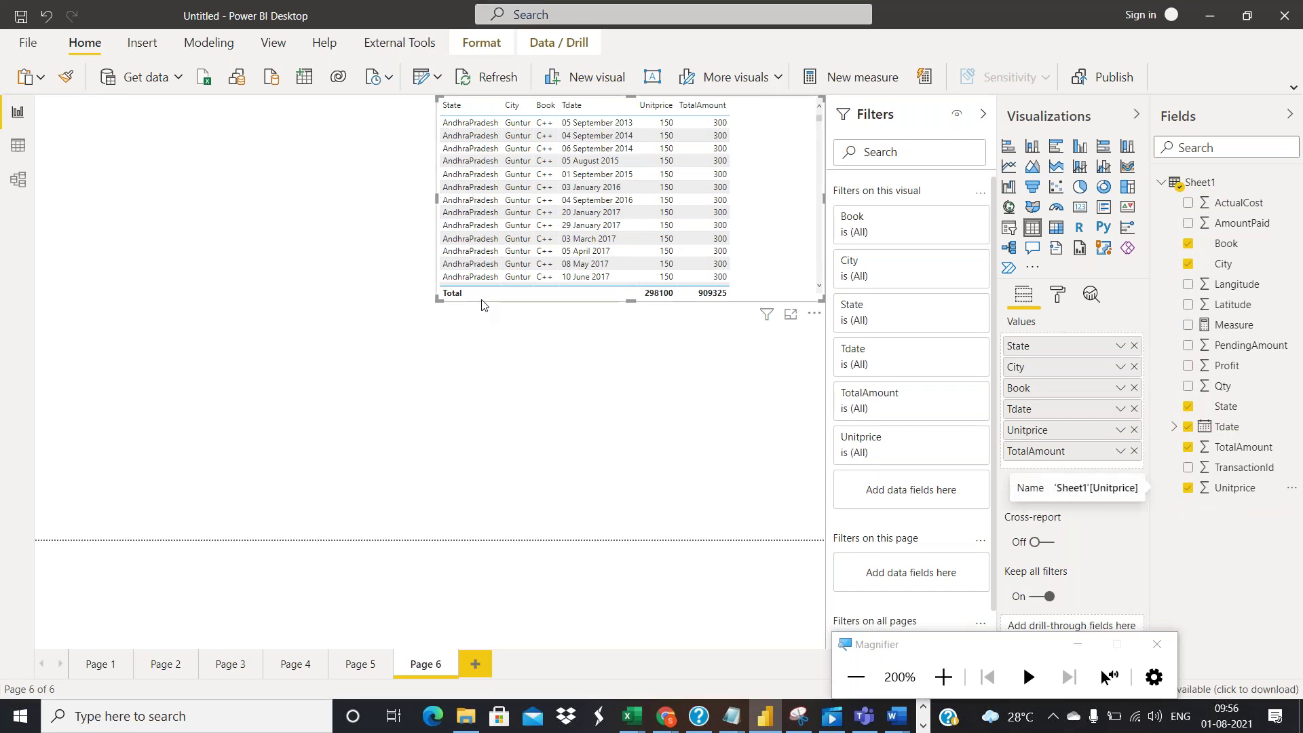
left_click_drag(437, 299, 319, 319)
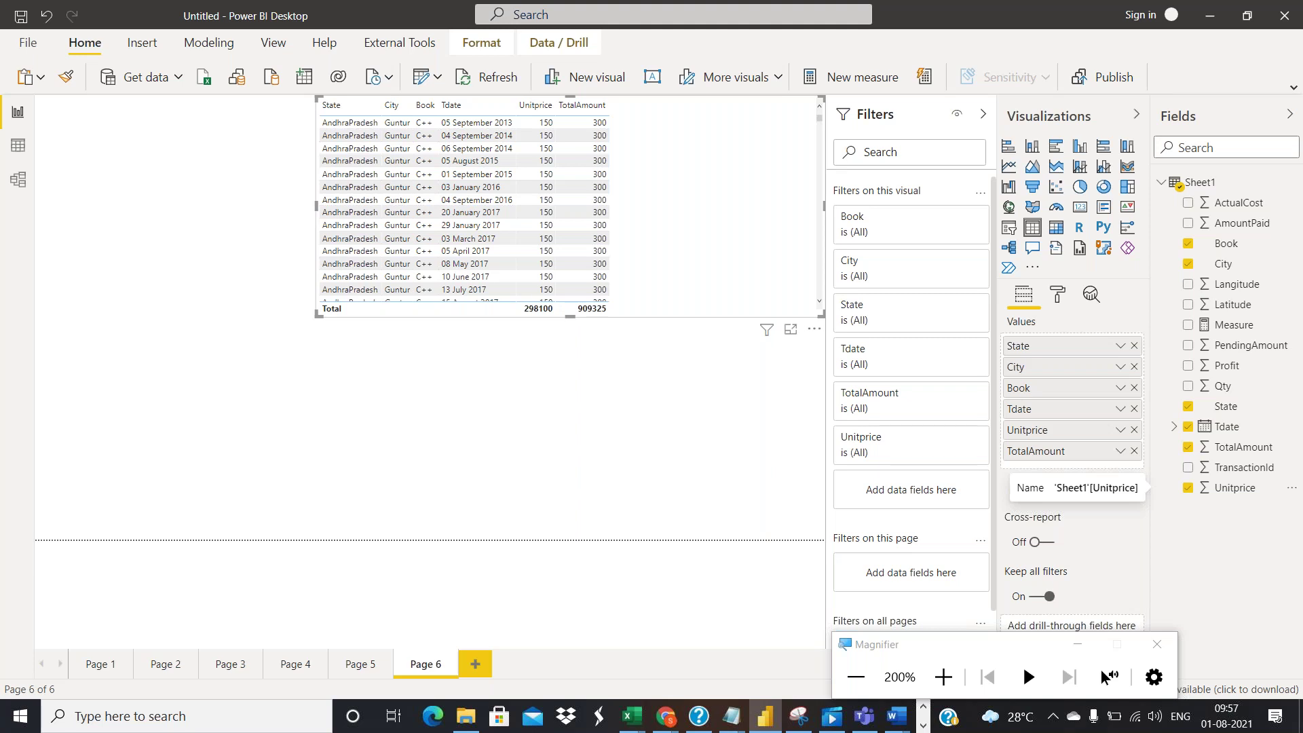
Convert the table to a matrix, move City into the rows between Book and Tdate, and expand the rows one level down
left_click(1055, 233)
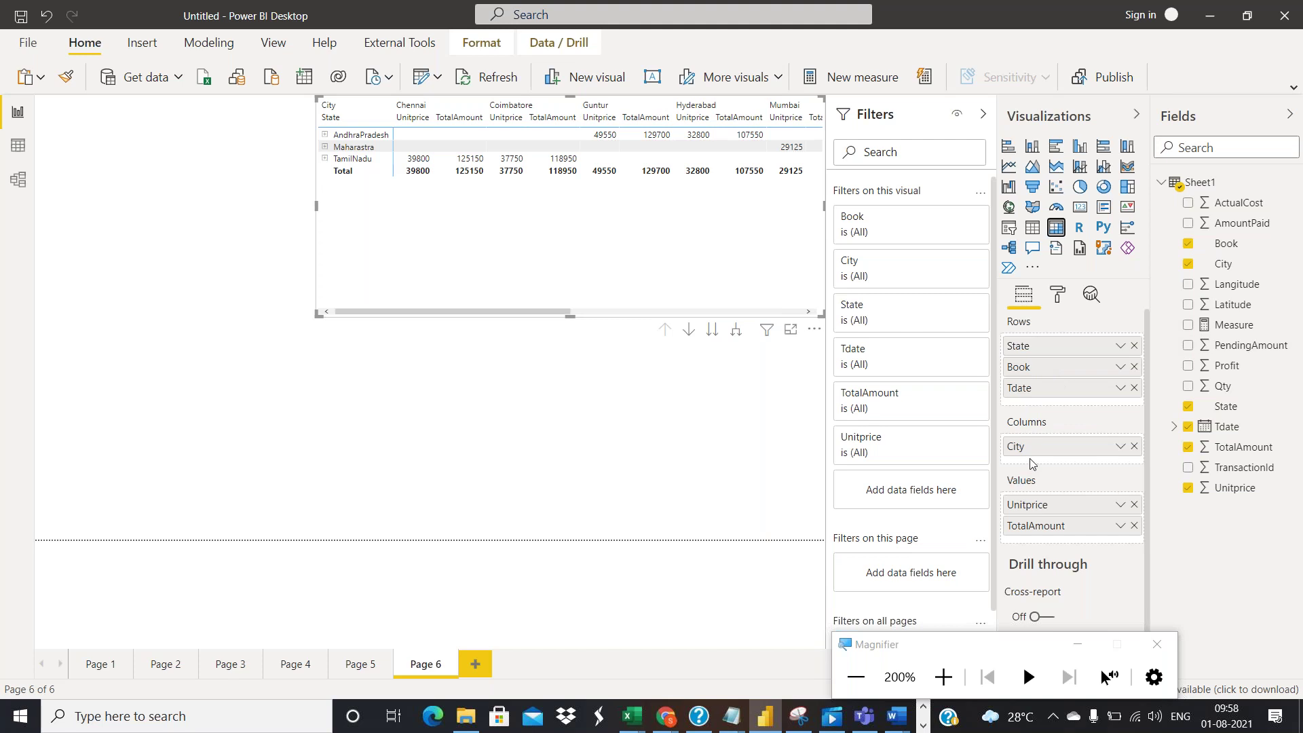
left_click_drag(1032, 451, 1033, 385)
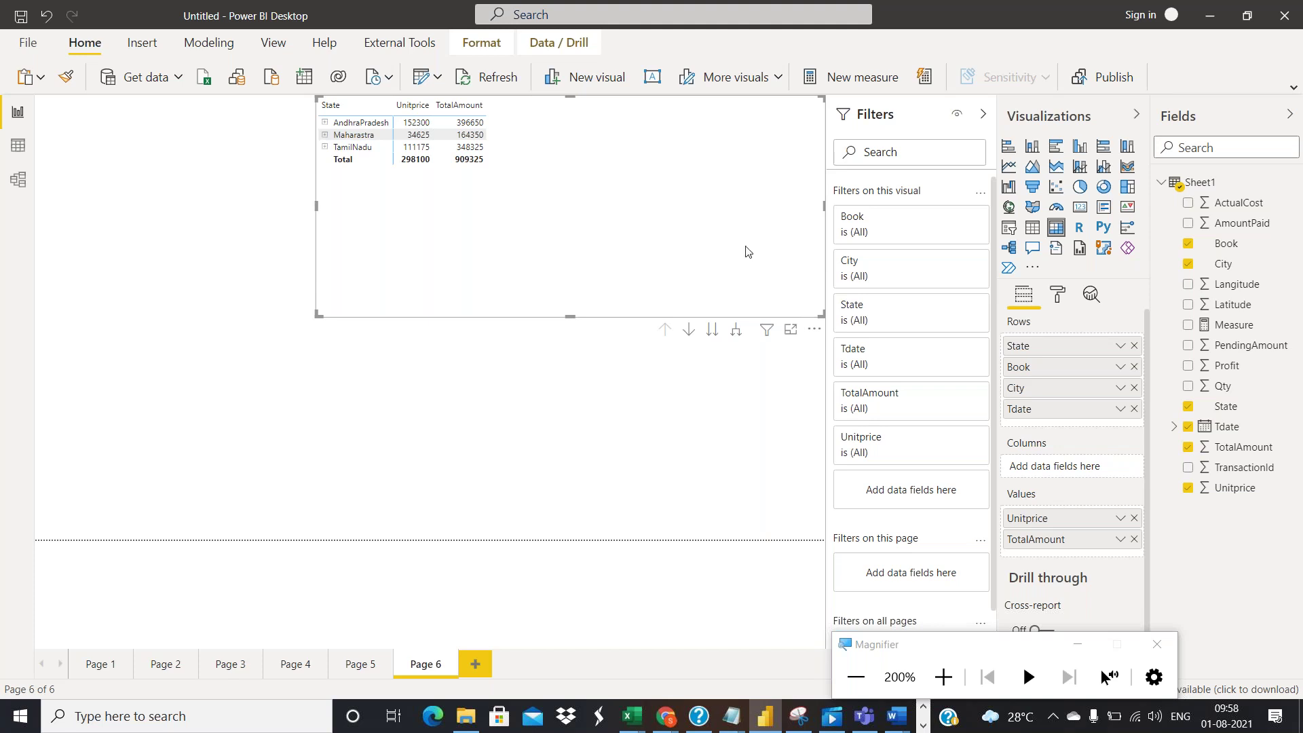
left_click(736, 331)
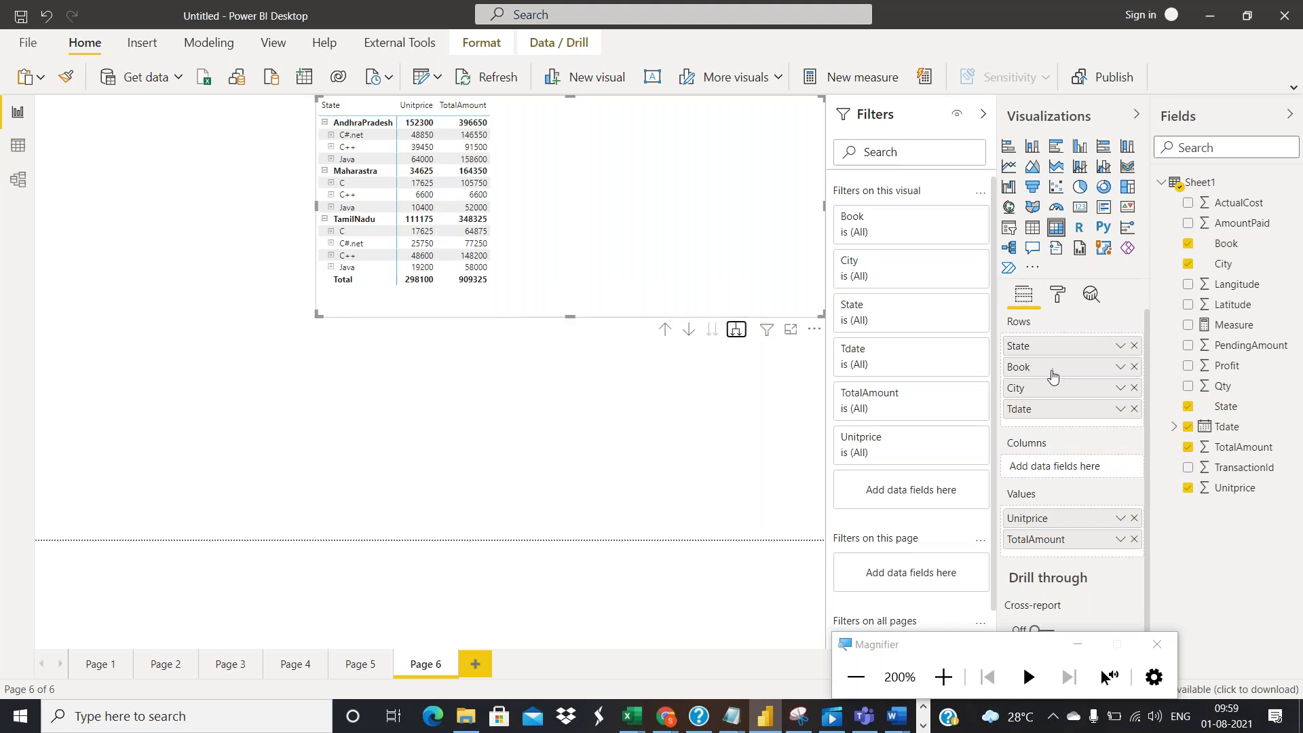
Move City above Book in the matrix rows and expand the hierarchy one more level, down to the books
left_click_drag(1033, 384, 1042, 364)
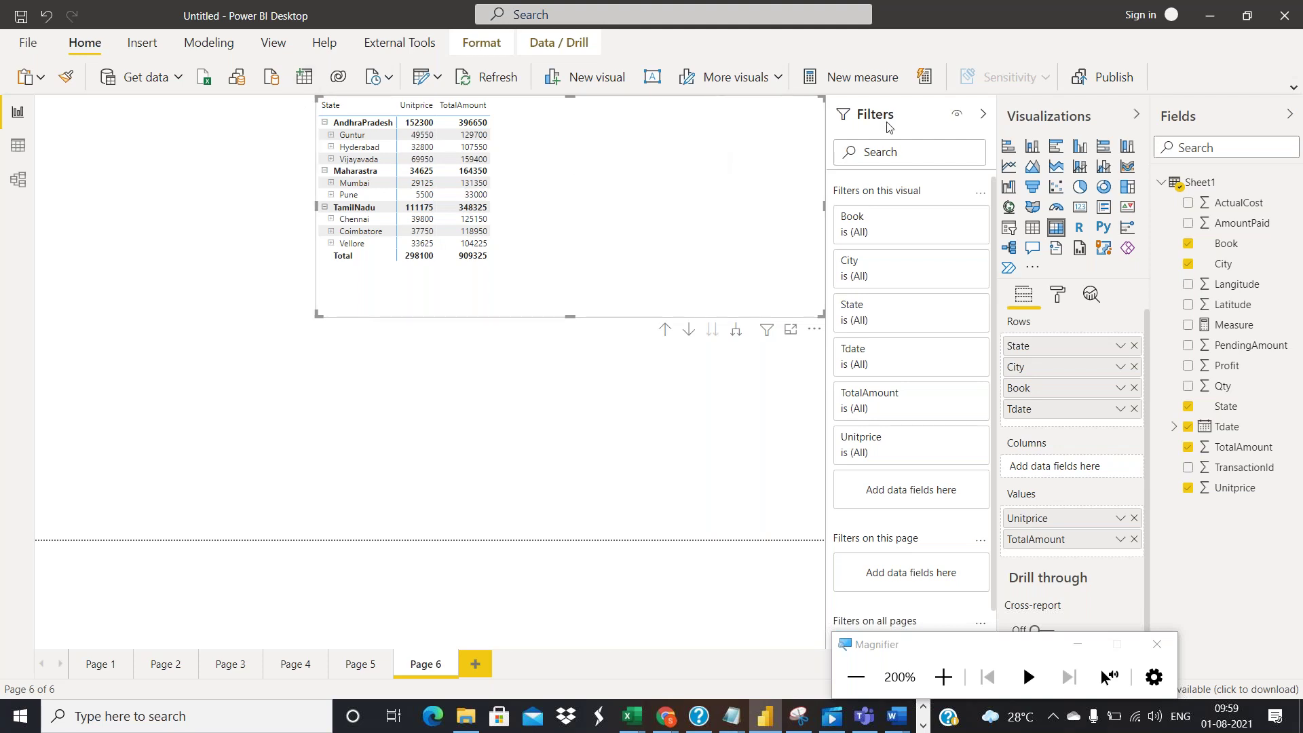
left_click(737, 330)
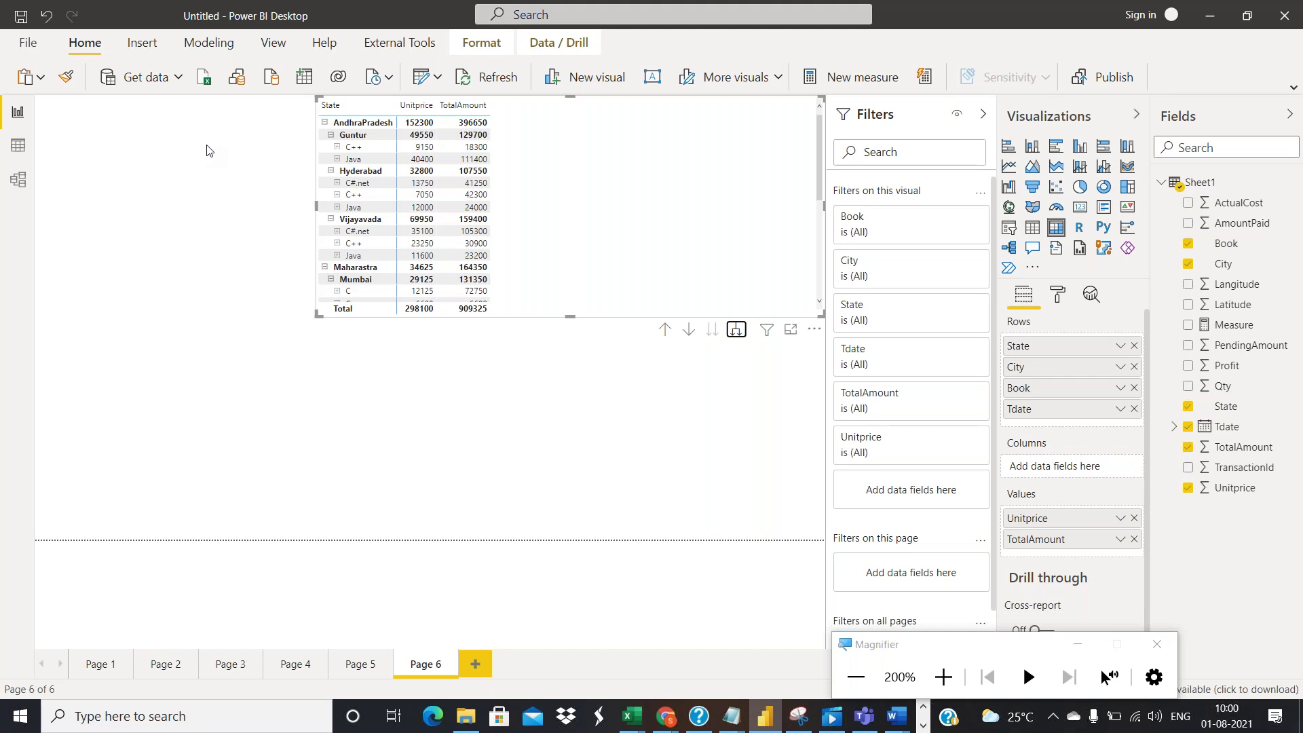
Drill the matrix back up to the states, then examine the TamilNadu and Chennai breakdowns, leaving only TamilNadu expanded
left_click(665, 331)
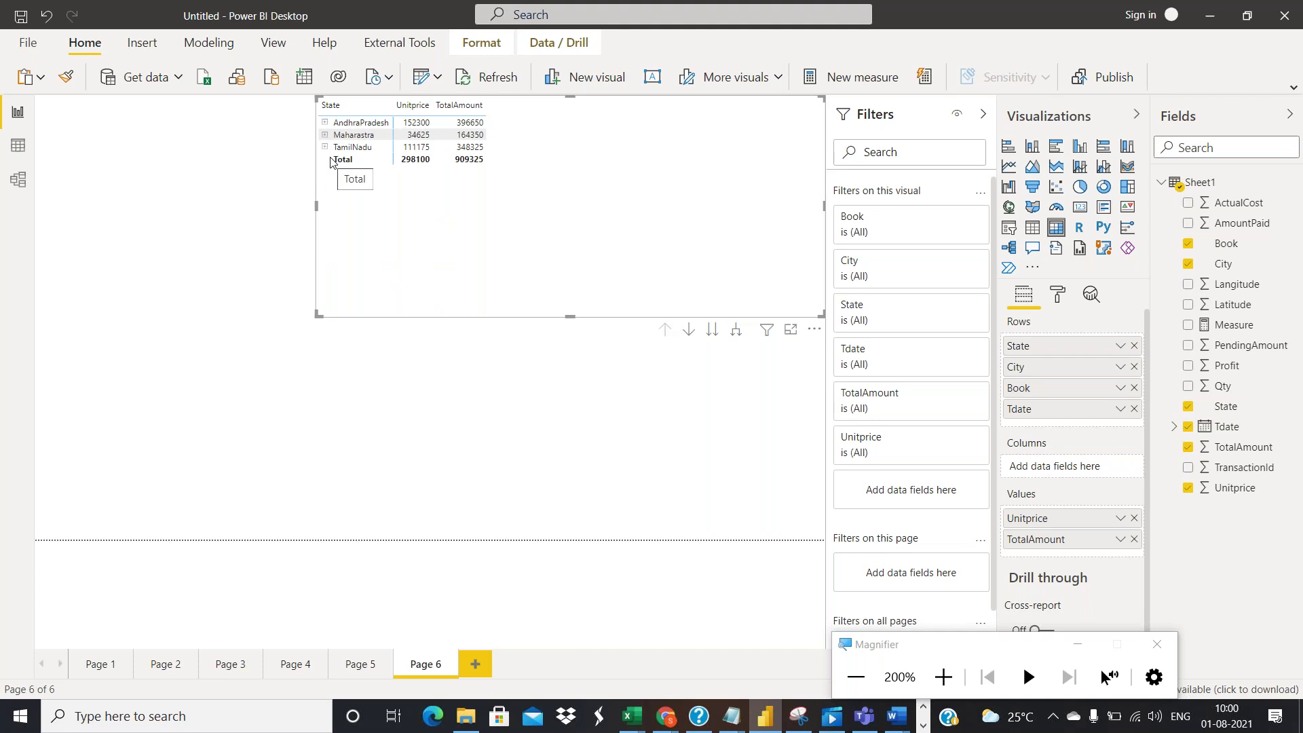
left_click(335, 147)
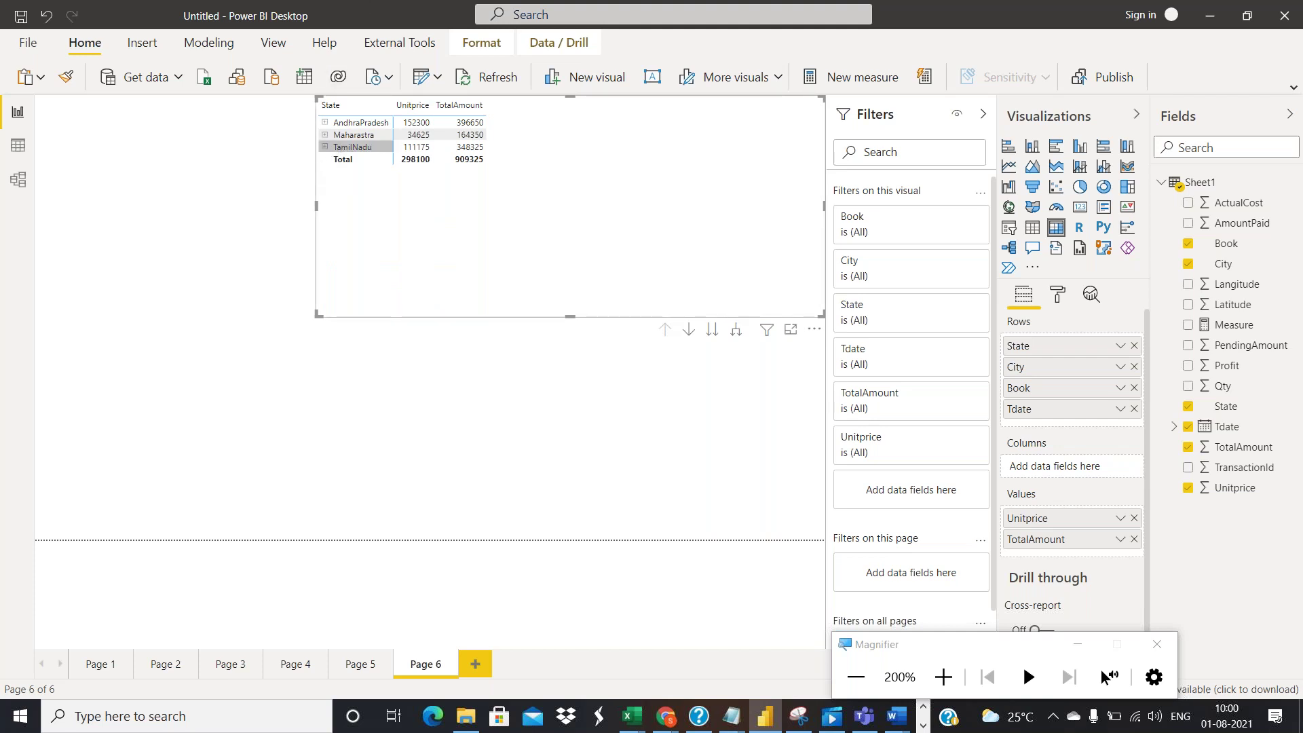
left_click(325, 147)
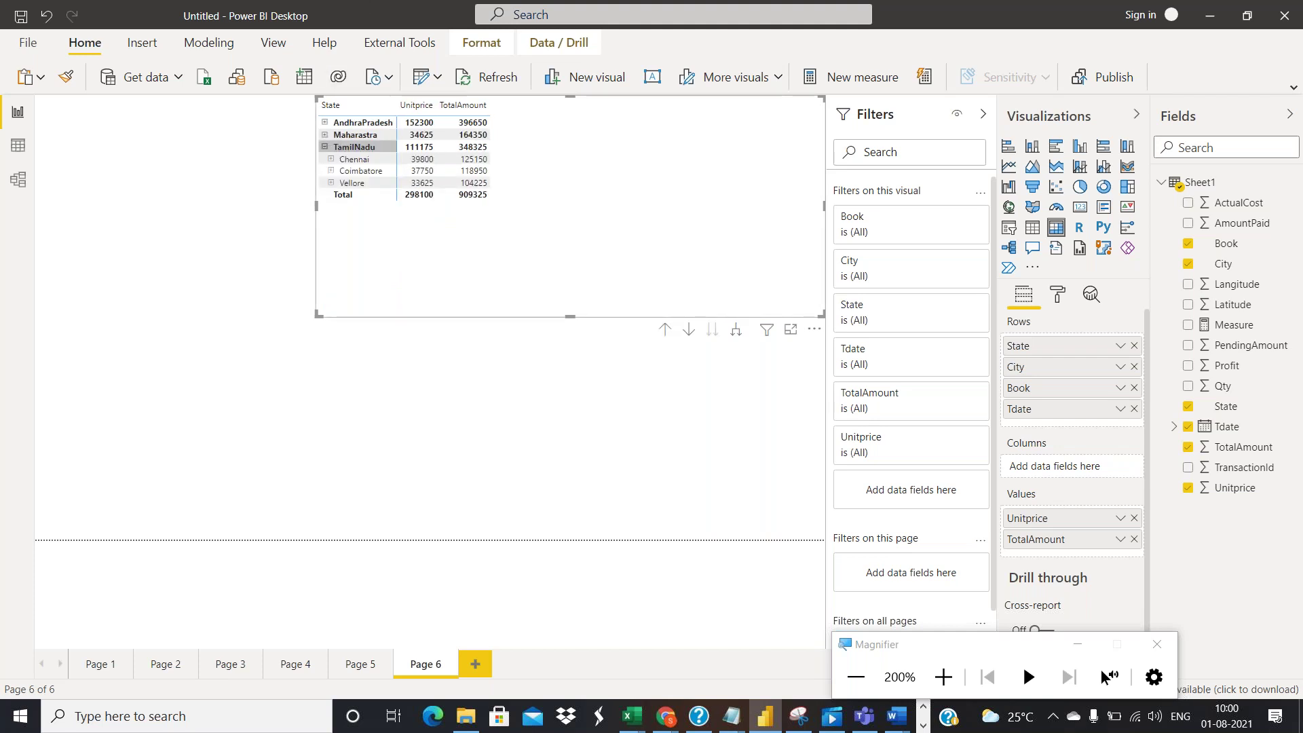
left_click(331, 160)
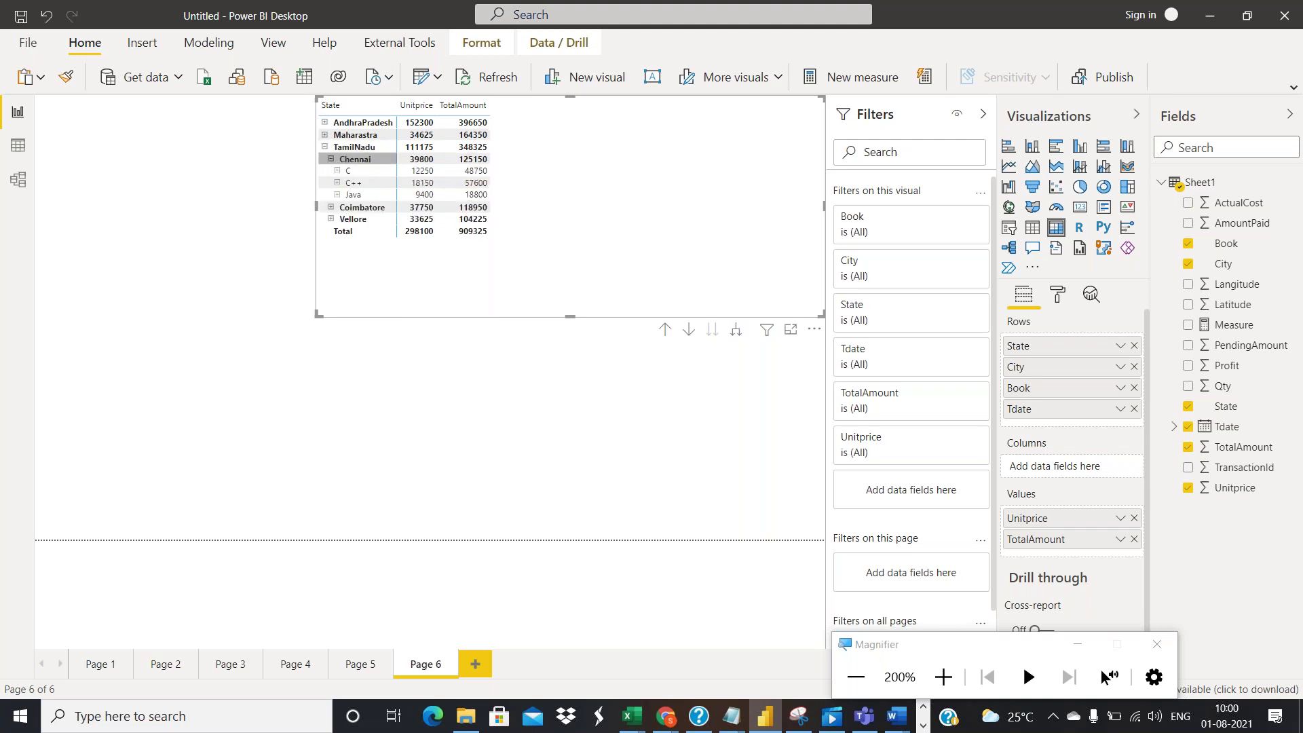
left_click(330, 159)
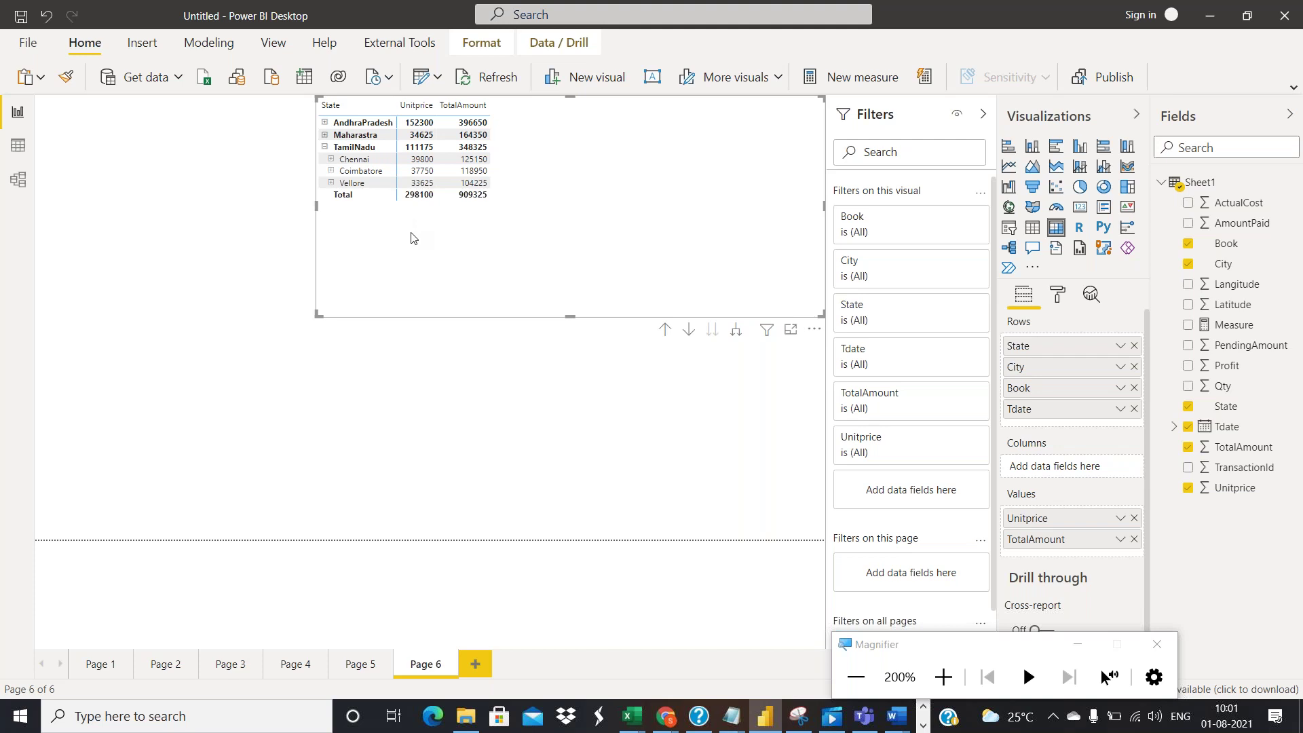
left_click(324, 147)
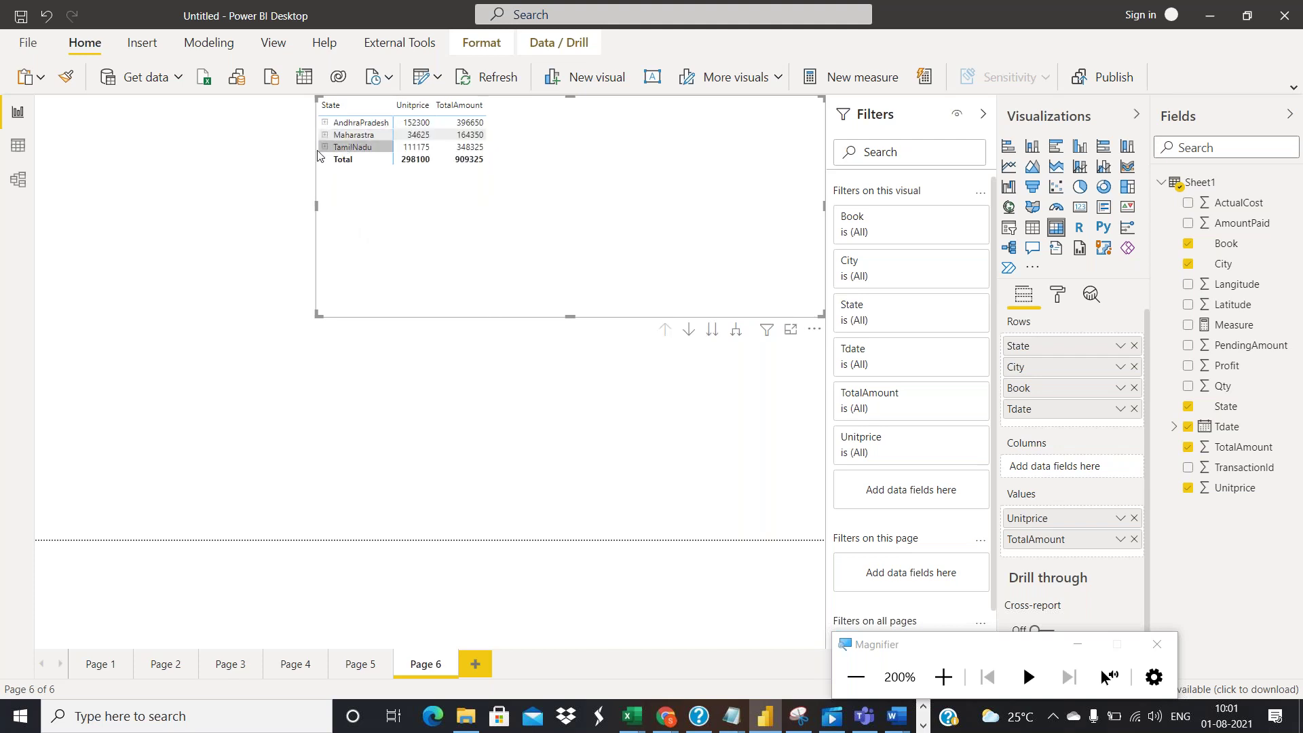
left_click(324, 147)
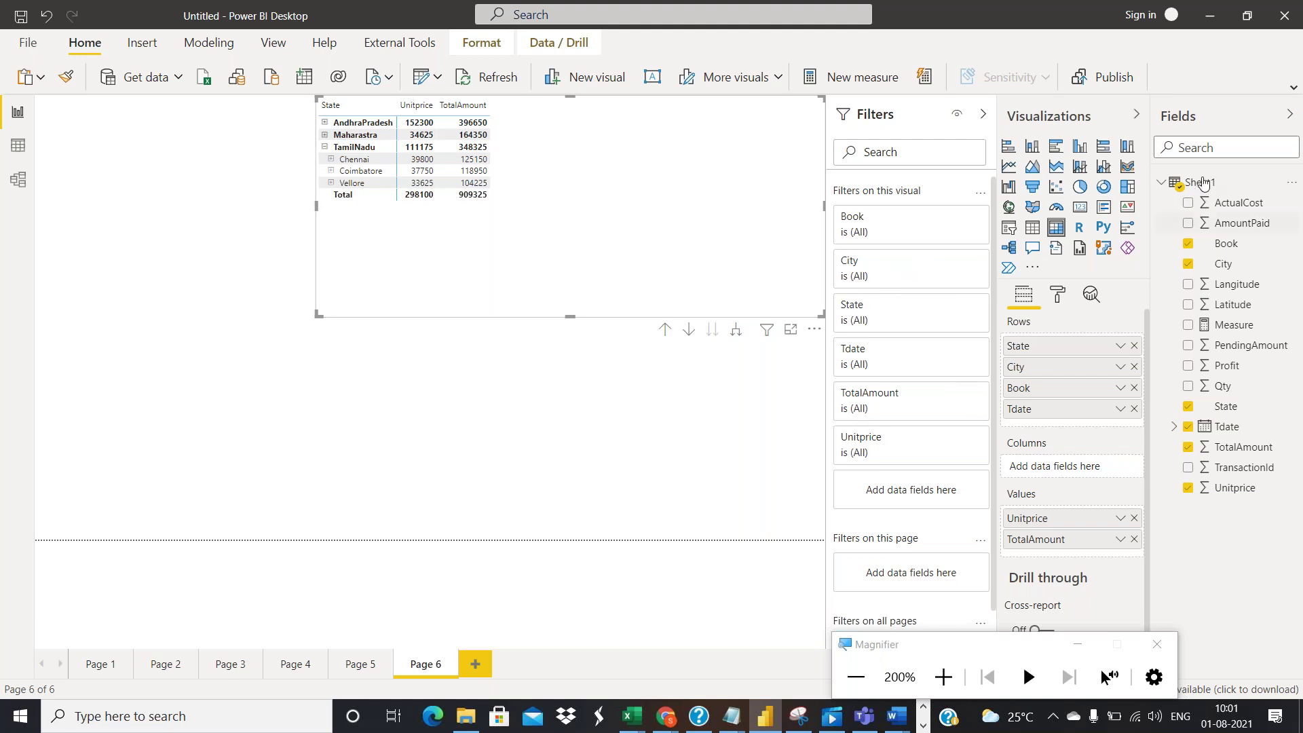
Remove Unitprice and Tdate from the matrix, and move Book from the rows to the columns
left_click(1133, 520)
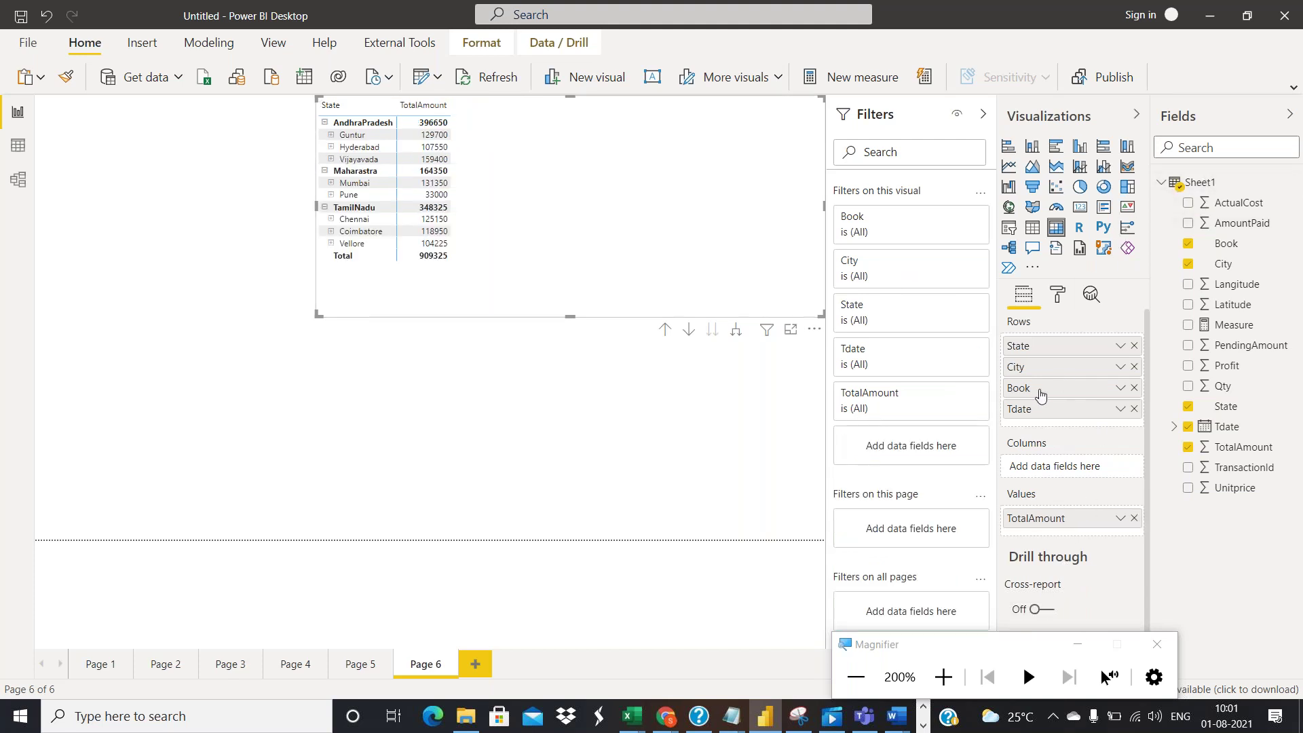
left_click(1134, 408)
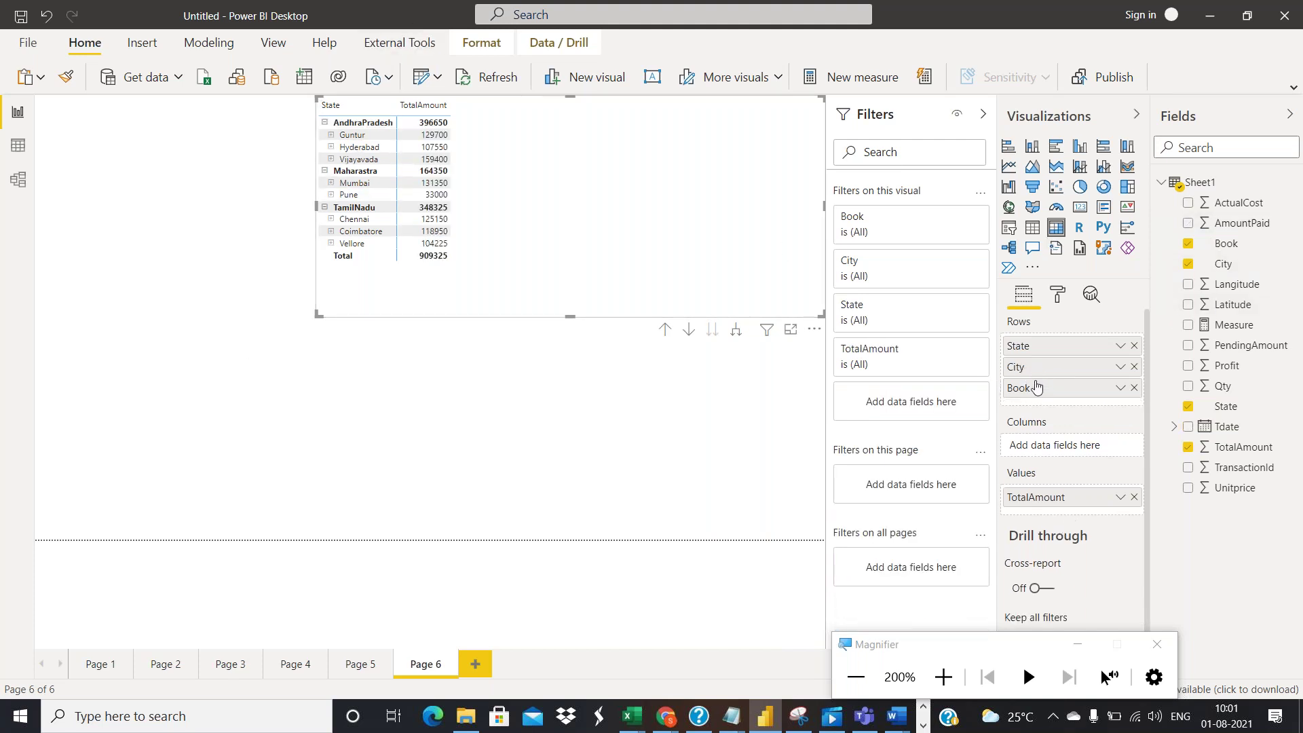
left_click_drag(1034, 388, 1051, 448)
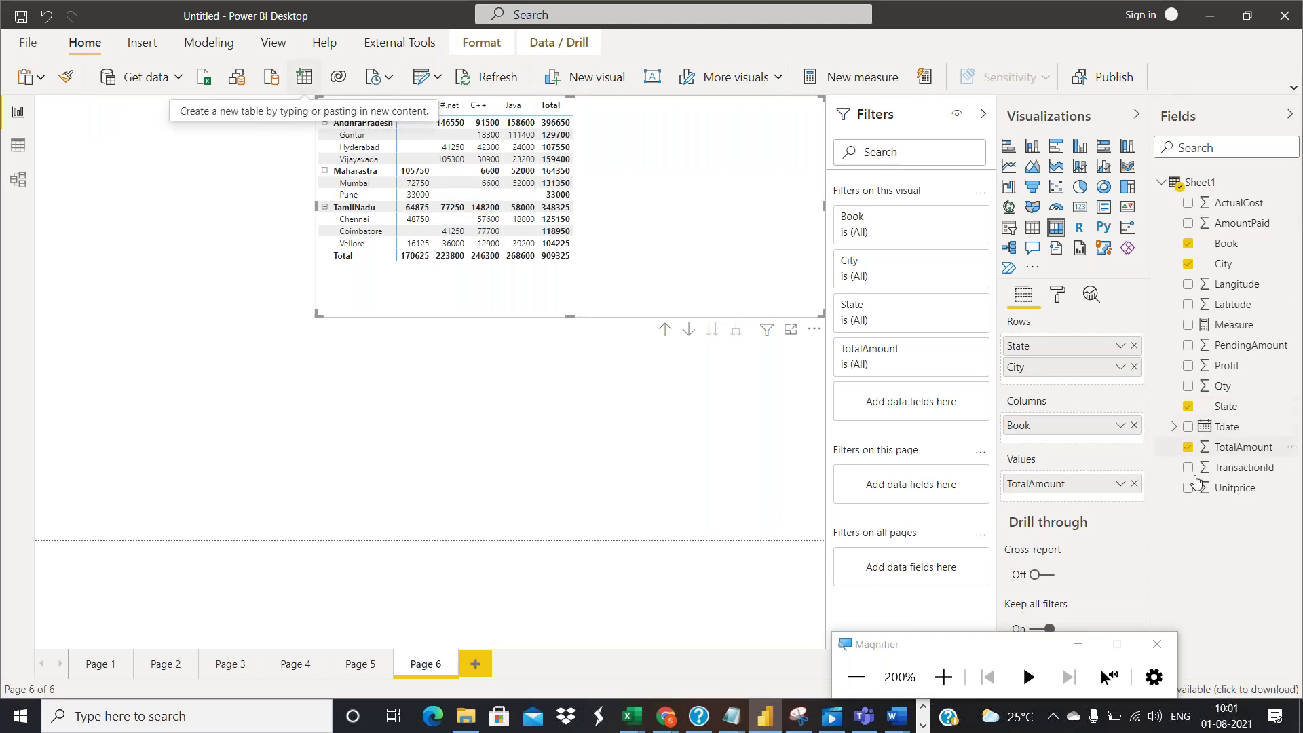
Add Profit and PendingAmount to the matrix values below TotalAmount
left_click_drag(1220, 372, 1086, 503)
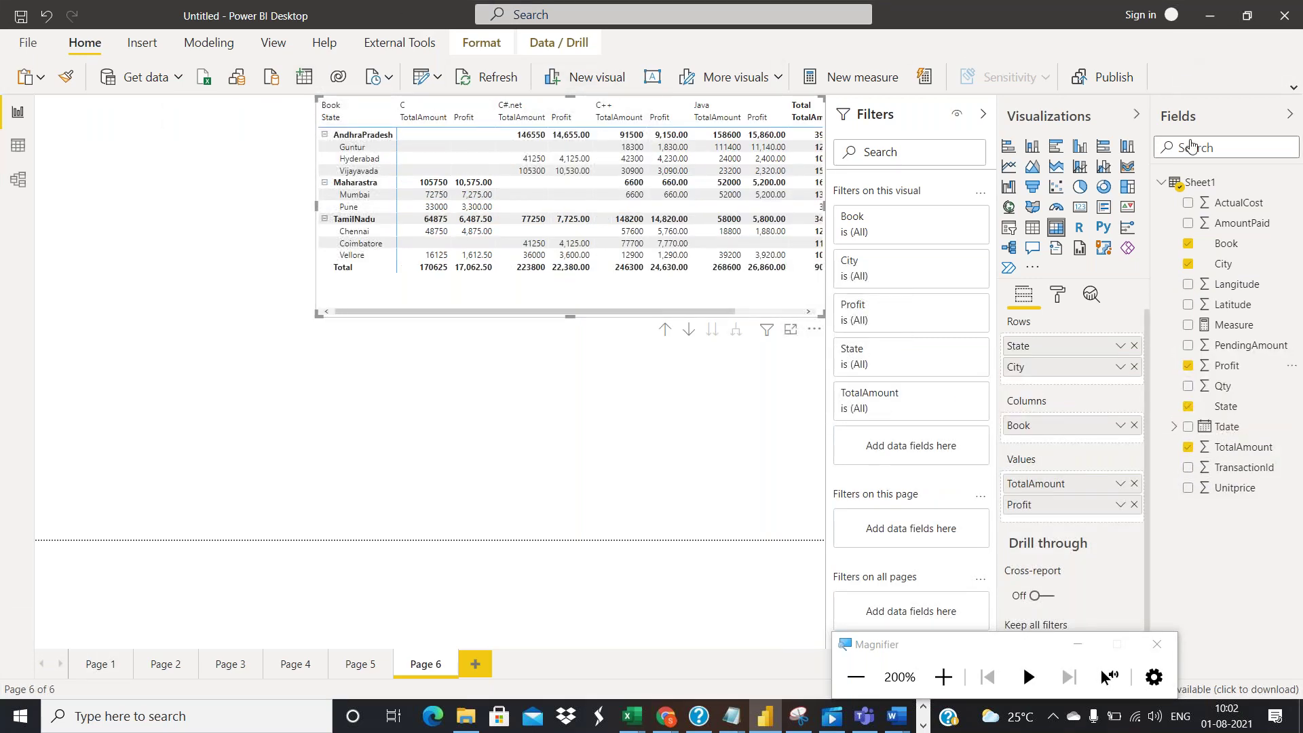
left_click(1289, 114)
left_click(1263, 114)
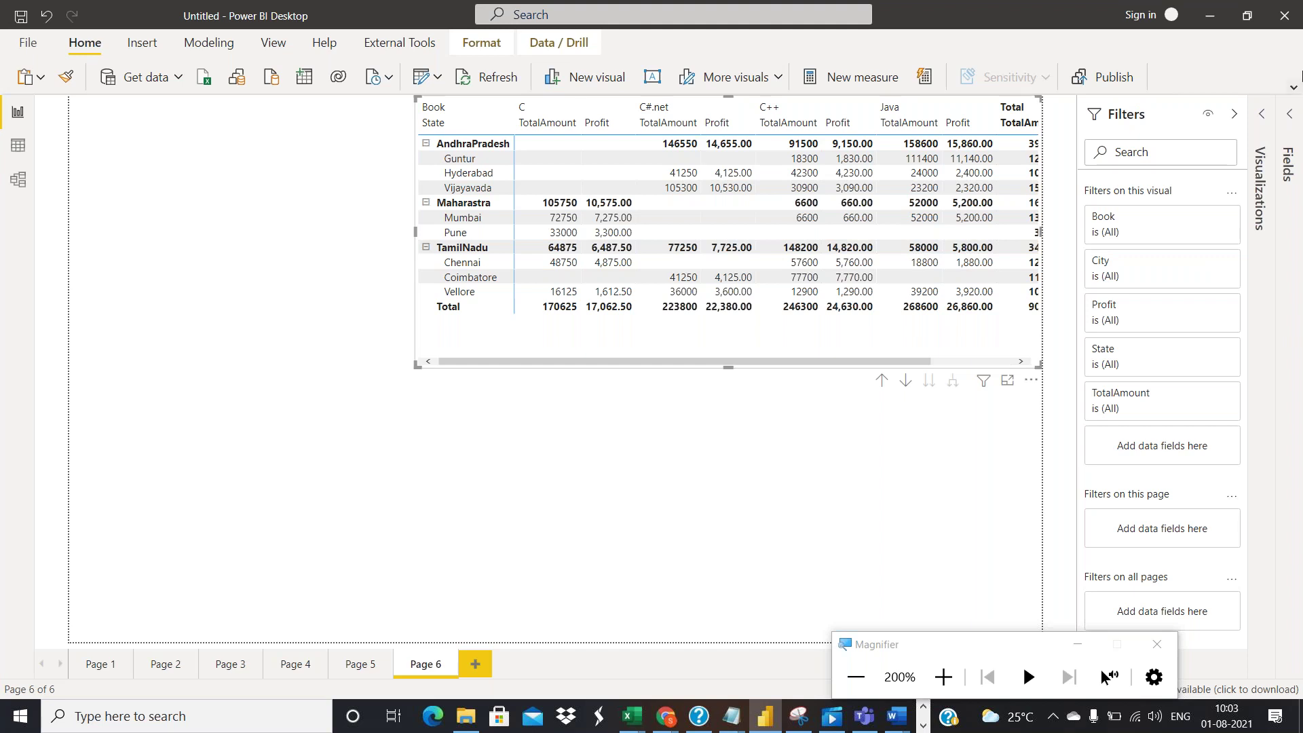
left_click(1289, 116)
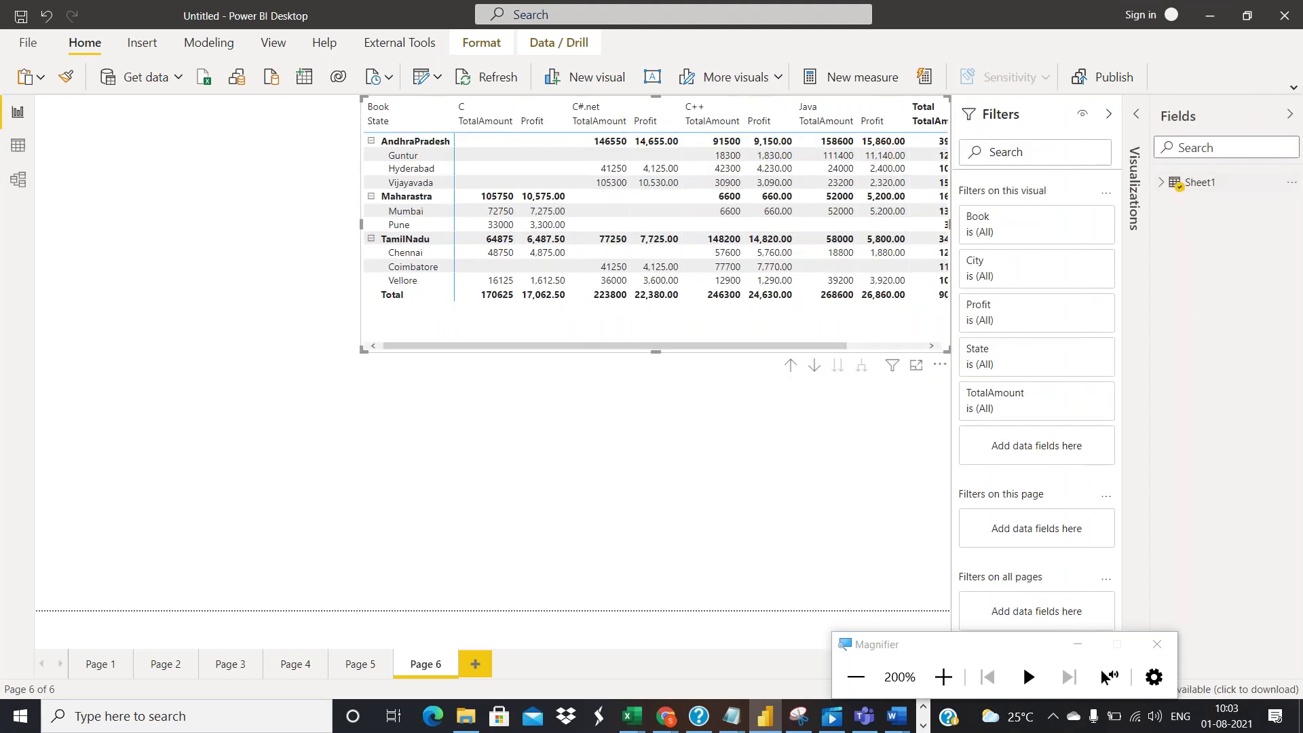
left_click(1161, 182)
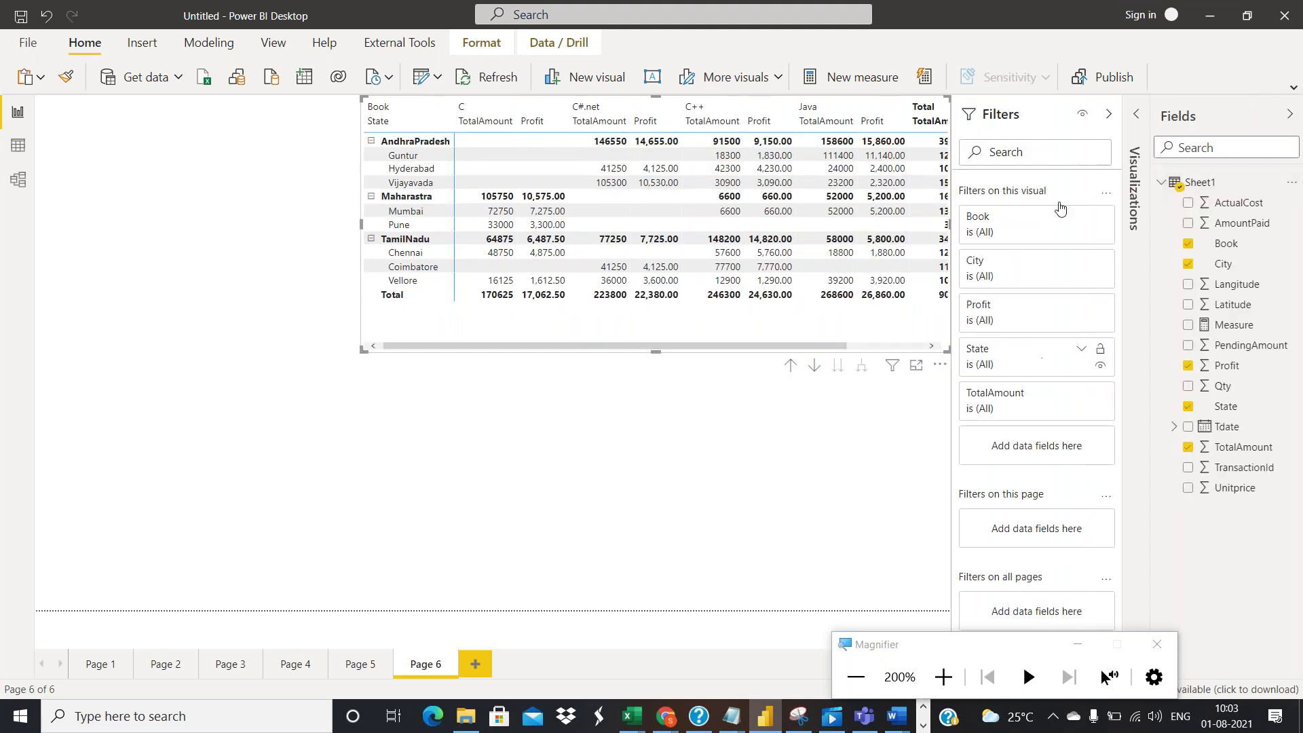
left_click(1137, 114)
left_click_drag(1235, 350, 1065, 526)
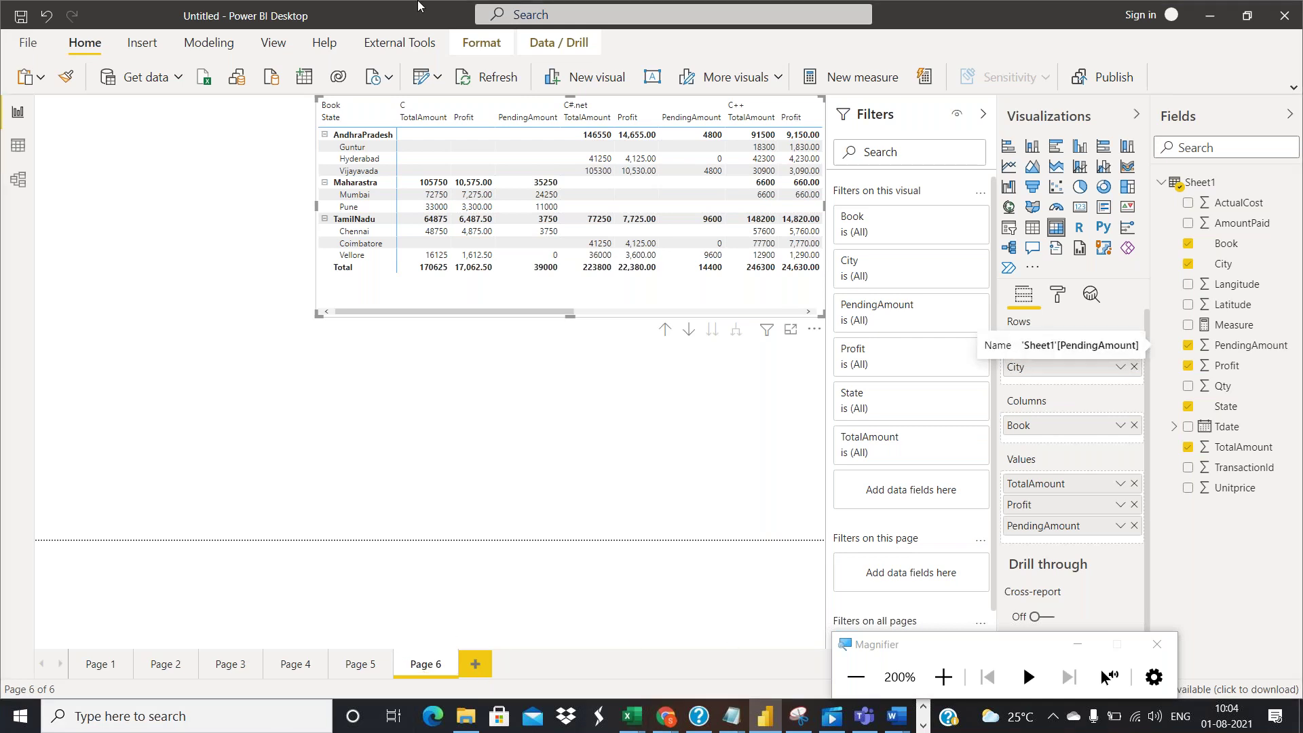
Add a new report page with an empty table visual, about 607 by 397, in the page's upper-right corner
left_click(475, 664)
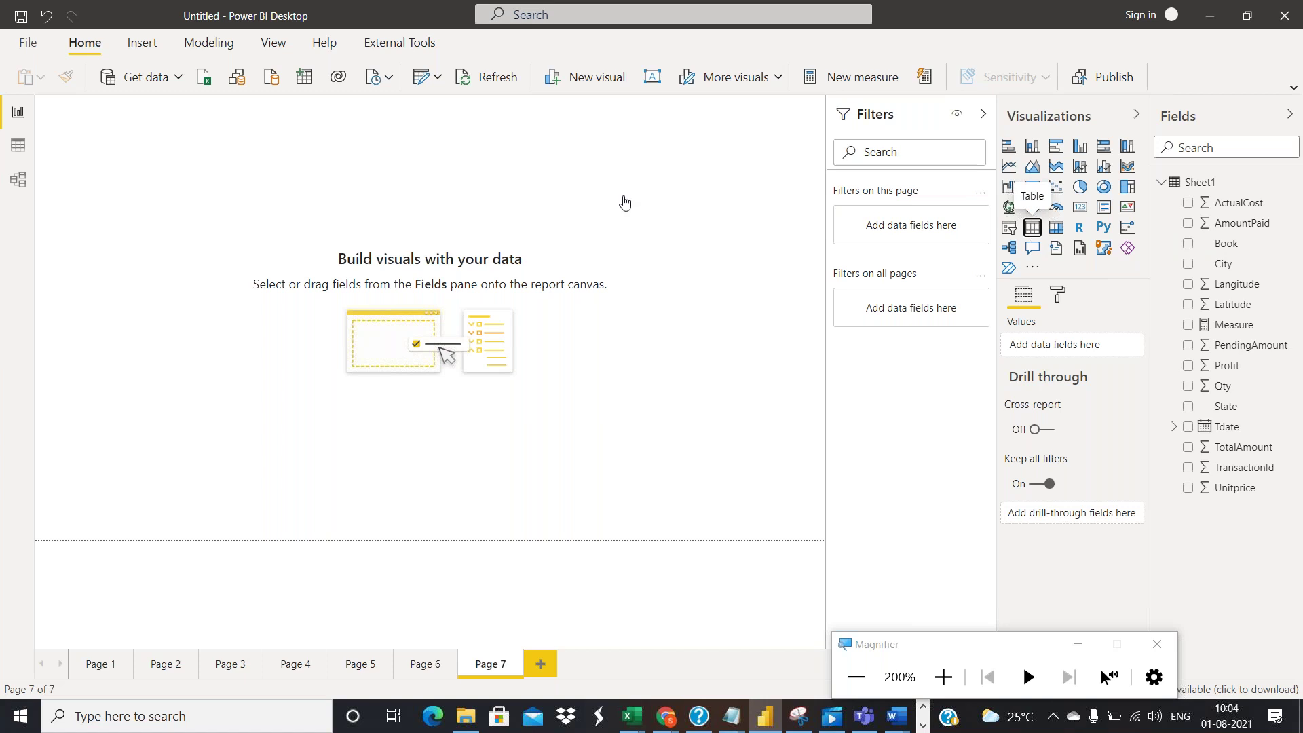
left_click_drag(116, 182, 848, 132)
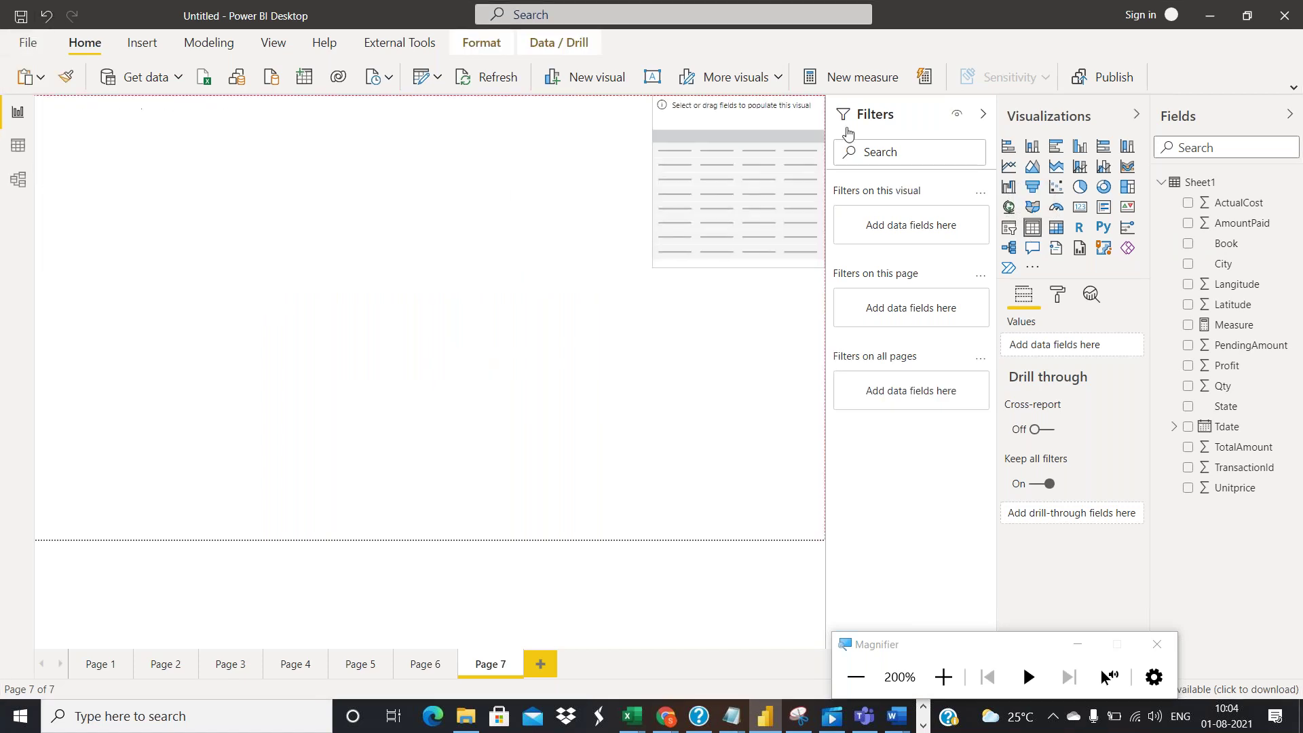
left_click_drag(654, 267, 478, 330)
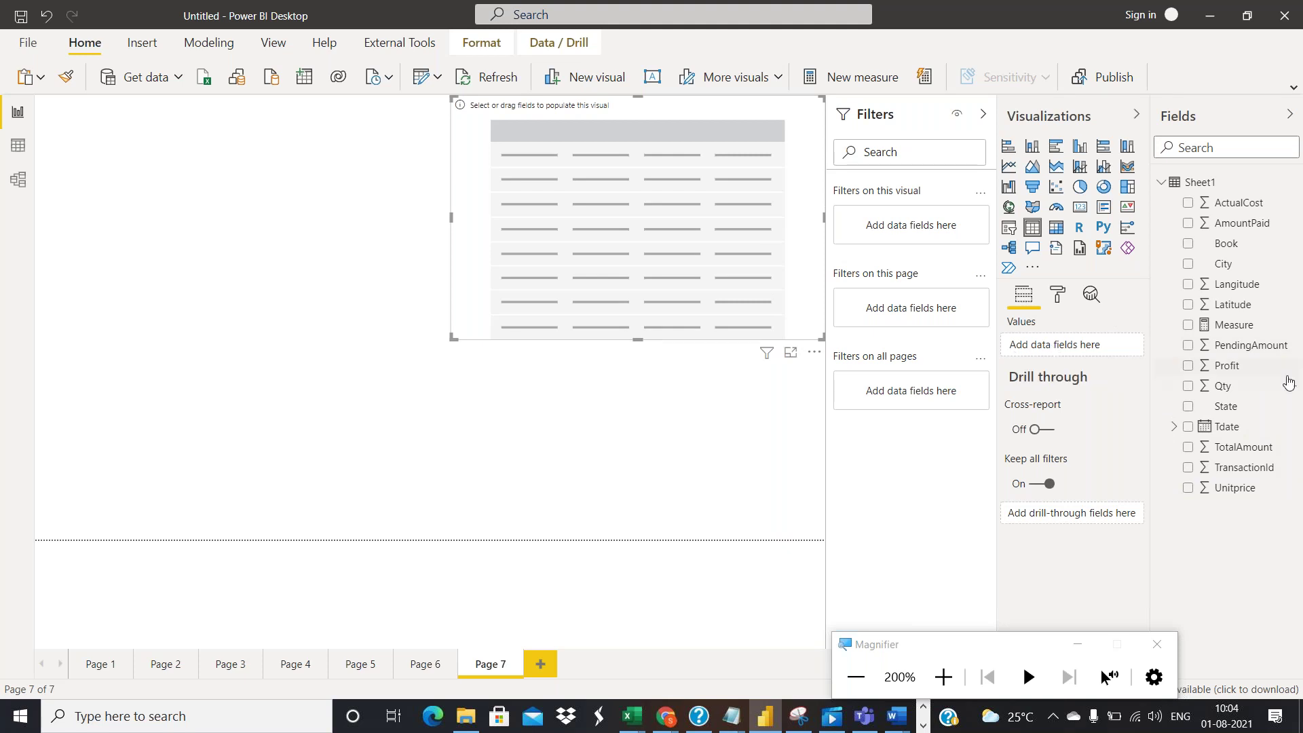
Add the Book, City, State, Profit, PendingAmount and TotalAmount fields to the new table
left_click(1188, 245)
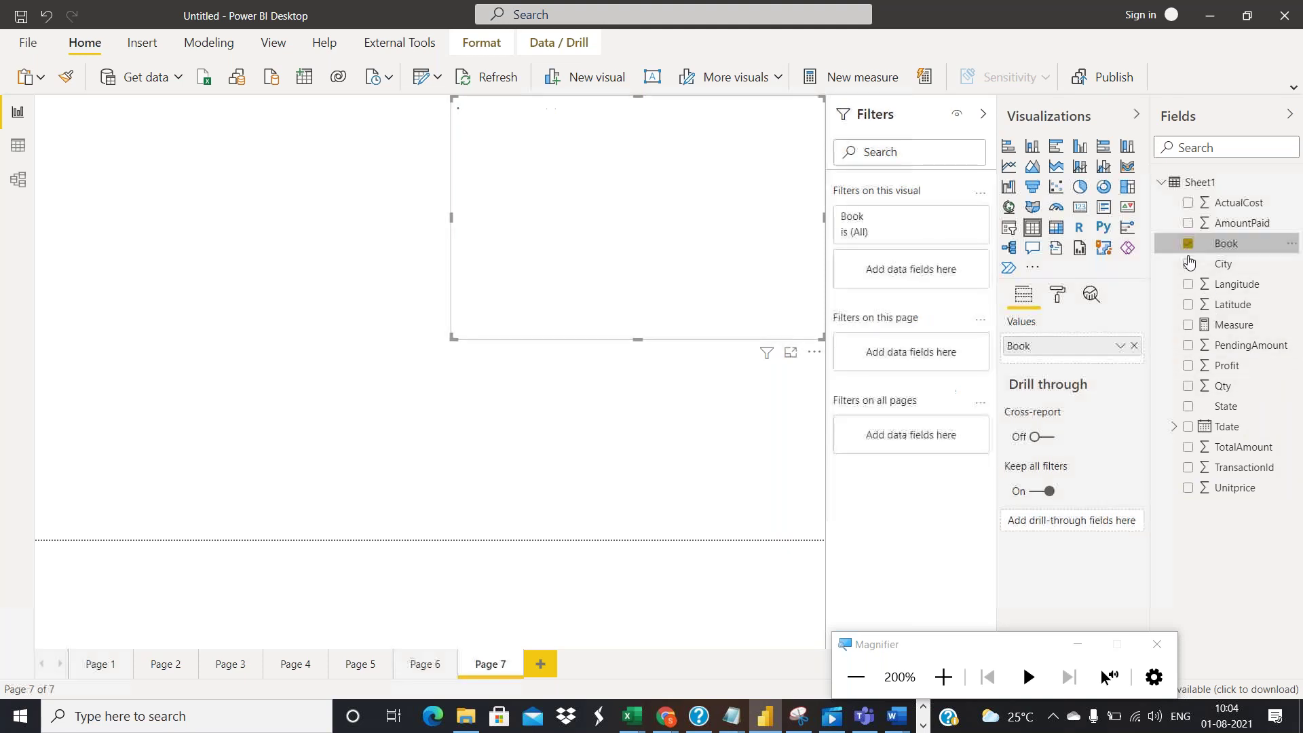
left_click(1188, 263)
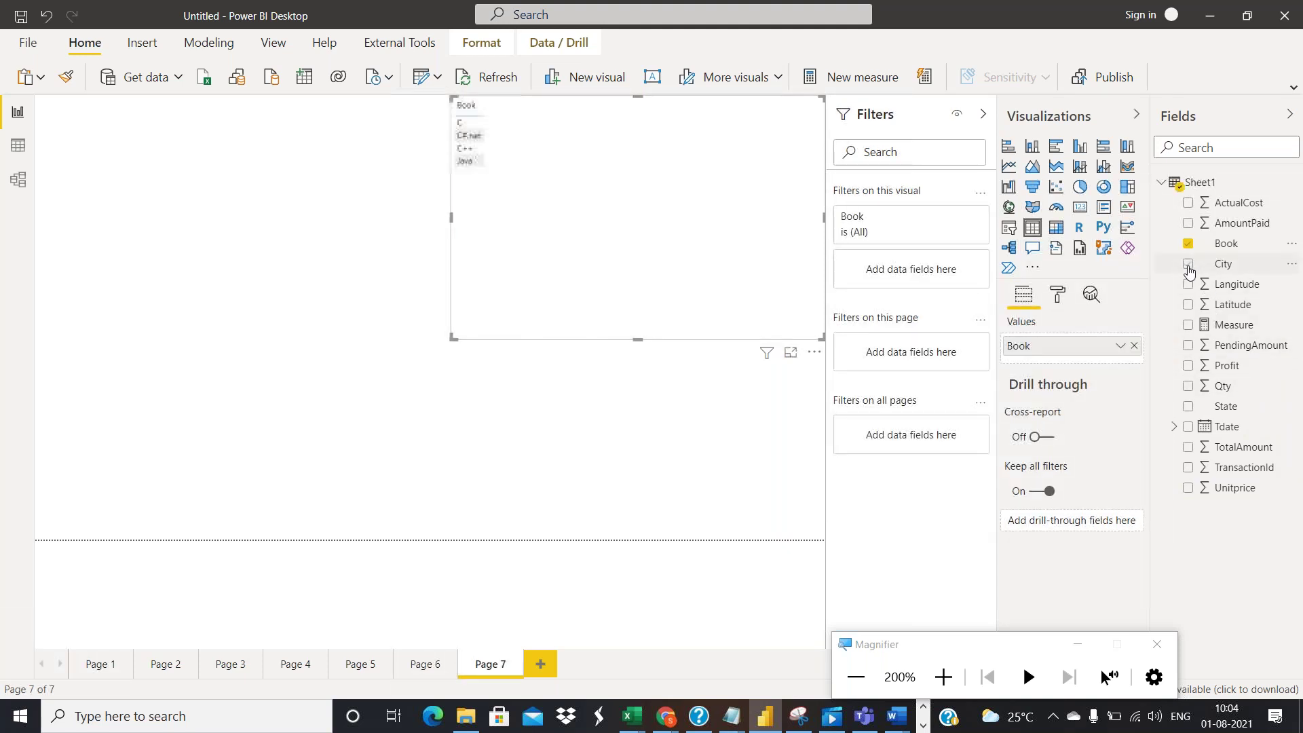
left_click(1188, 406)
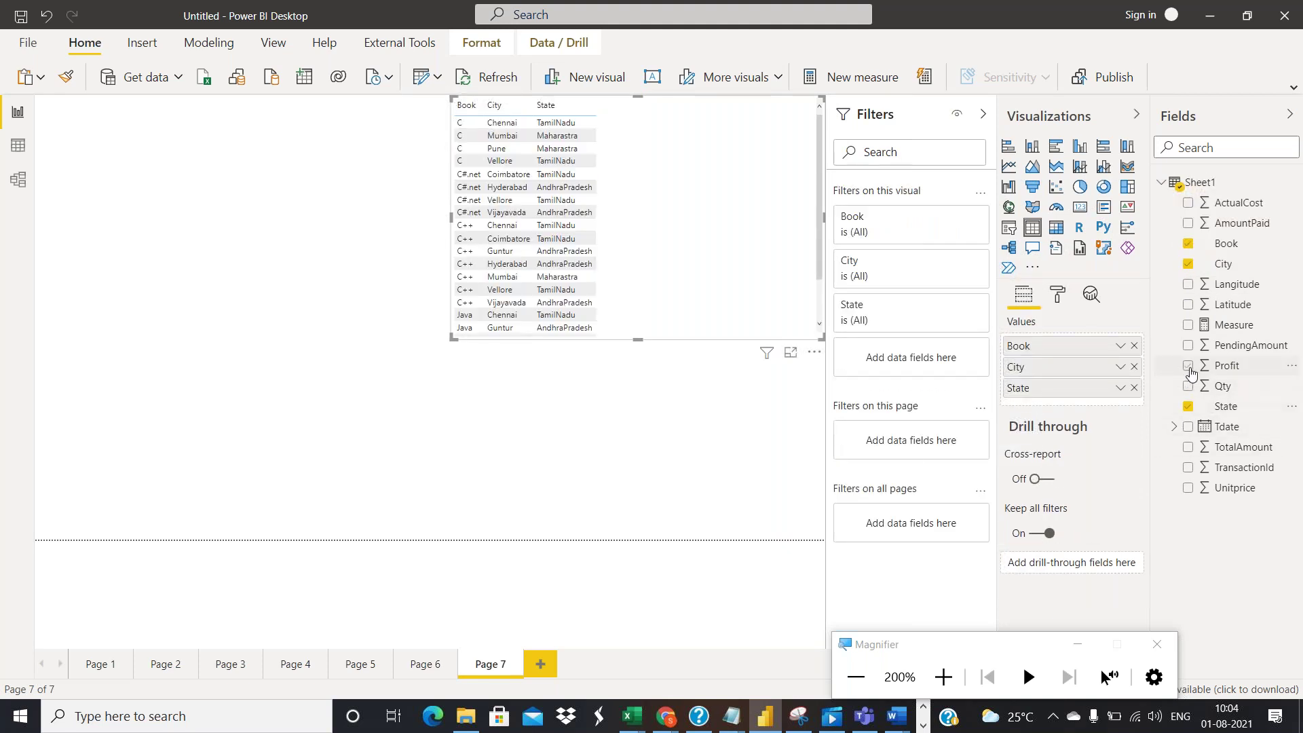
left_click(1188, 365)
left_click(1188, 345)
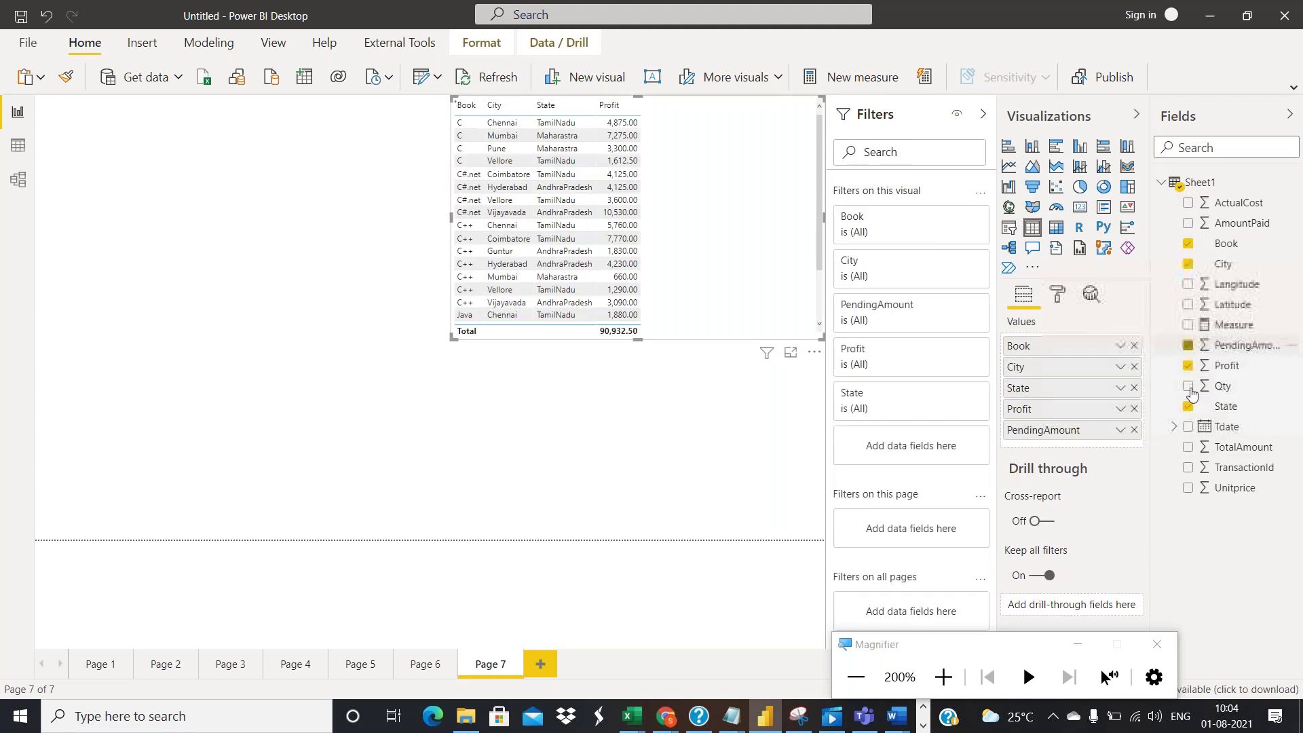
left_click(1188, 448)
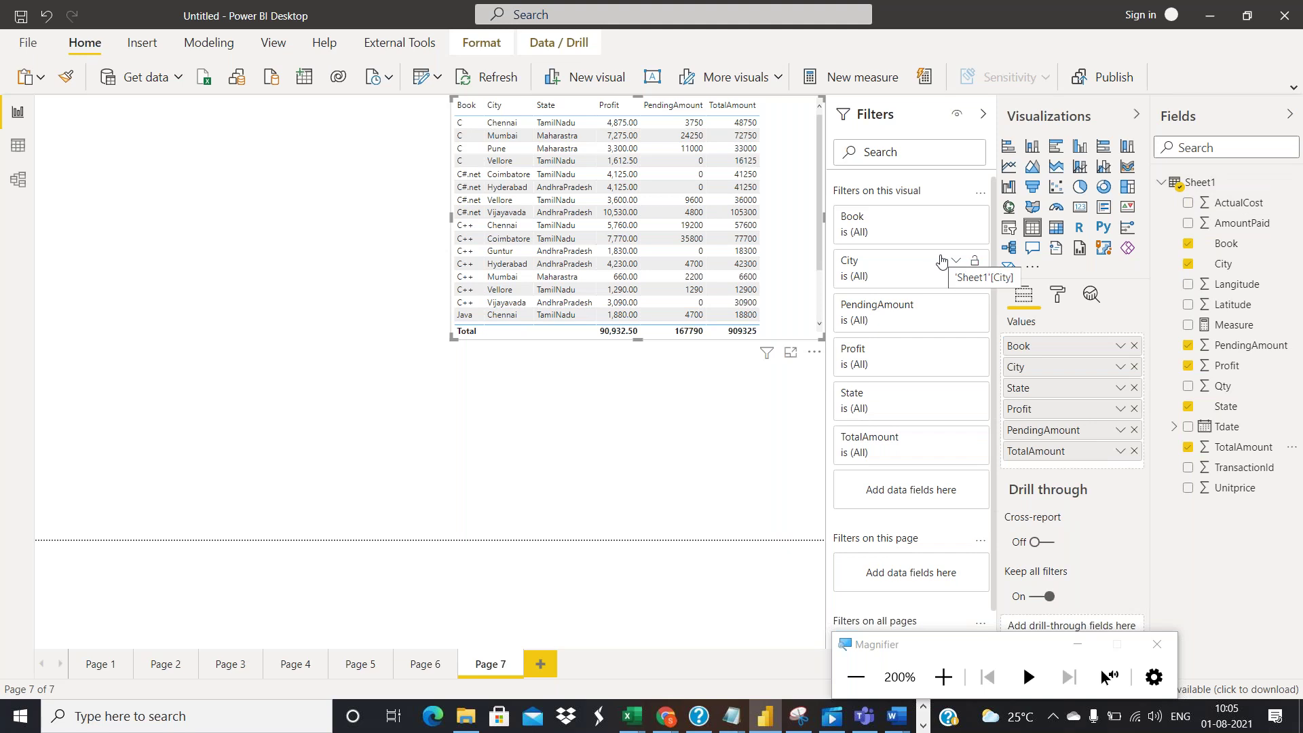
Show the table's formatting options, collapse the field list and filters for more room, and review the General settings
left_click(1057, 299)
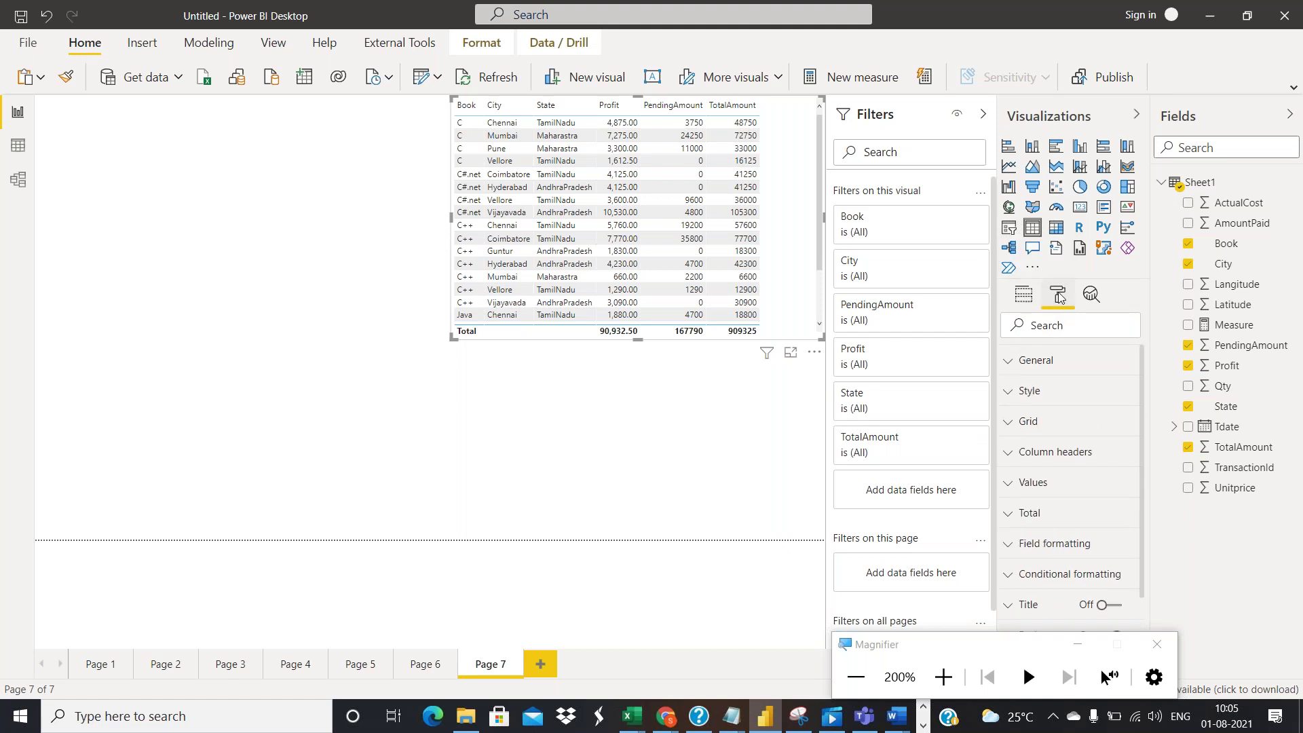
left_click(1289, 114)
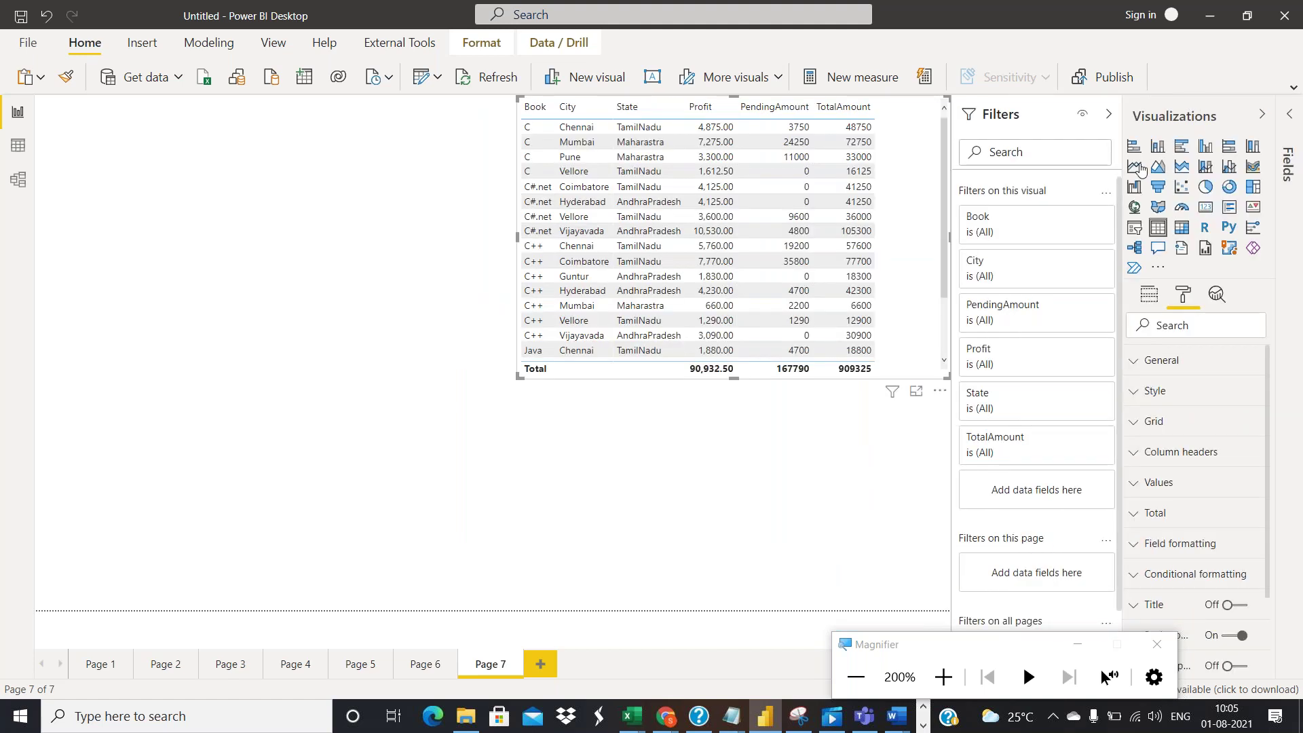
left_click(1108, 116)
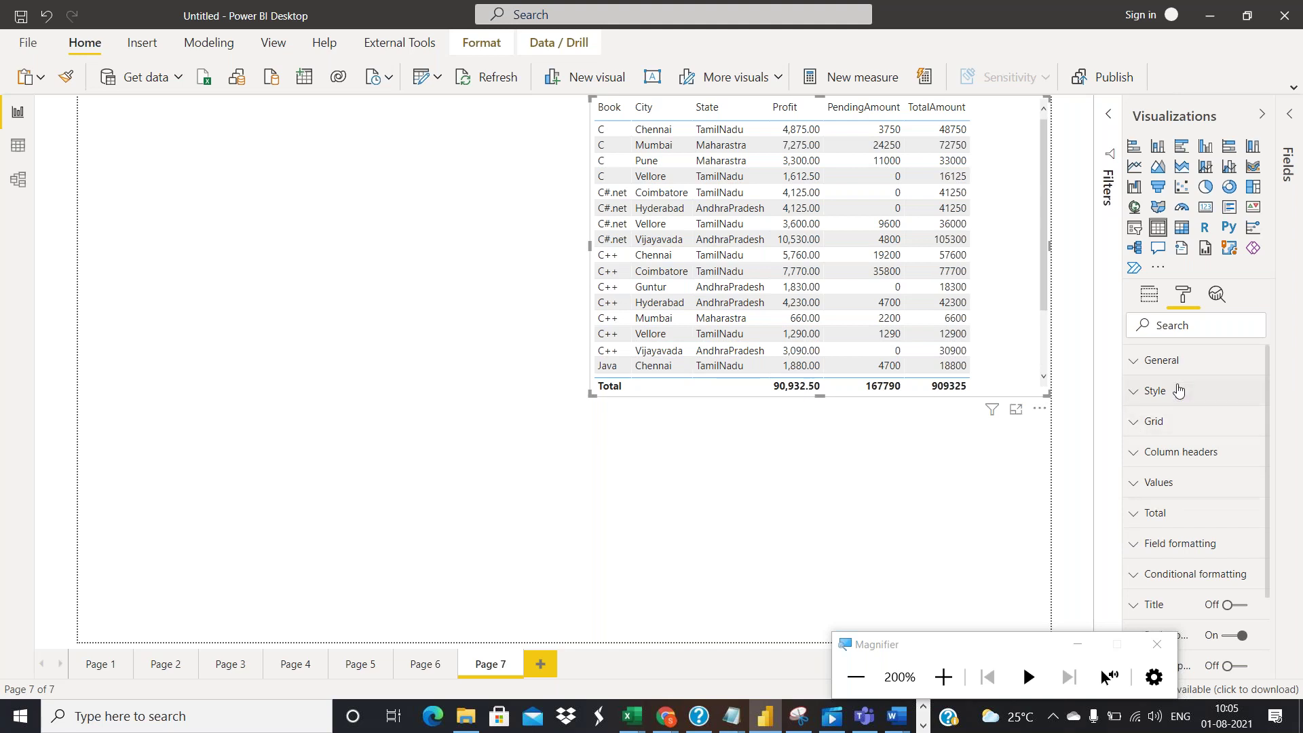
left_click(1146, 369)
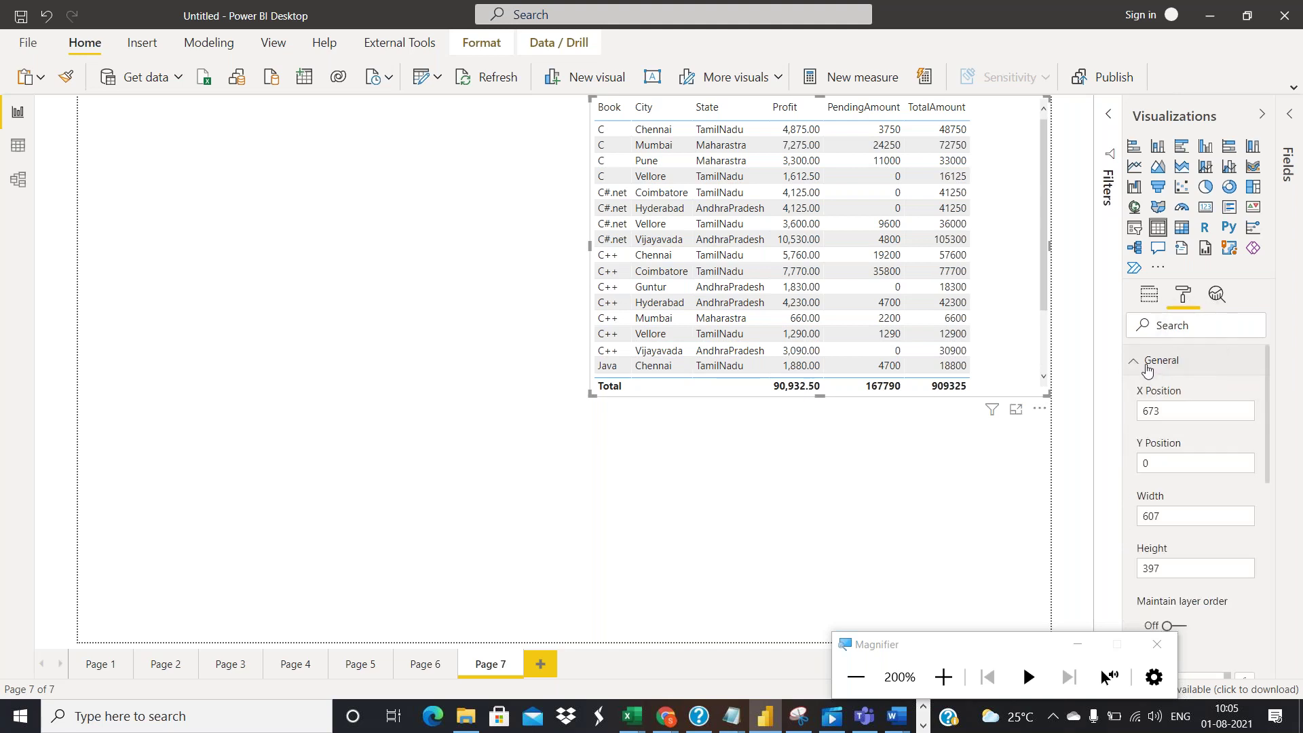
left_click(1147, 368)
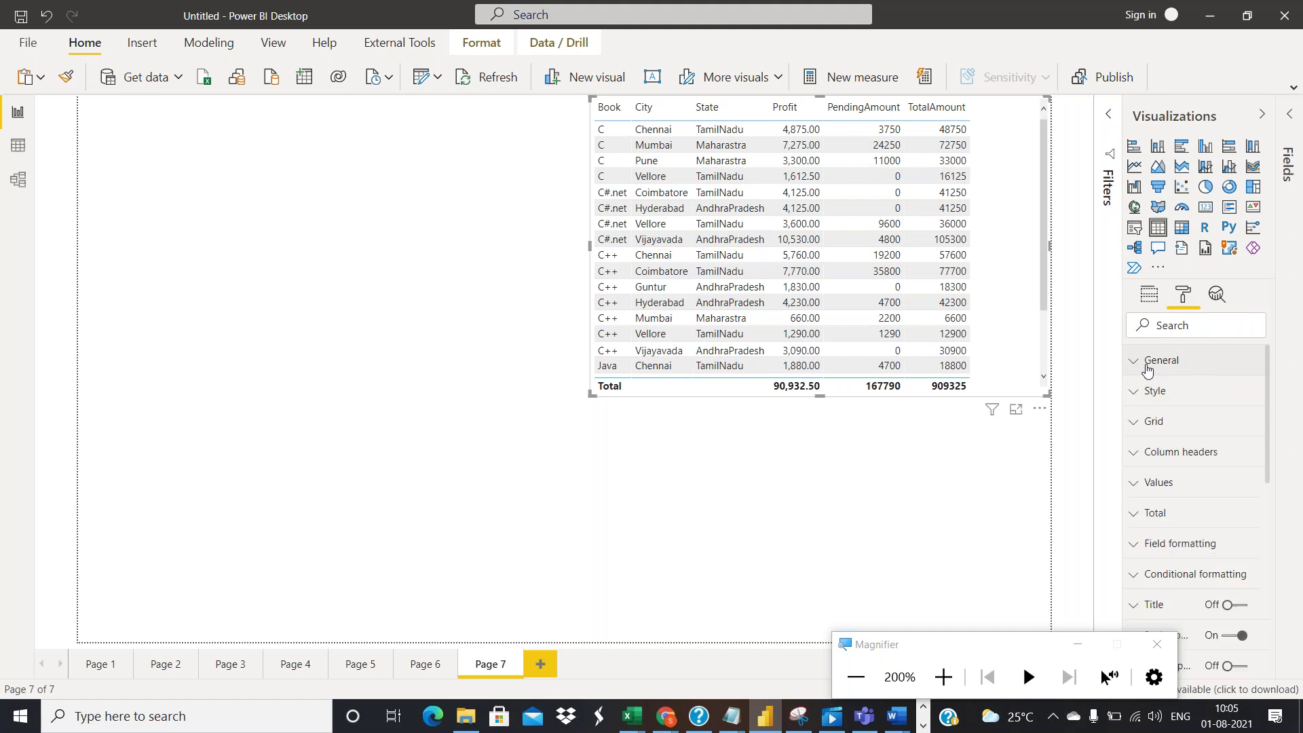
Move the table down the page and apply the Alternating rows style to it
left_click(1135, 399)
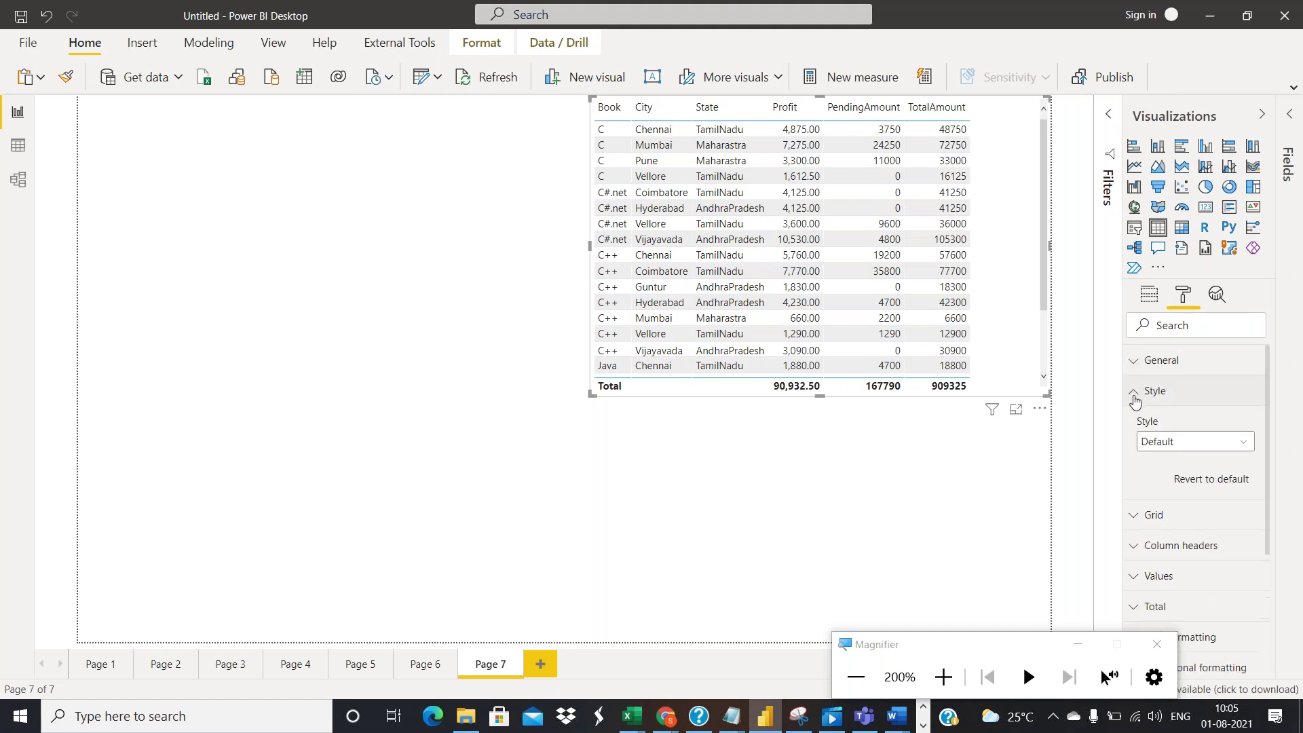
left_click_drag(1013, 204, 1016, 277)
scroll(1188, 414, "down", 3)
scroll(1190, 421, "down", 1)
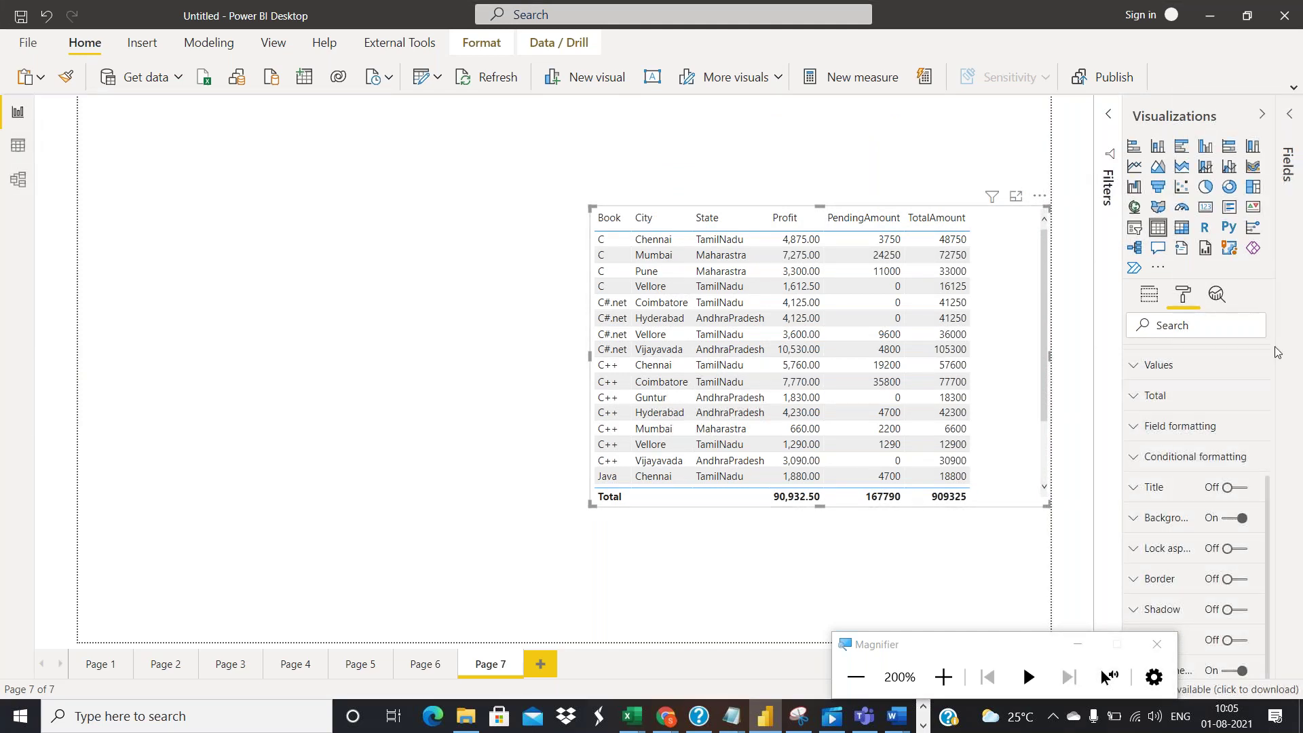
scroll(1181, 386, "up", 2)
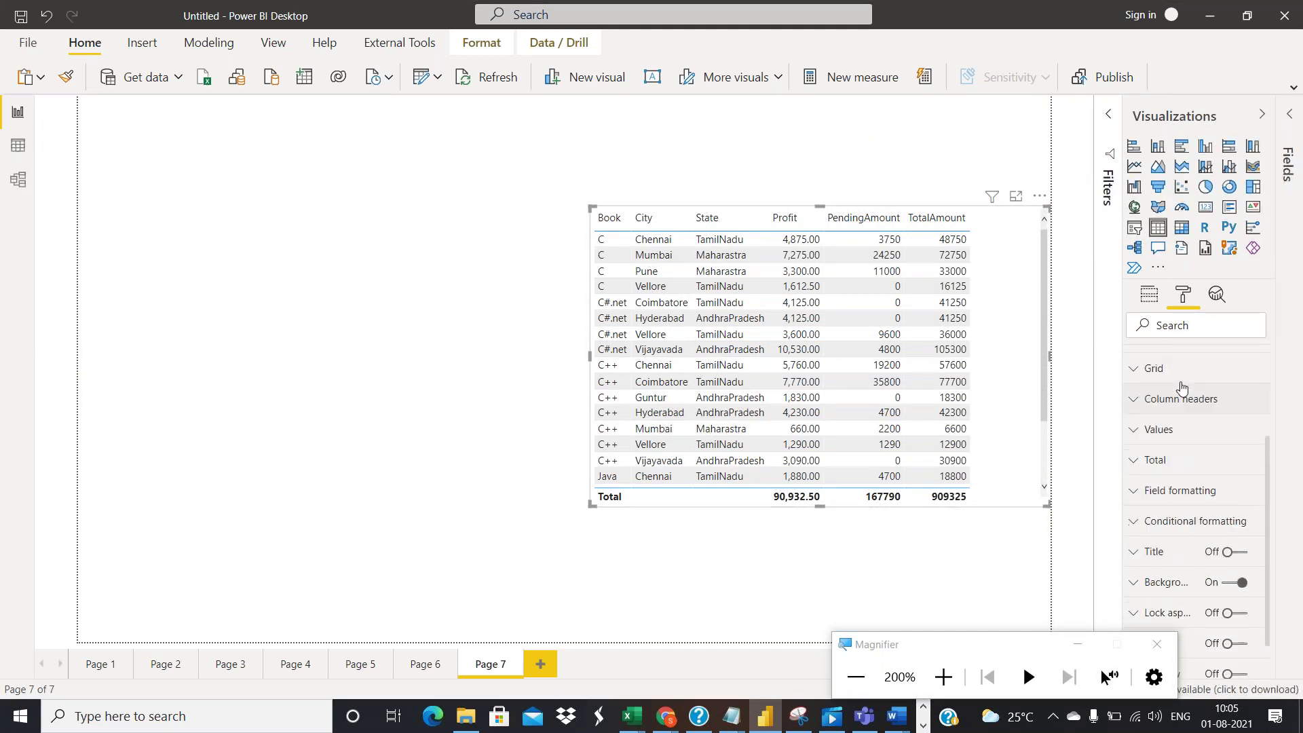
scroll(1184, 384, "up", 2)
left_click(1213, 360)
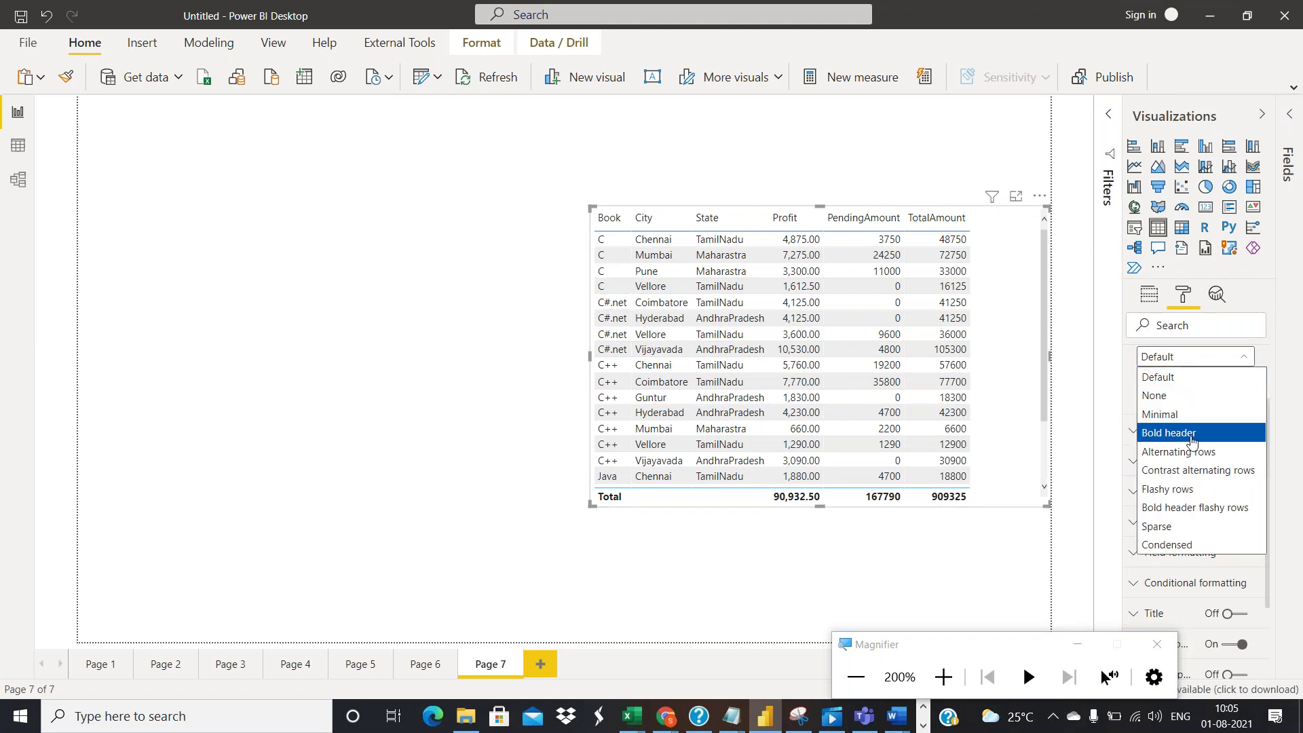
left_click(1182, 453)
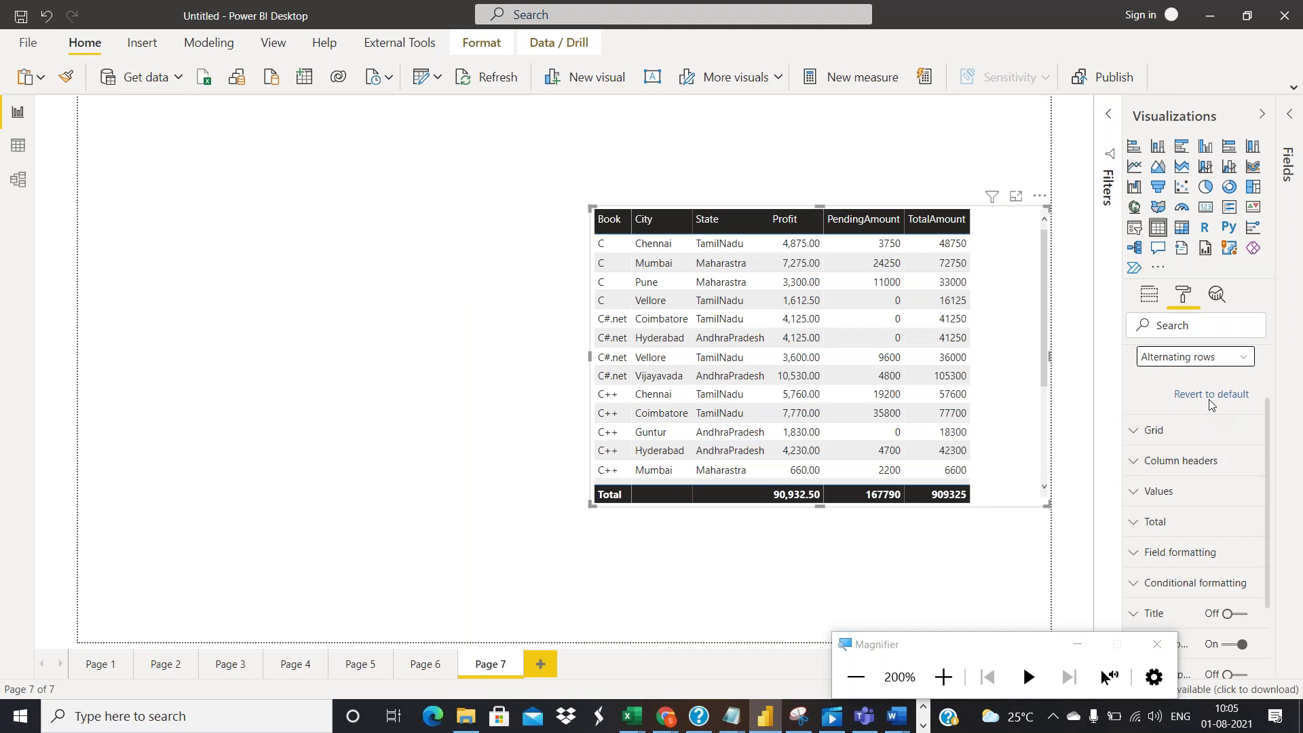
Try the Flashy rows, Bold header flashy rows, Sparse and Minimal styles on the table, one after another
left_click(1216, 365)
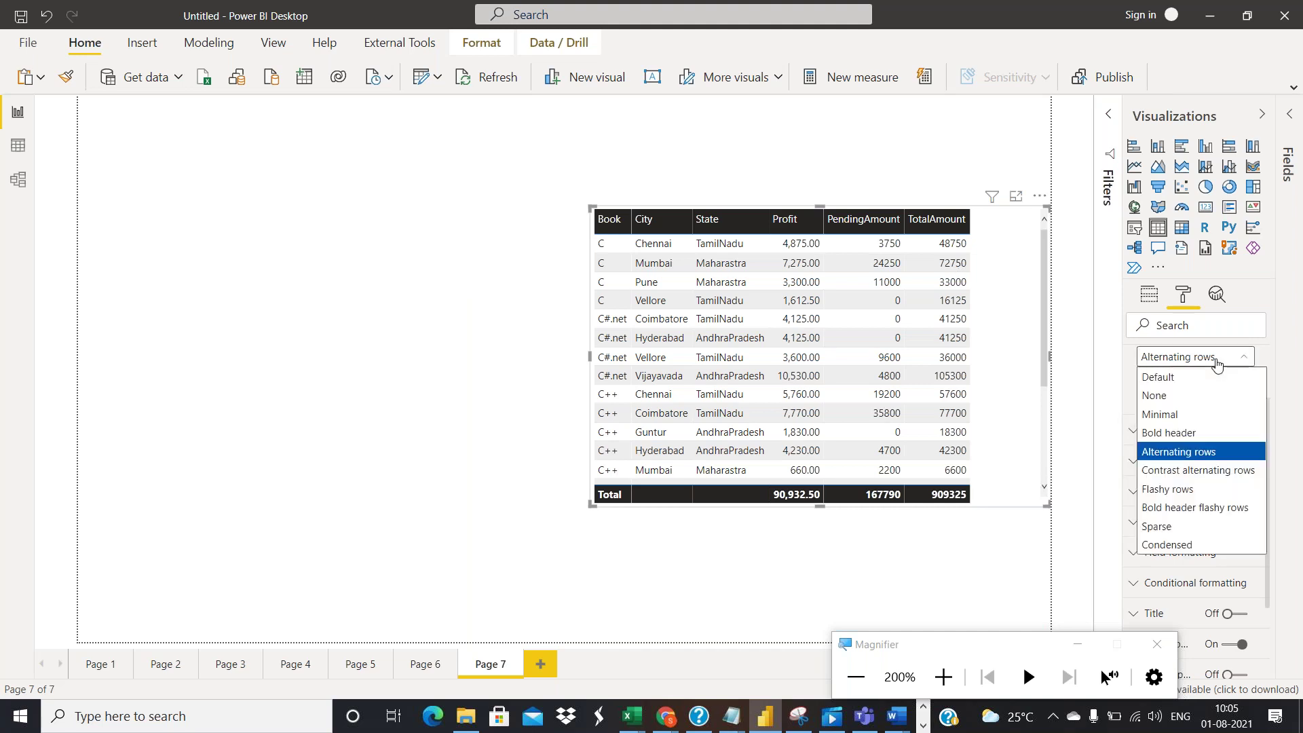
left_click(1178, 487)
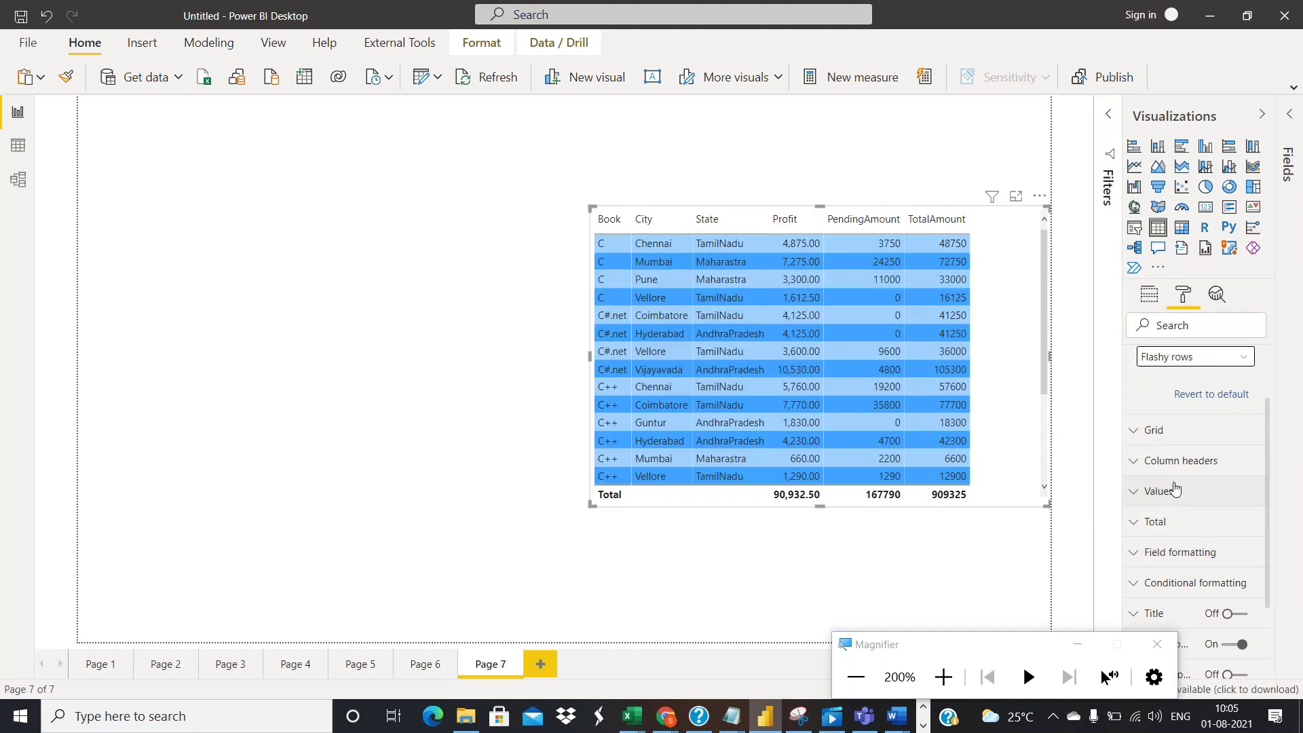
left_click(1216, 365)
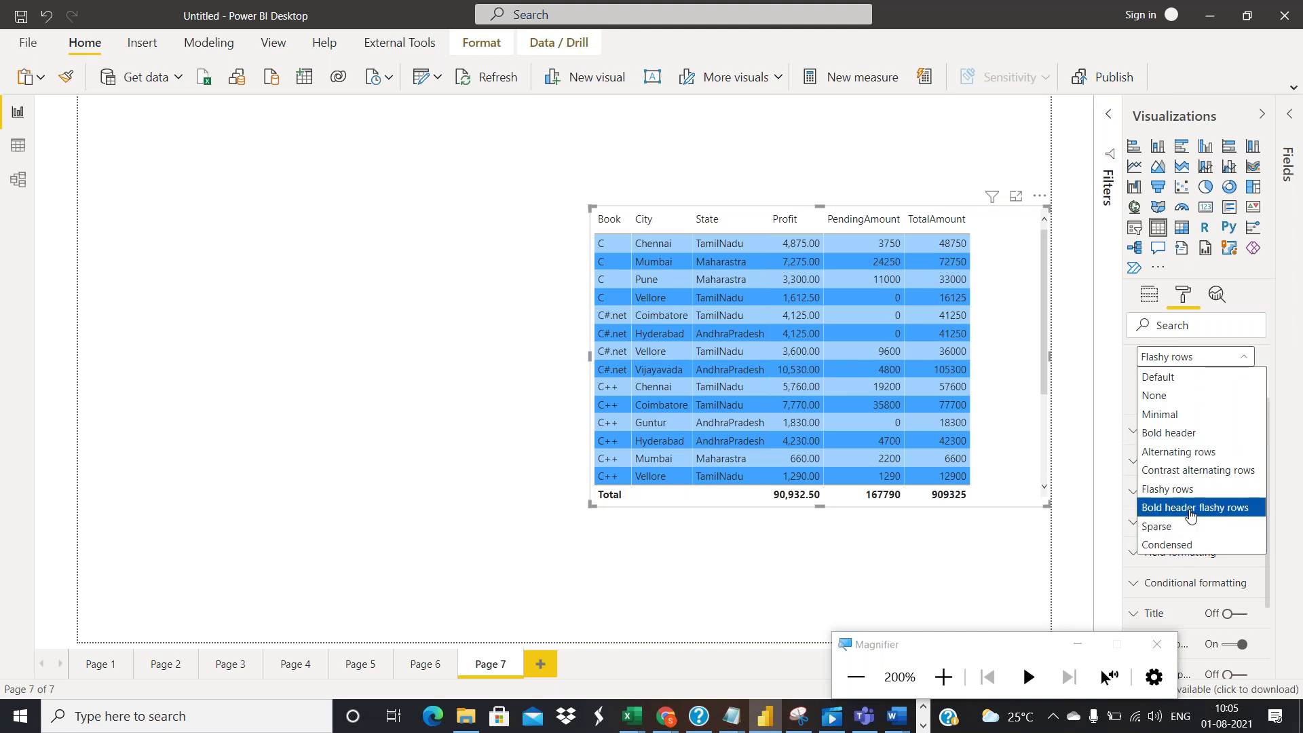
left_click(1149, 506)
left_click(1216, 359)
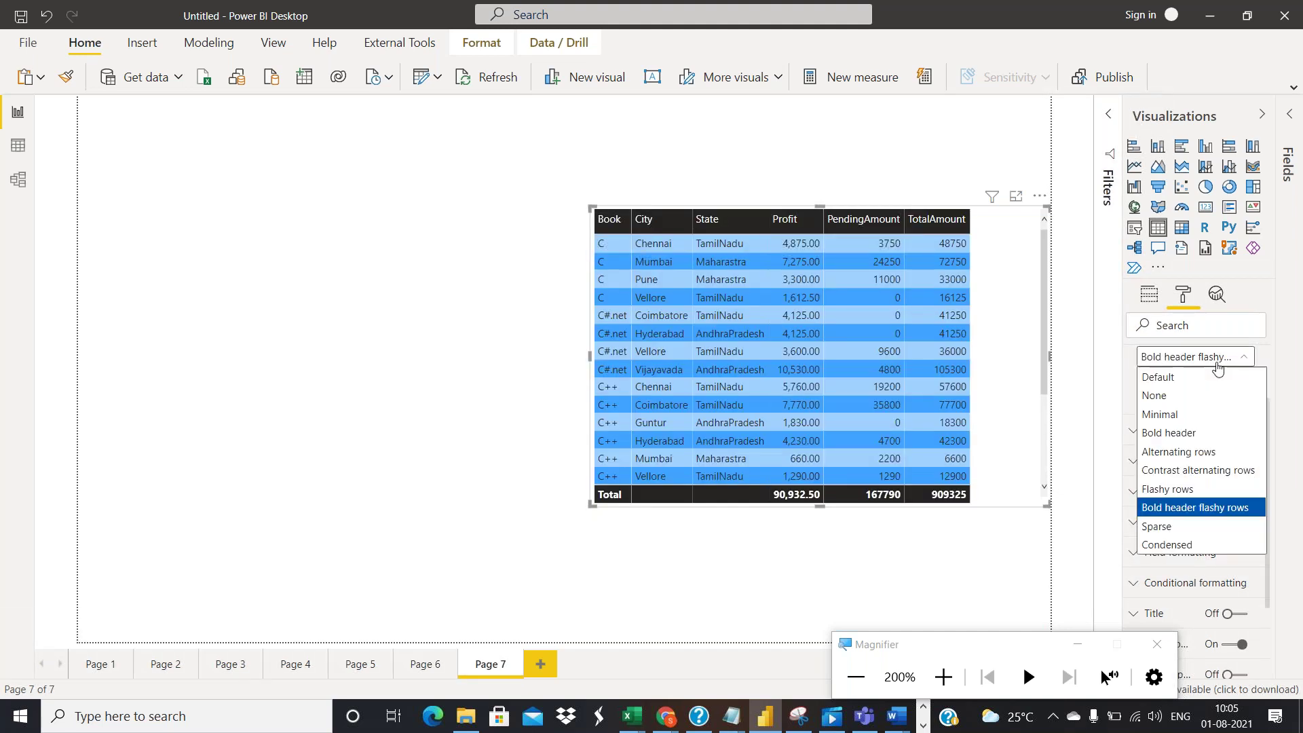
left_click(1181, 527)
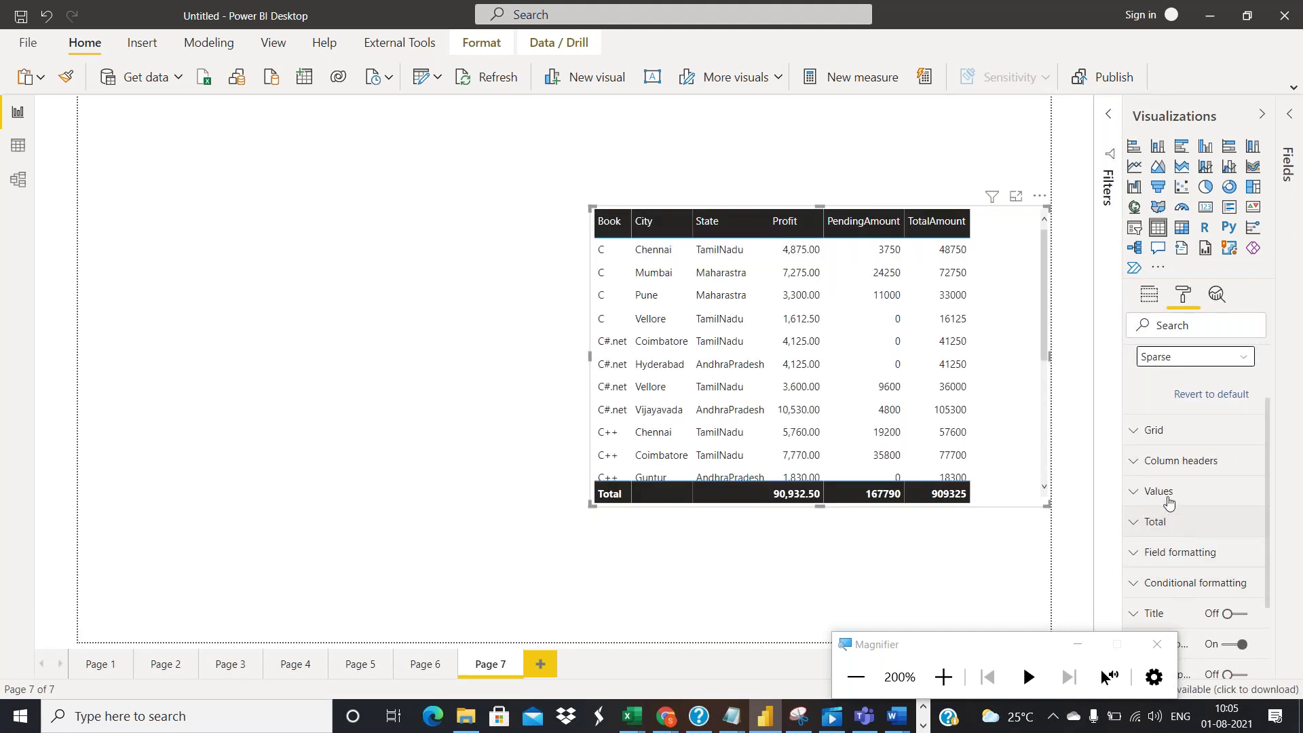
left_click(1205, 369)
left_click(1192, 415)
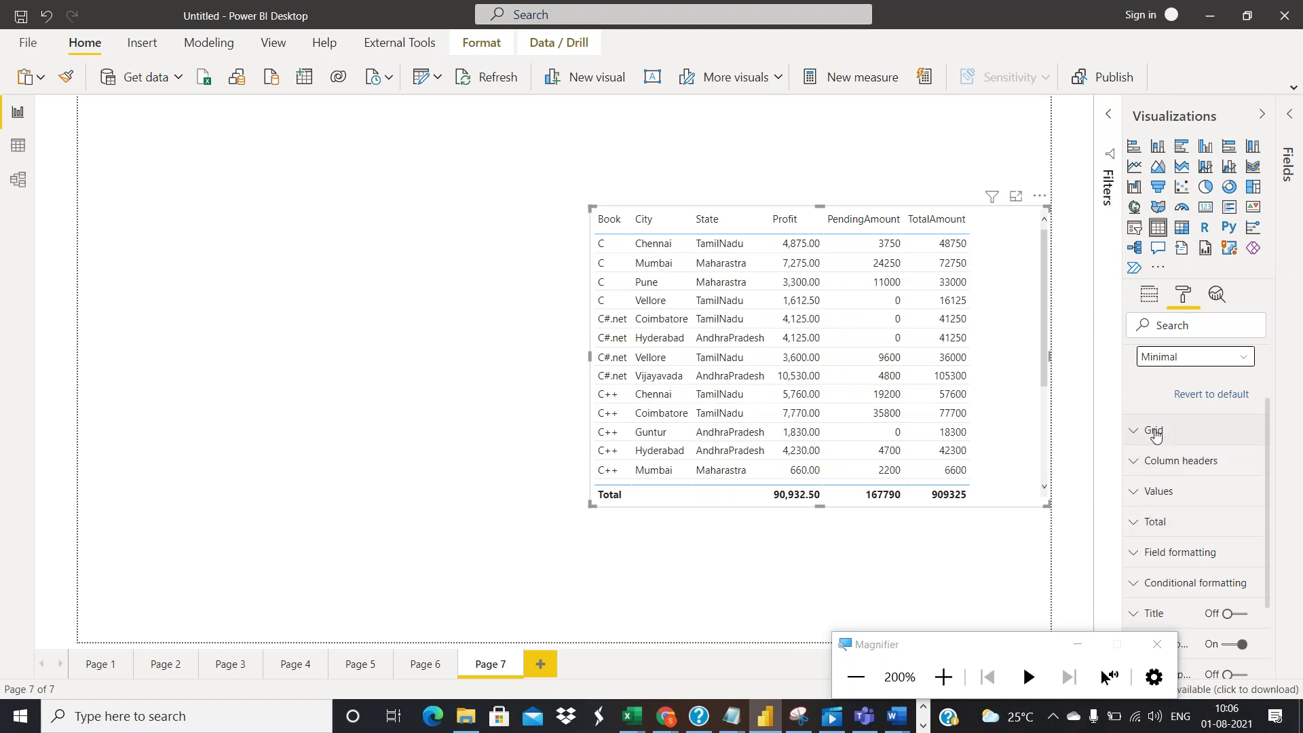
Compare the Sparse, Bold header flashy rows and Flashy rows styles on the table, ending on Sparse
left_click(1189, 358)
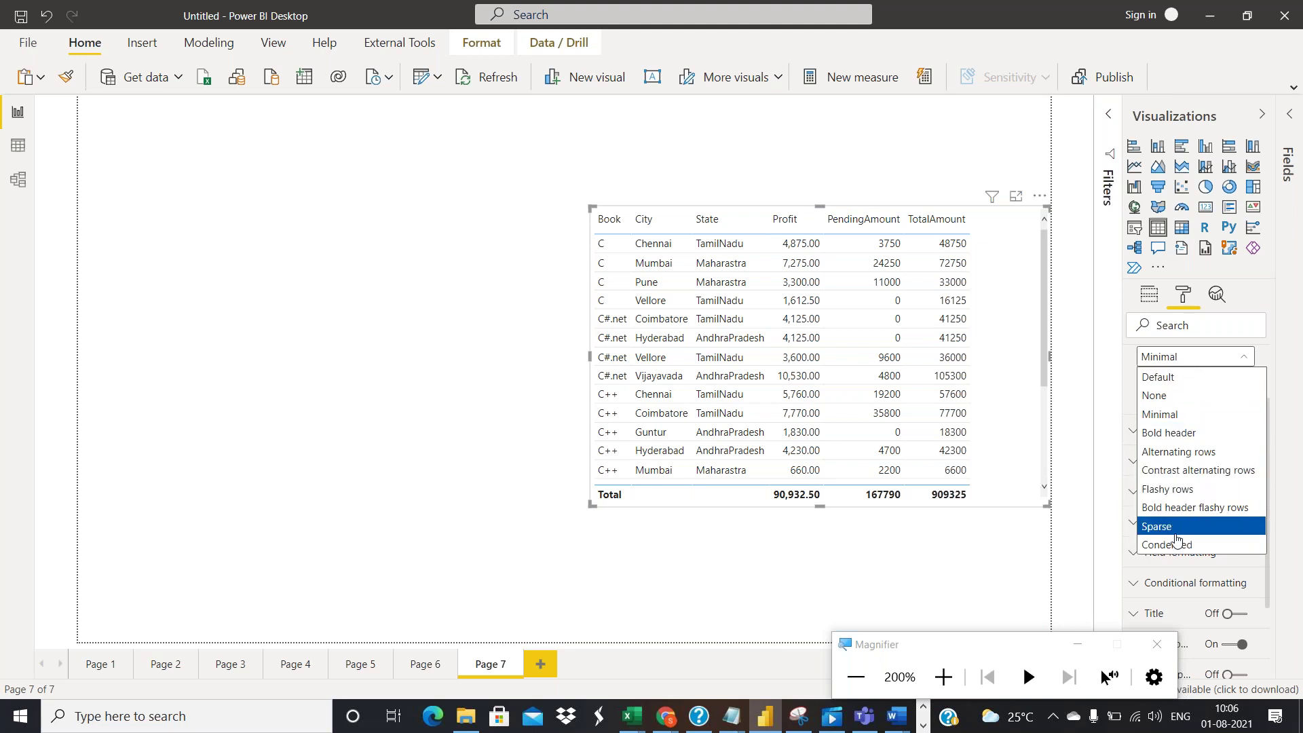
left_click(1162, 527)
left_click(1195, 359)
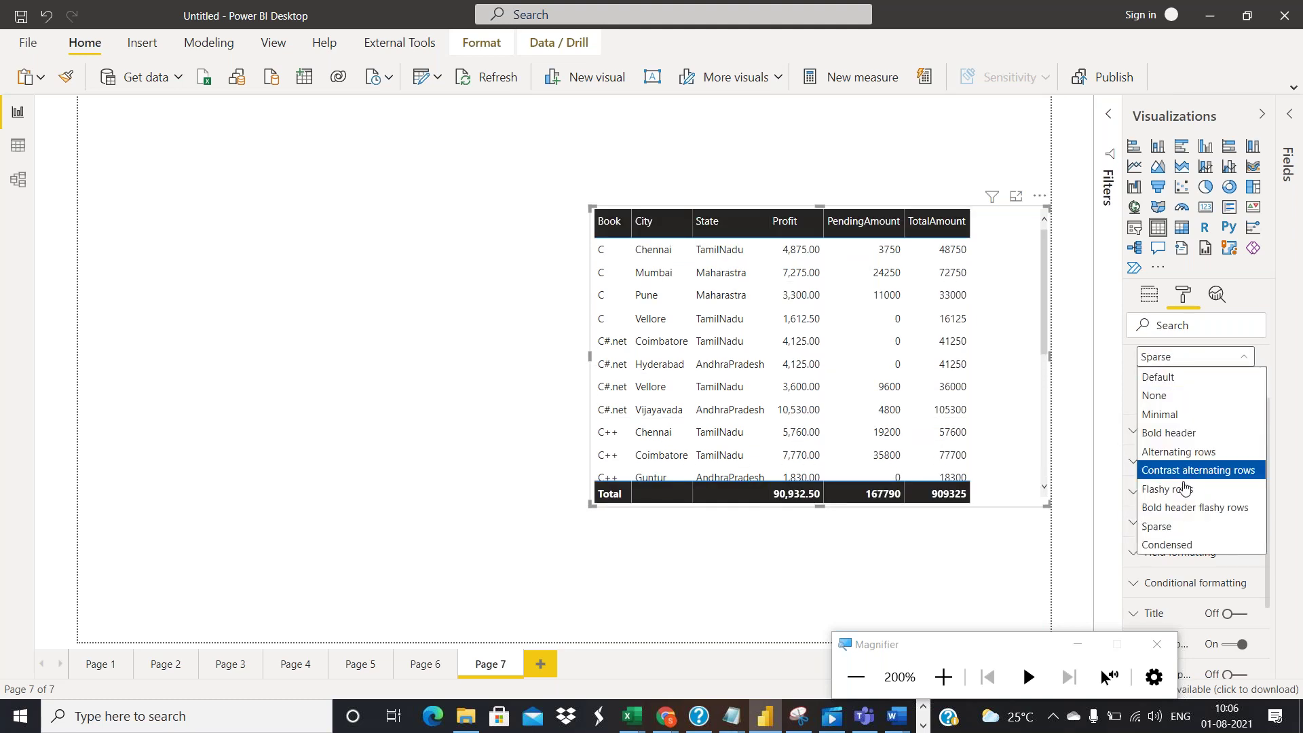
left_click(1185, 508)
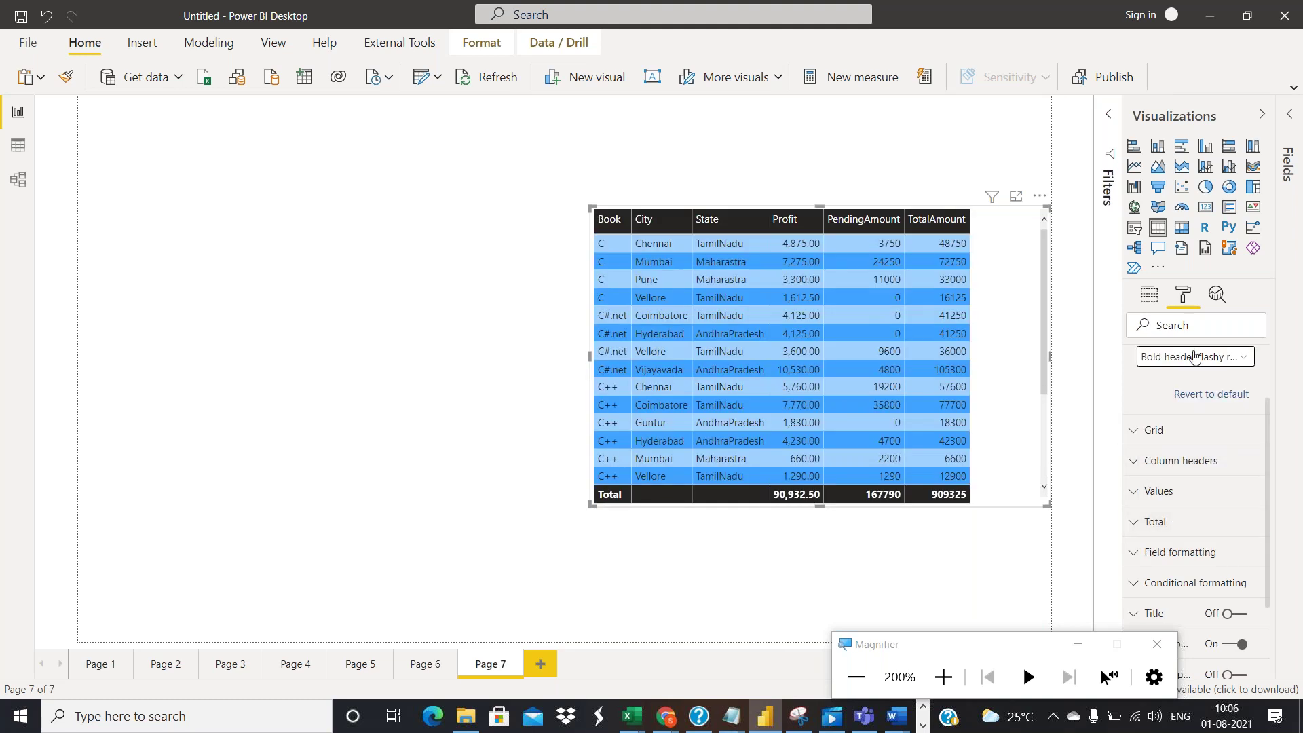
left_click(1195, 358)
left_click(1166, 490)
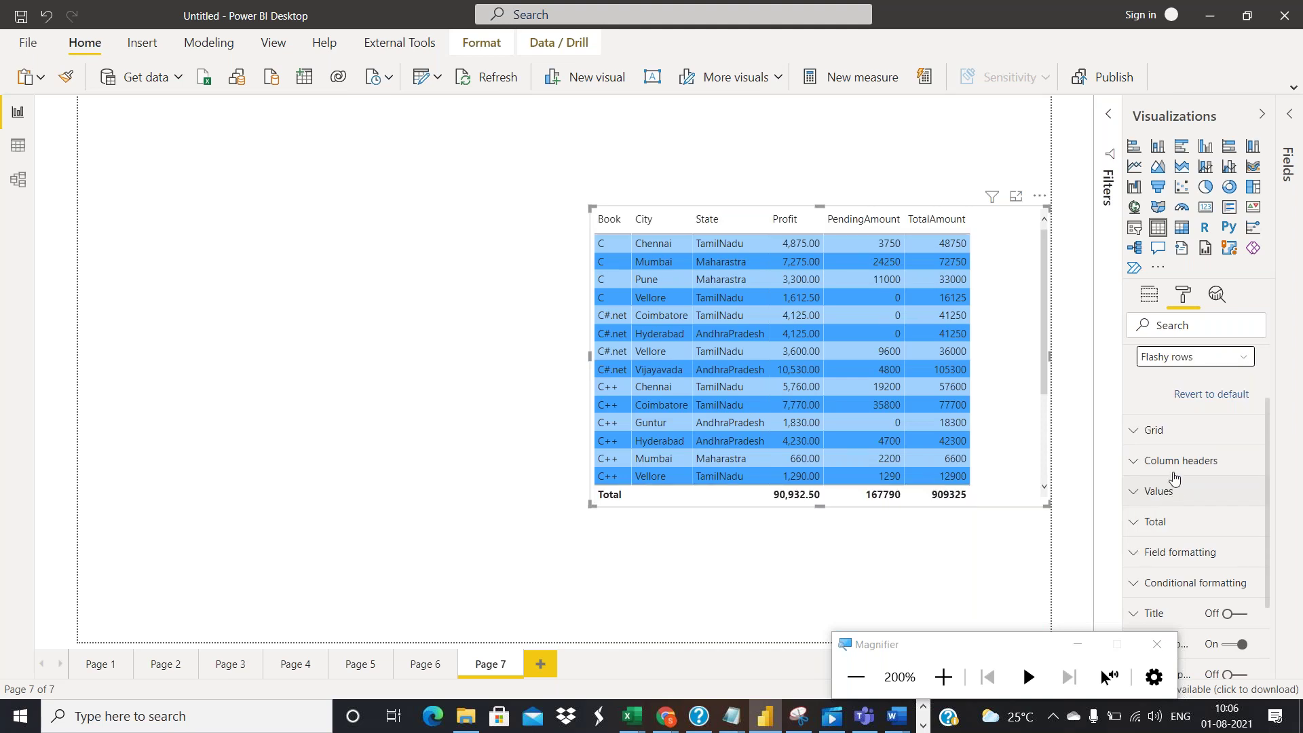
left_click(1215, 359)
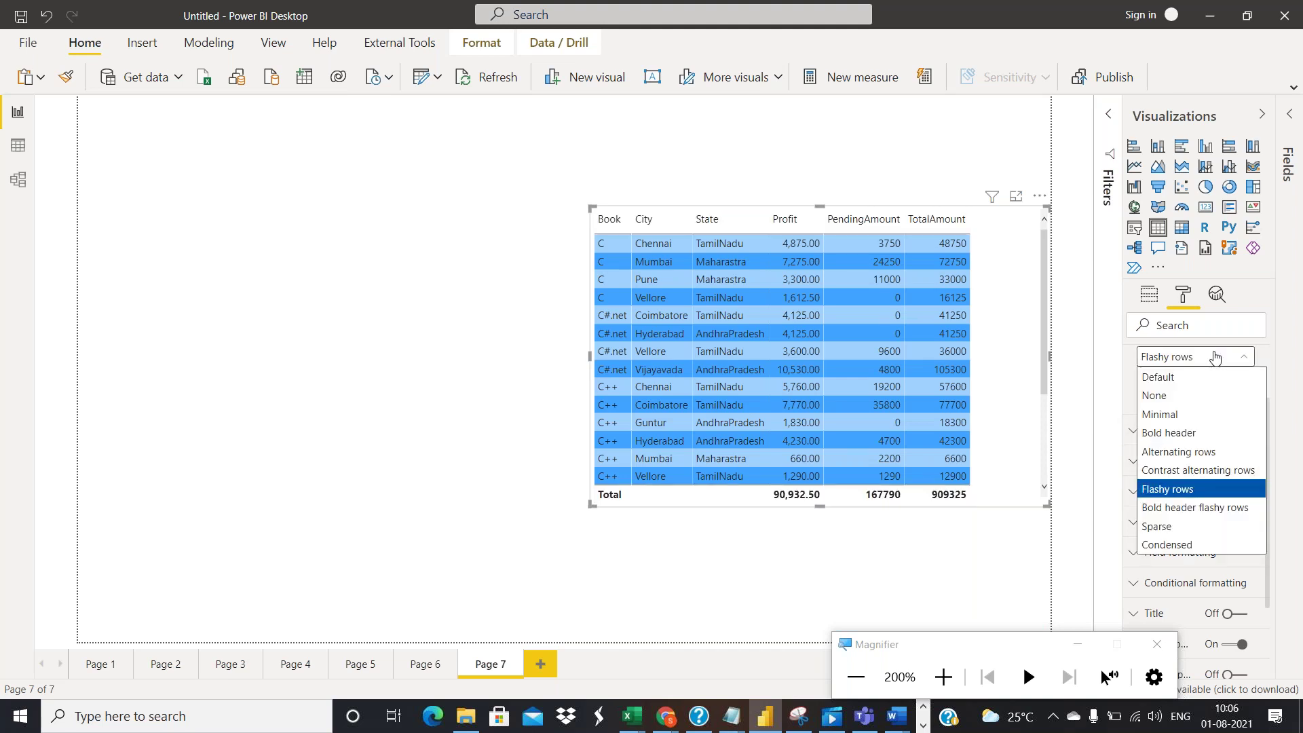
left_click(1186, 527)
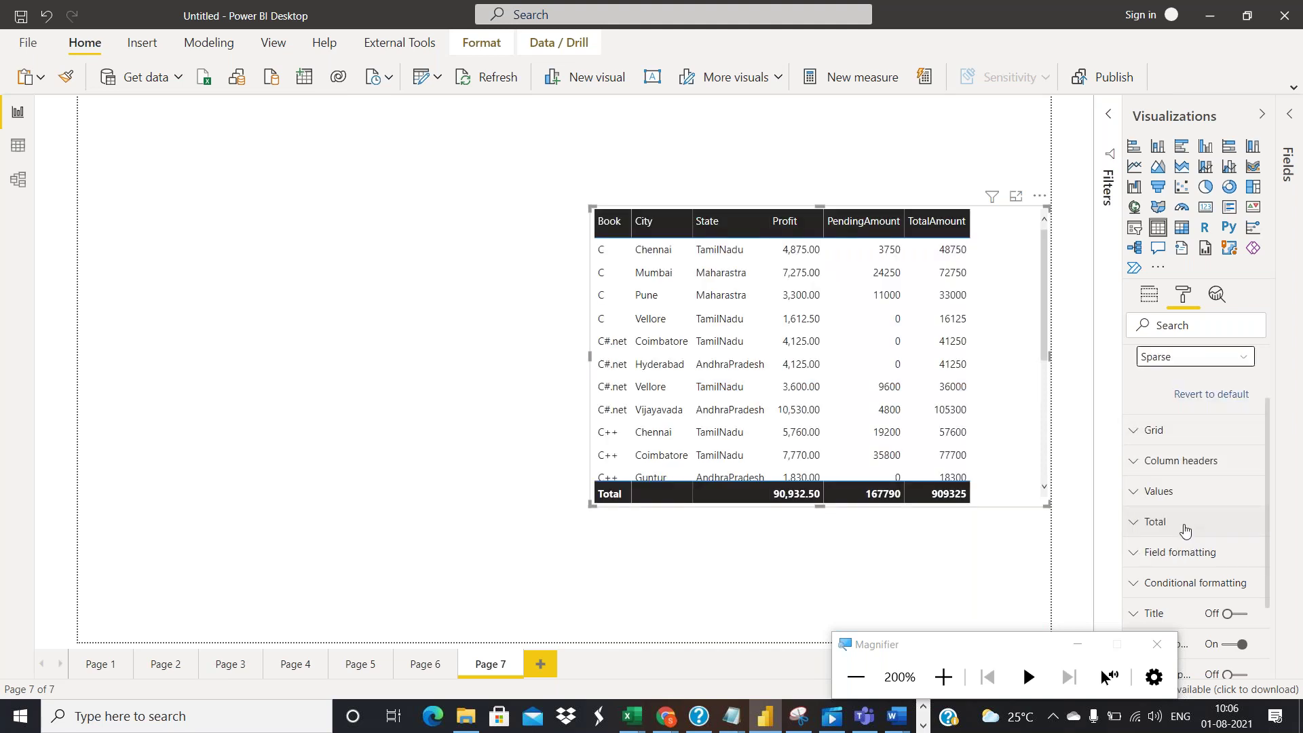
Apply the Bold header flashy rows style to the table and collapse the Style settings
left_click(1239, 356)
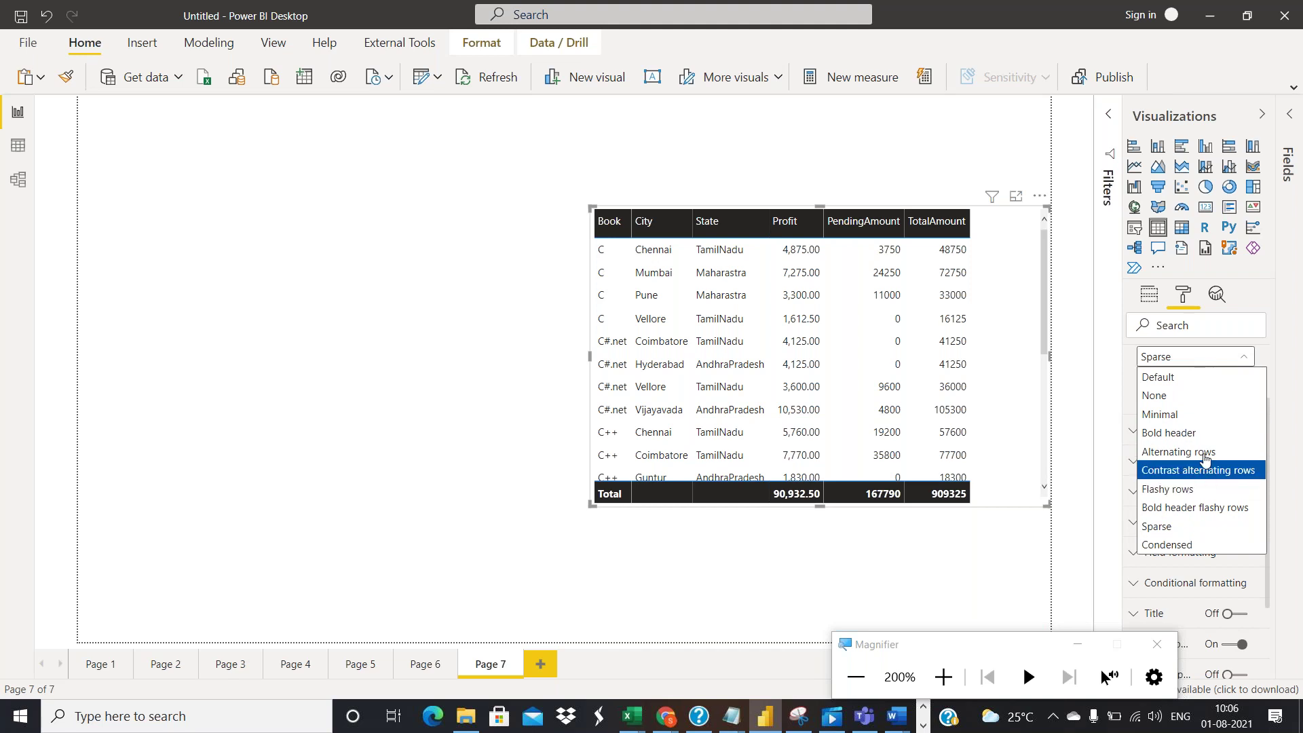
left_click(1203, 509)
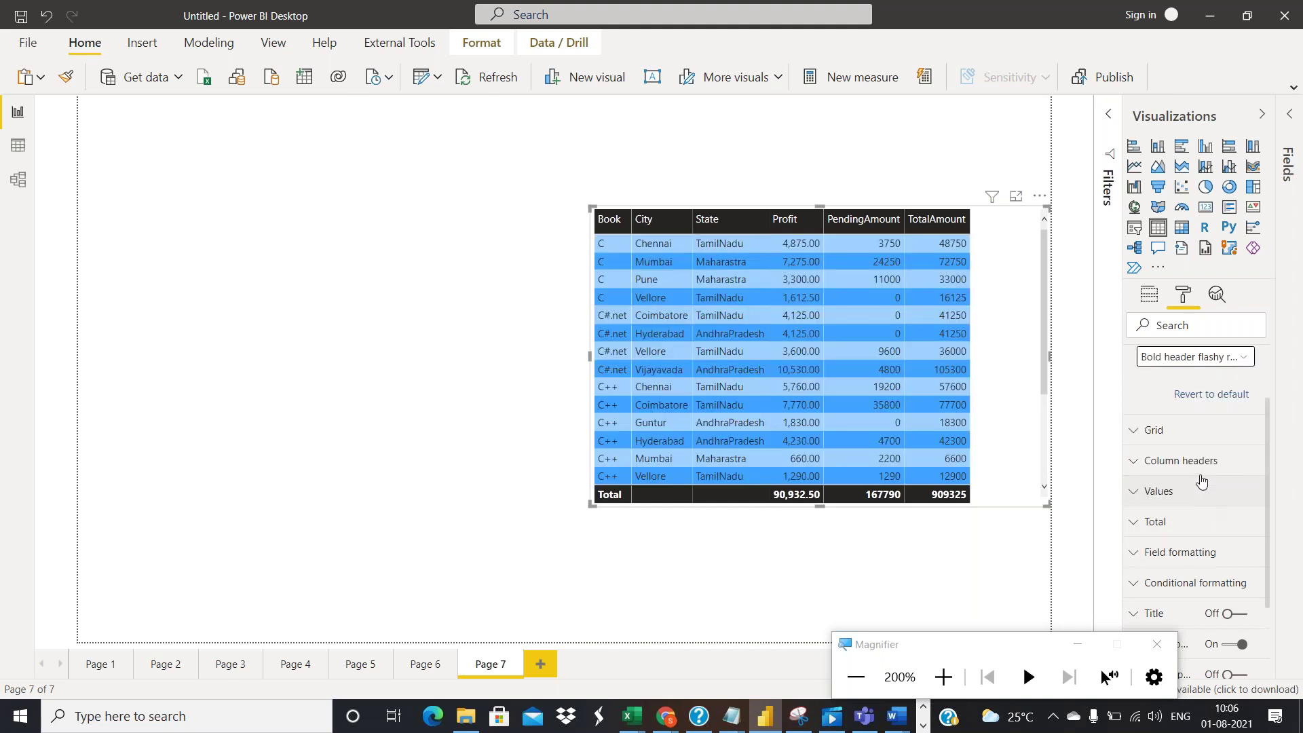
scroll(1195, 433, "up", 1)
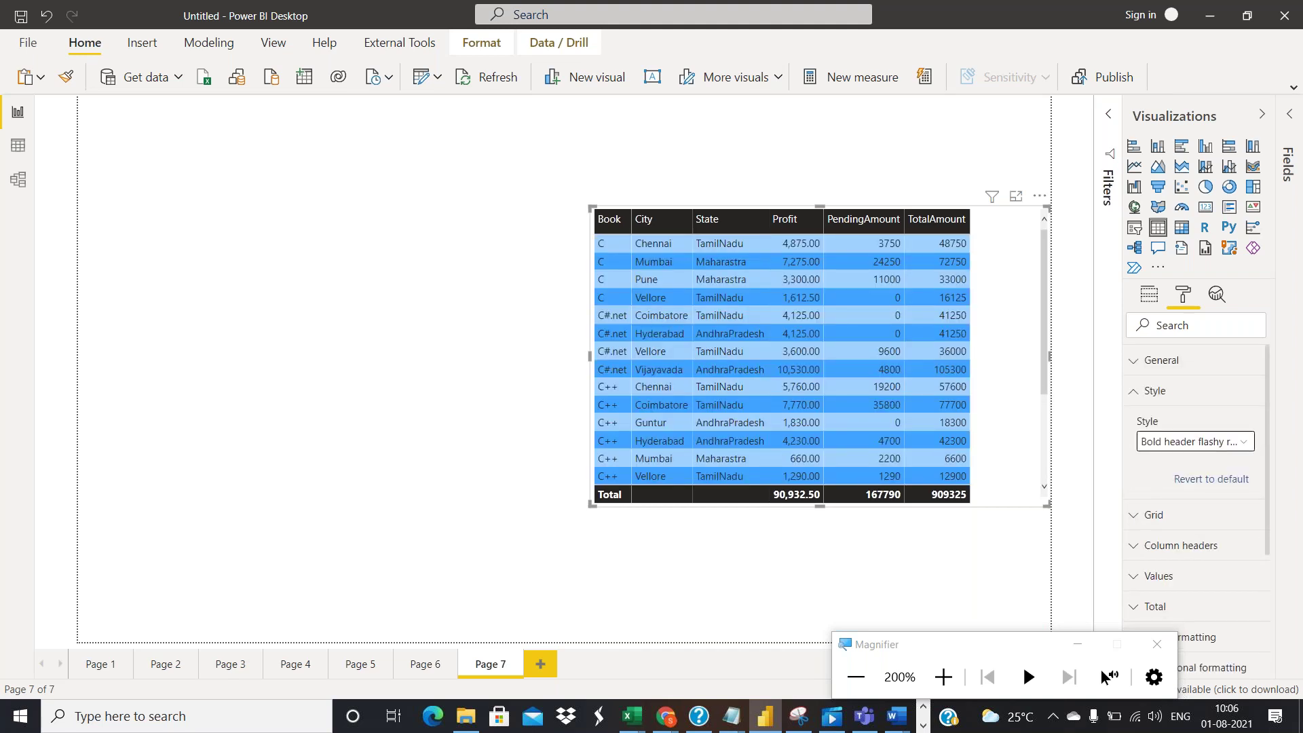
left_click(1139, 394)
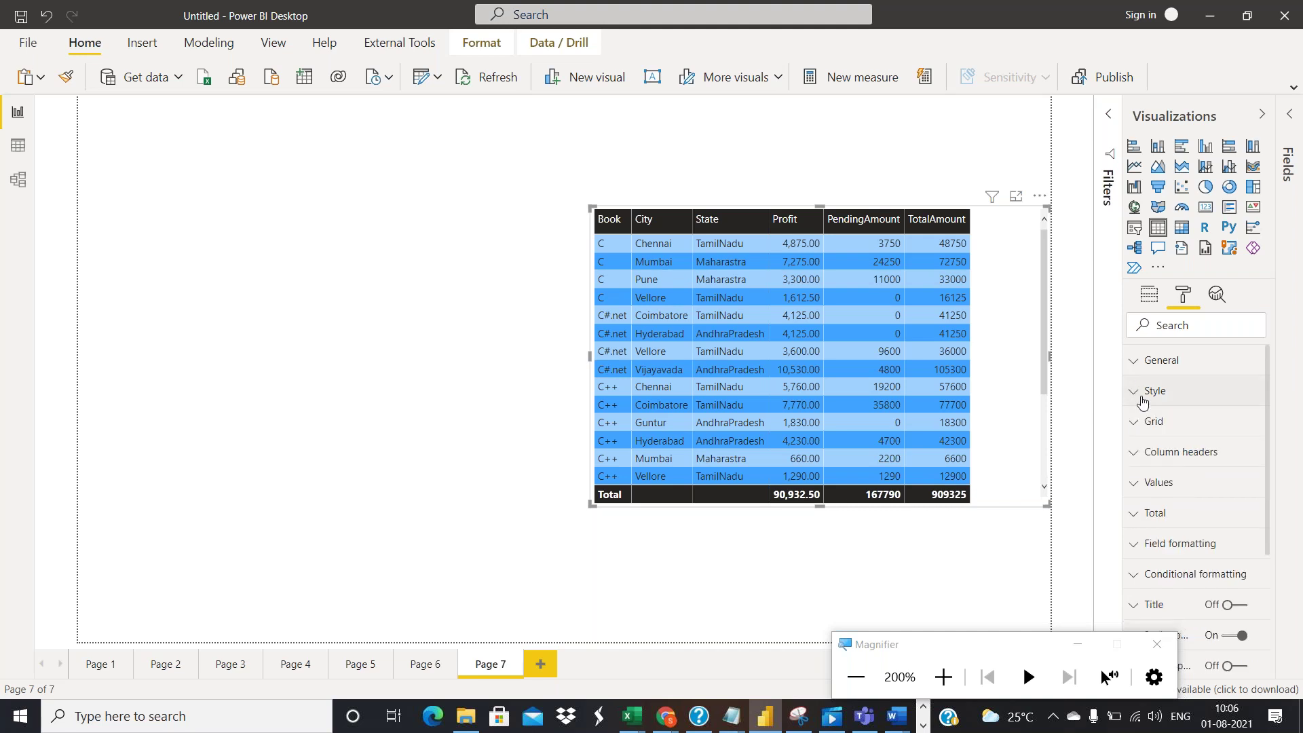
Show the table's Grid settings and turn on the vertical grid, toggling it to compare the effect
left_click(1140, 423)
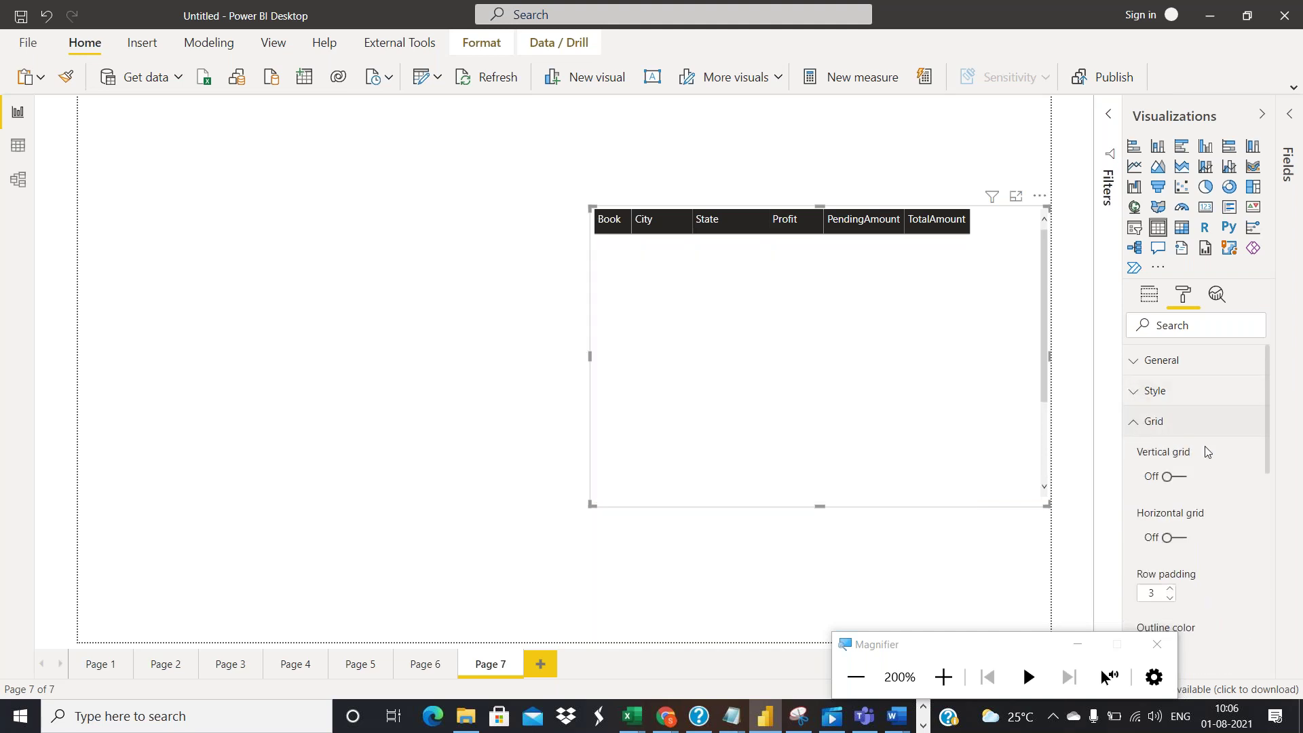
scroll(1232, 450, "down", 1)
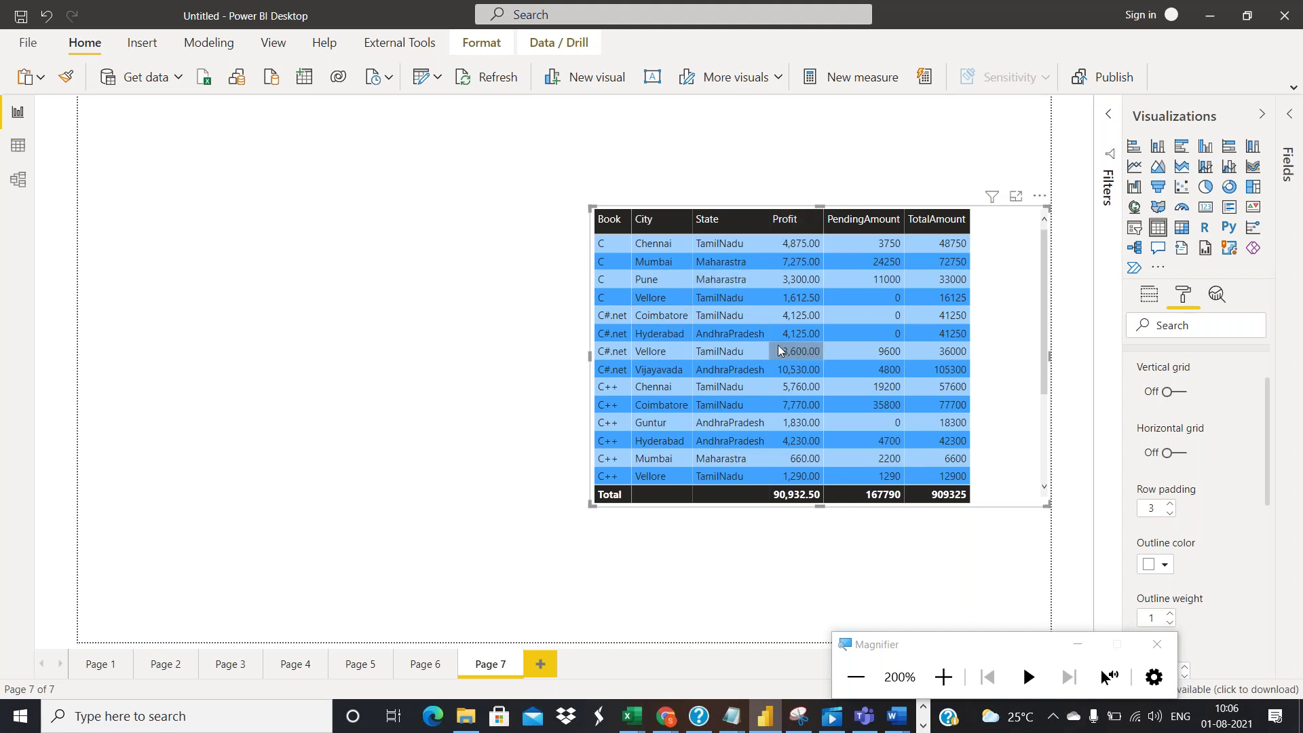
left_click(1181, 398)
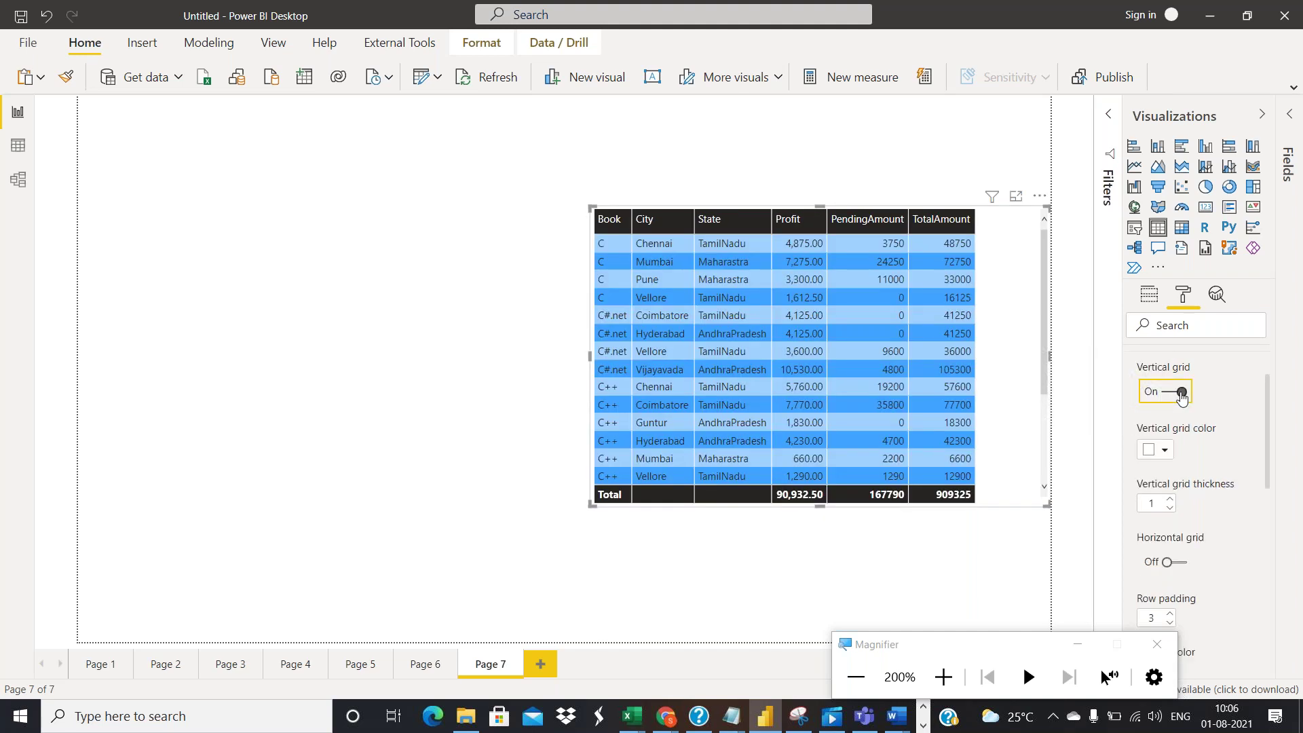
left_click(1170, 394)
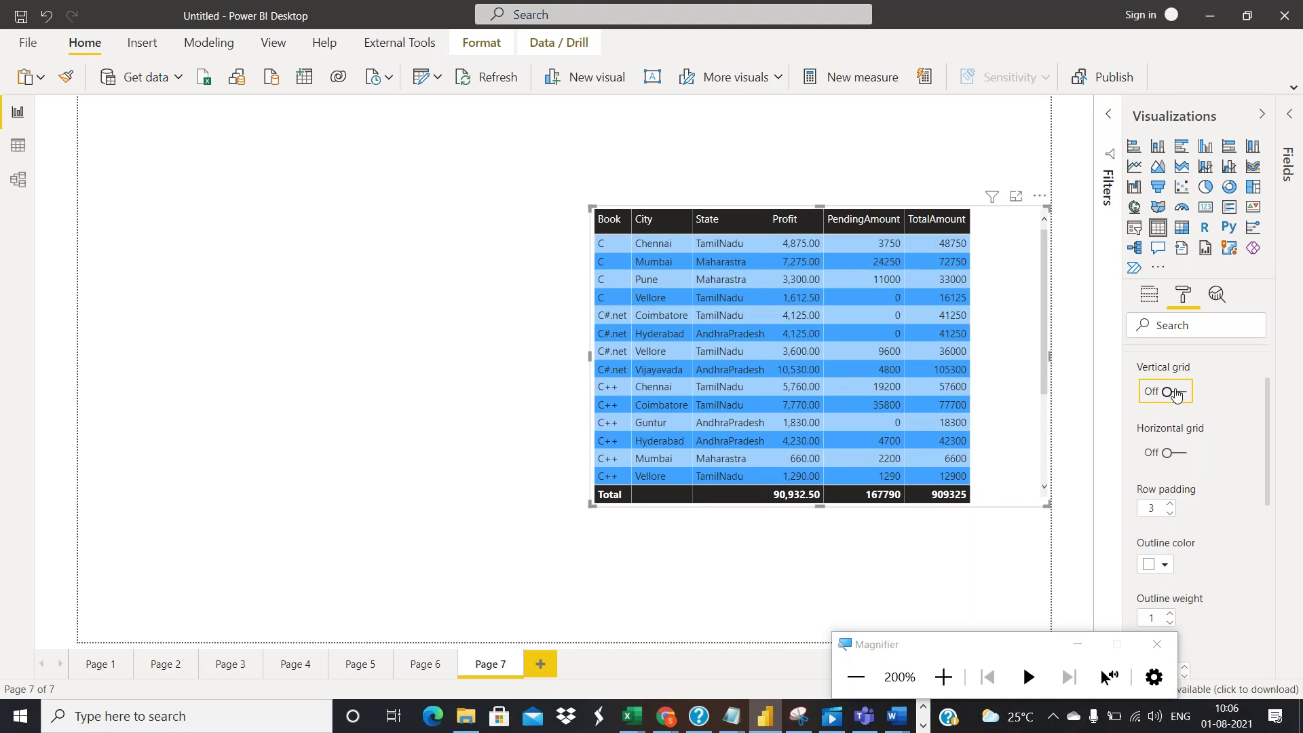
left_click(1179, 394)
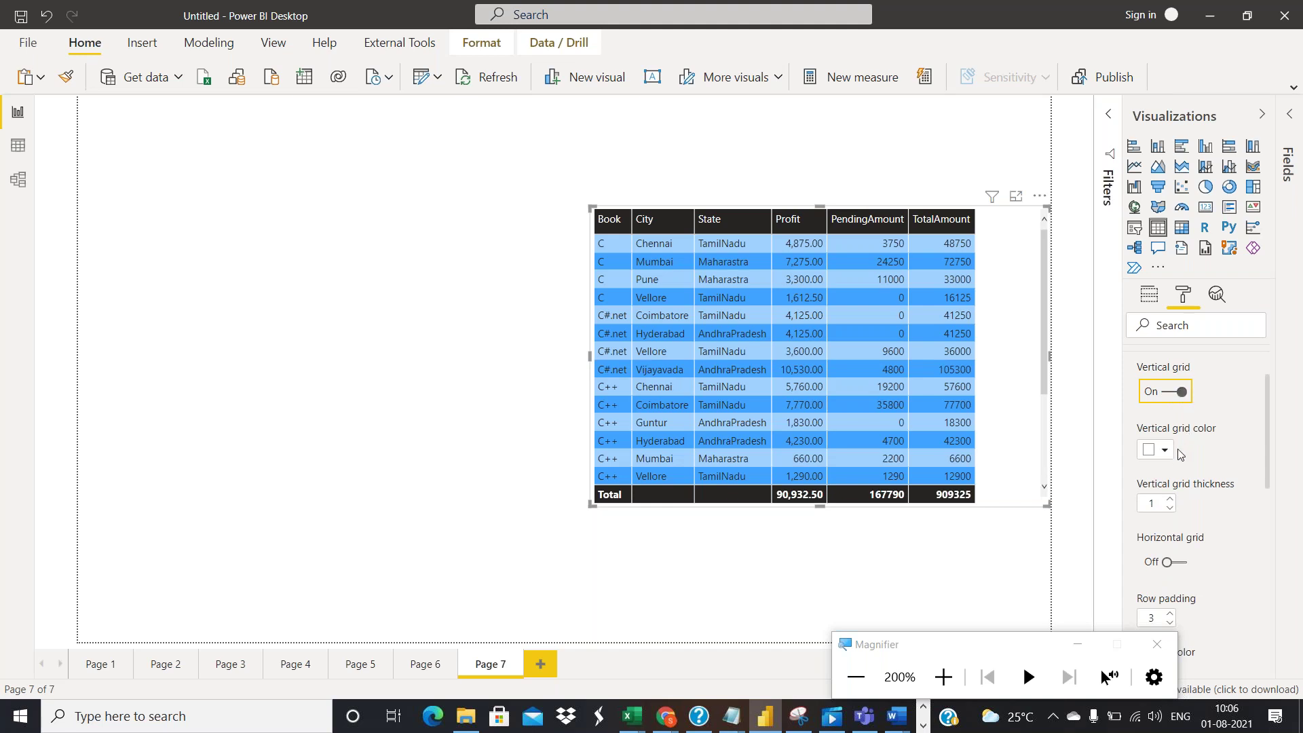
Try thicker vertical grid lines in the table and restore their thickness to 1
left_click(1168, 509)
left_click(1169, 499)
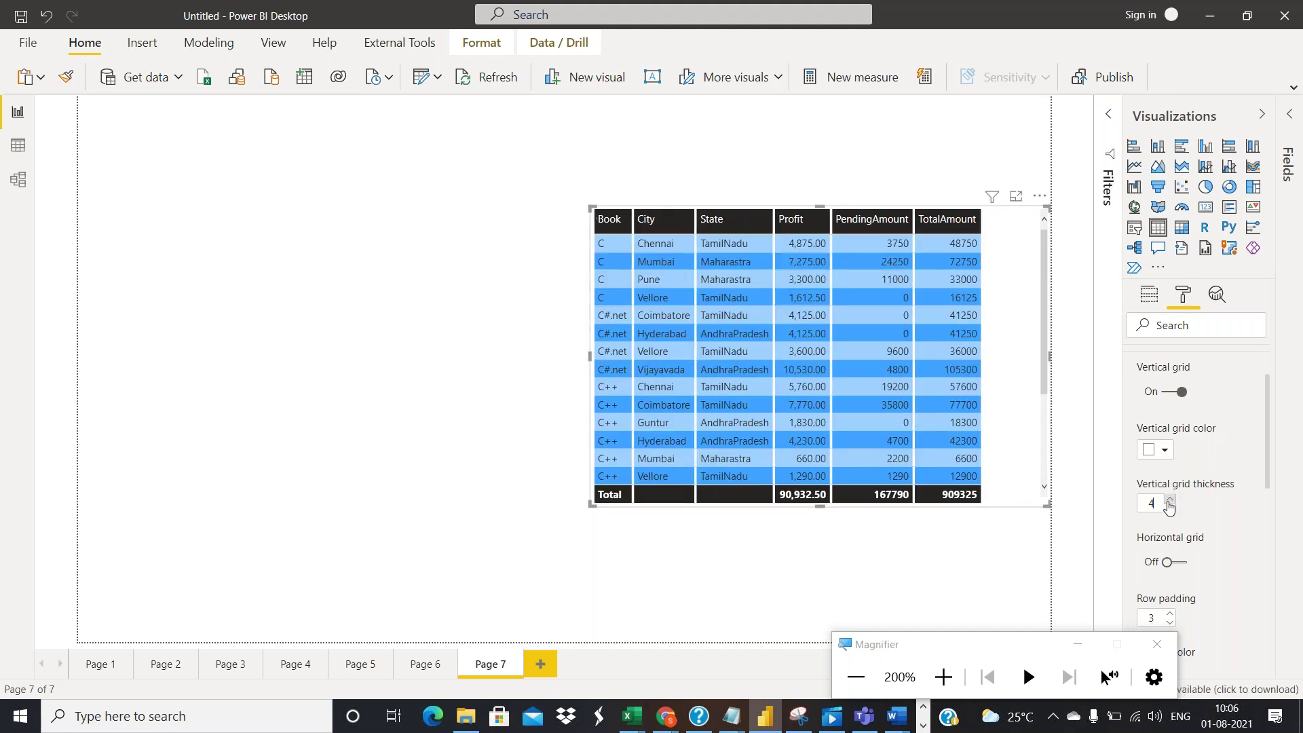
left_click(1169, 500)
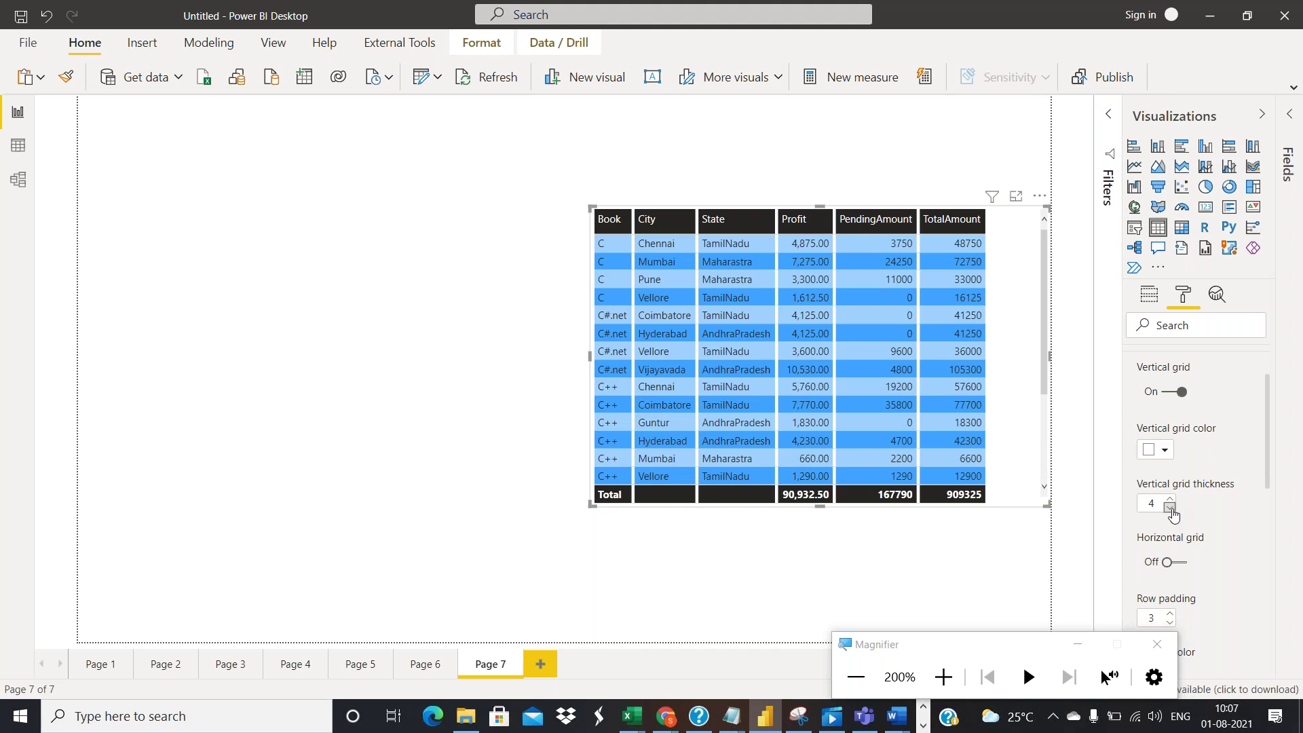
left_click(1170, 508)
left_click(1171, 508)
left_click(1171, 508)
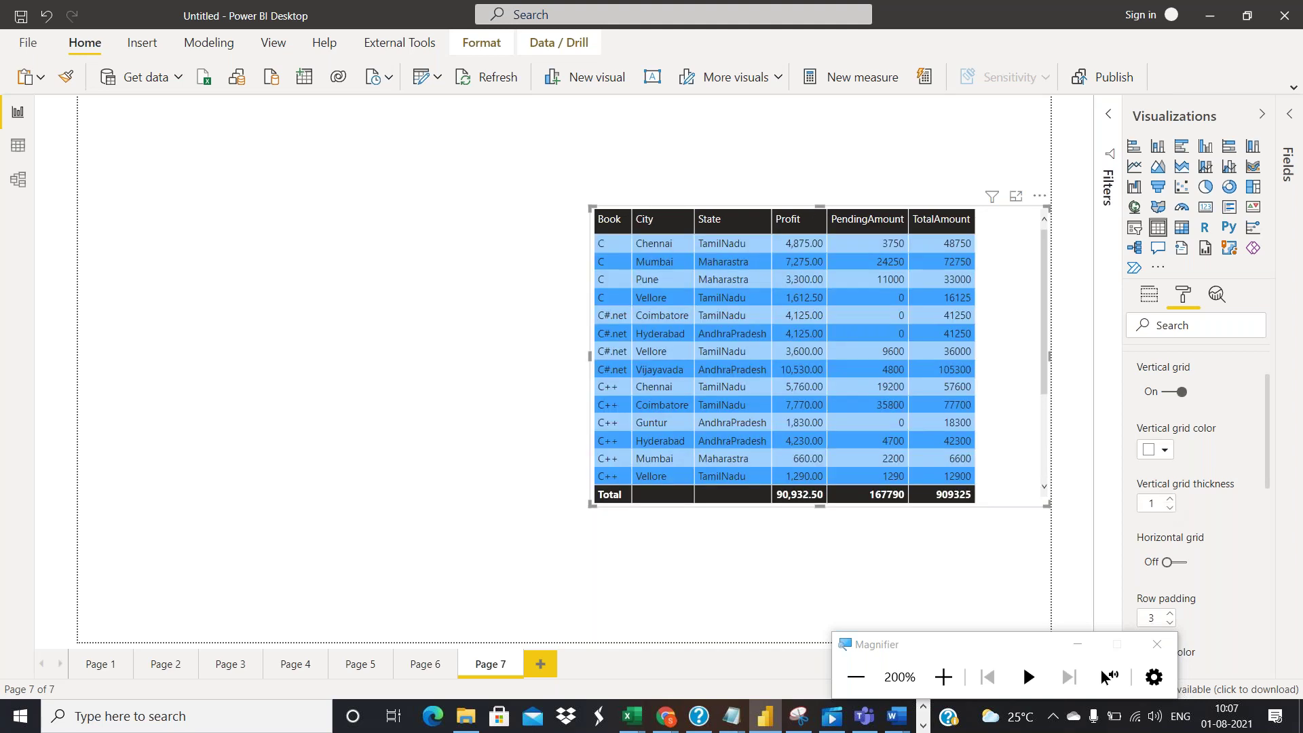
Set the table's vertical grid color to pink
left_click(1167, 451)
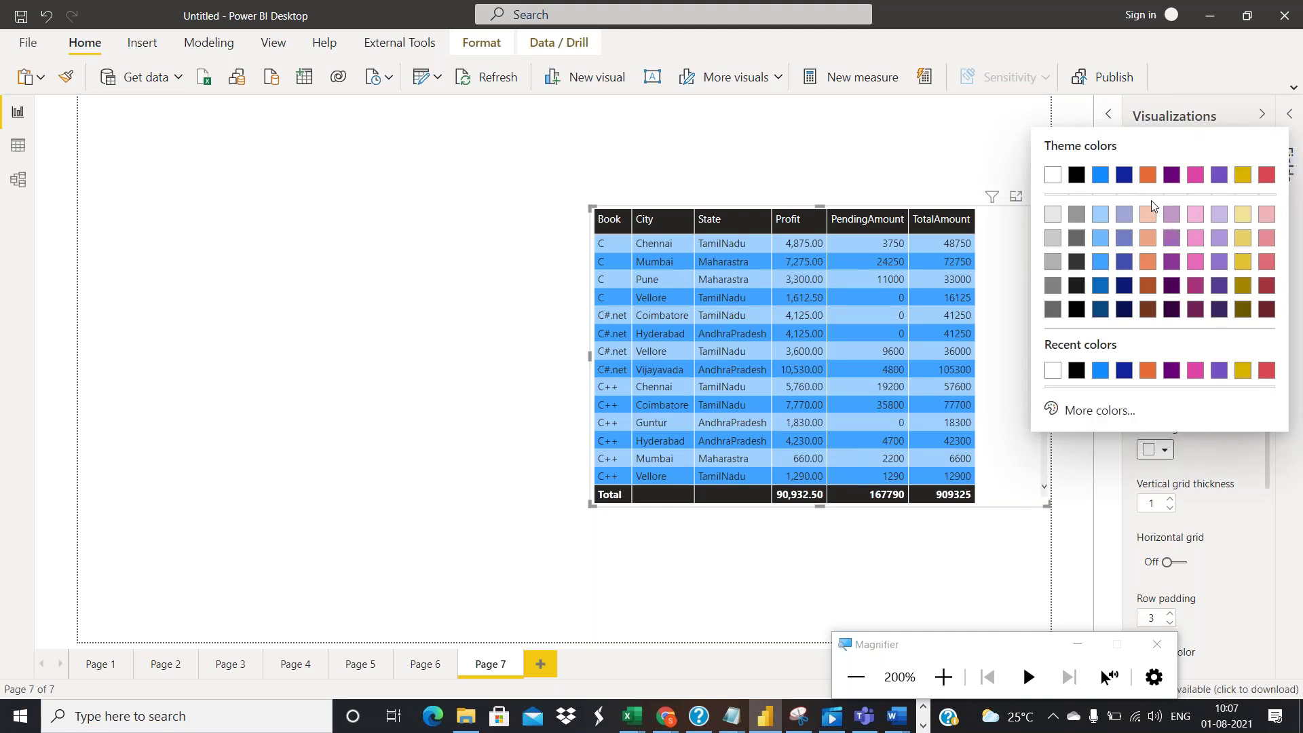
left_click(1195, 370)
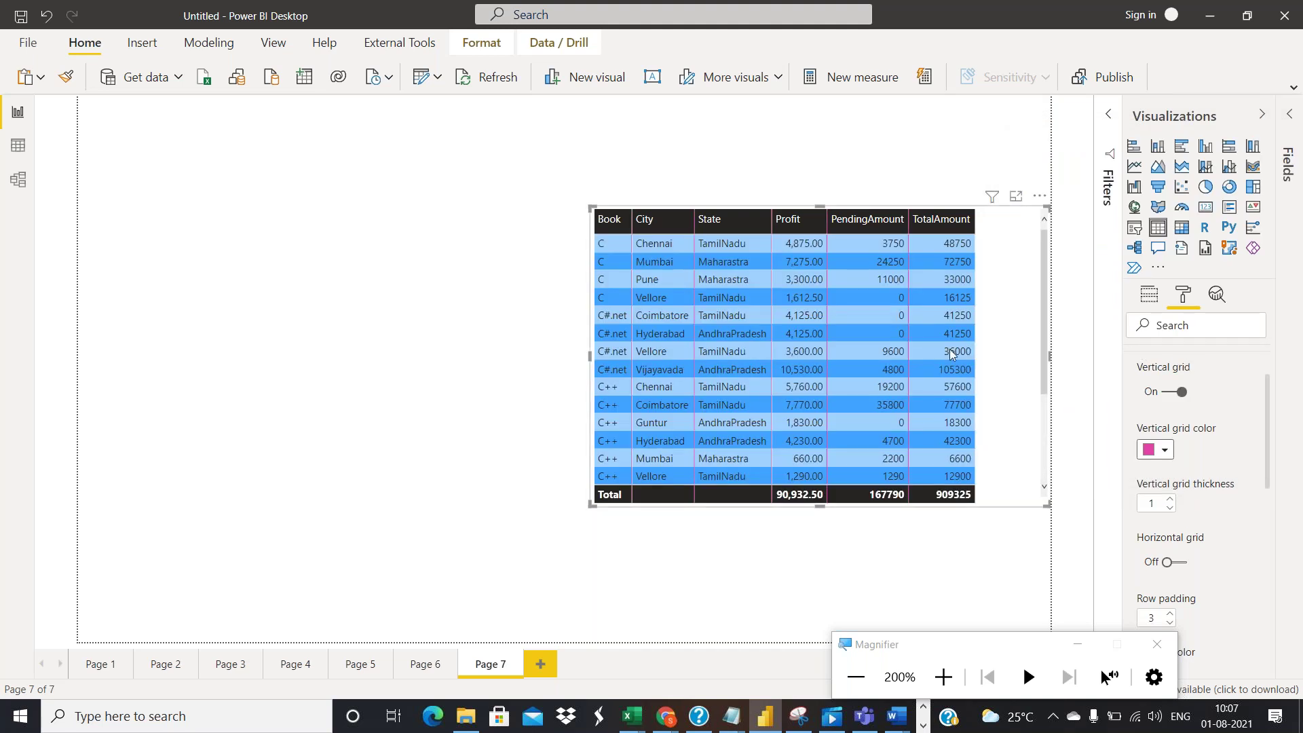
Turn on the table's horizontal grid with a thickness of 4 and an orange color
scroll(1221, 421, "down", 3)
scroll(1221, 416, "down", 3)
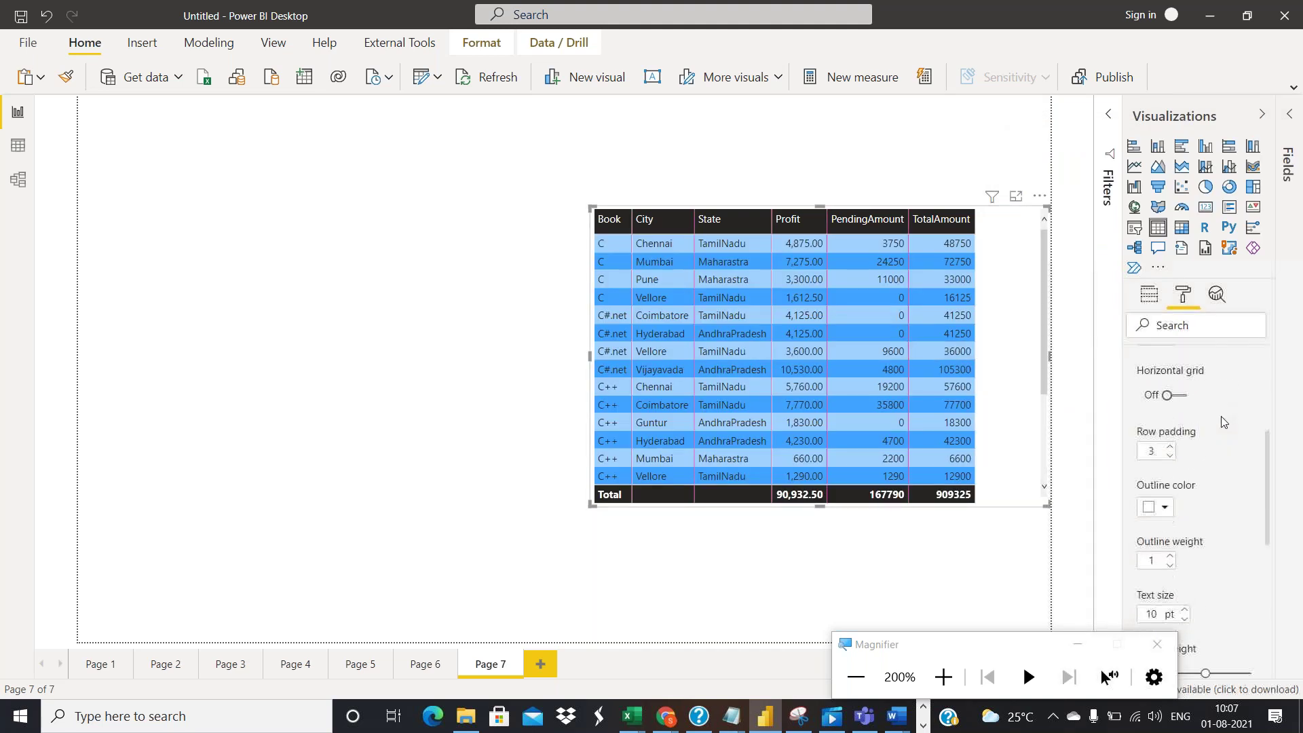
left_click(1182, 397)
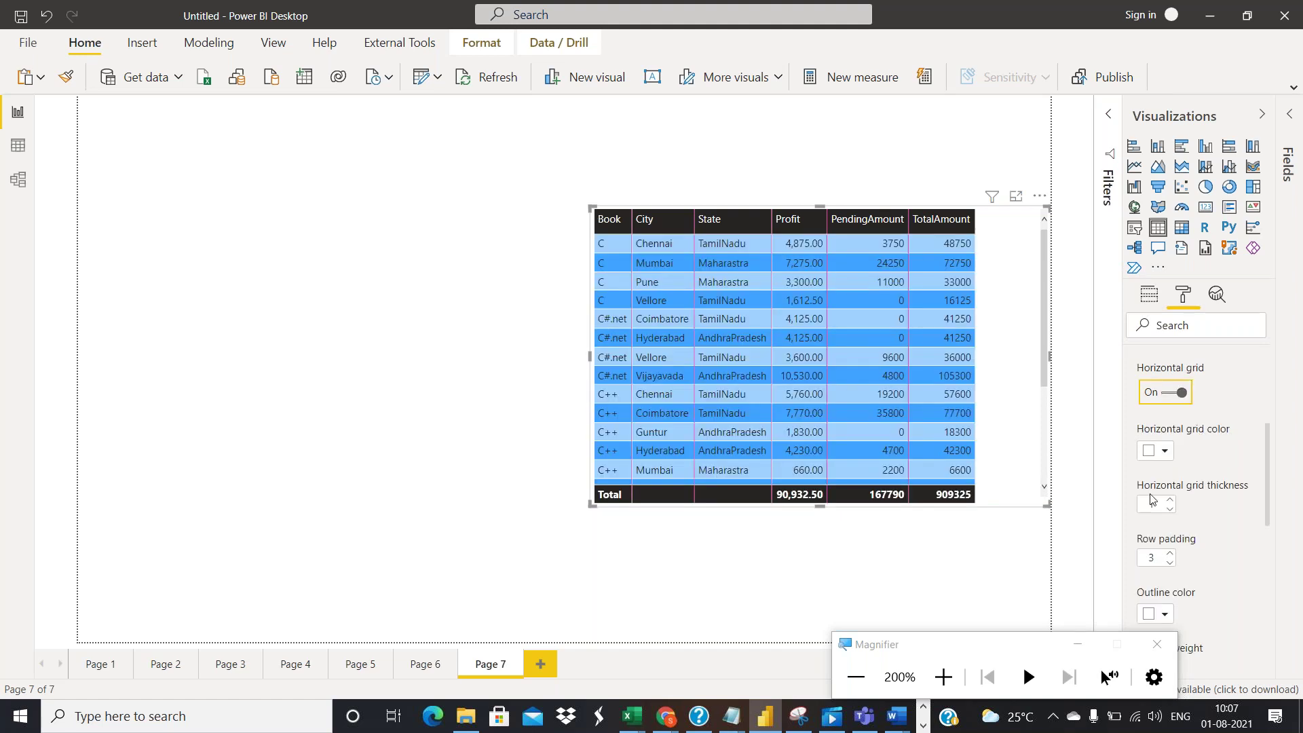
left_click(1170, 499)
left_click(1169, 500)
left_click(1170, 500)
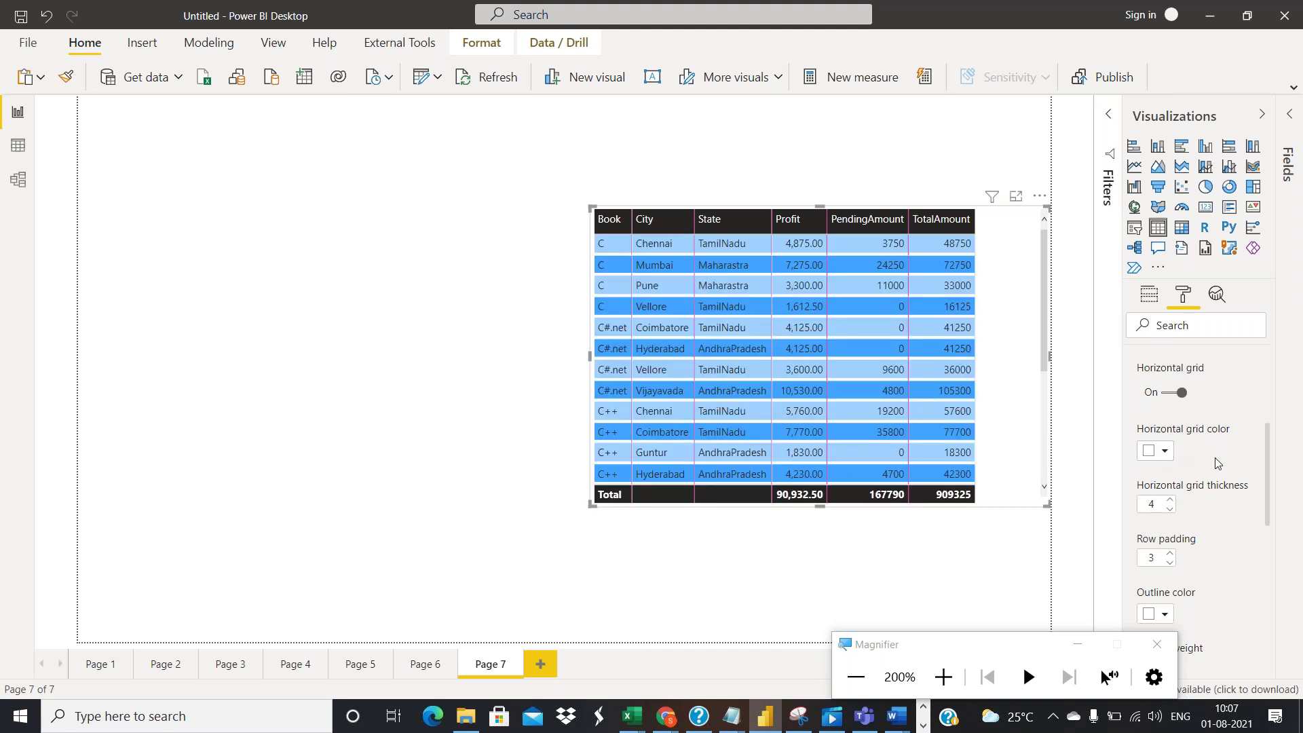
left_click(1161, 450)
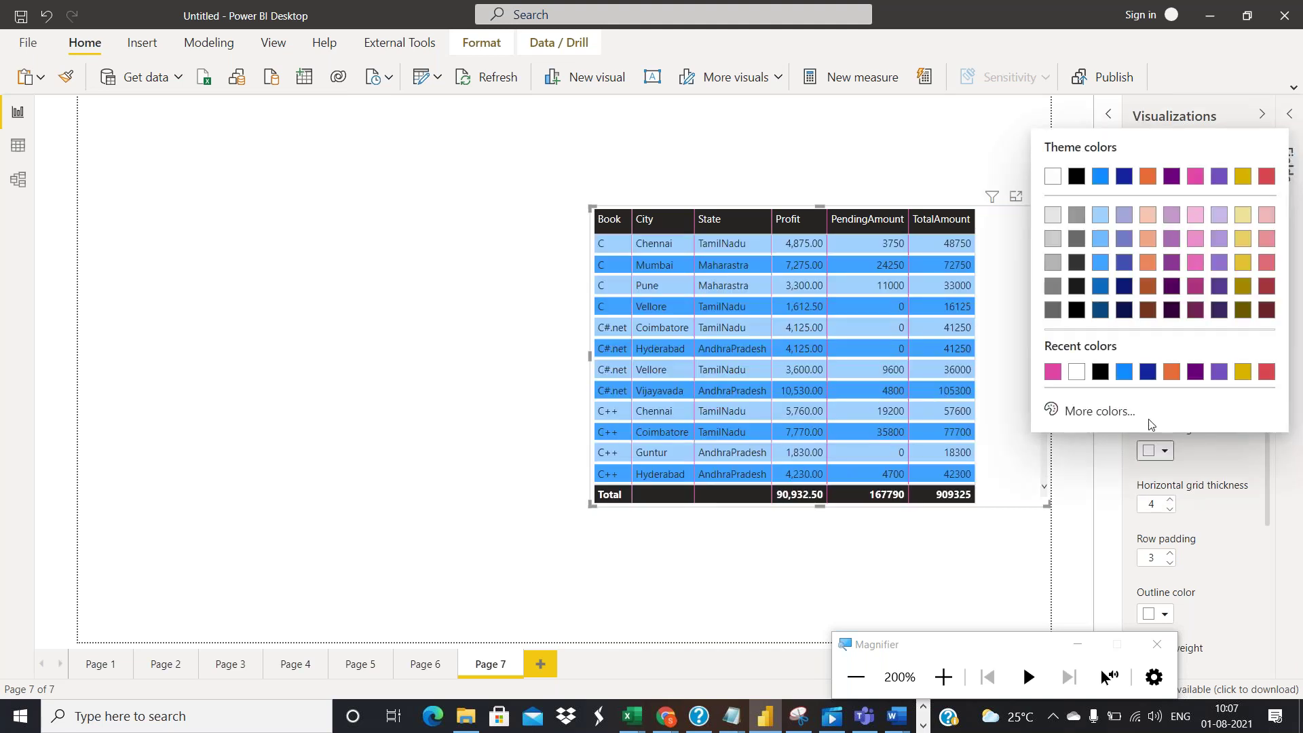
left_click(1171, 372)
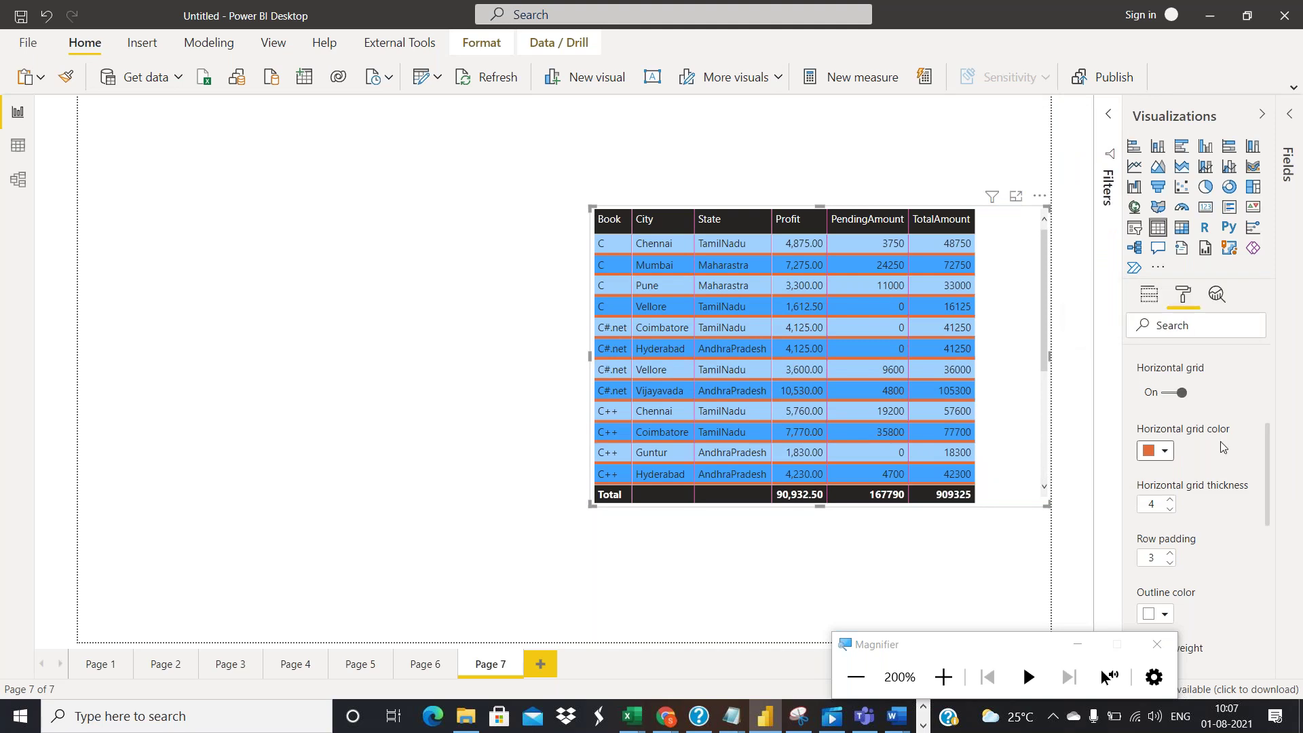
Review the remaining grid settings and set the table's row padding to 4
scroll(1223, 461, "down", 1)
scroll(1225, 468, "down", 1)
scroll(1223, 460, "down", 1)
scroll(1222, 460, "up", 1)
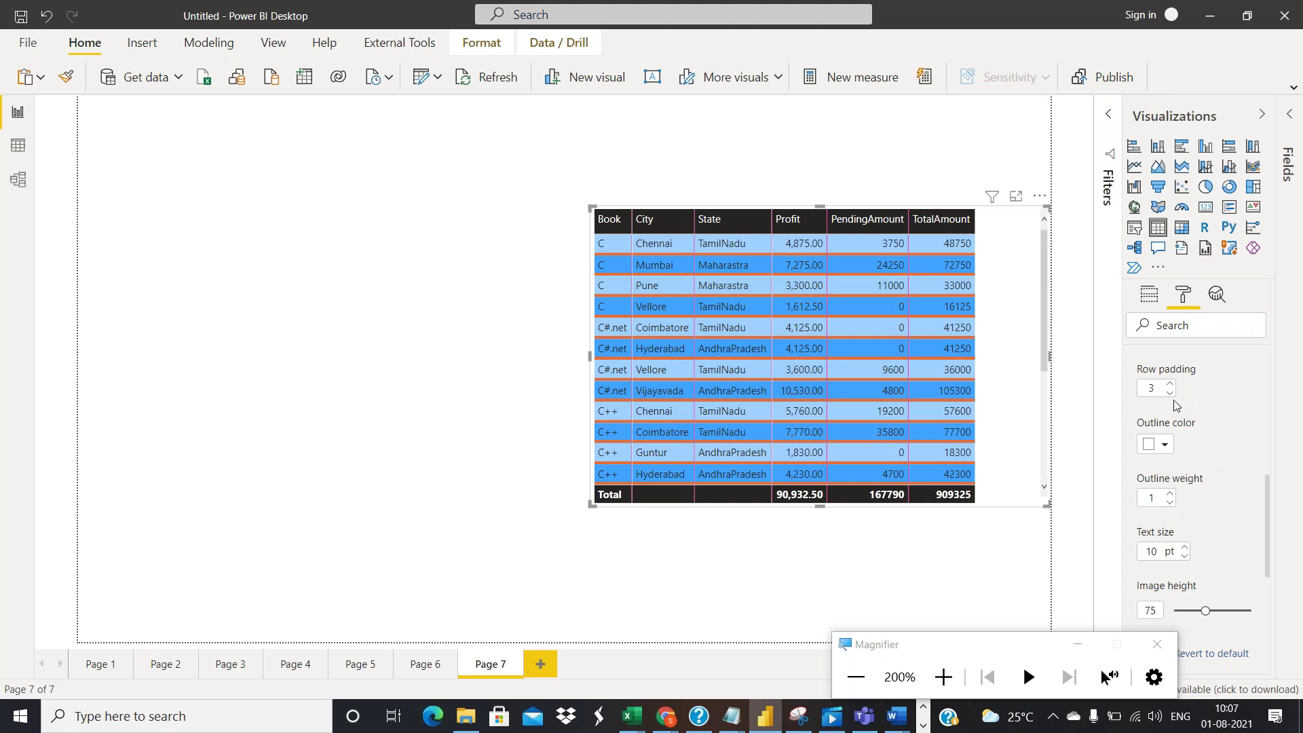
scroll(1230, 559, "down", 1)
scroll(1230, 559, "down", 2)
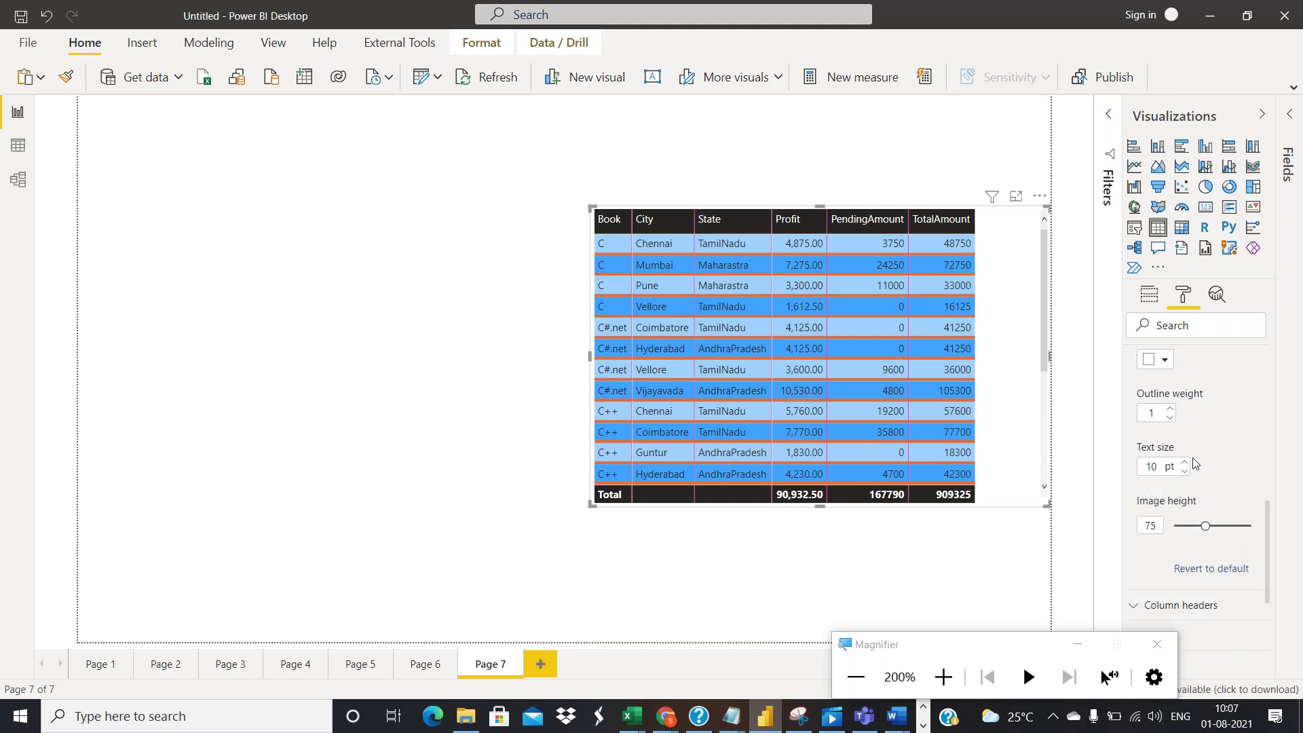
scroll(1181, 431, "up", 2)
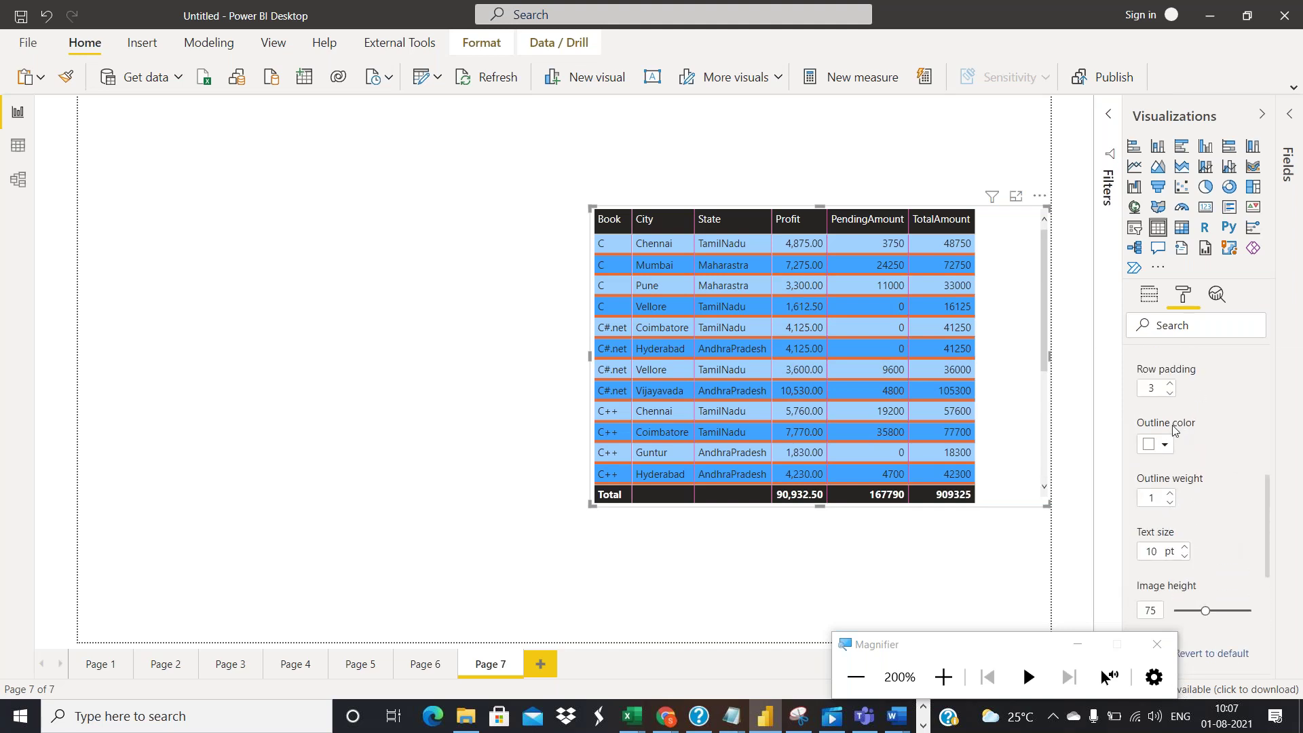
left_click(1170, 384)
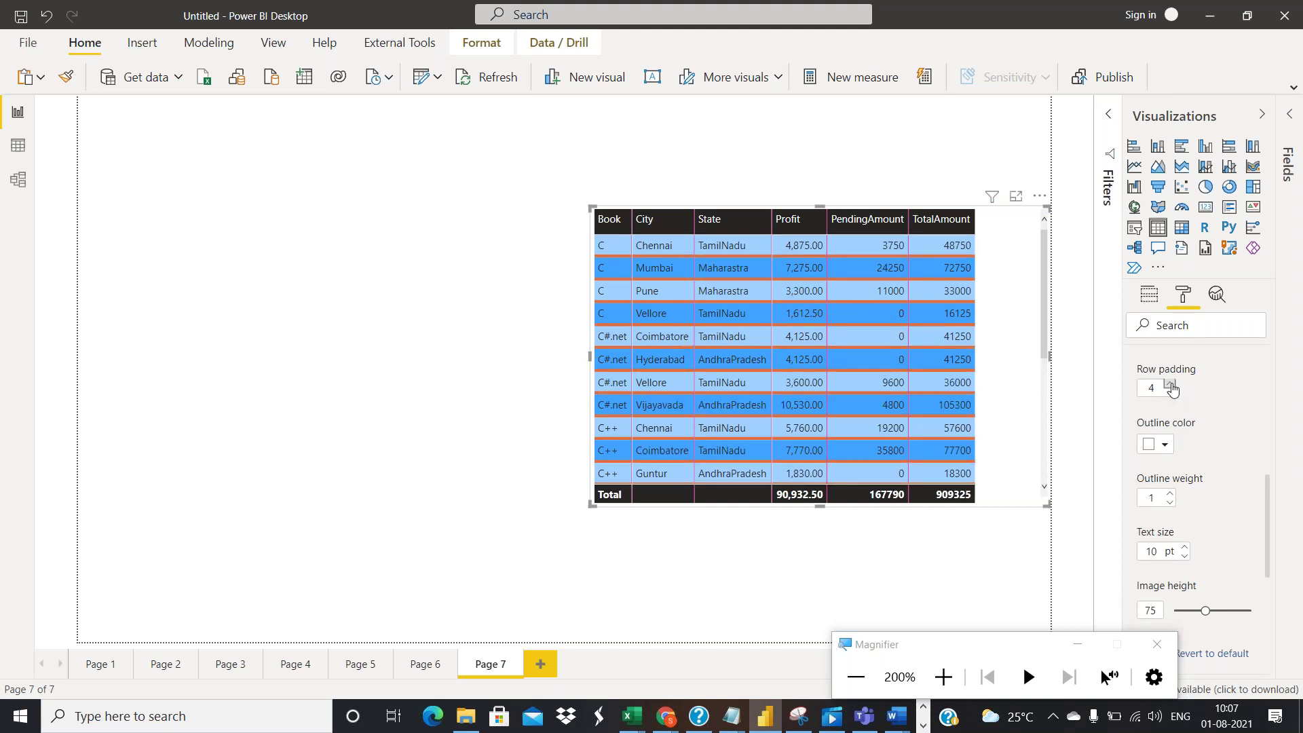
Increase the table's row padding to 11
left_click(1171, 385)
left_click(1171, 385)
left_click(1170, 384)
left_click(1170, 384)
left_click(1169, 385)
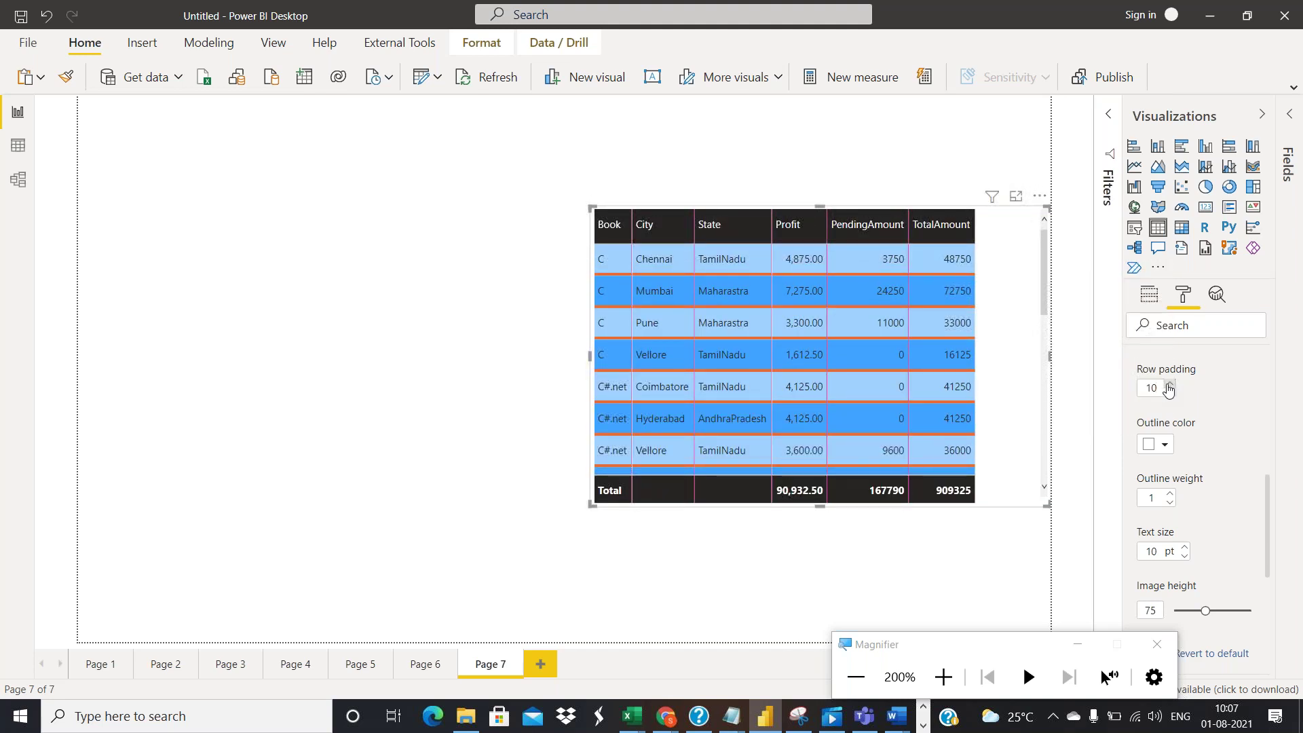
left_click(1170, 384)
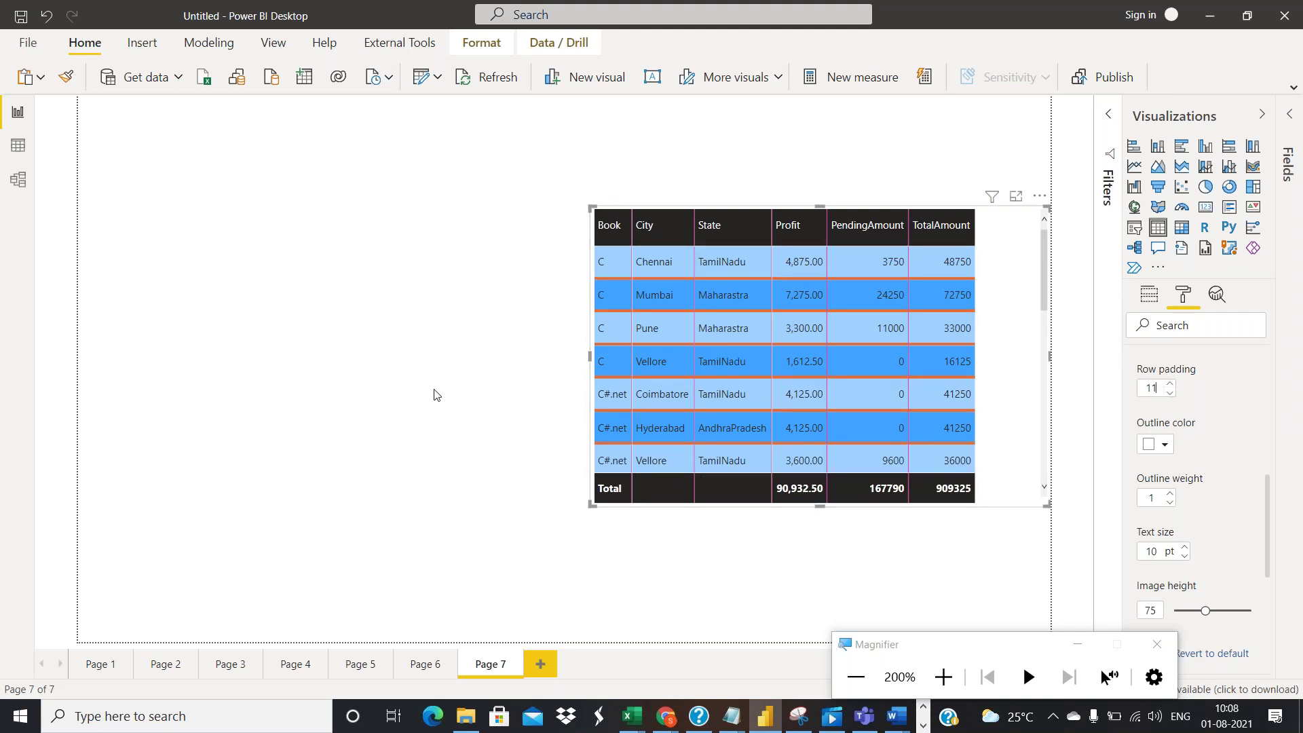
Set the table's outline color to the yellow theme color and its outline weight to 5
left_click(1167, 445)
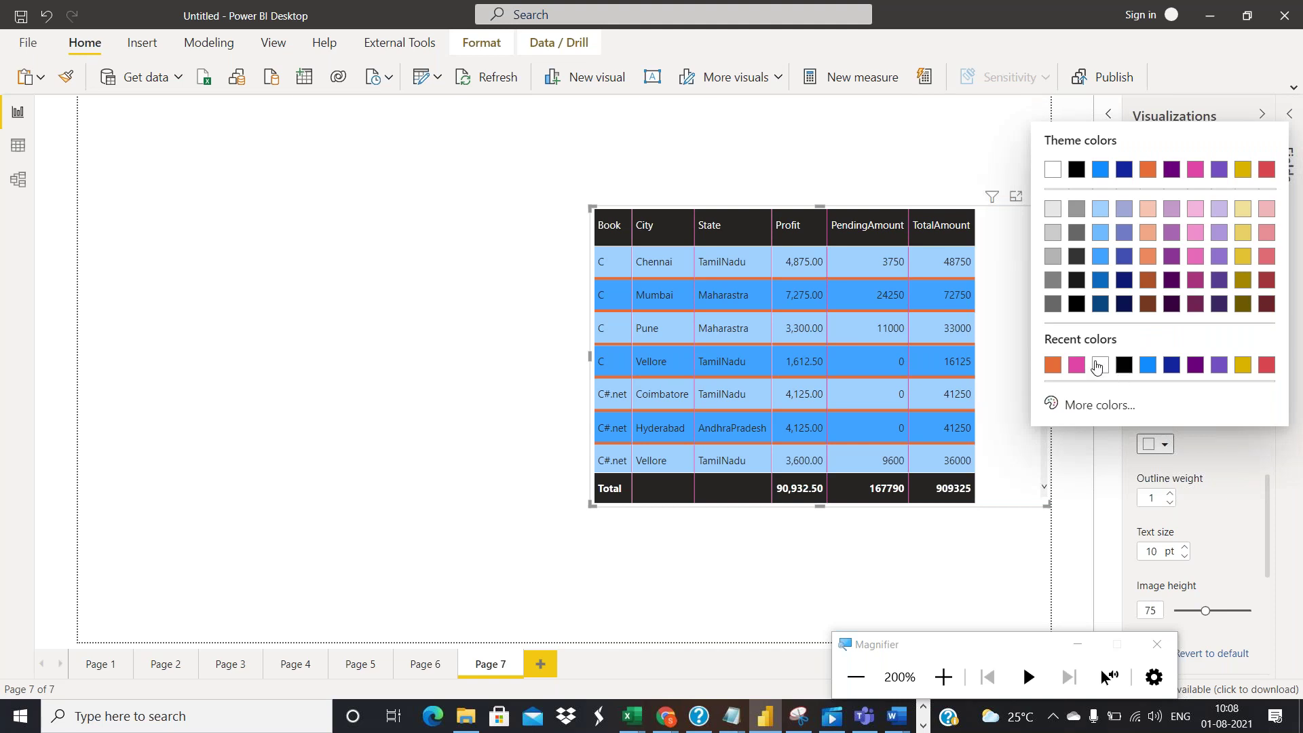
left_click(1238, 175)
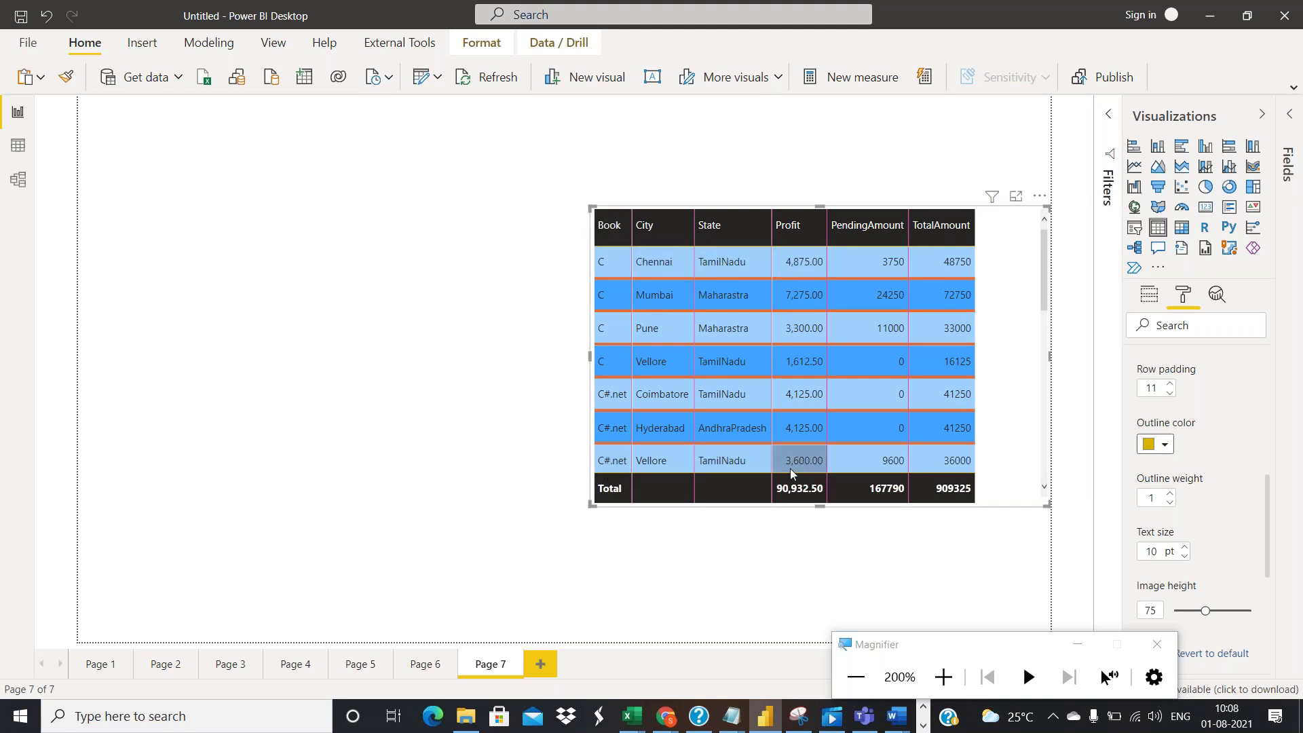
left_click(1166, 445)
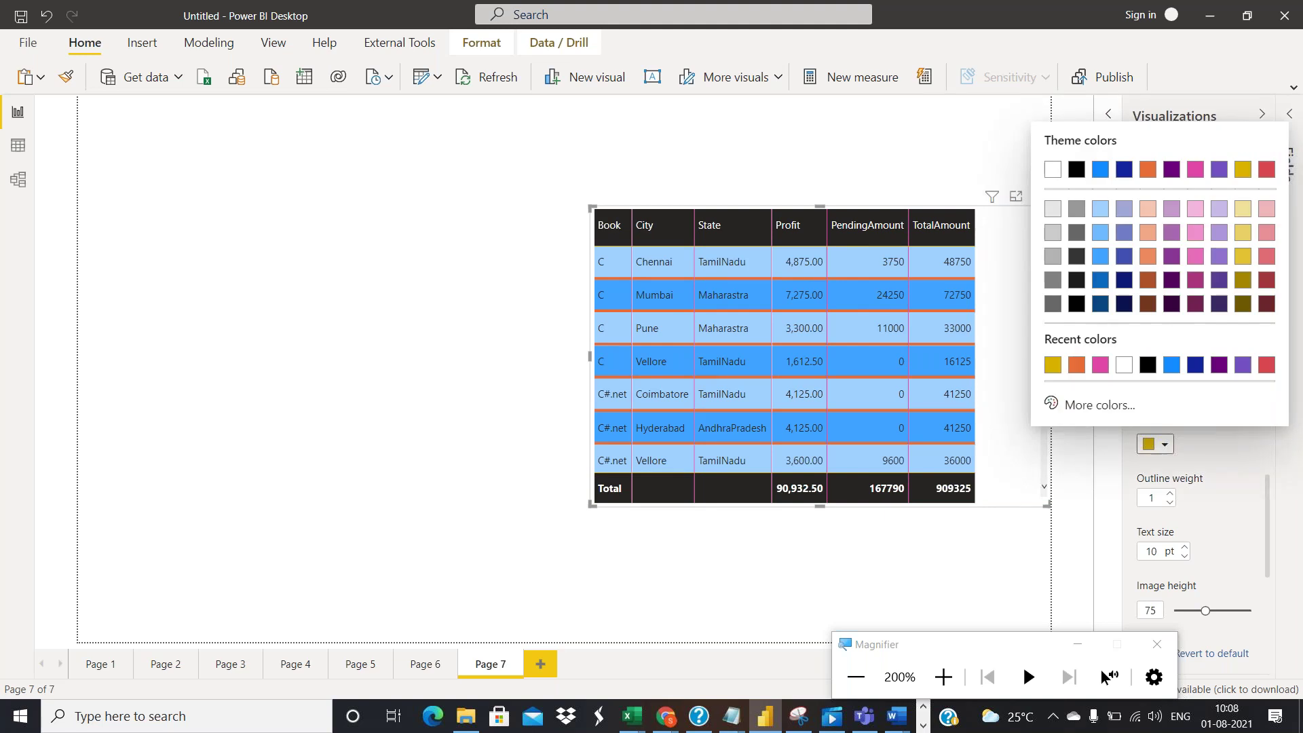
left_click(1171, 497)
left_click(1169, 493)
left_click(1169, 492)
left_click(1168, 492)
left_click(1166, 493)
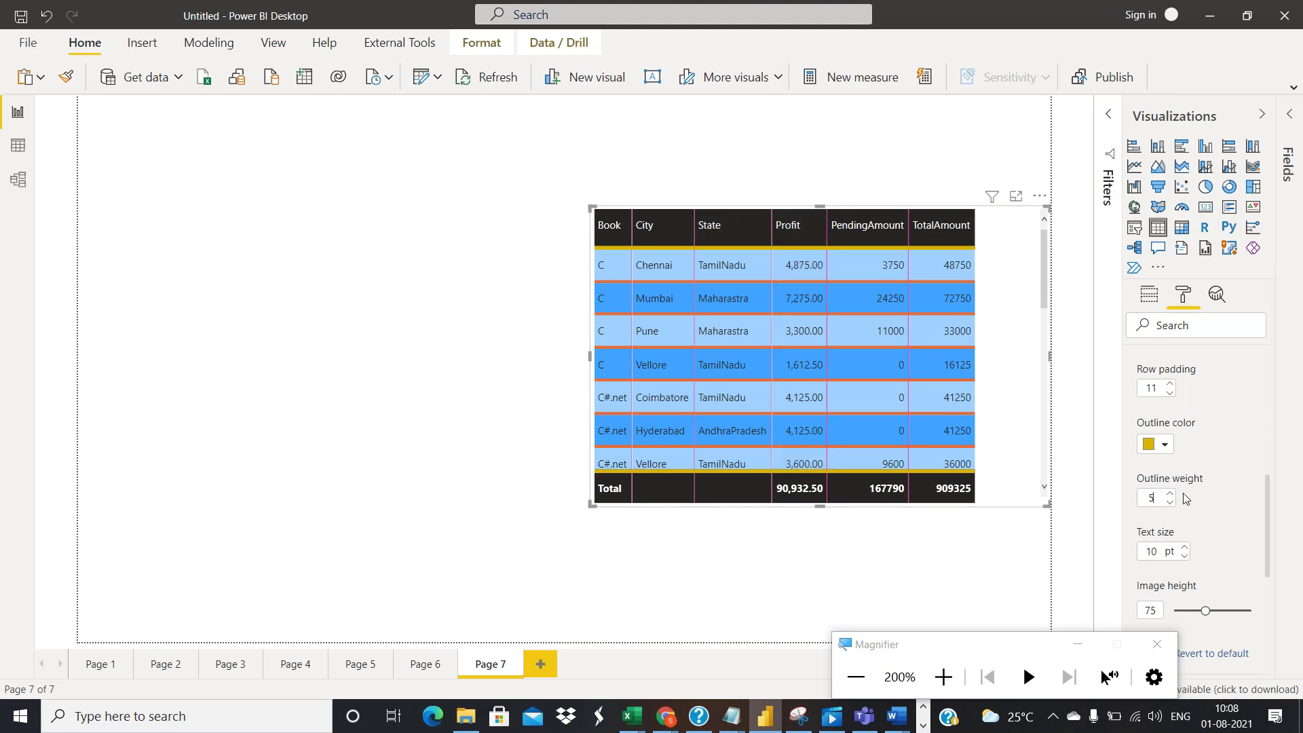
Set the table grid's text size to 12 pt and image height to 34, and close the grid settings
scroll(1188, 480, "down", 2)
scroll(1197, 451, "down", 1)
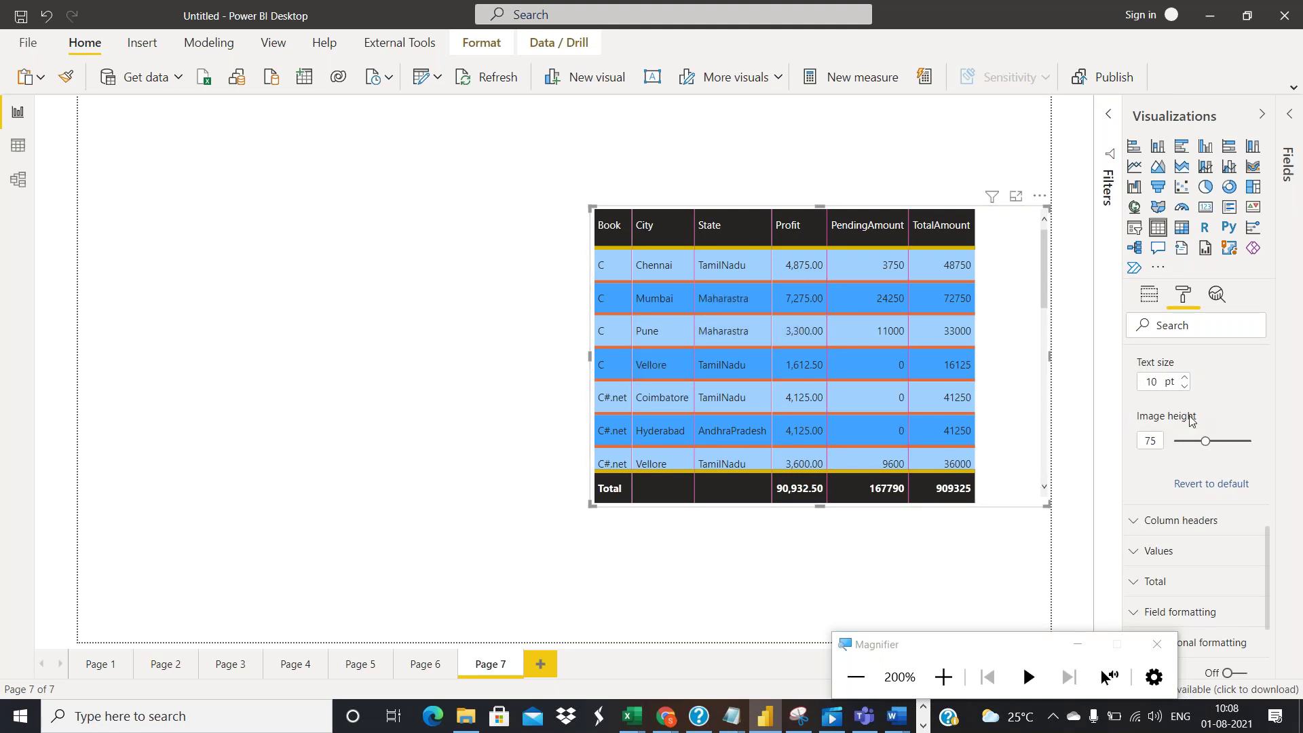
left_click(1185, 377)
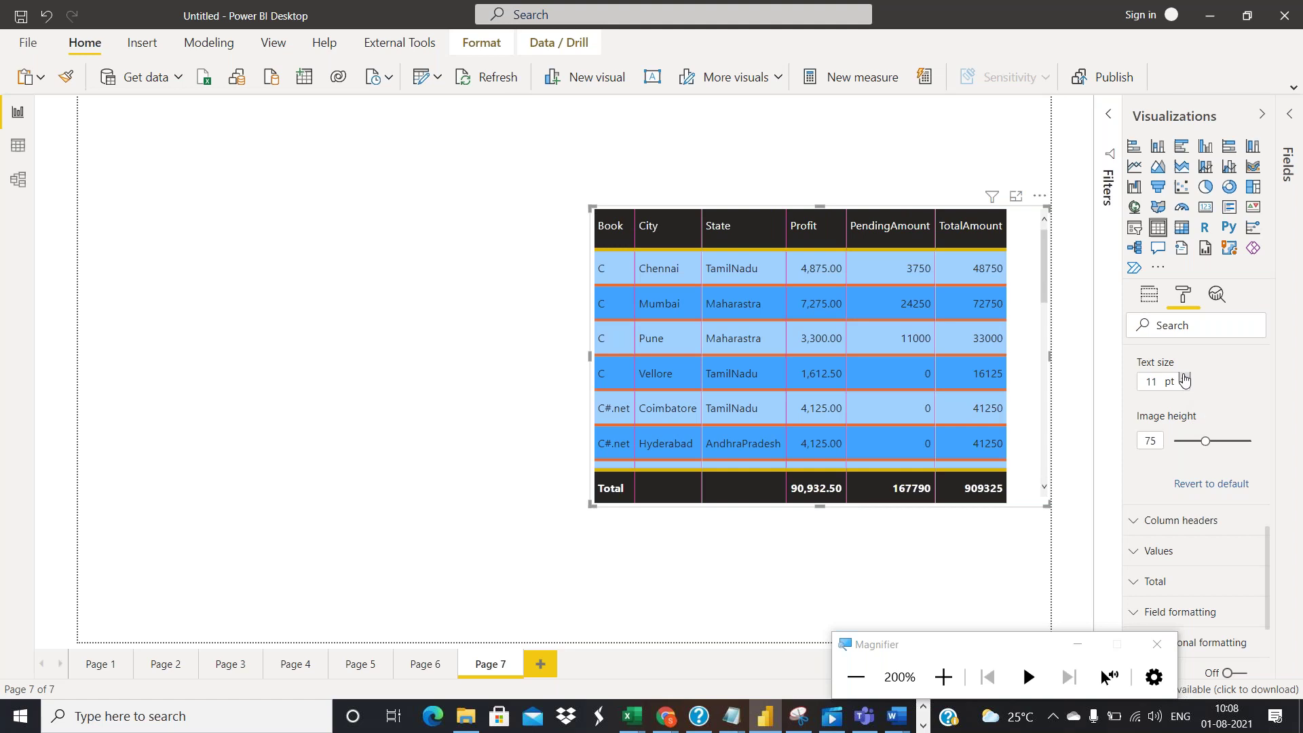
left_click(1184, 377)
mouse_move(1205, 442)
left_mouse_down()
mouse_move(1235, 442)
mouse_move(1179, 442)
left_mouse_up()
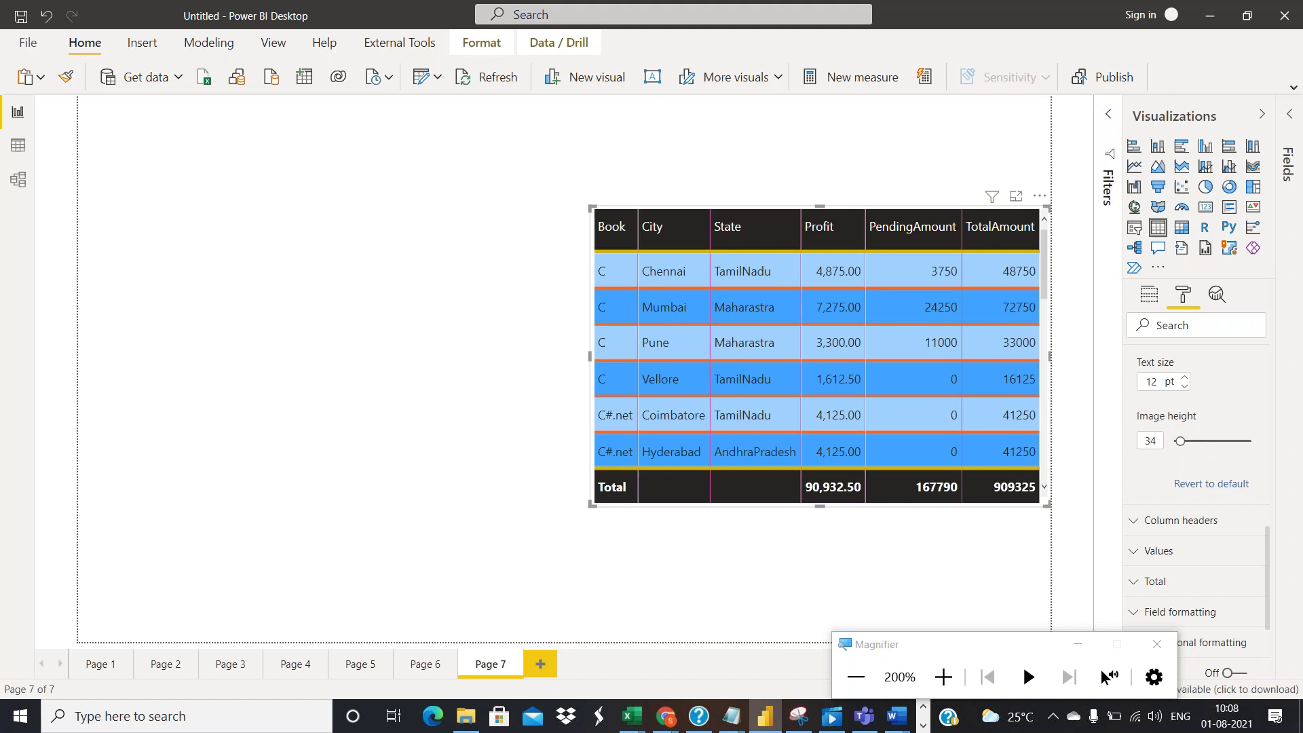
scroll(1135, 469, "down", 1)
scroll(1135, 468, "up", 5)
scroll(1135, 468, "up", 10)
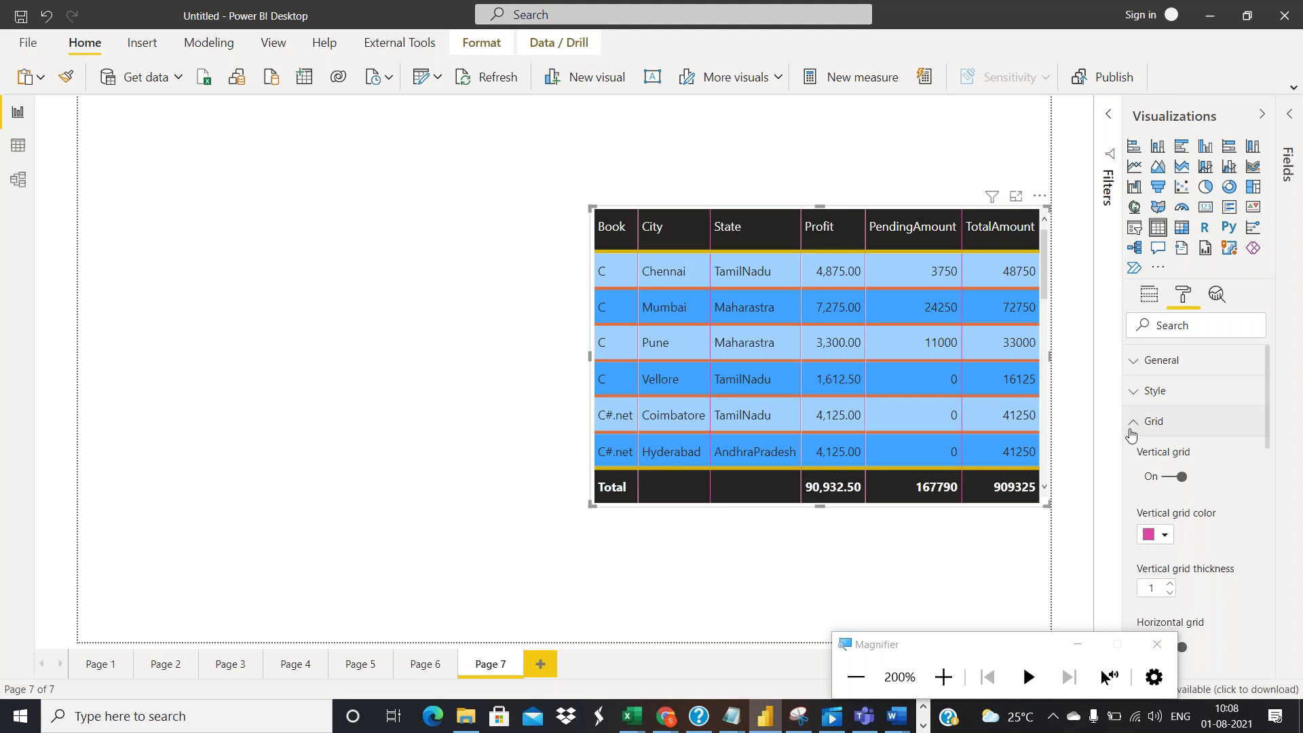
left_click(1128, 430)
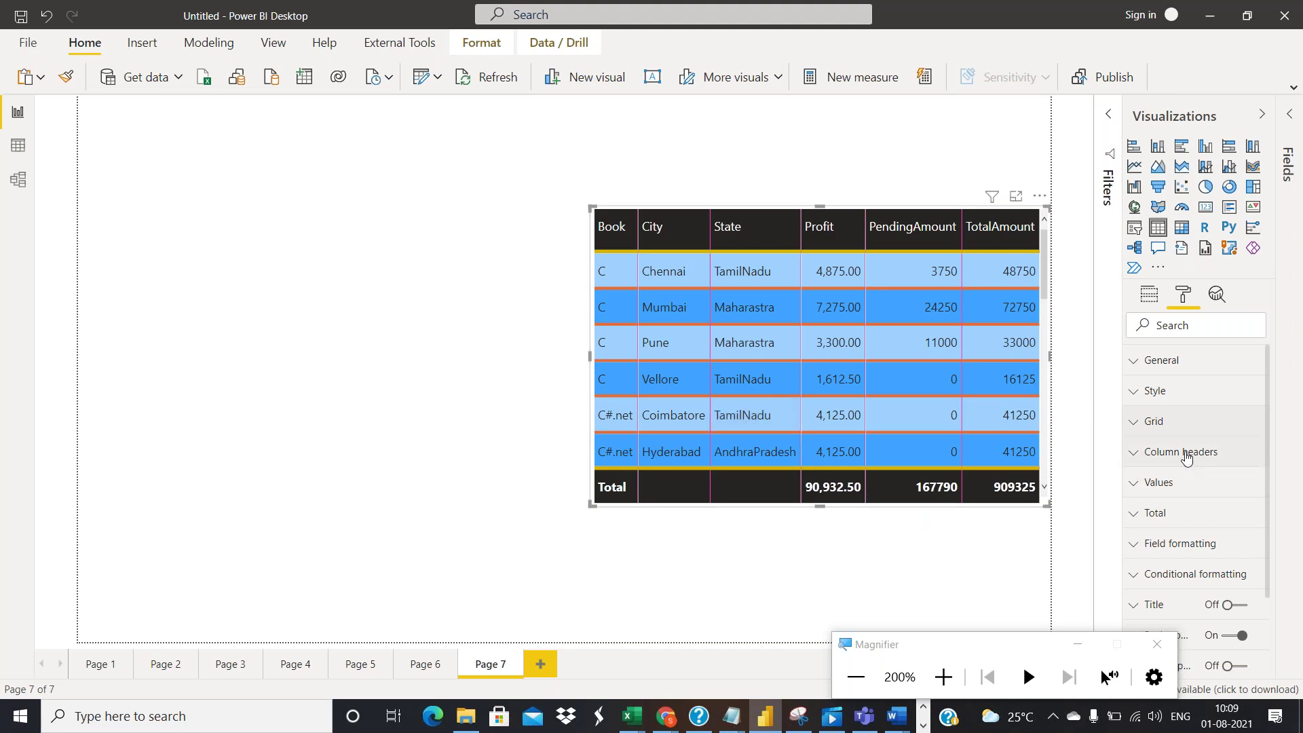
Give the table's column headers a white background and a black font color
scroll(1186, 457, "down", 2)
scroll(1154, 414, "up", 1)
scroll(1162, 445, "down", 1)
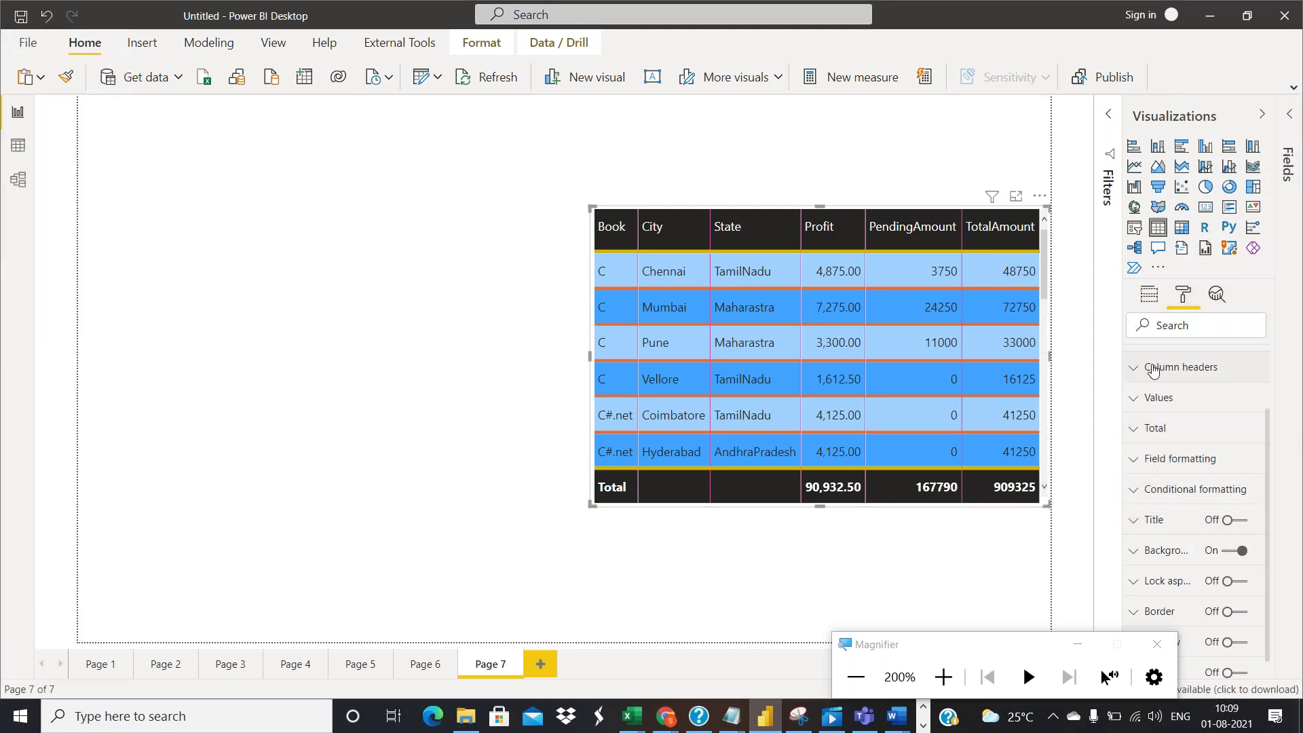
left_click(1158, 371)
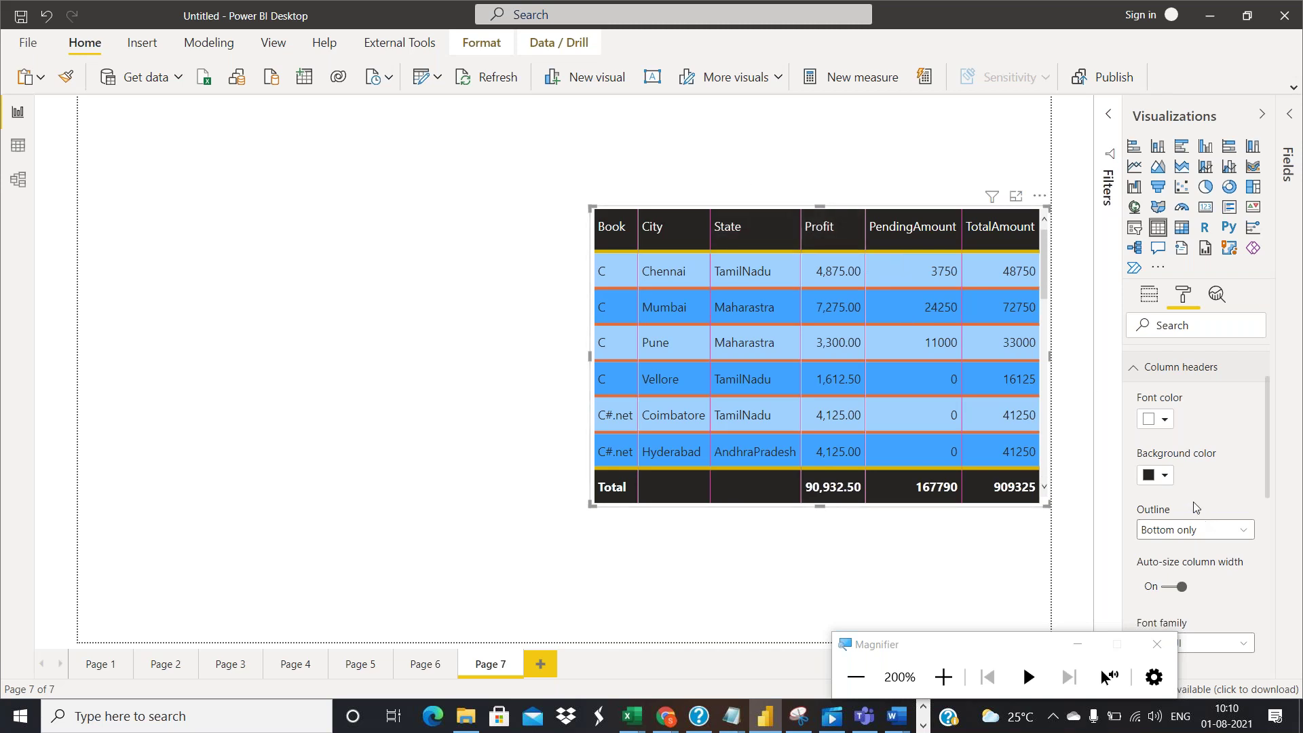
left_click(1165, 474)
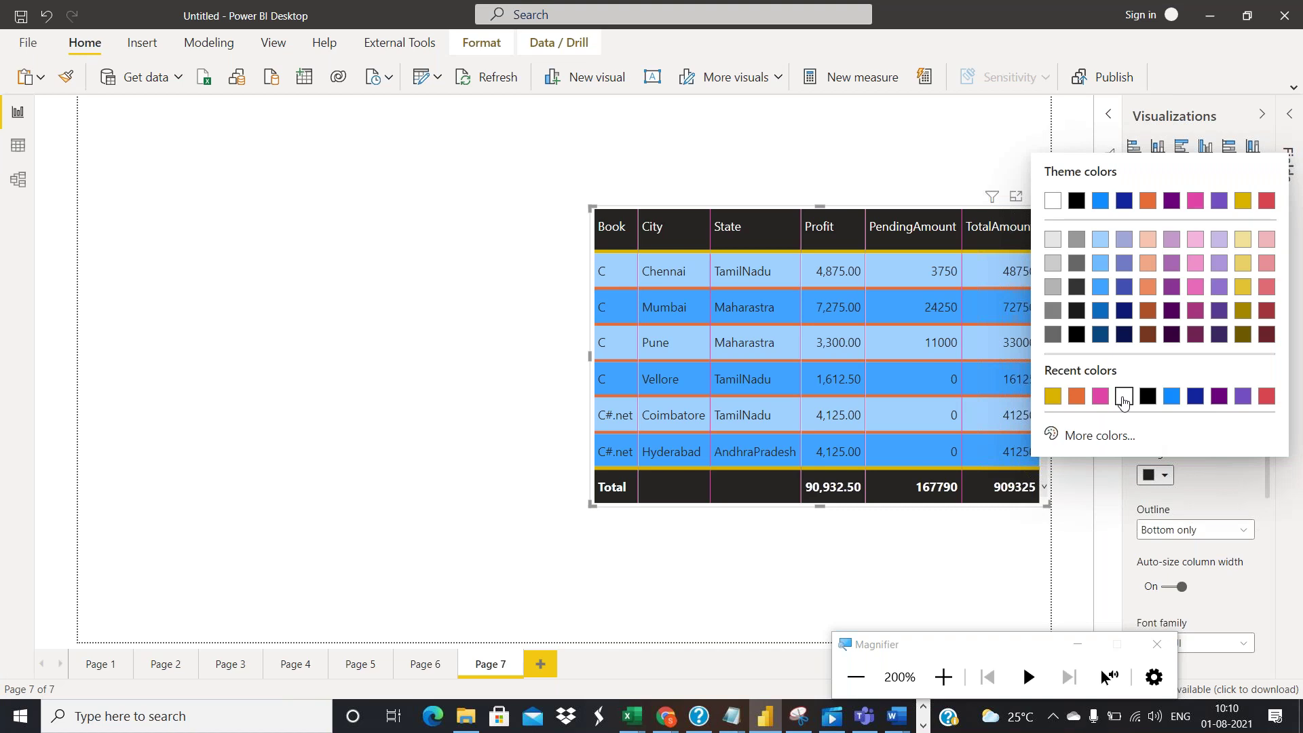
left_click(1124, 398)
left_click(1165, 419)
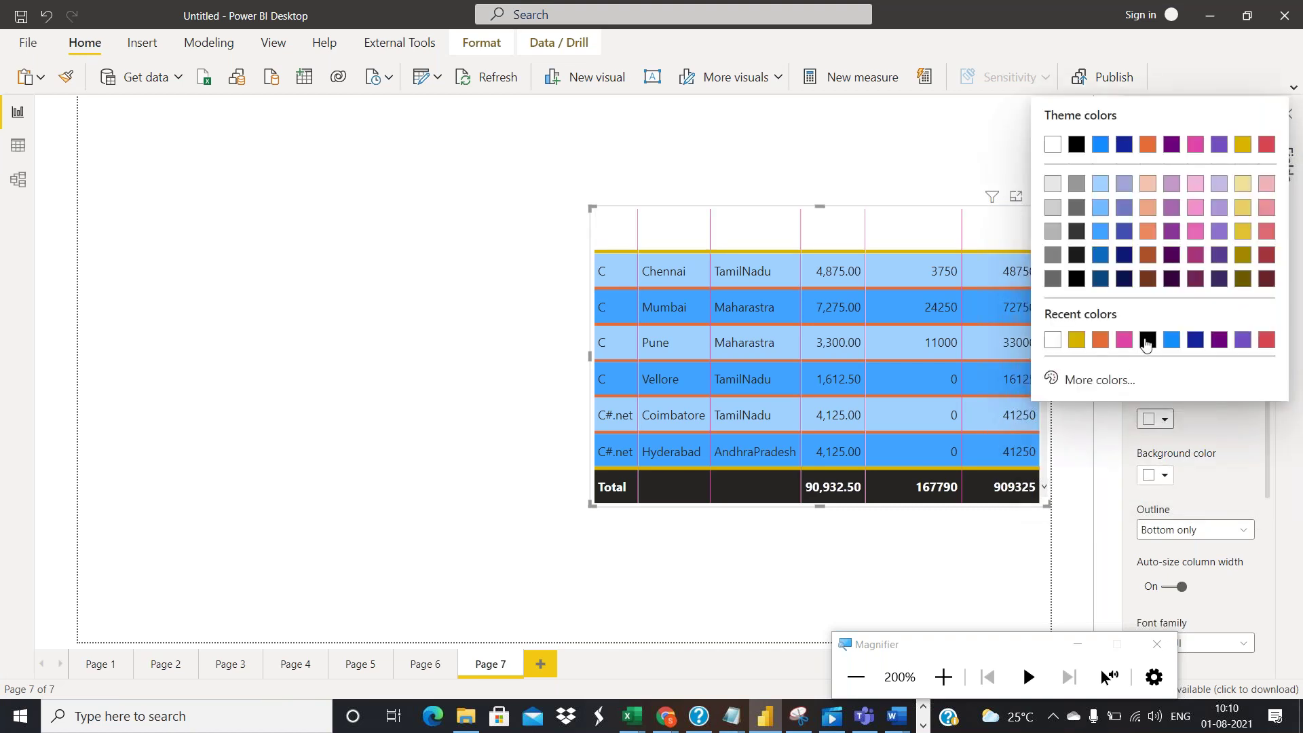
left_click(1146, 341)
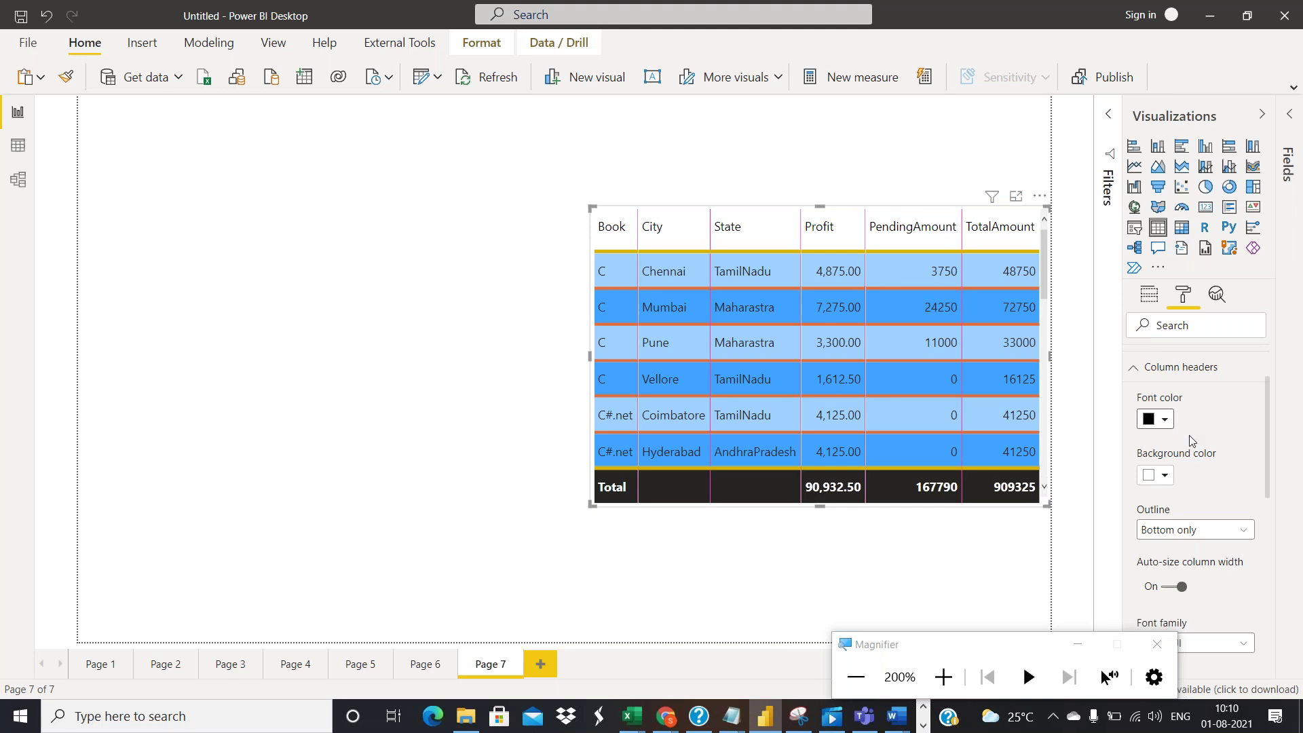
Set the column headers' outline to Frame and look over the other outline options
scroll(1192, 438, "down", 2)
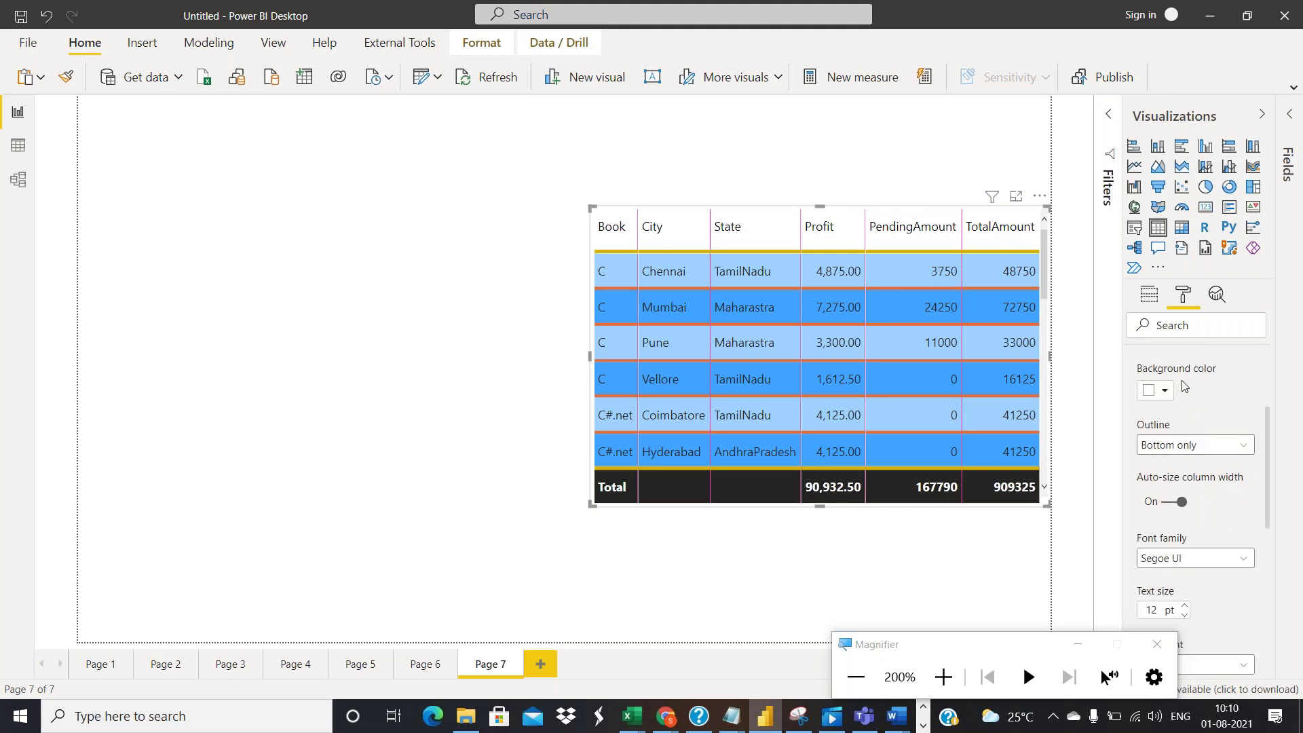
scroll(1183, 445, "down", 2)
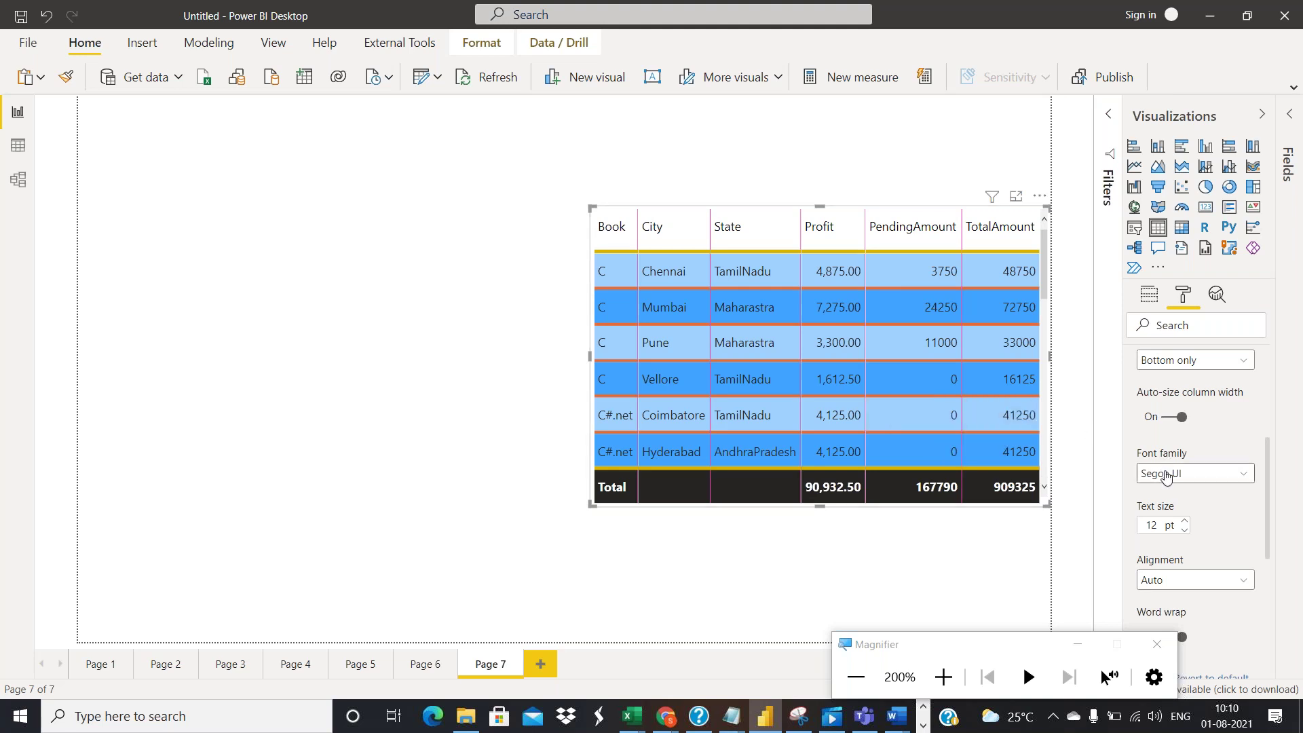
left_click(1195, 360)
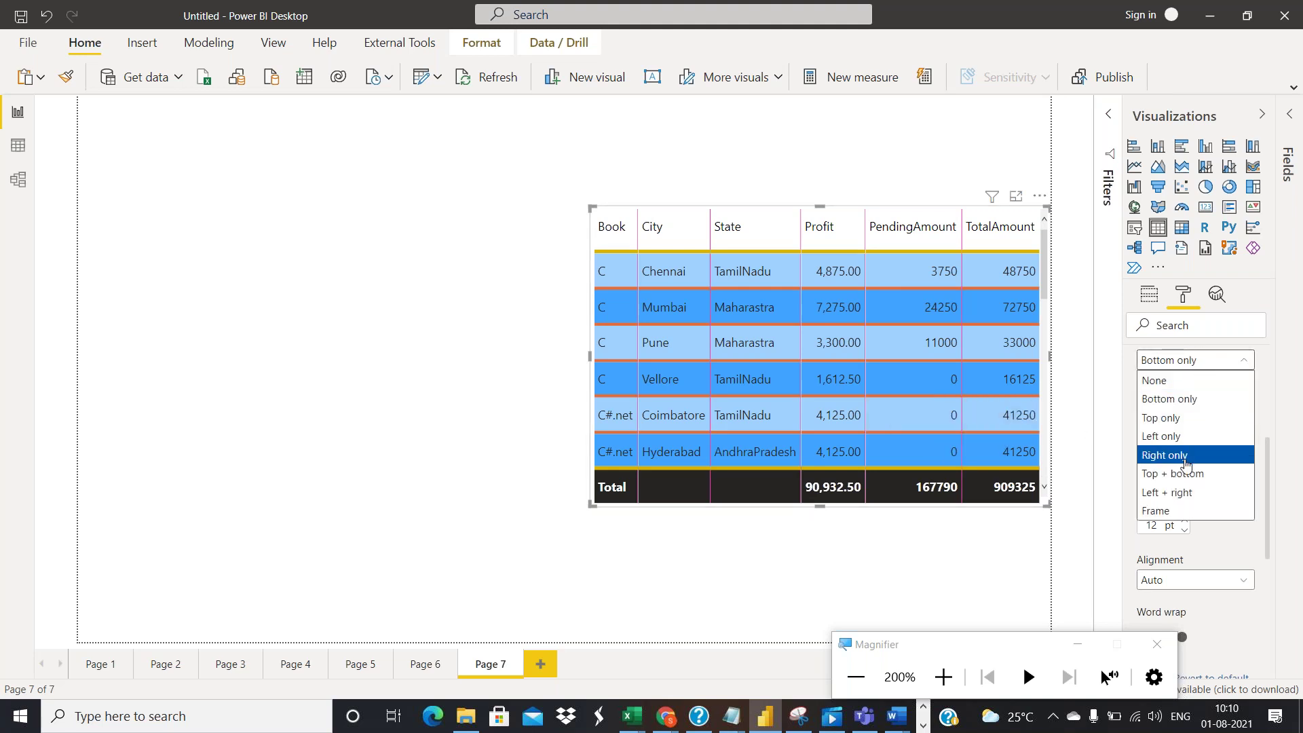
left_click(1161, 513)
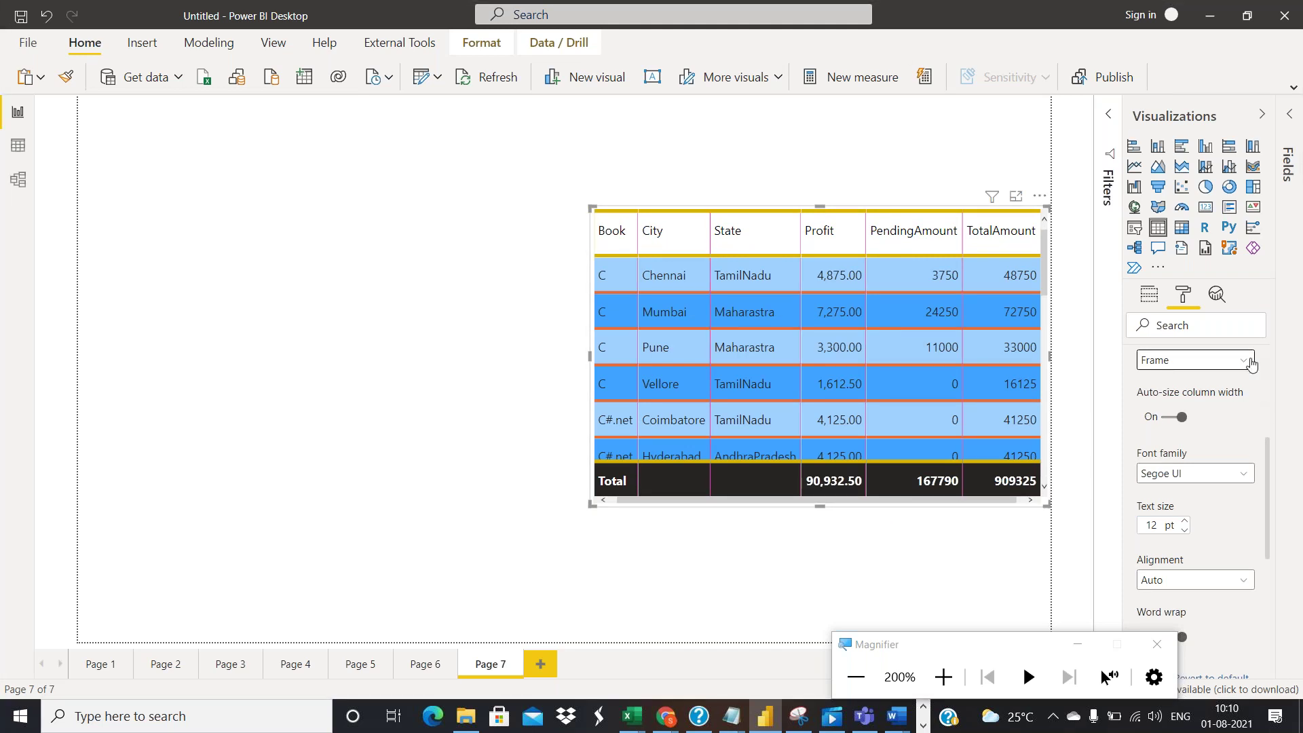
left_click(1243, 360)
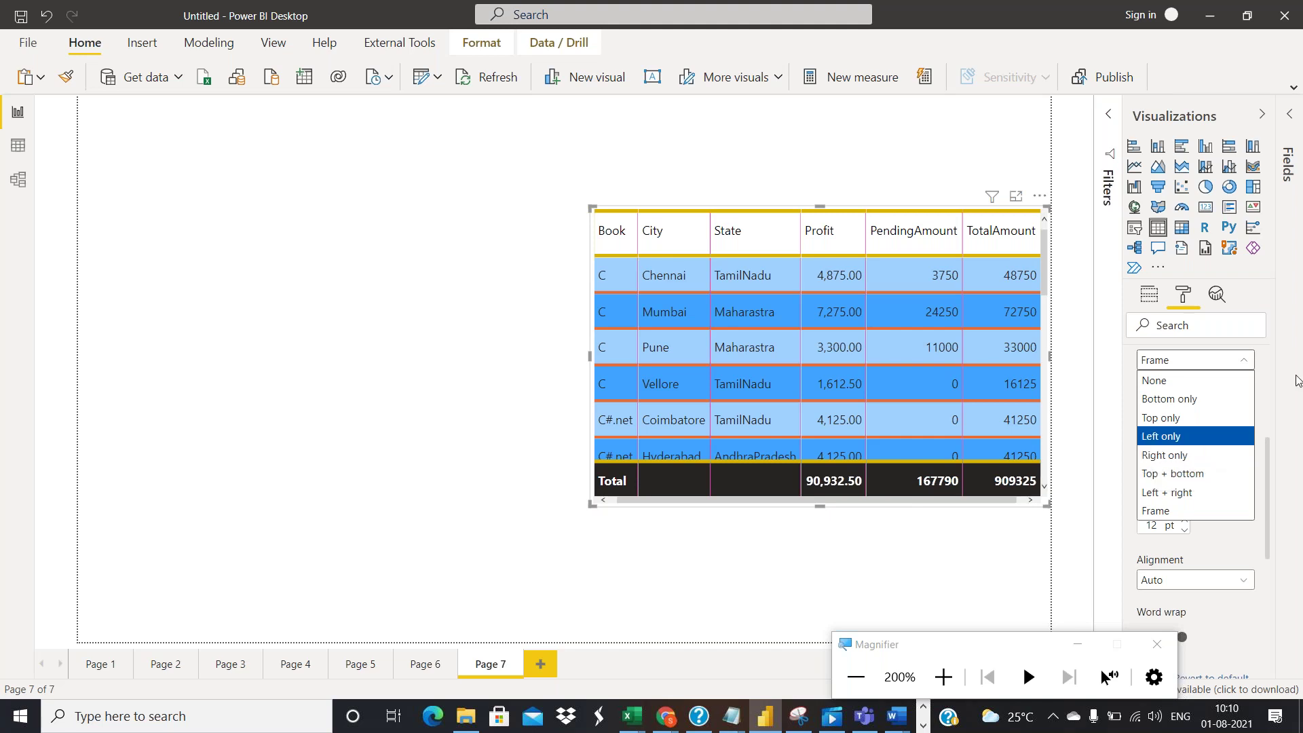
left_click(1259, 390)
scroll(1154, 369, "up", 1)
scroll(1171, 421, "down", 1)
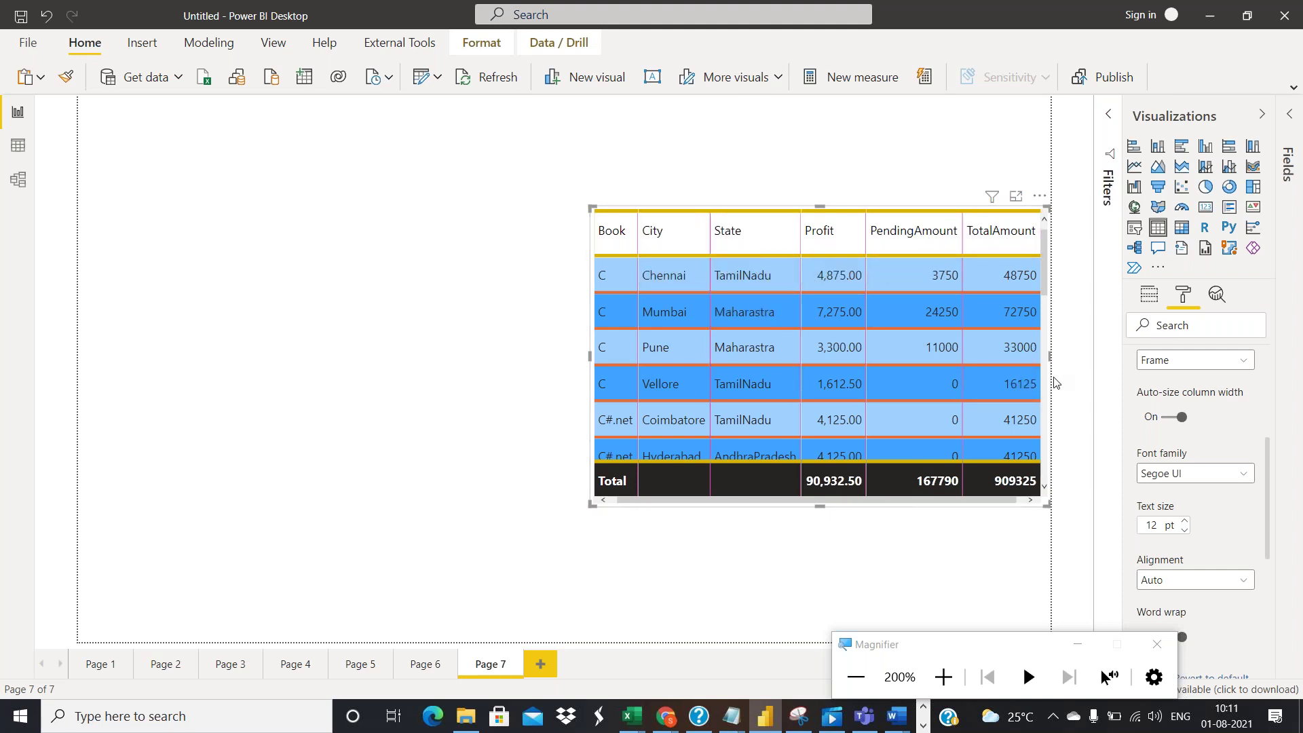
Sort the table by Profit in ascending order and try to adjust the State column's width
left_click(805, 234)
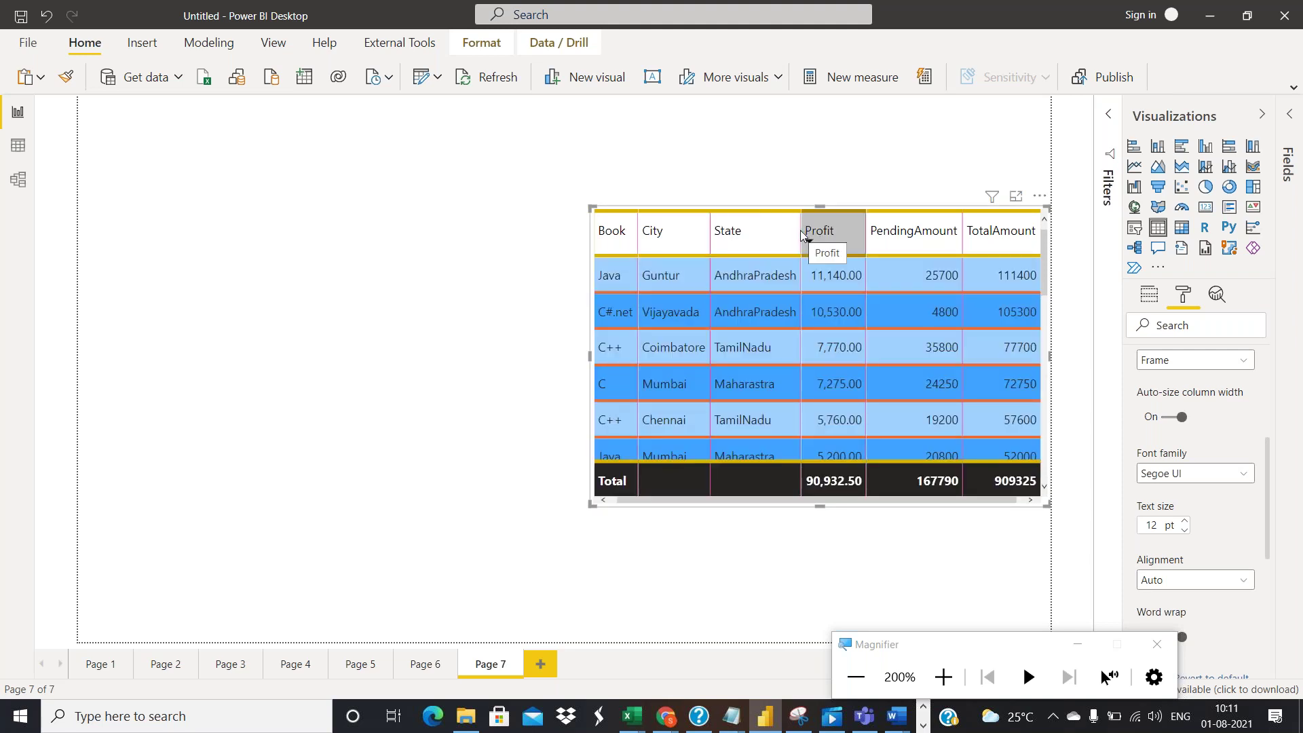
left_click(794, 234)
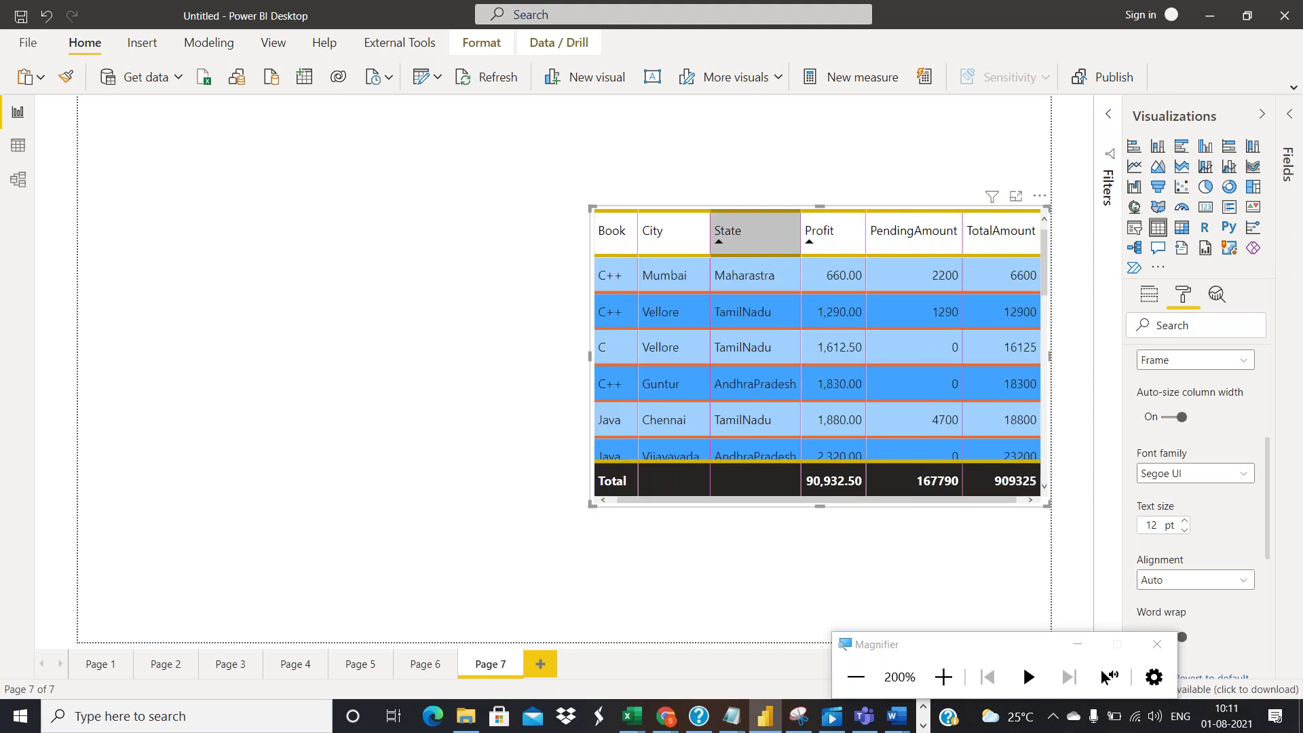
mouse_move(801, 234)
left_mouse_down()
mouse_move(759, 233)
mouse_move(823, 233)
mouse_move(804, 232)
left_mouse_up()
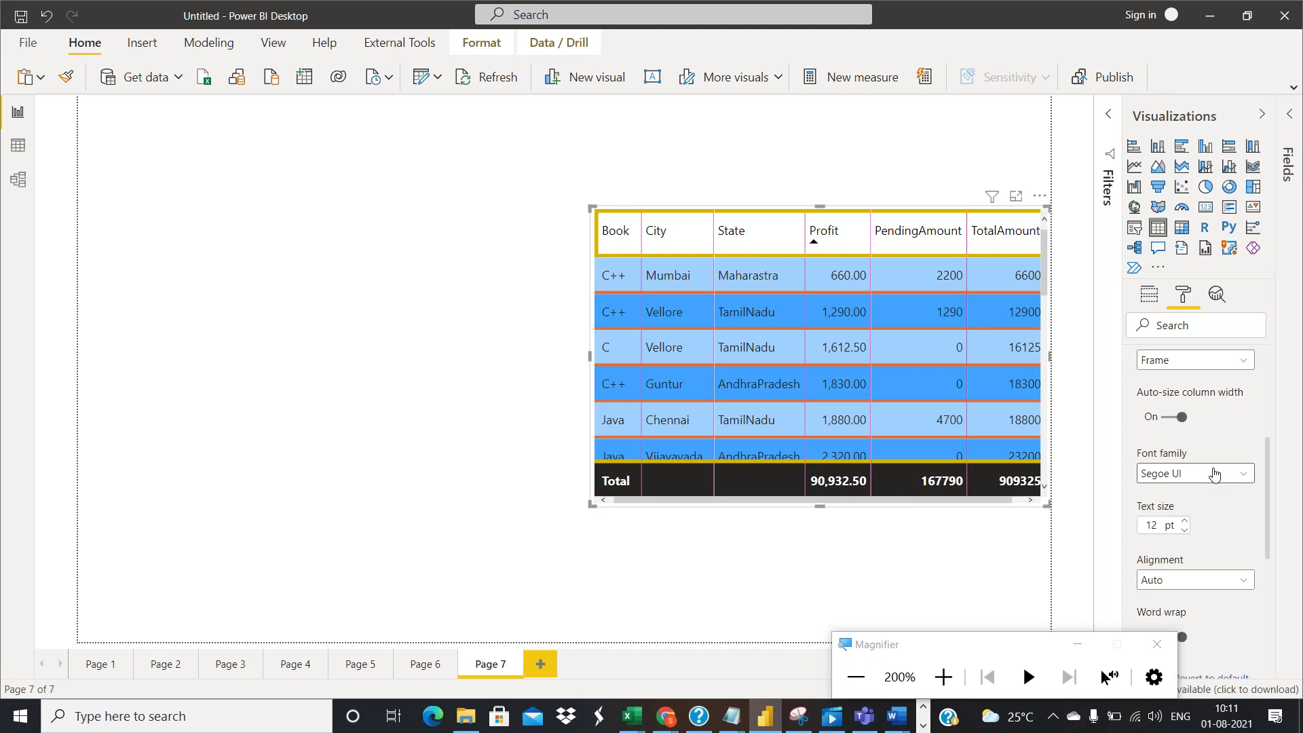
Increase the column headers' text size to 15 pt
left_click(1185, 521)
left_click(1185, 521)
left_click(1185, 521)
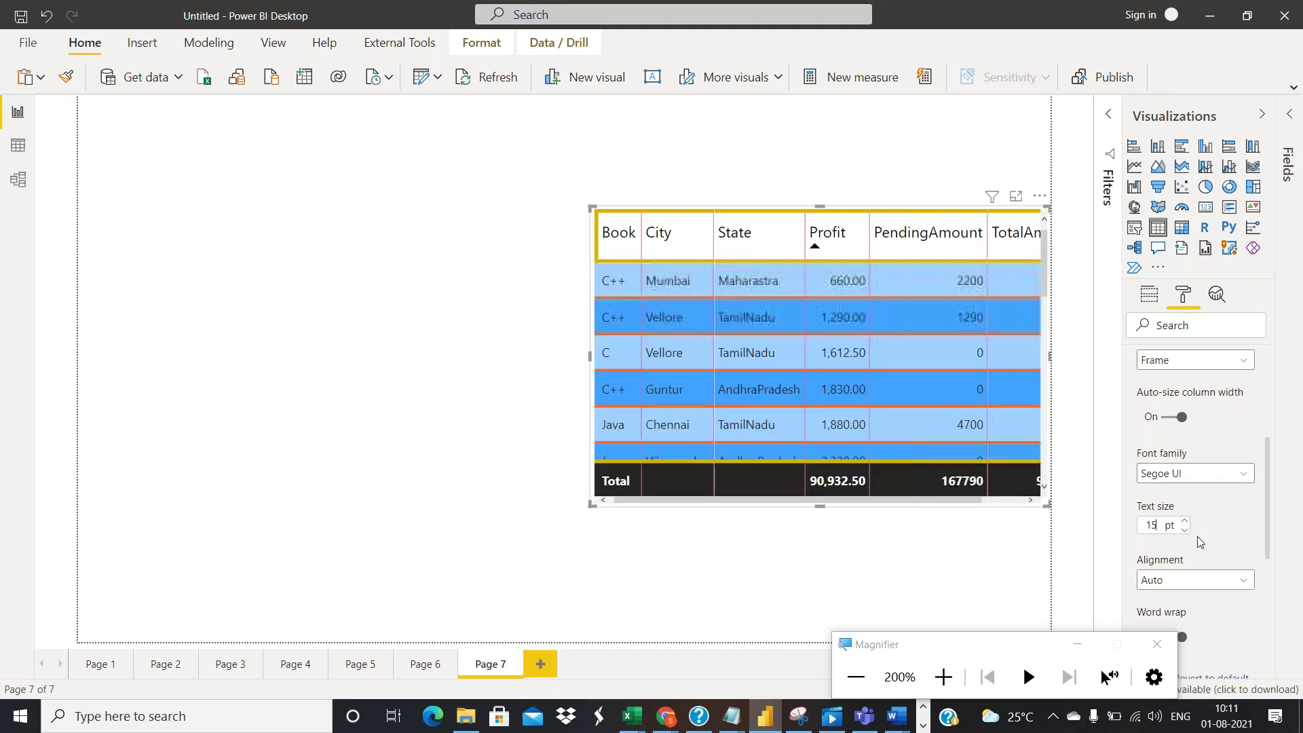
Try Left and Center alignment for the column headers and set their alignment to Right
left_click(1211, 582)
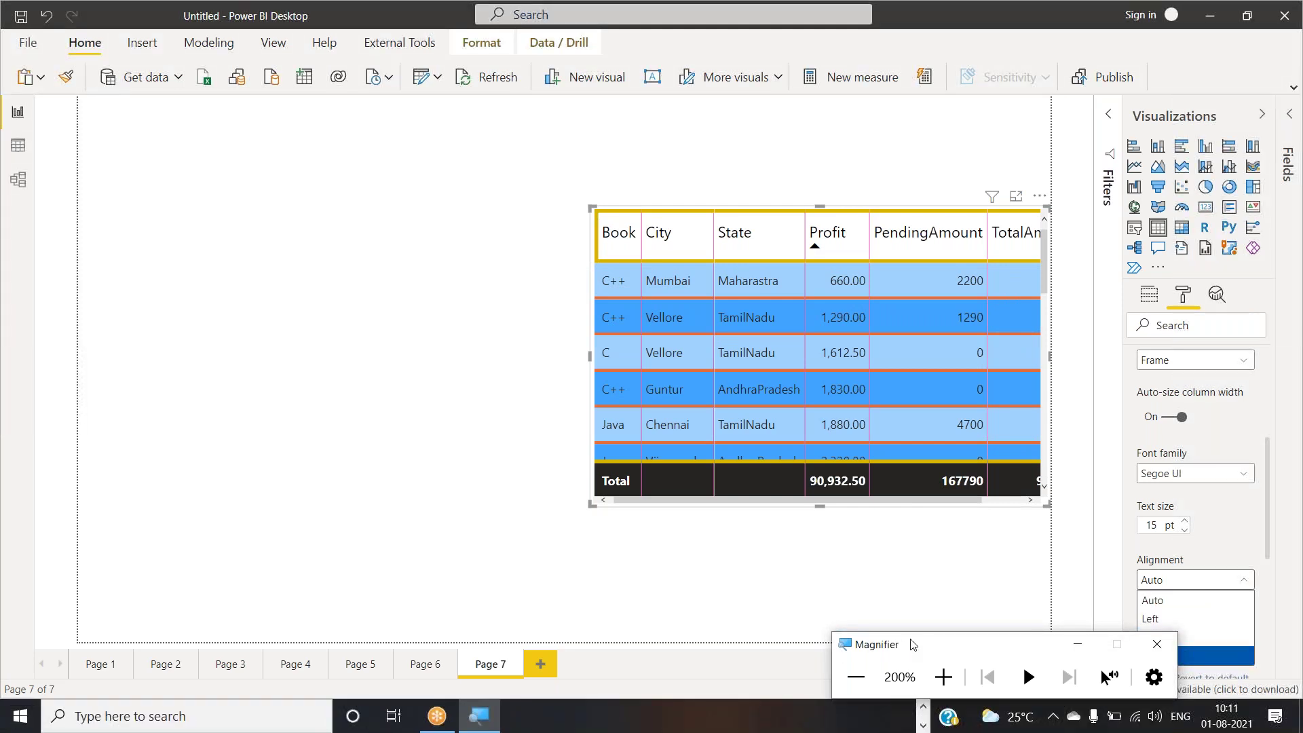
left_click_drag(905, 649, 552, 660)
left_click(1181, 619)
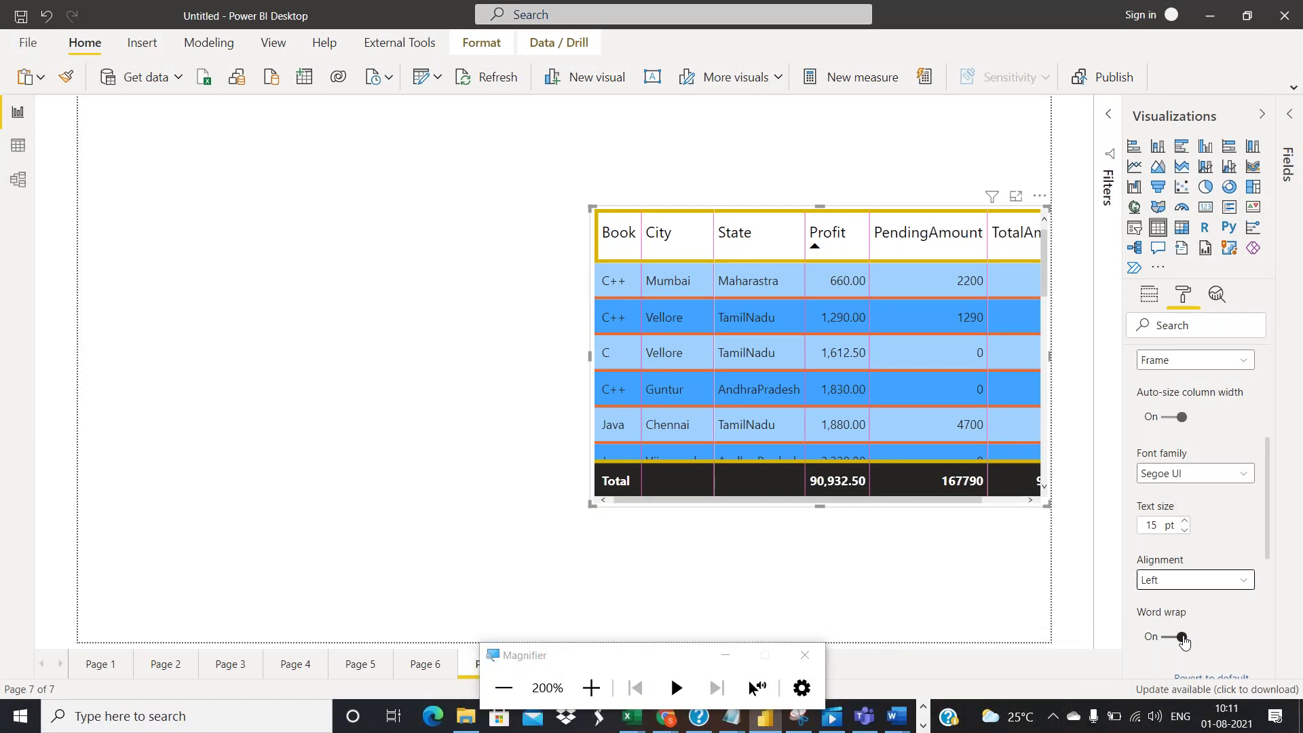
left_click(1205, 580)
left_click(1183, 642)
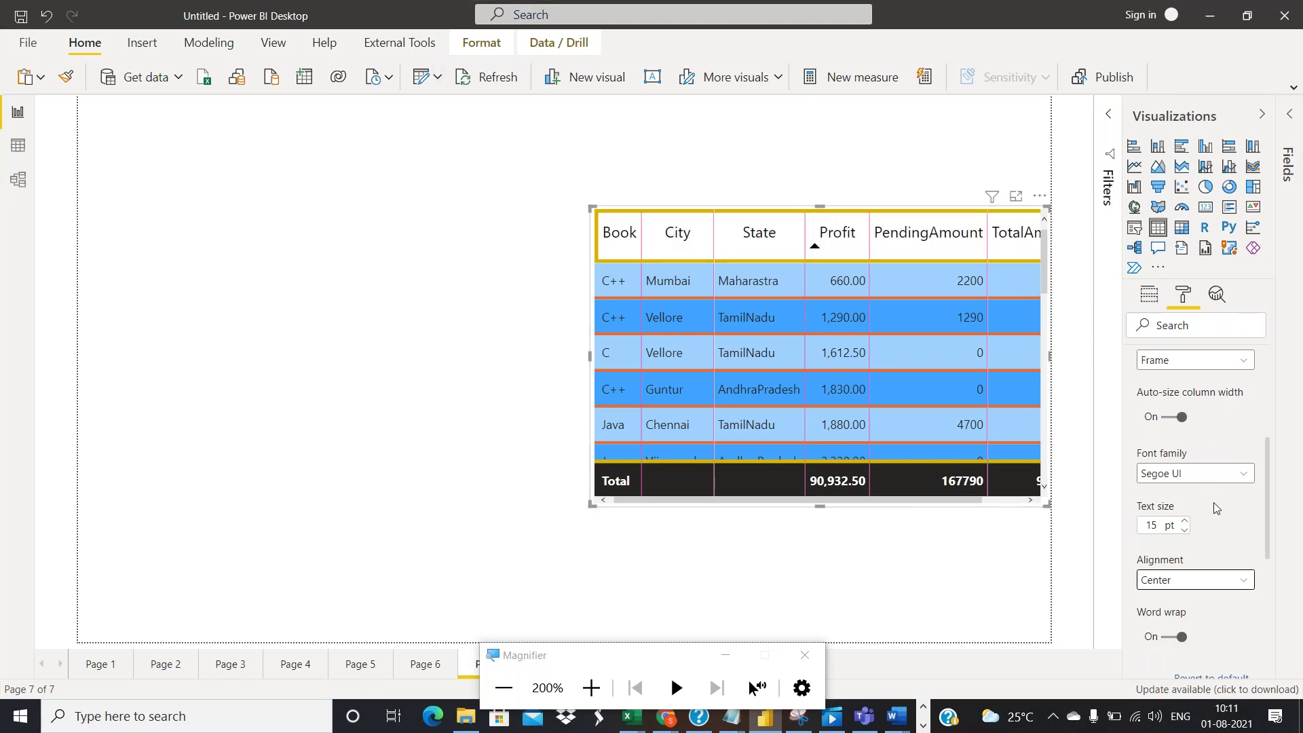
left_click(1186, 578)
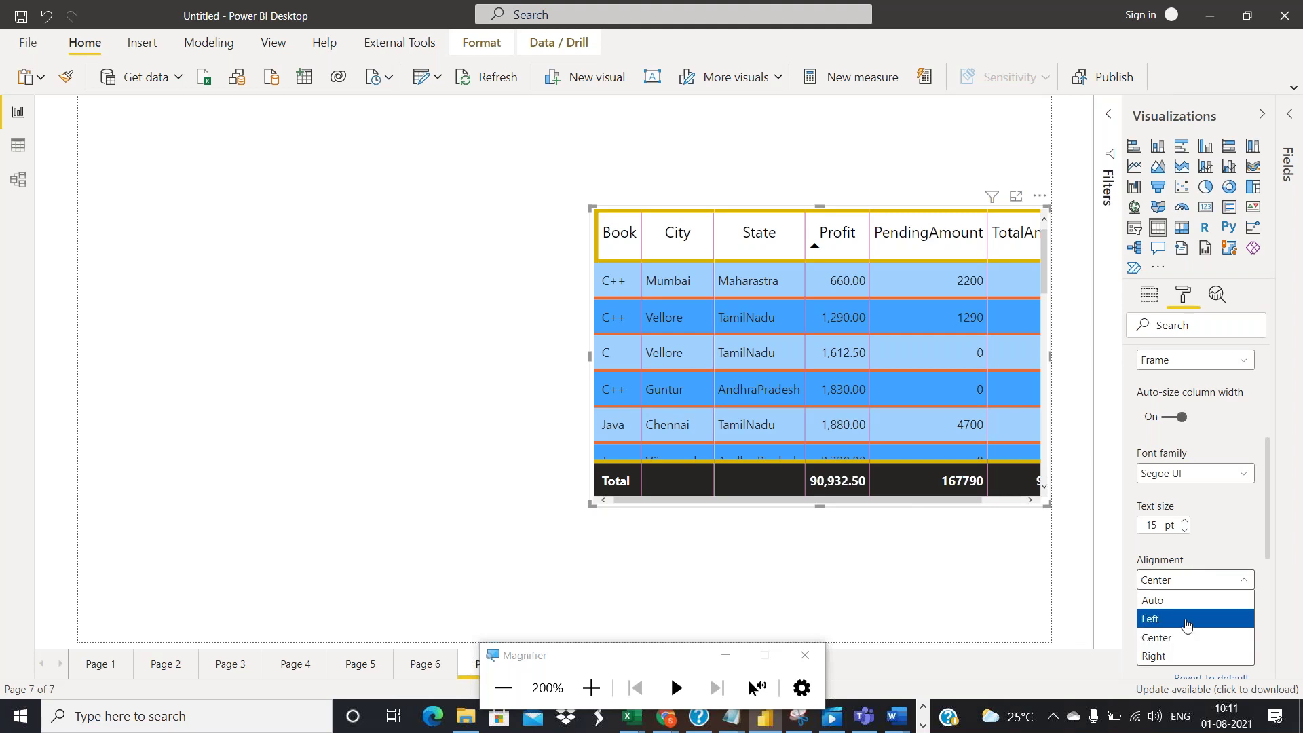
left_click(1168, 643)
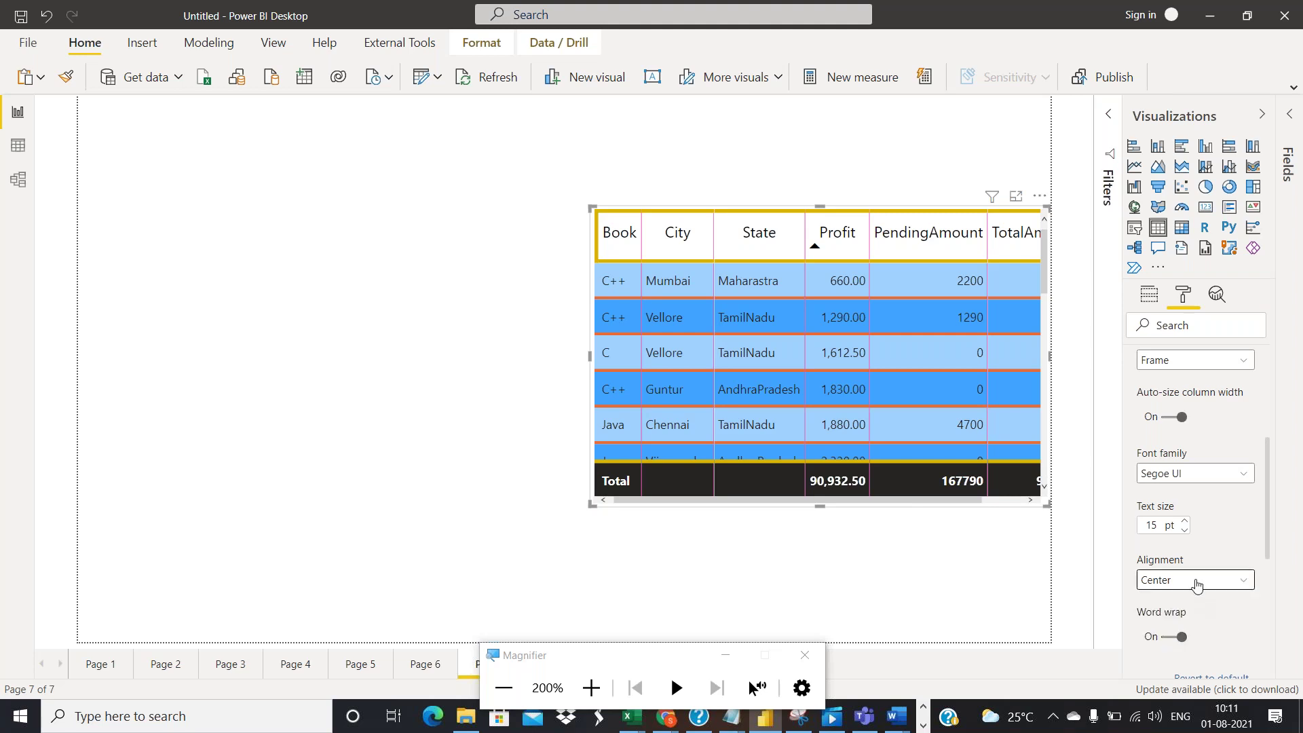
left_click(1196, 584)
left_click(1173, 653)
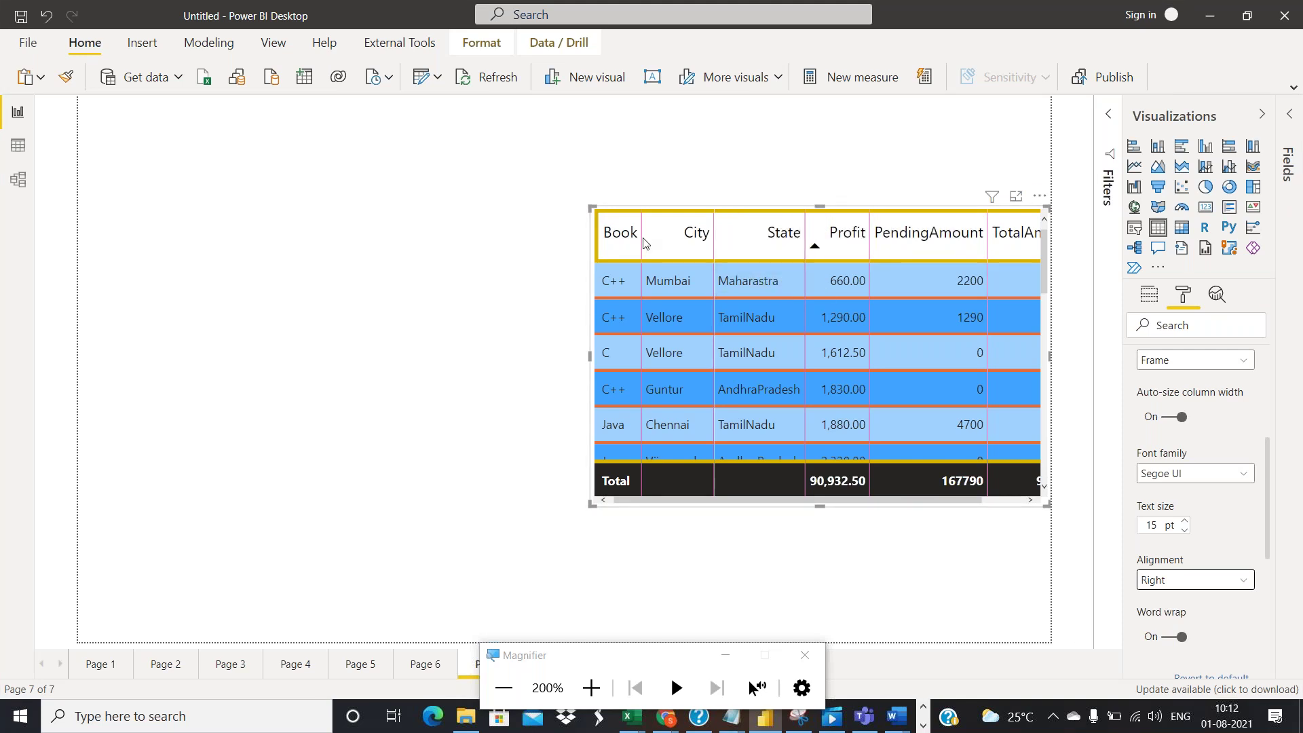
Narrow the PendingAmount column until its header wraps and turn off word wrap for the column headers
scroll(1224, 508, "down", 3)
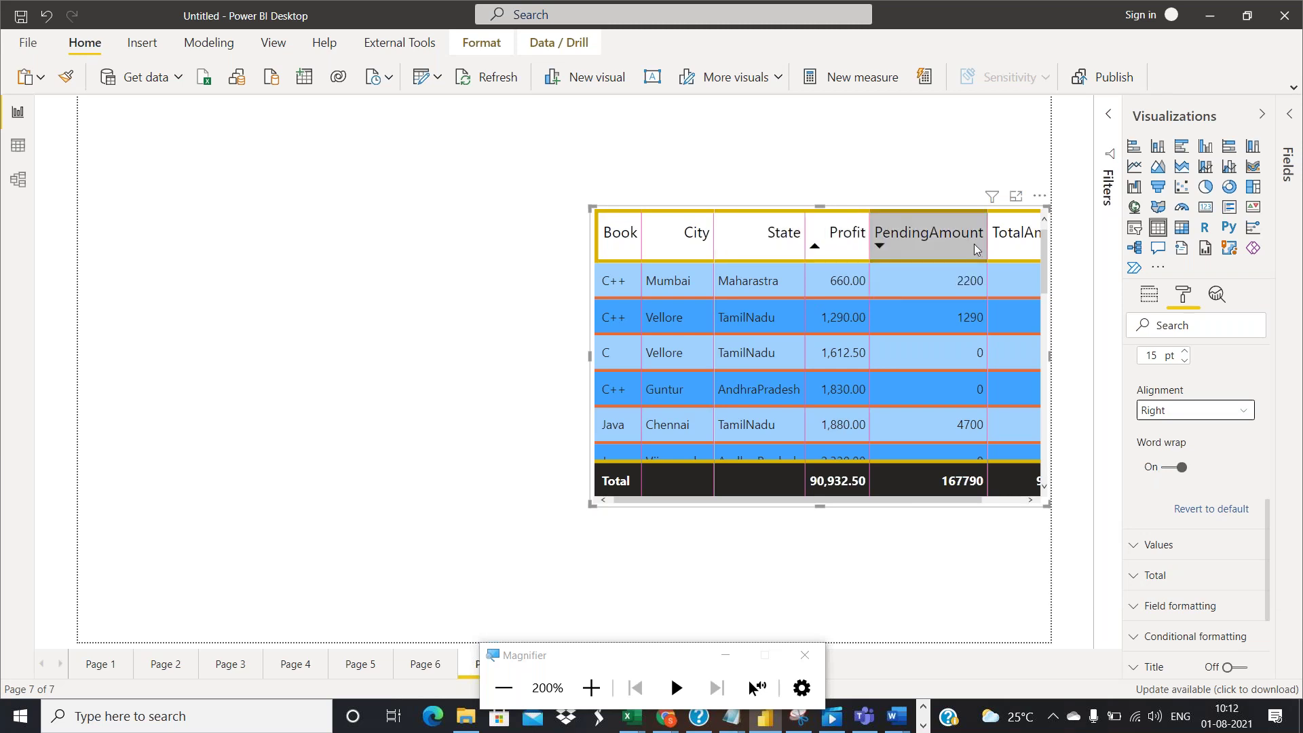
left_click_drag(987, 241, 958, 241)
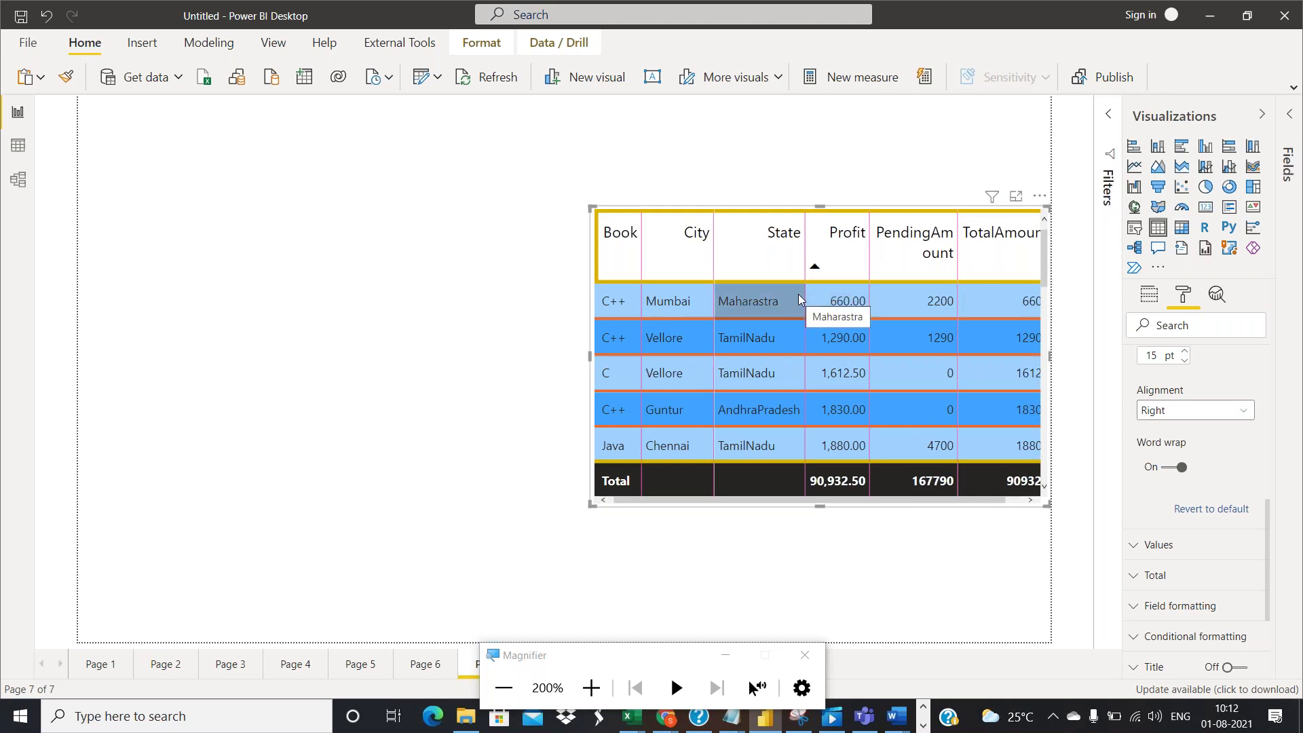
left_click(1169, 469)
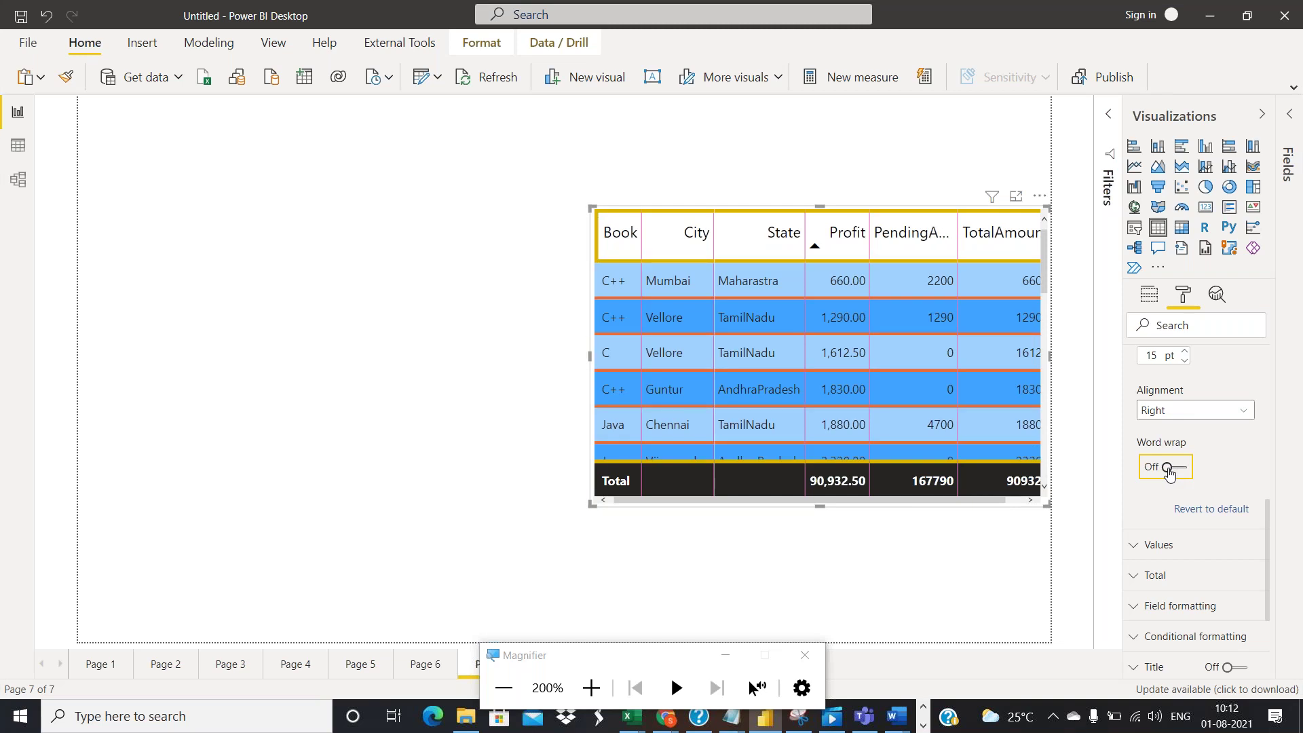
Try hiding the table's totals row in the Total settings and show it again
scroll(1169, 471, "down", 3)
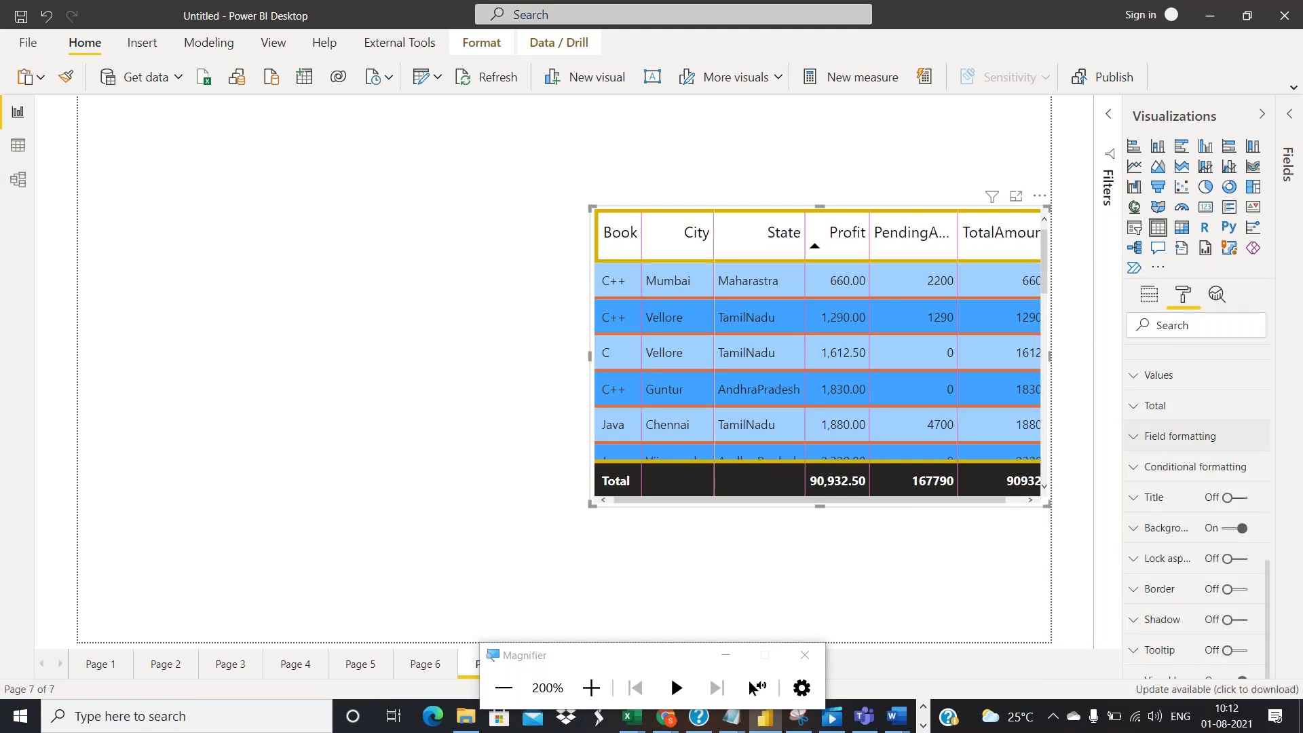
scroll(1165, 473, "up", 6)
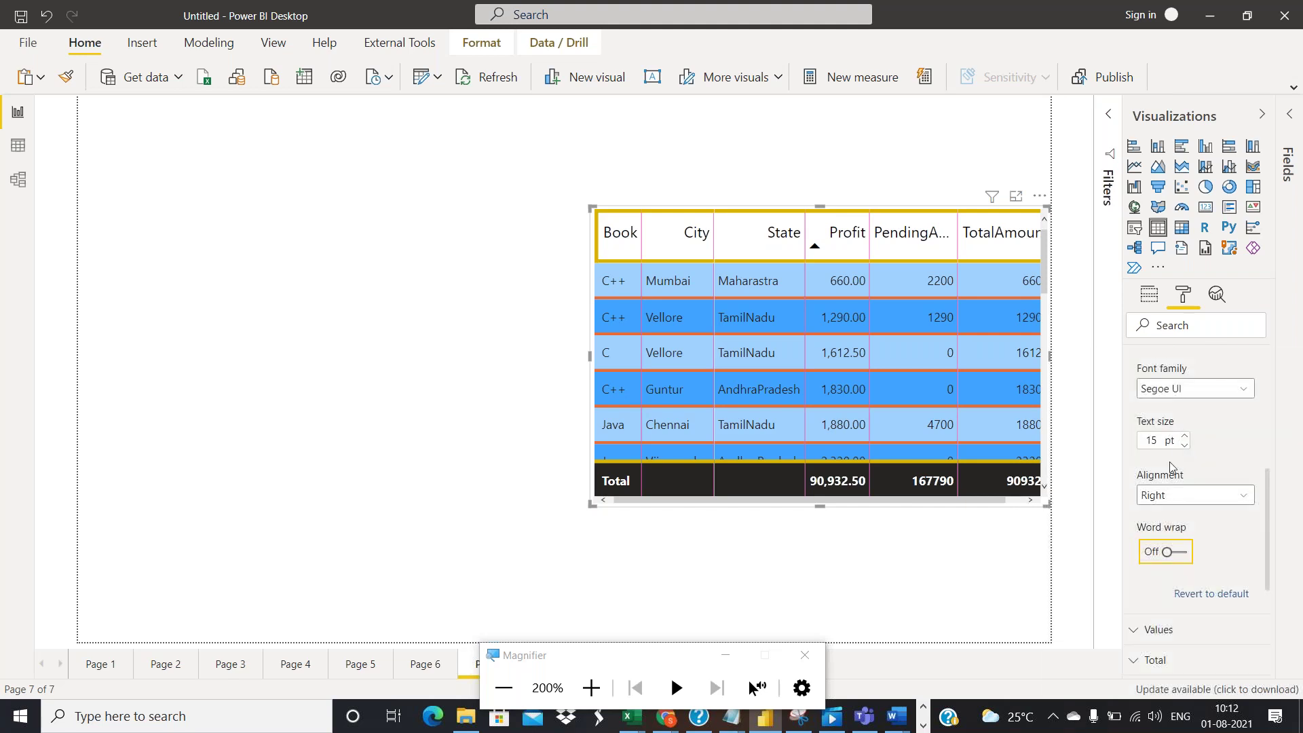
scroll(1164, 473, "down", 4)
scroll(1165, 474, "up", 6)
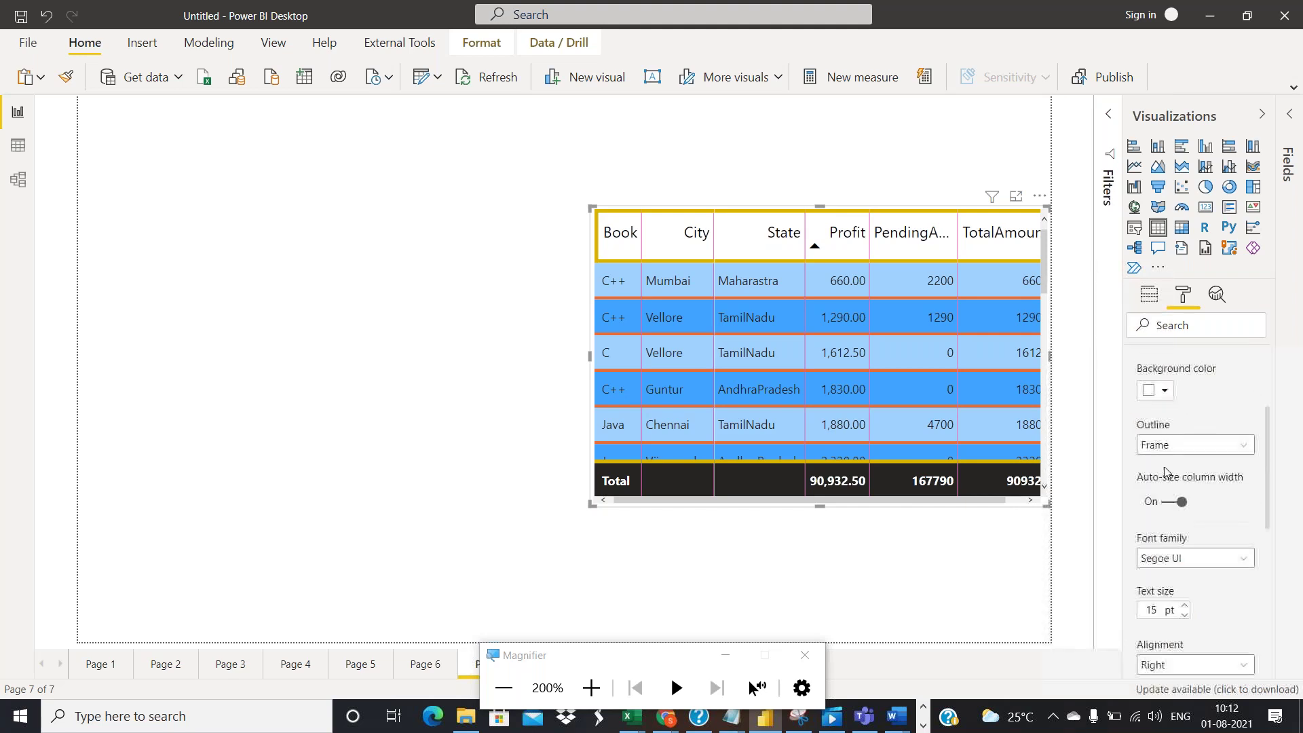
left_click(1134, 453)
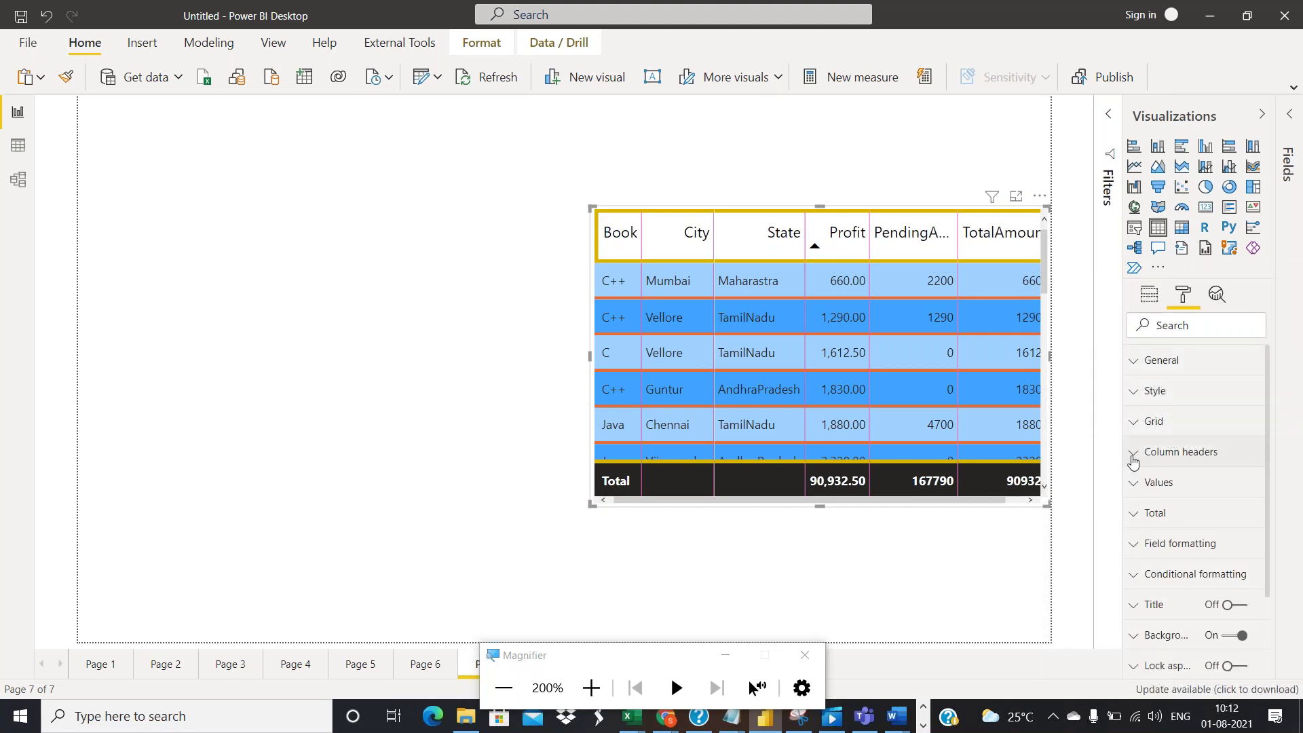
scroll(1183, 432, "down", 2)
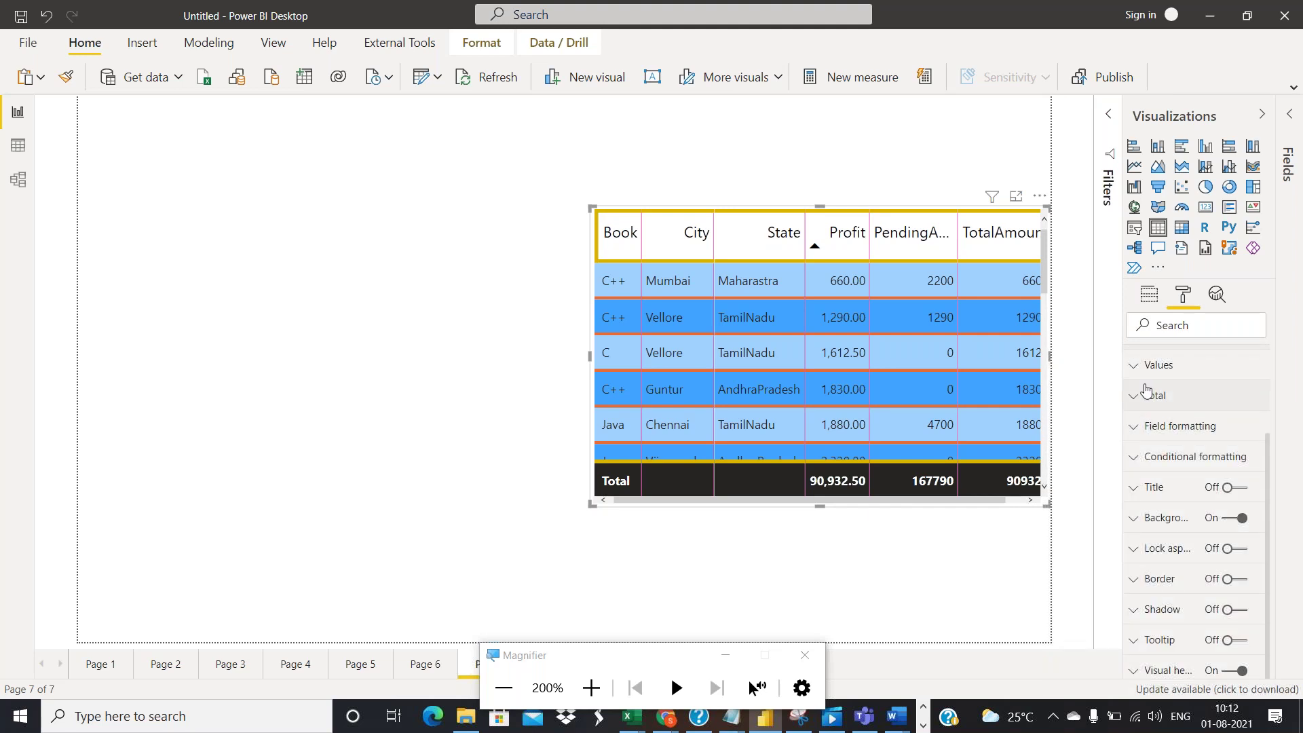
scroll(1146, 392, "up", 3)
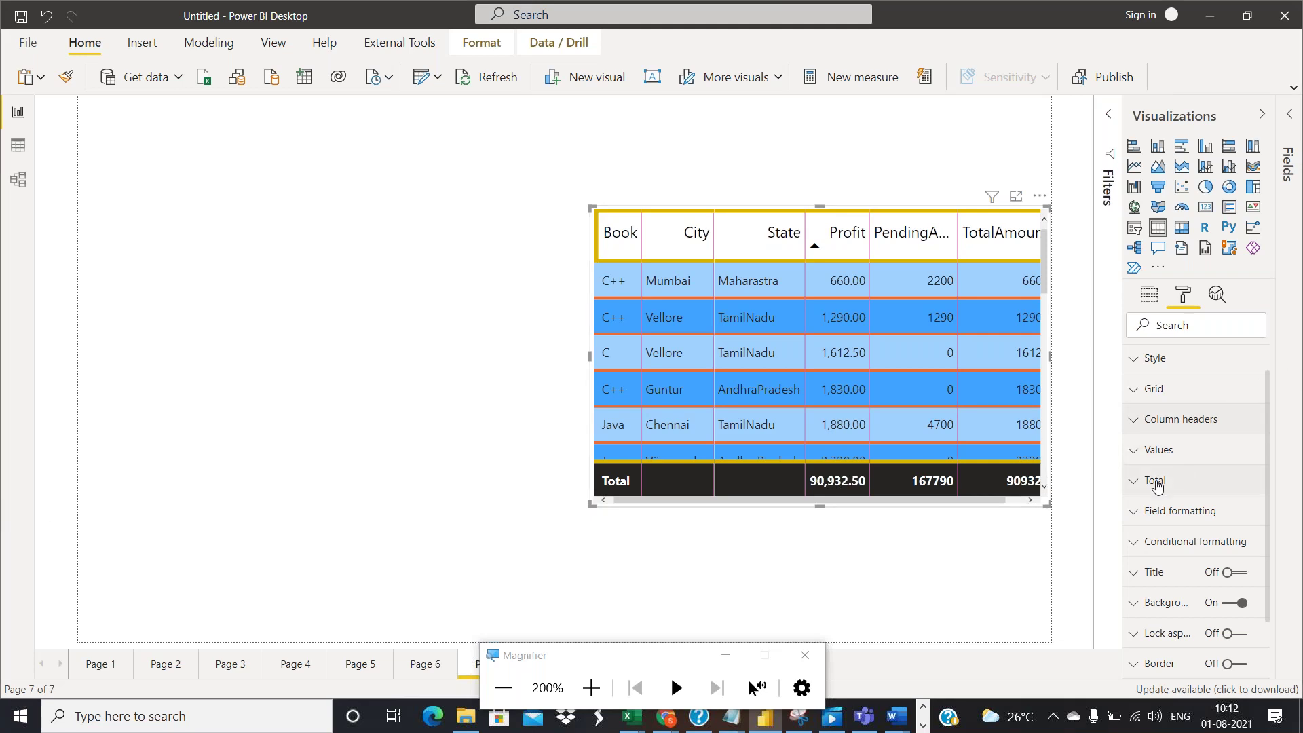
left_click(1167, 479)
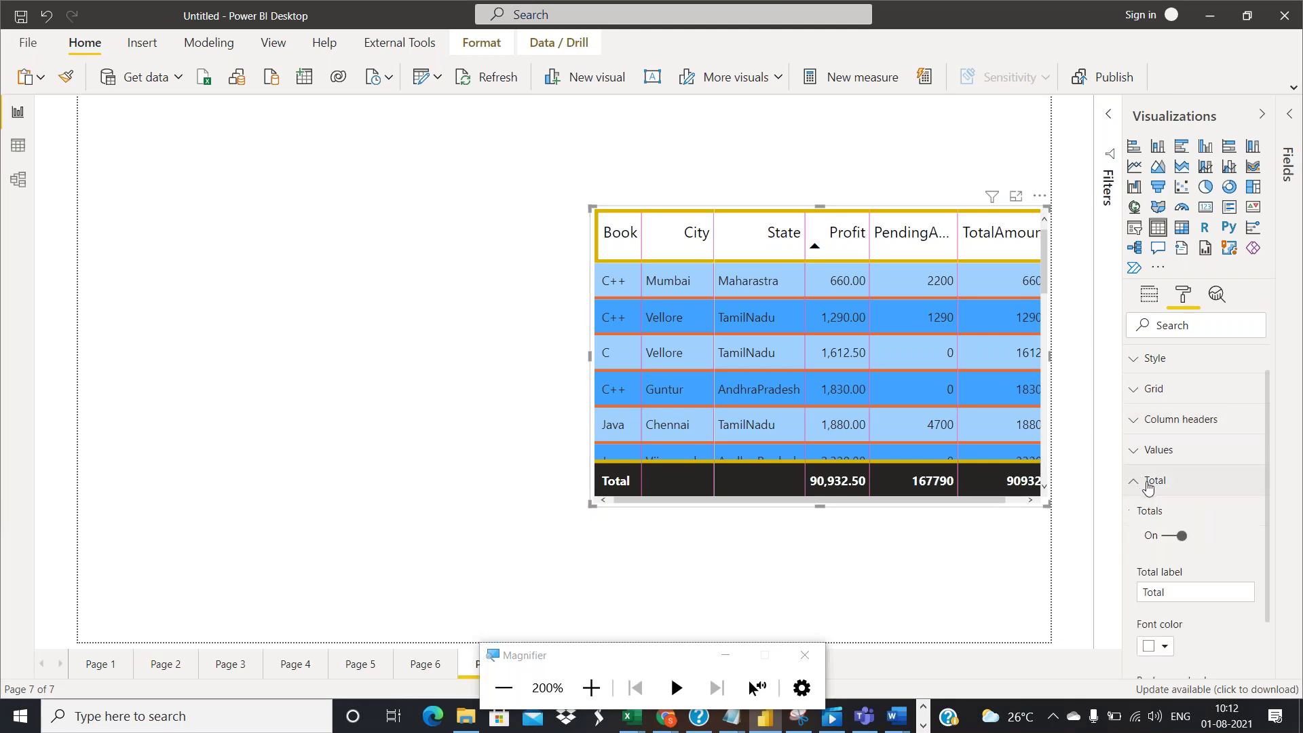
scroll(1168, 477, "down", 3)
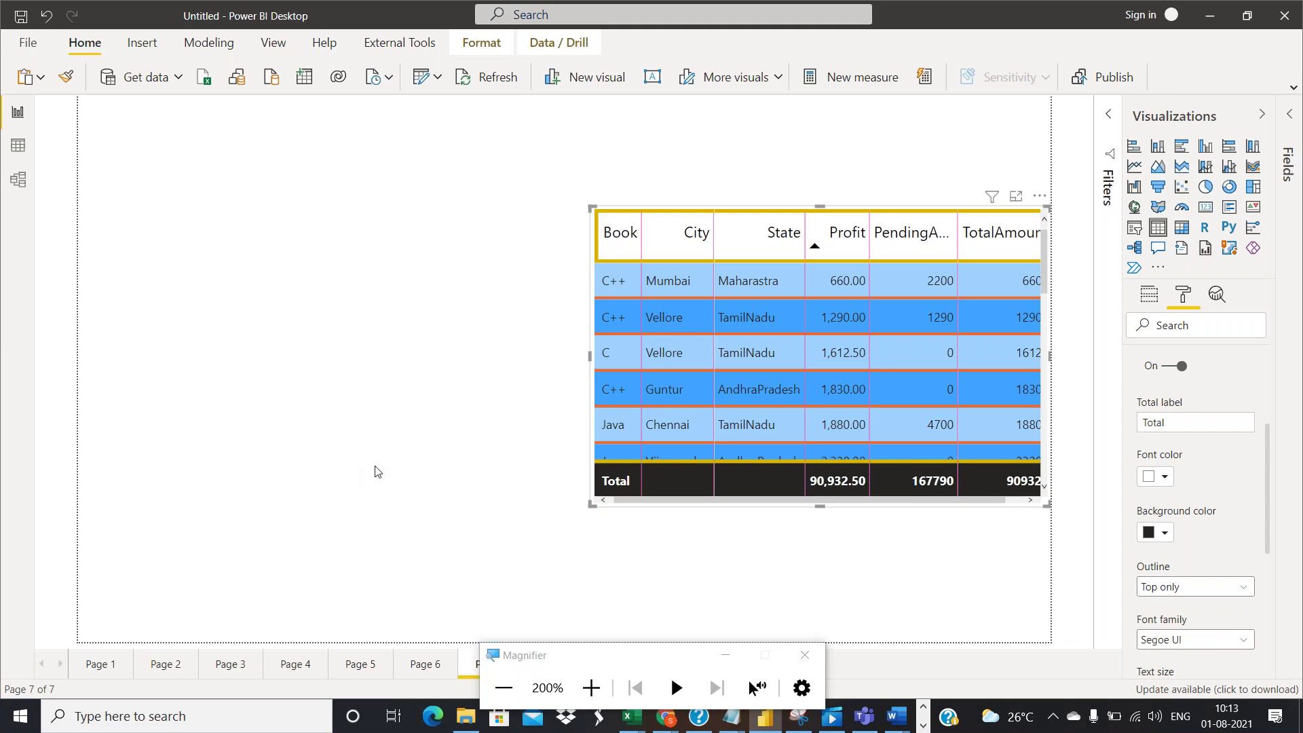
left_click(1169, 367)
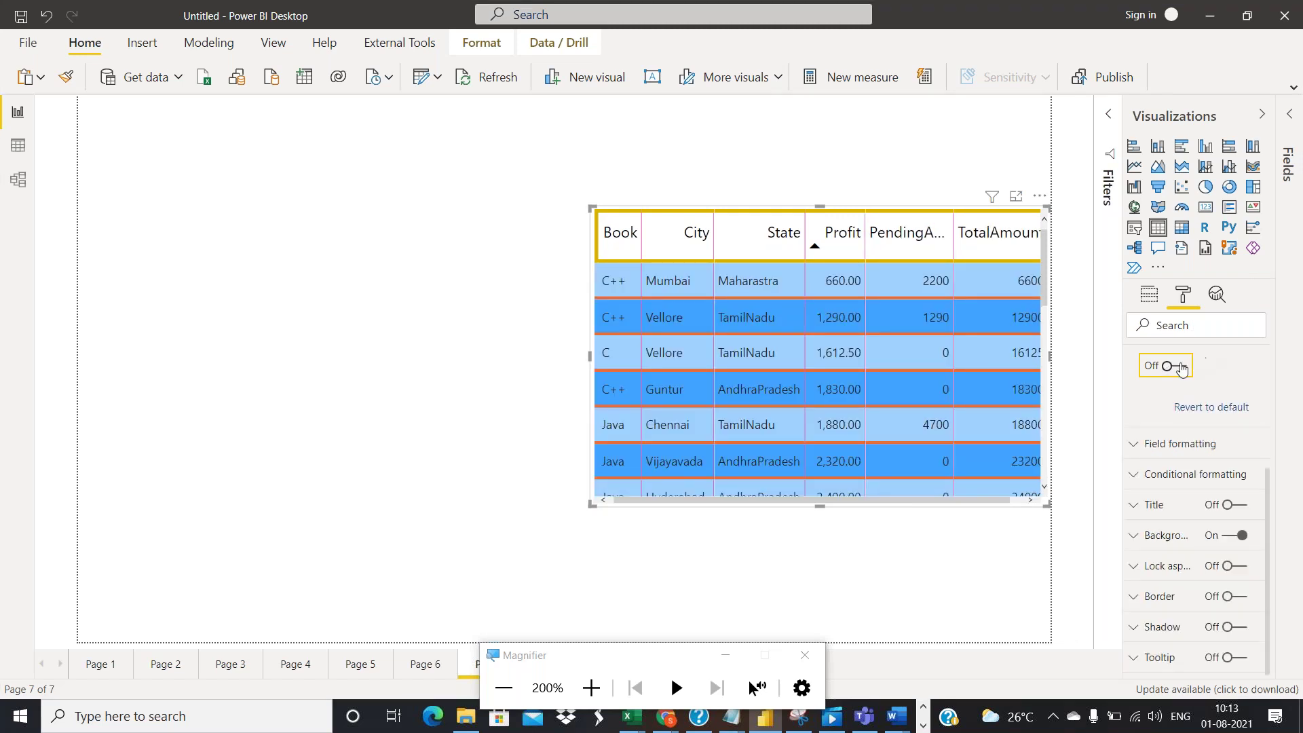
left_click(1182, 367)
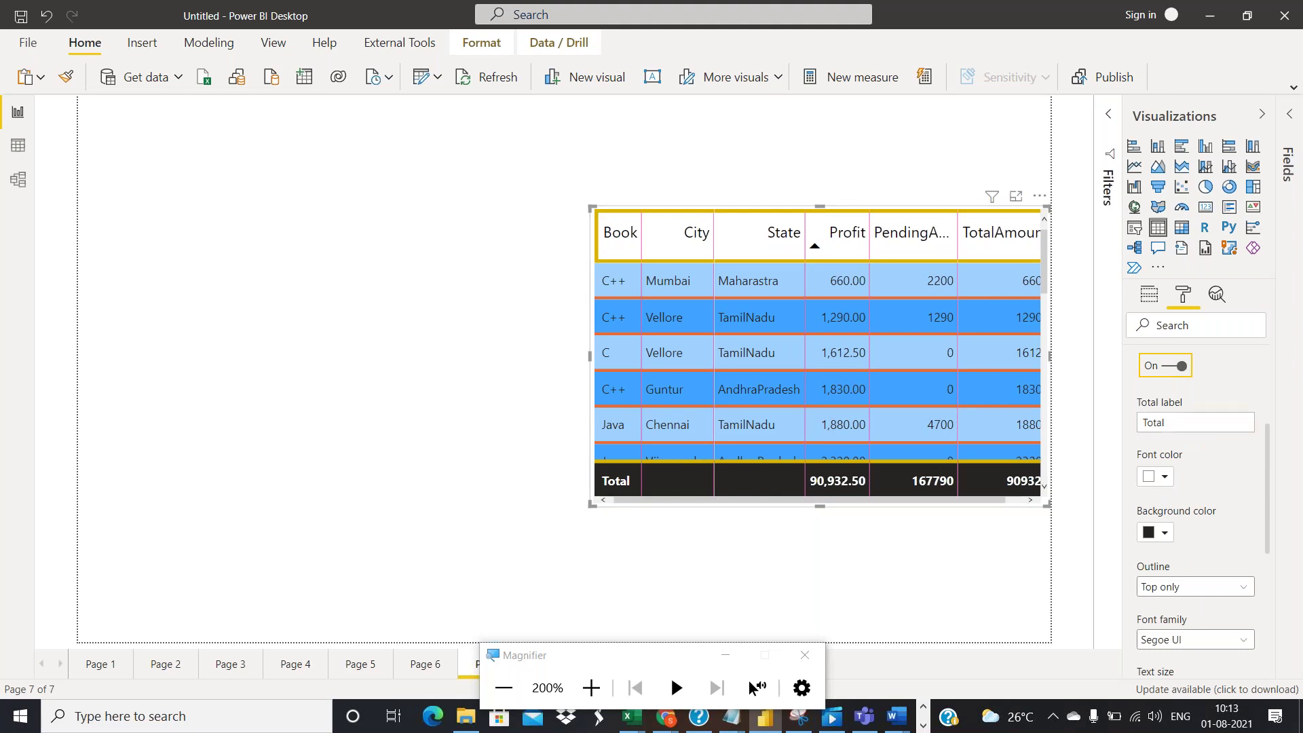
Change the label of the table's totals row to "Sum"
left_click(1192, 428)
key("ctrl+a")
type("Sum")
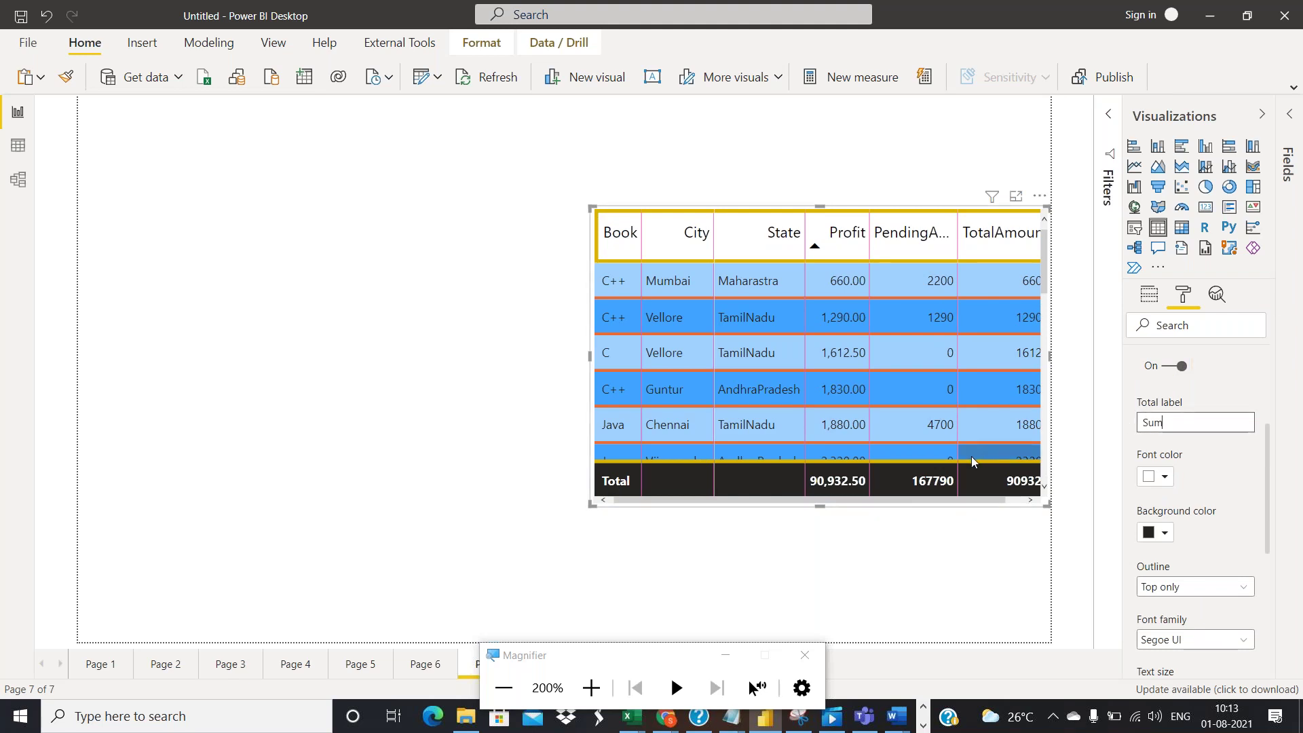
key("Return")
scroll(1153, 507, "down", 2)
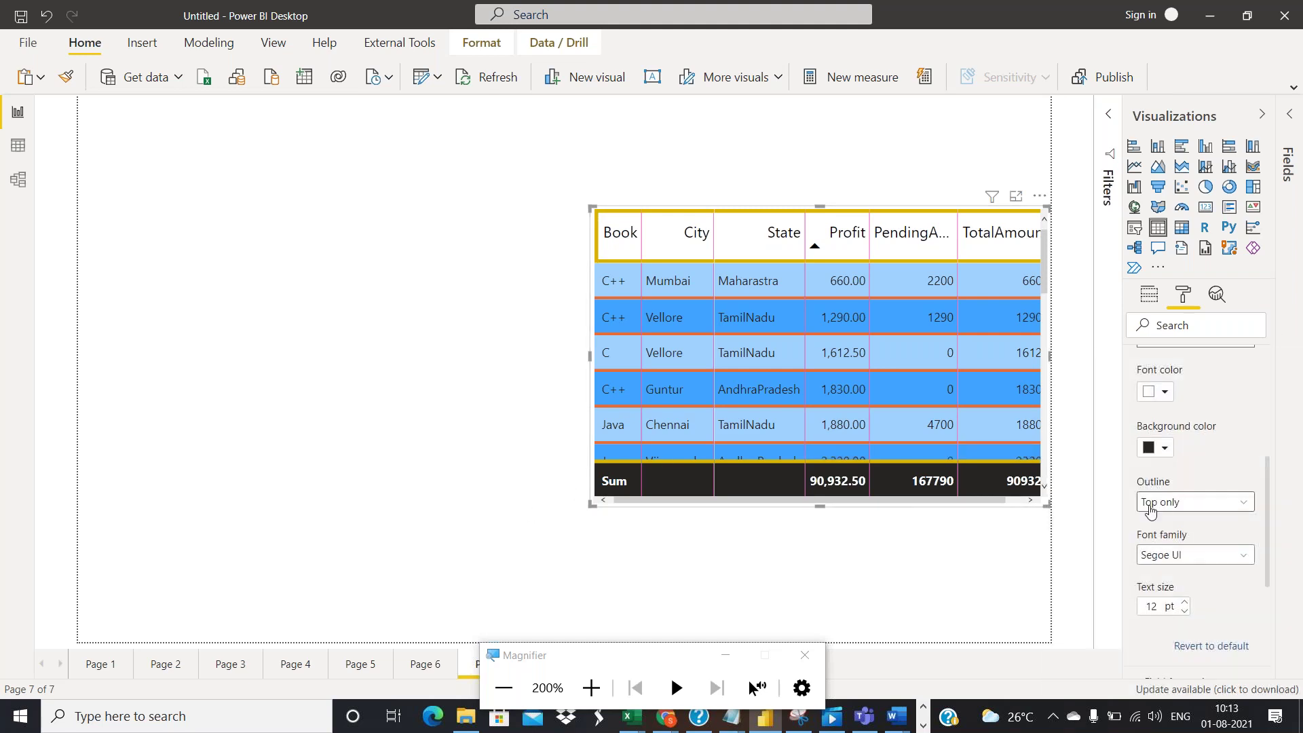
scroll(1149, 510, "down", 3)
scroll(1150, 511, "down", 3)
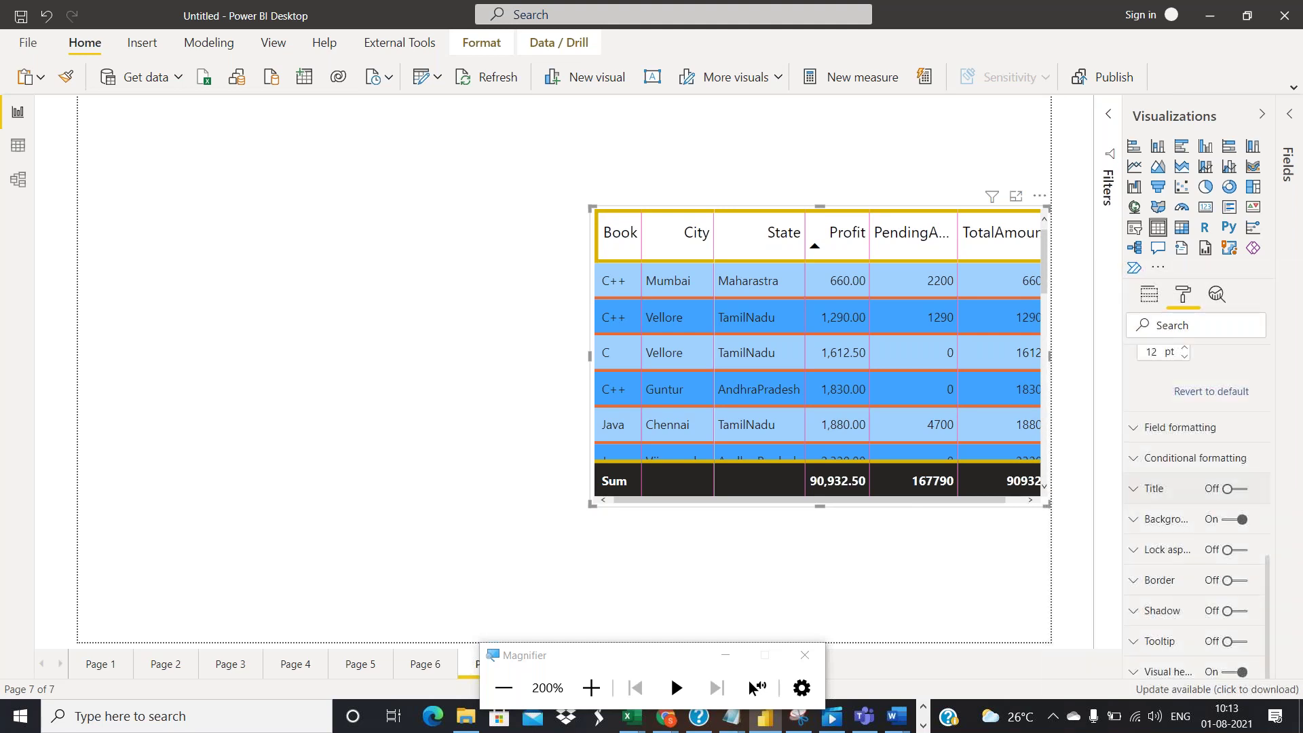
scroll(1143, 494, "up", 8)
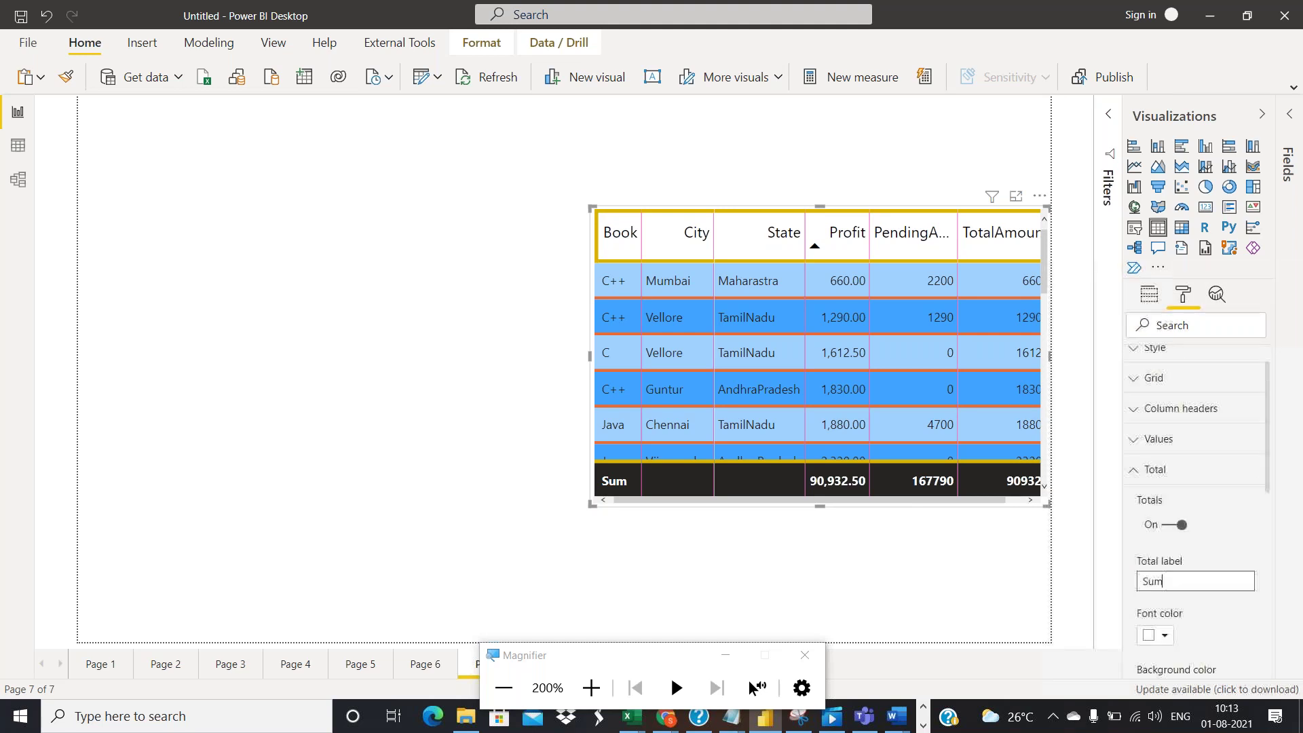
left_click(1142, 494)
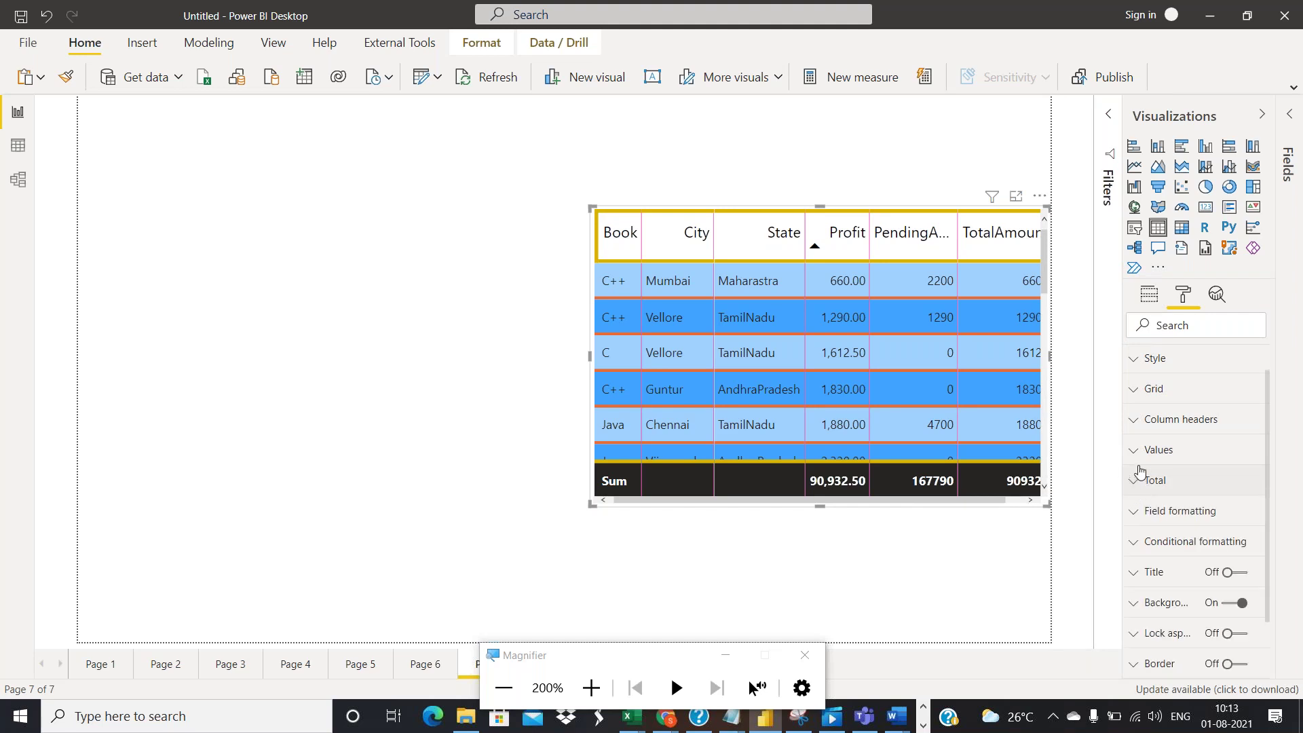
Set the table values' font color to blue and their background color to black for the odd rows
left_click(1147, 456)
scroll(1184, 491, "down", 2)
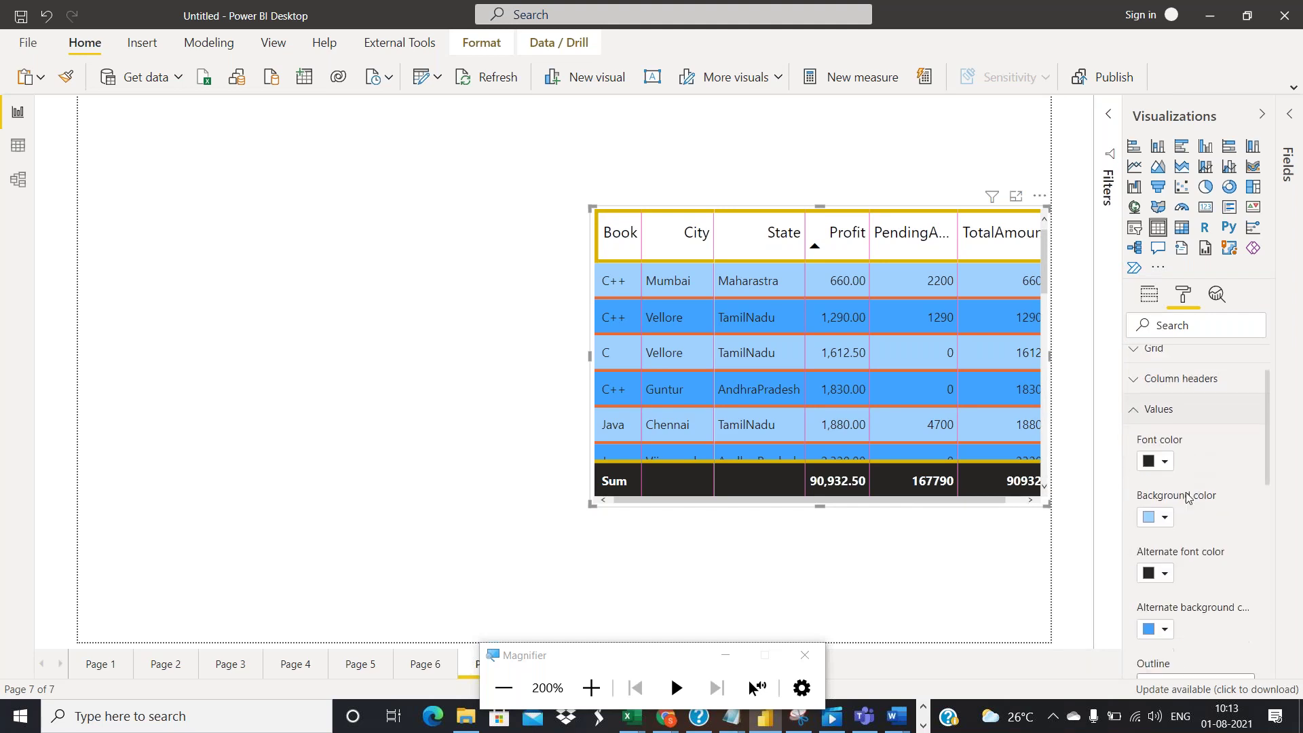
scroll(1184, 481, "down", 2)
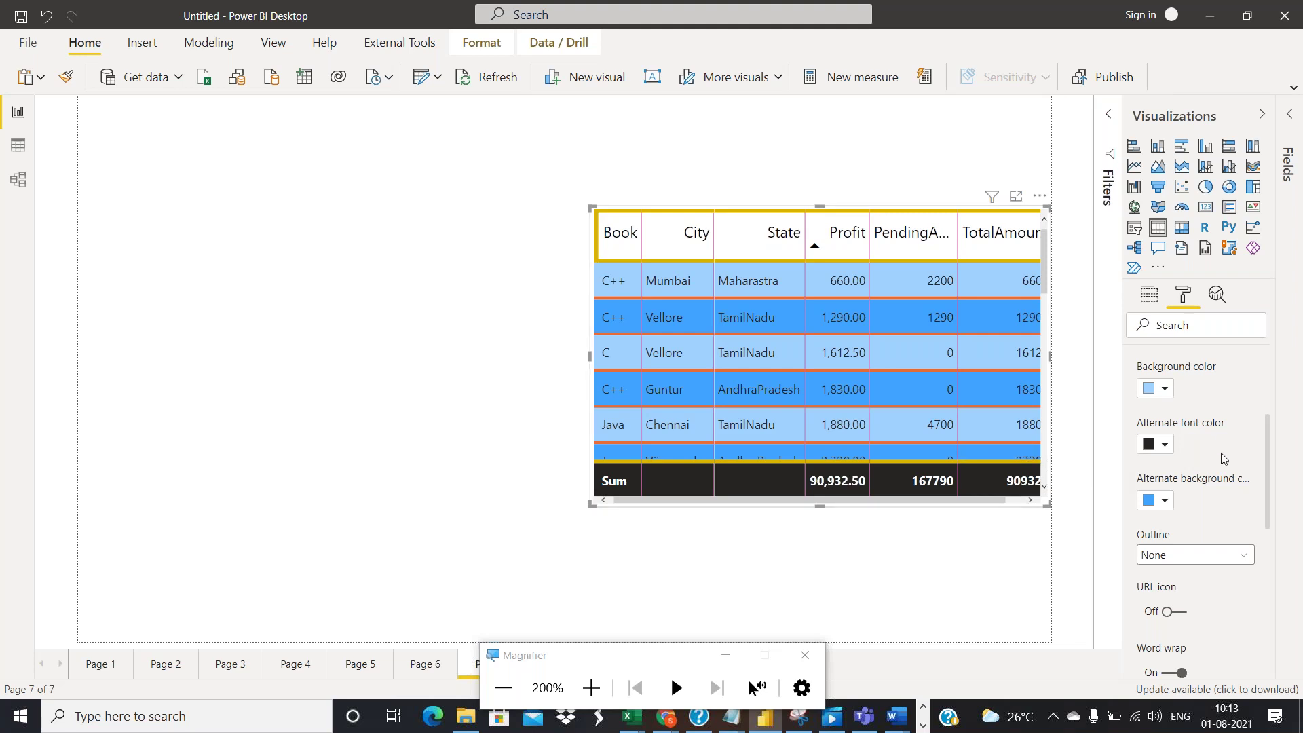
scroll(1221, 453, "up", 2)
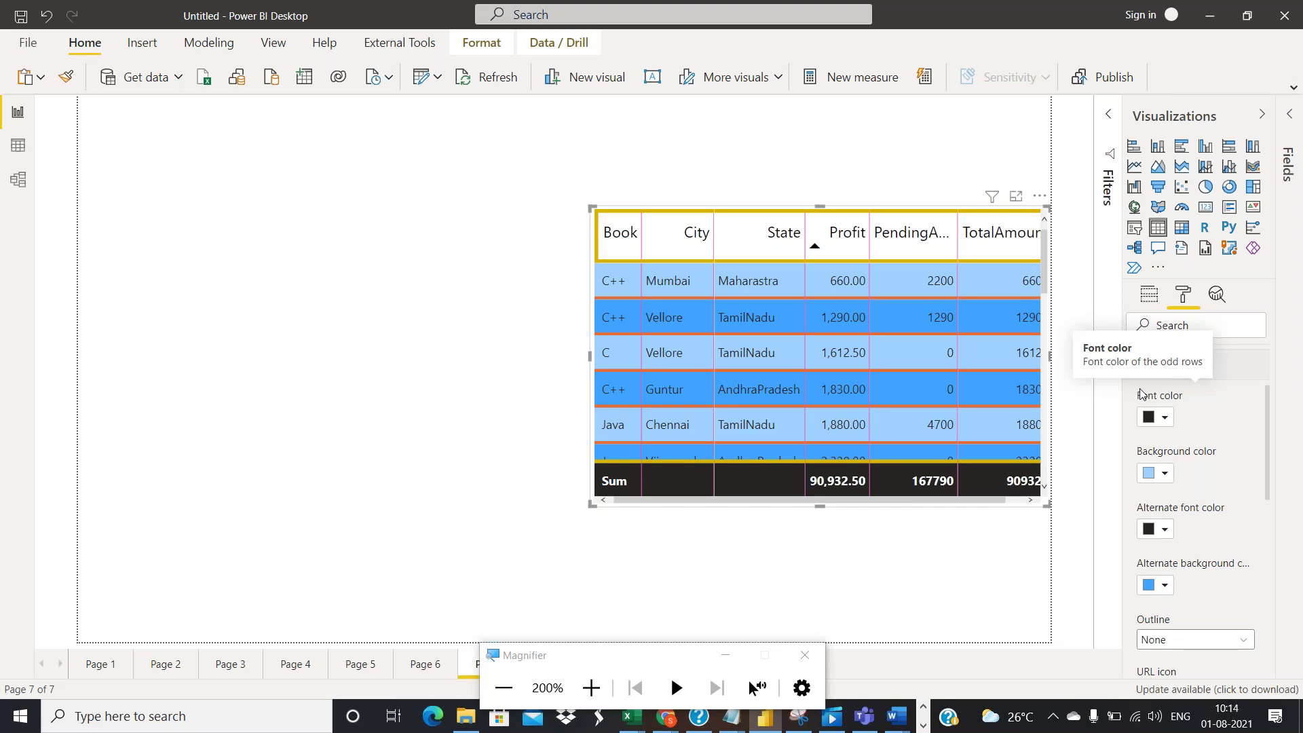
left_click(1164, 419)
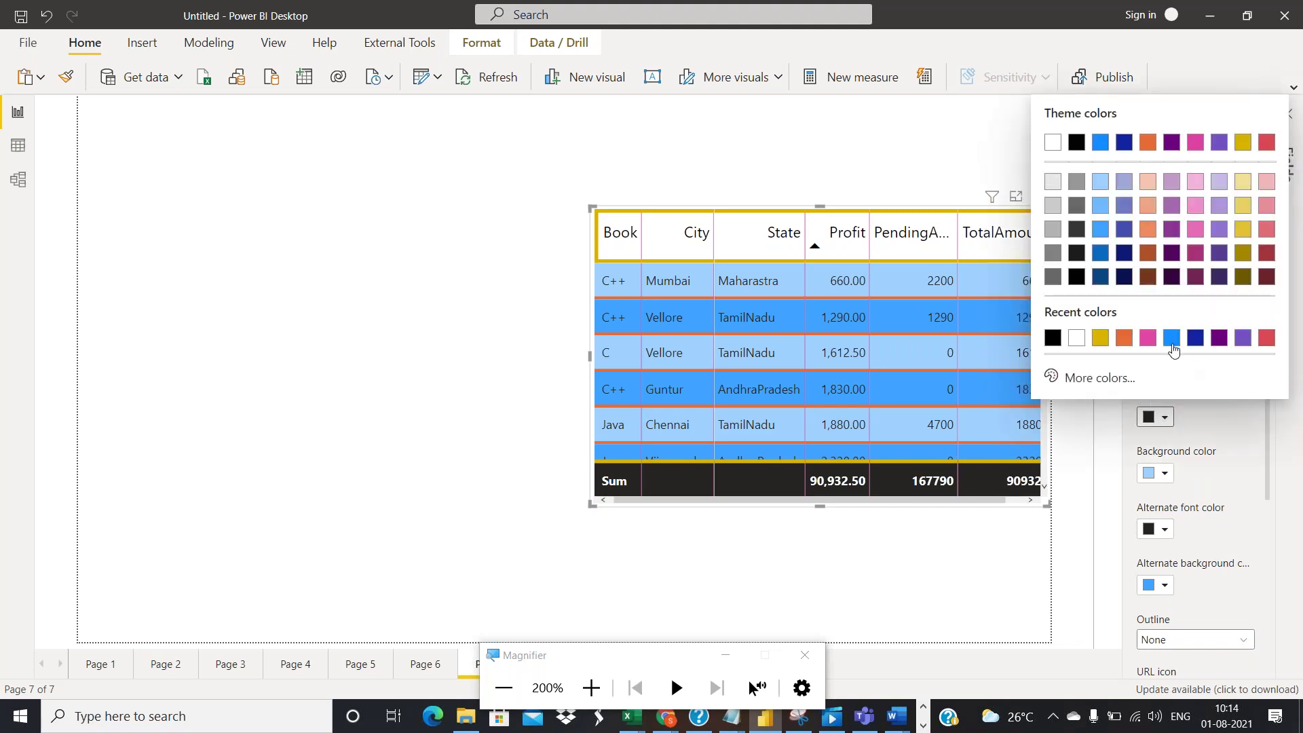
left_click(1167, 336)
left_click(1165, 473)
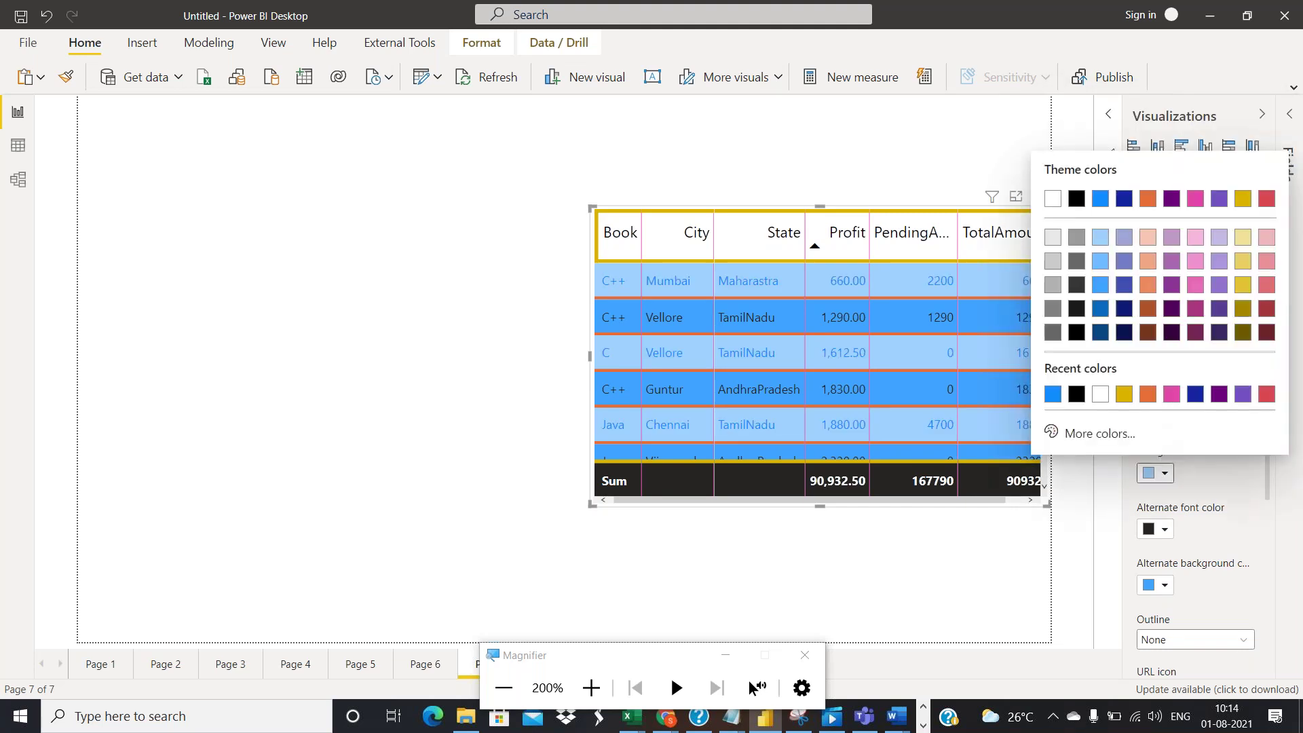
left_click(1076, 396)
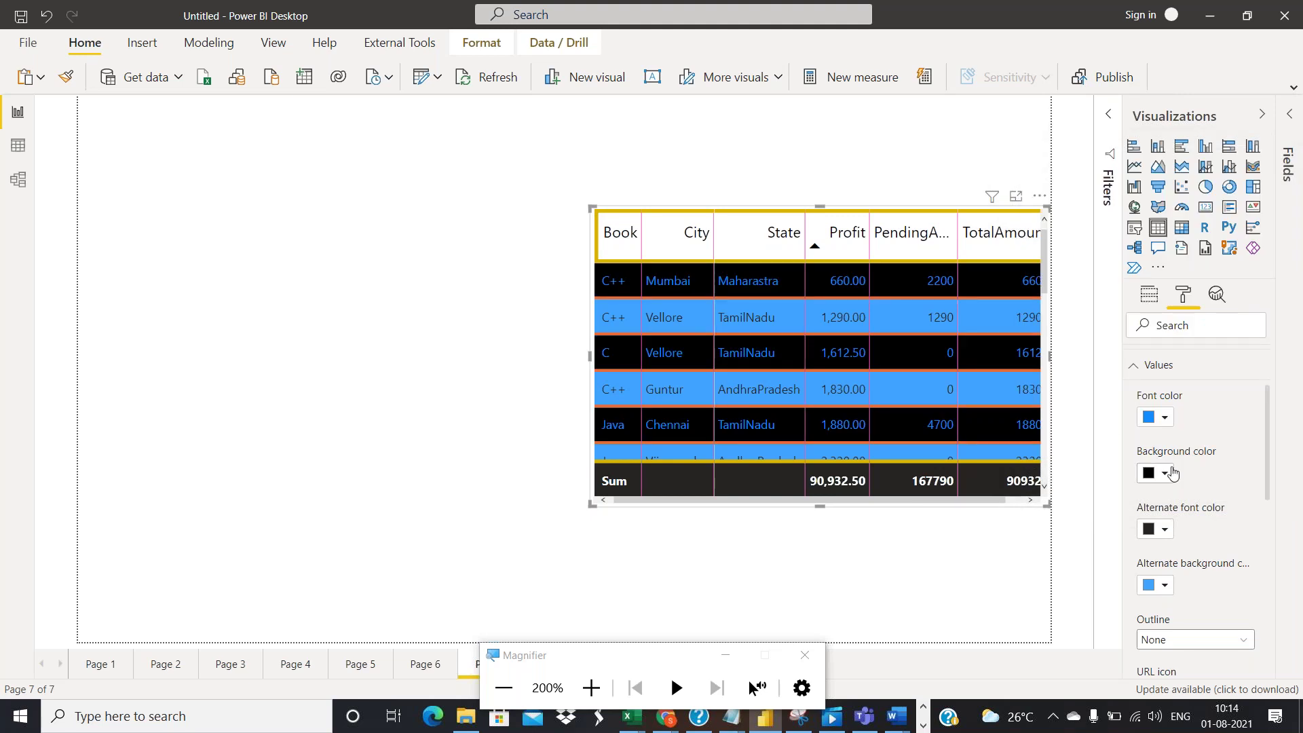
Set the values' alternate font color to blue and the alternate background color to dark yellow
left_click(1162, 531)
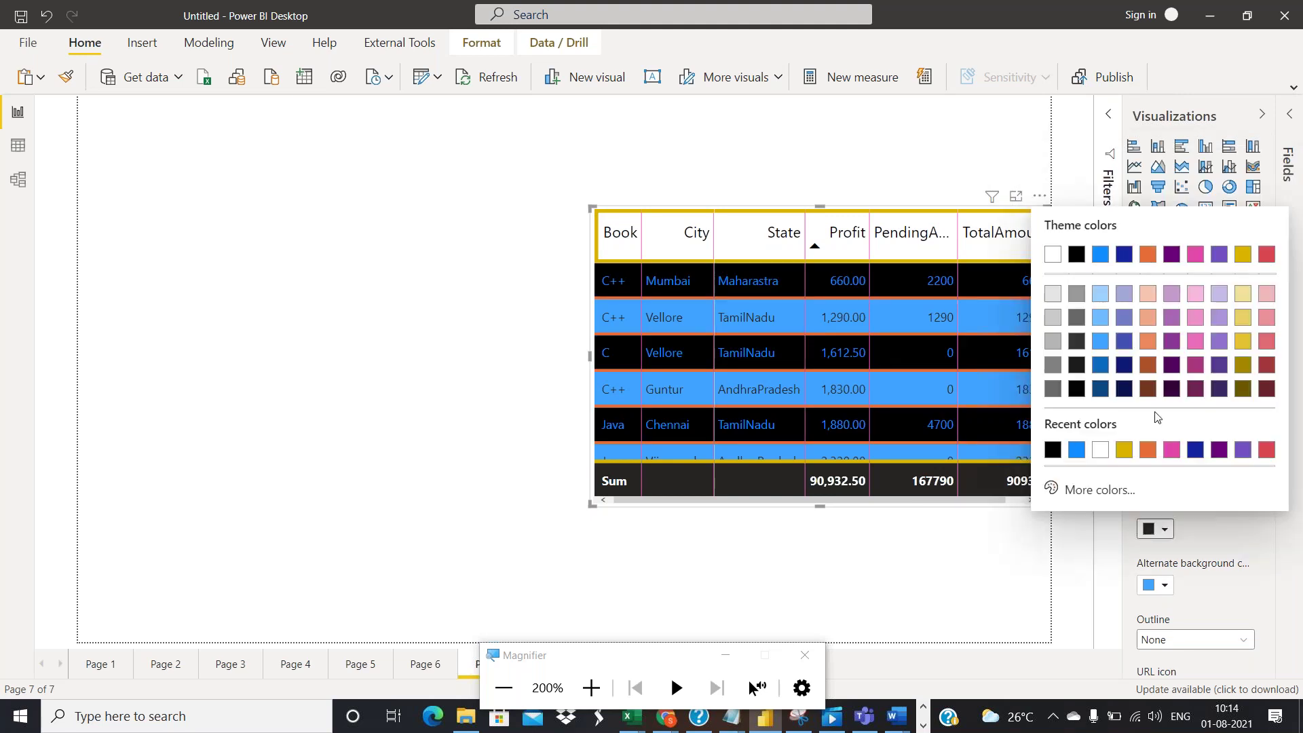
left_click(1082, 448)
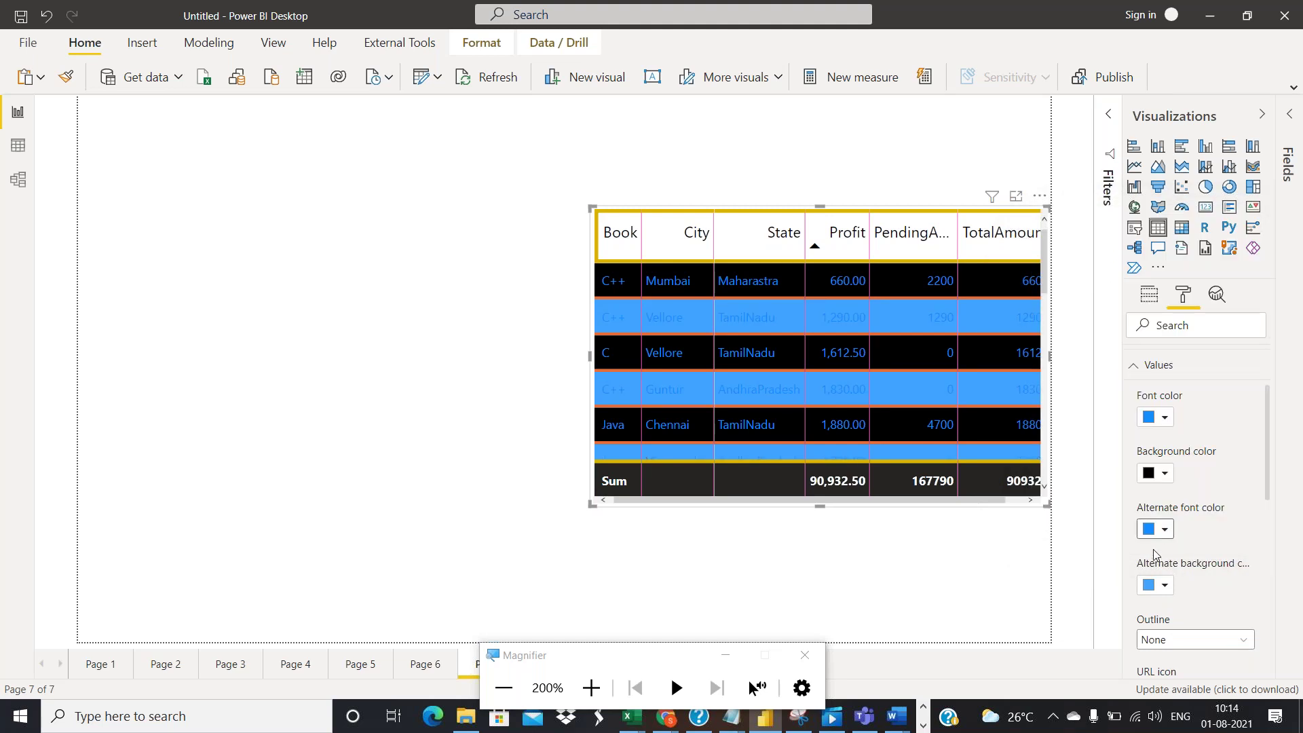
left_click(1158, 588)
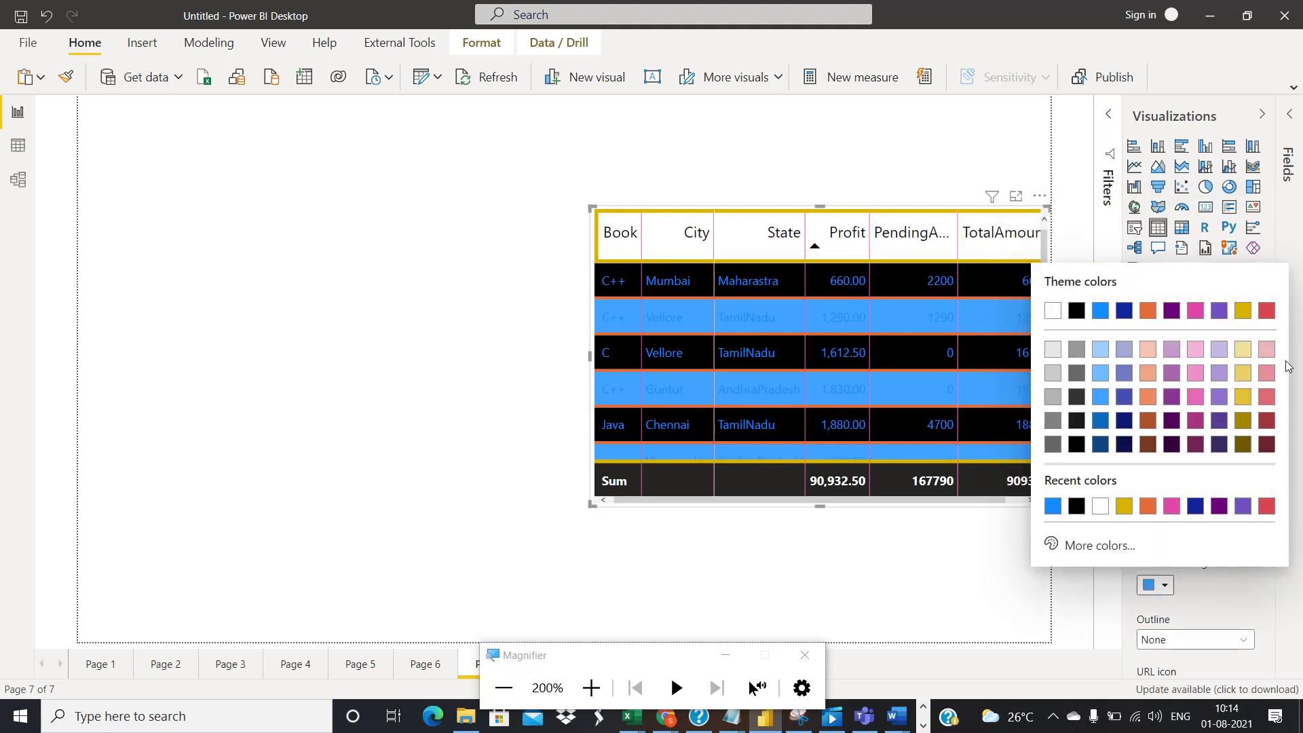
left_click(1244, 312)
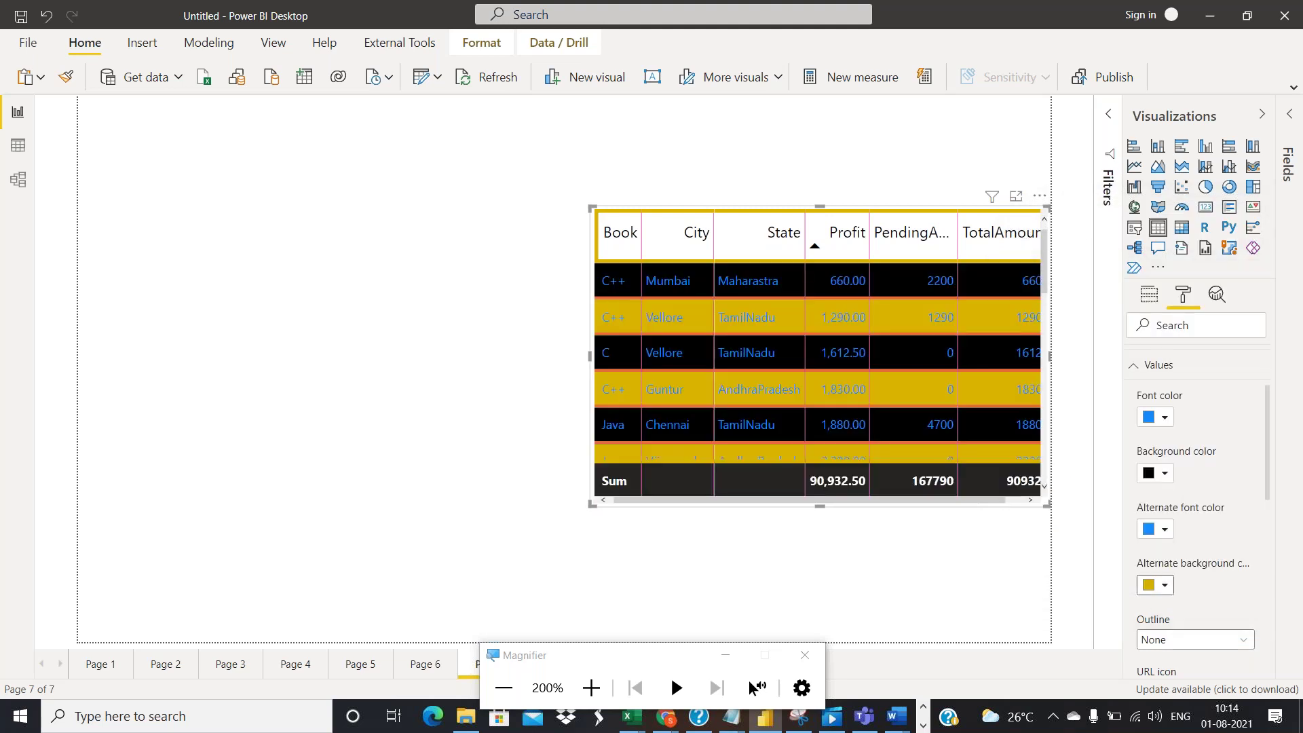
Examine the outline choices for the table values and the remaining Values settings without changing them
scroll(1203, 502, "down", 2)
scroll(1199, 478, "down", 2)
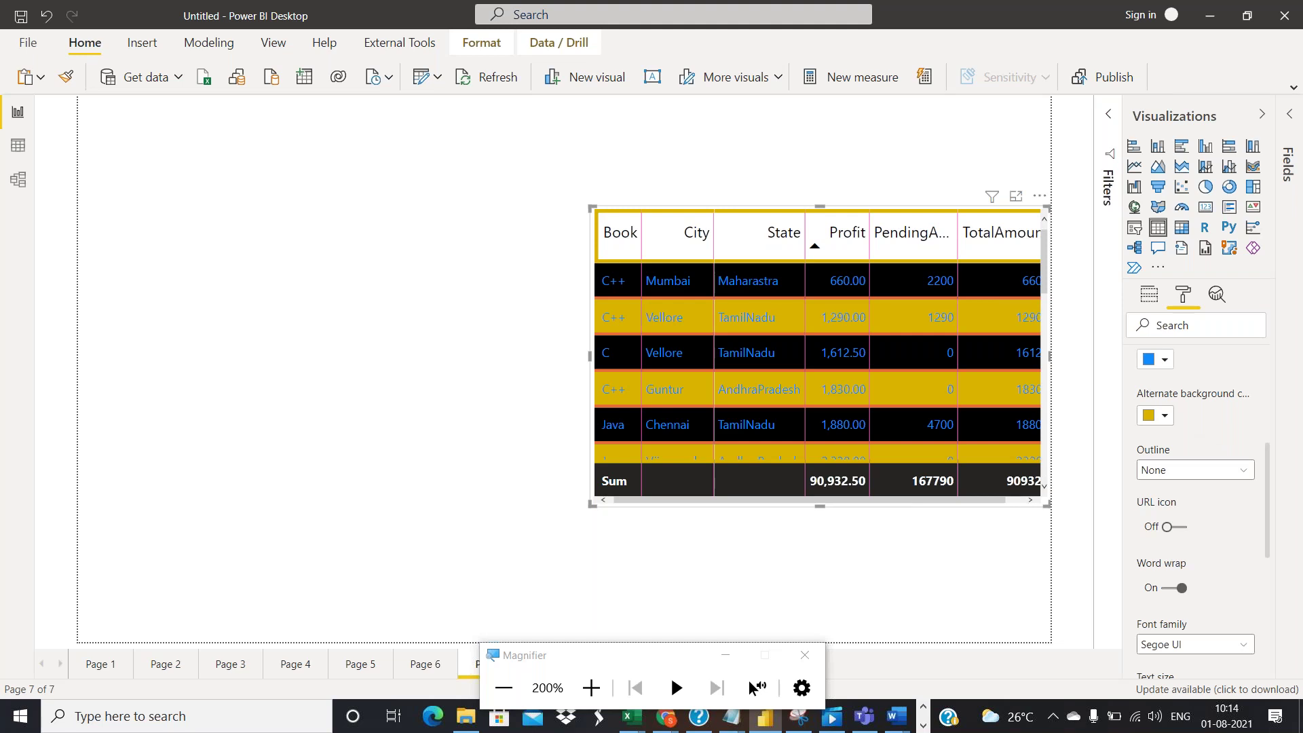
left_click(1179, 468)
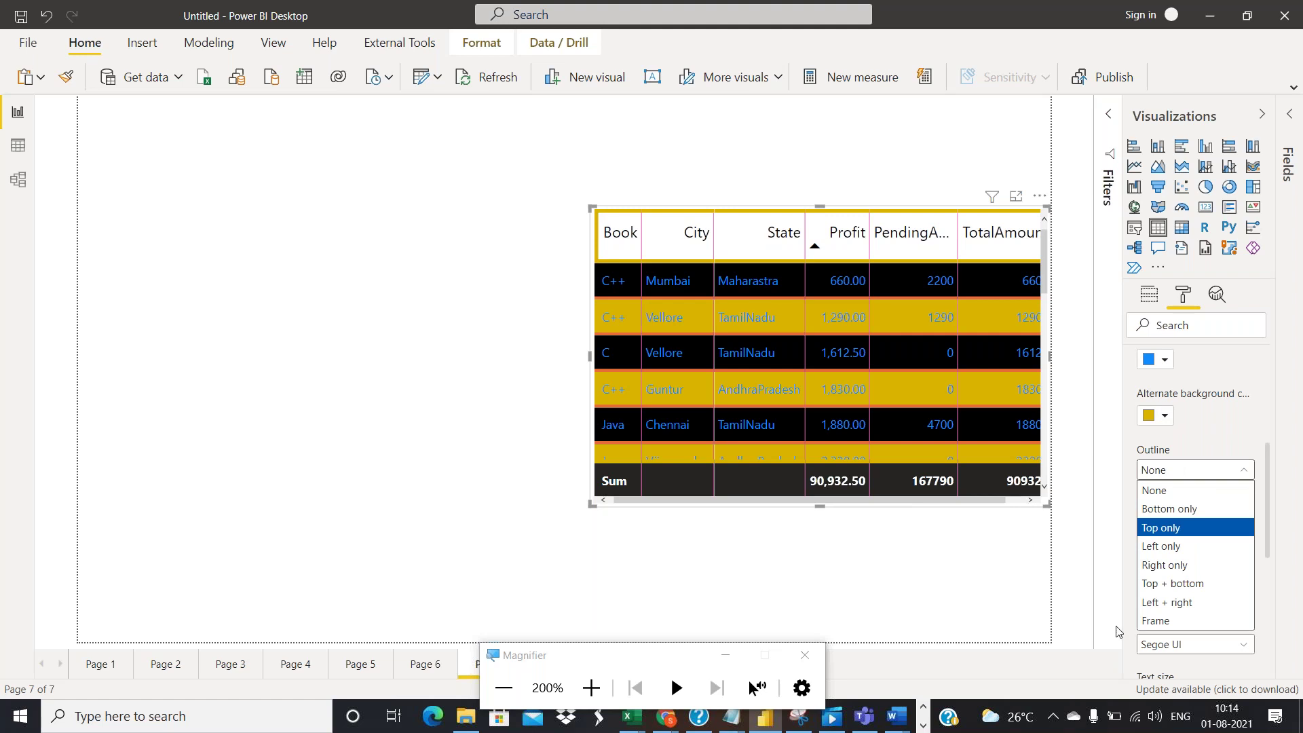
left_click(1123, 510)
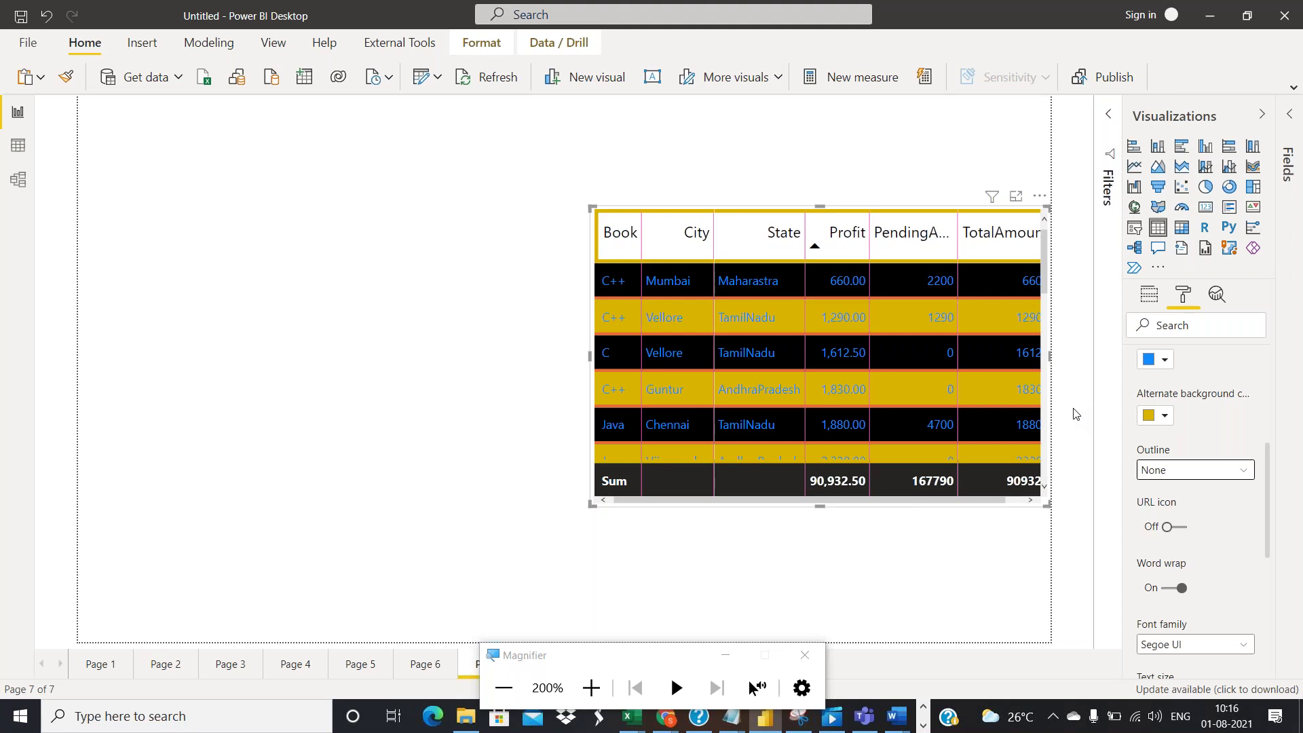
scroll(1224, 435, "down", 3)
scroll(1224, 435, "down", 3)
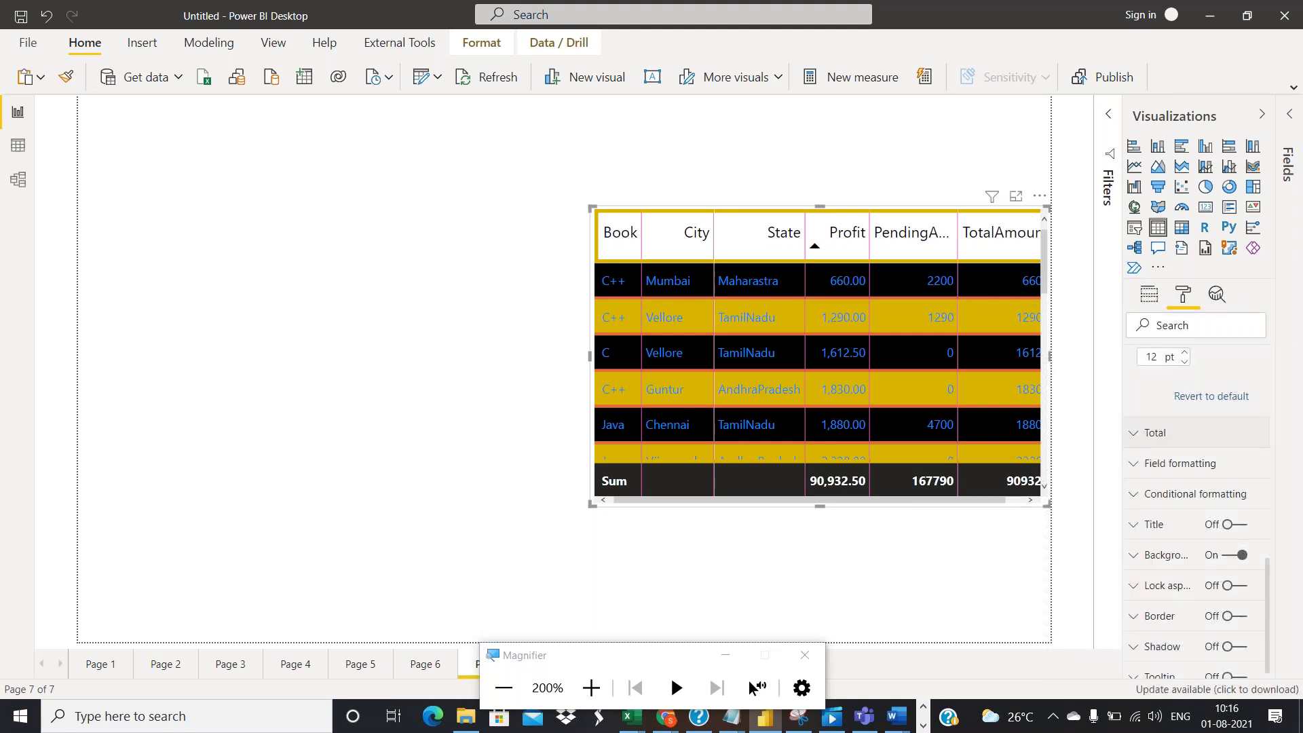
Set the Book field's font color to pink and its background color to white in the table's field formatting
scroll(1196, 475, "up", 6)
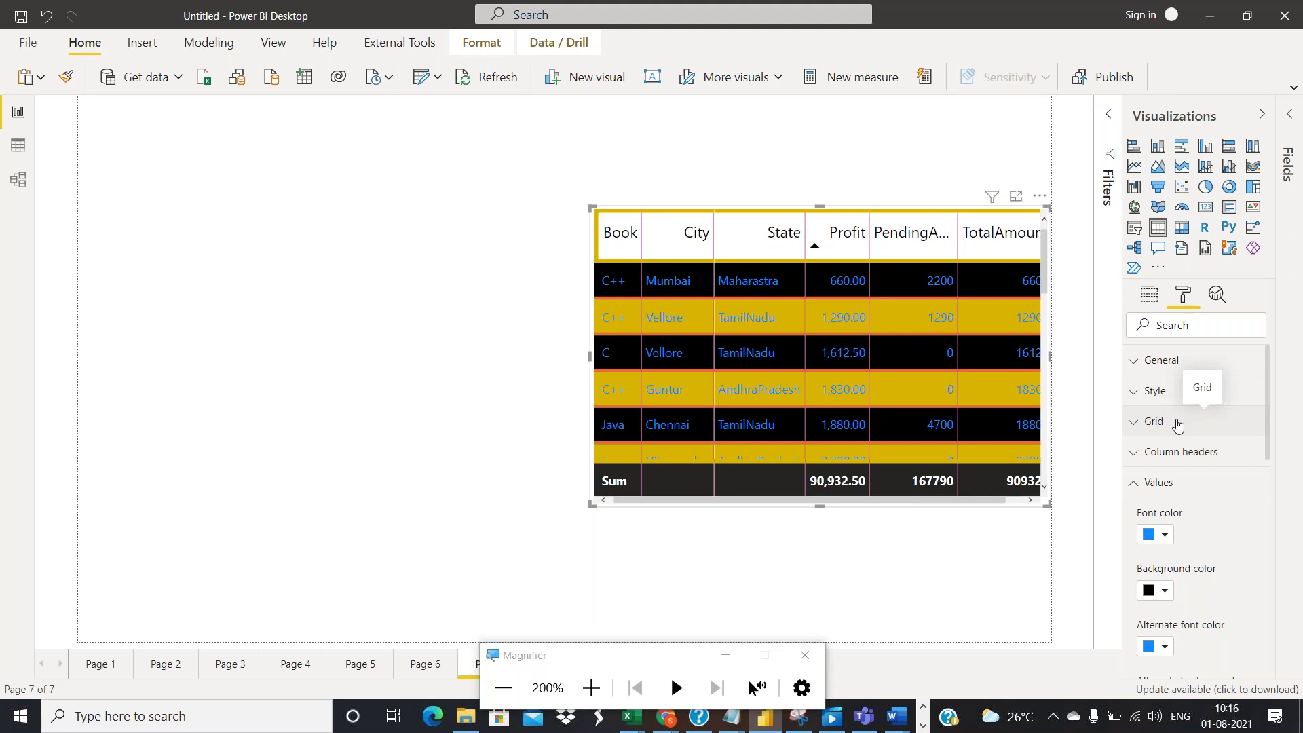
scroll(1178, 424, "down", 10)
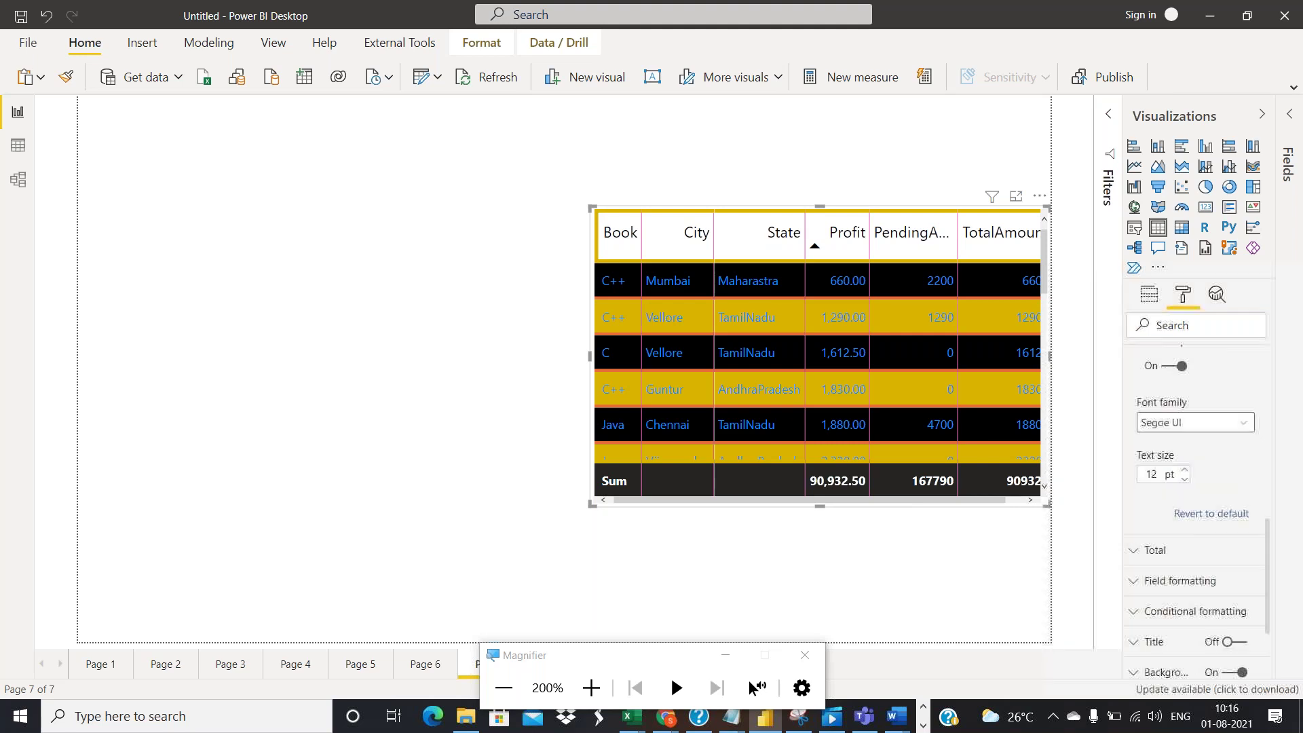
scroll(1191, 440, "down", 1)
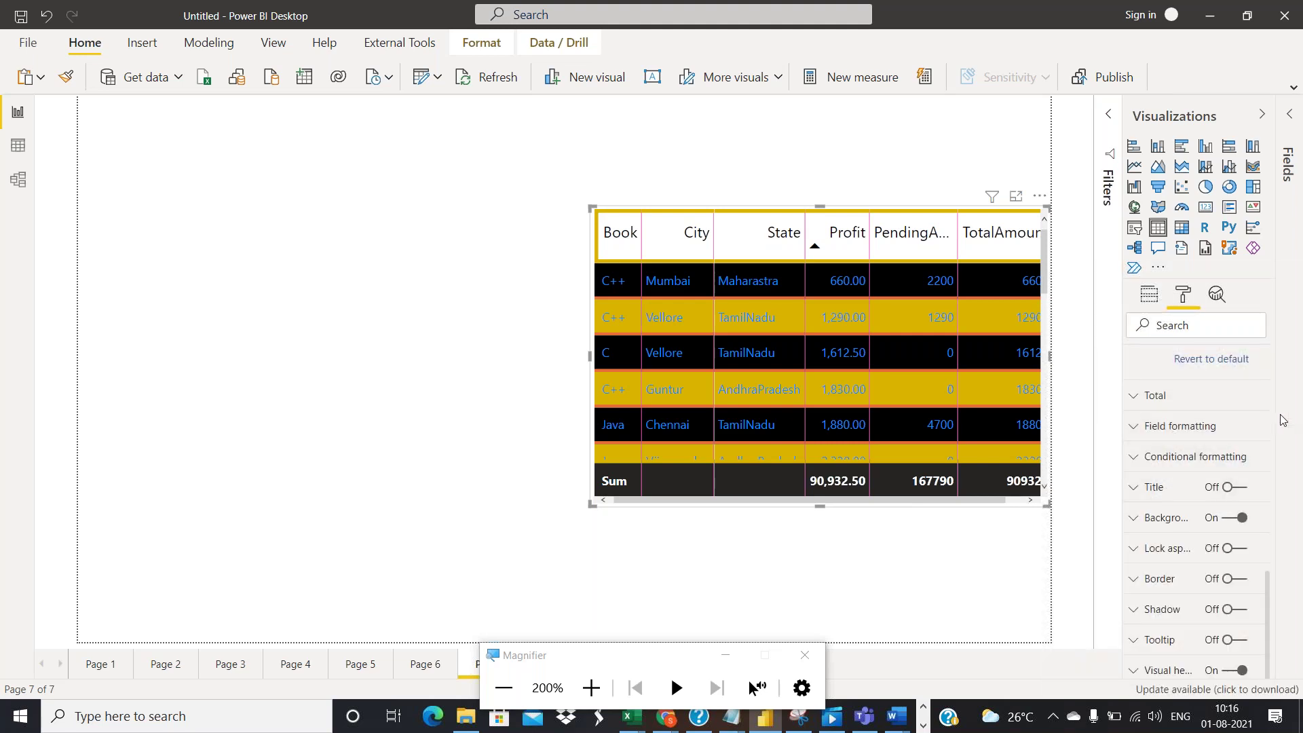
left_click(1146, 428)
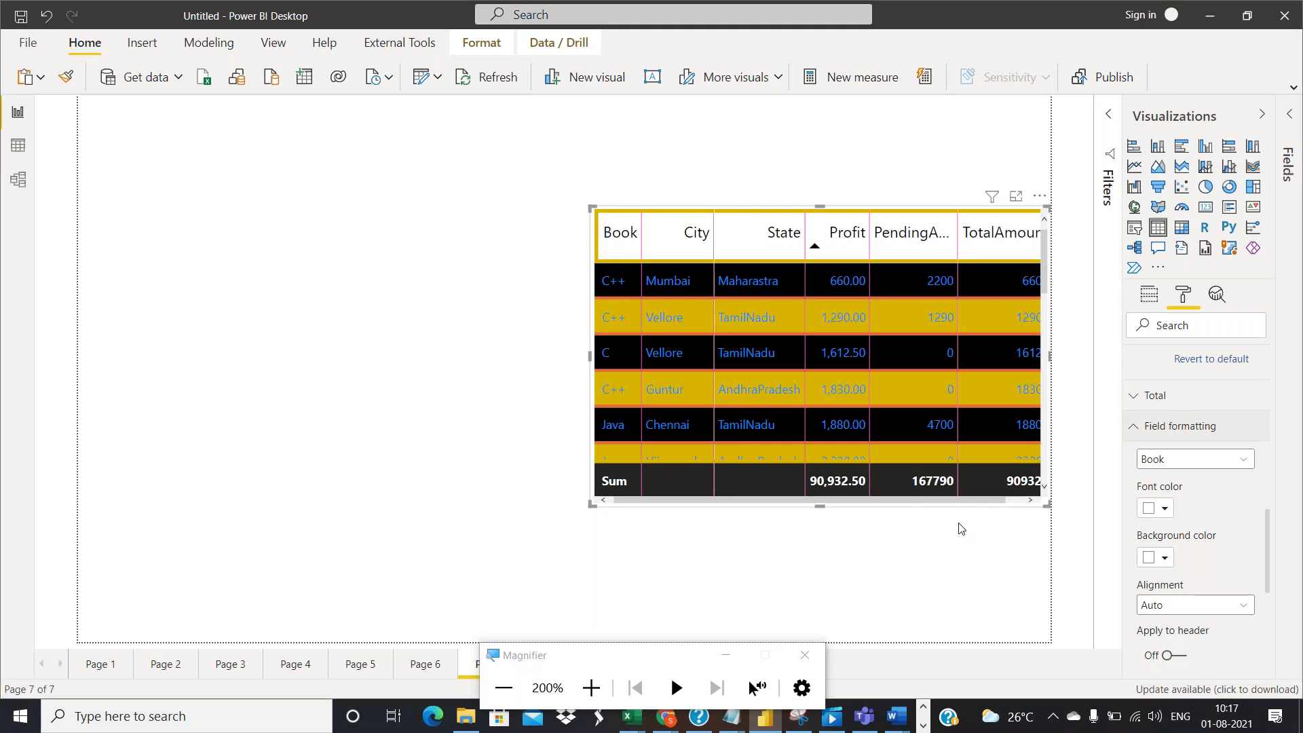
left_click(1203, 465)
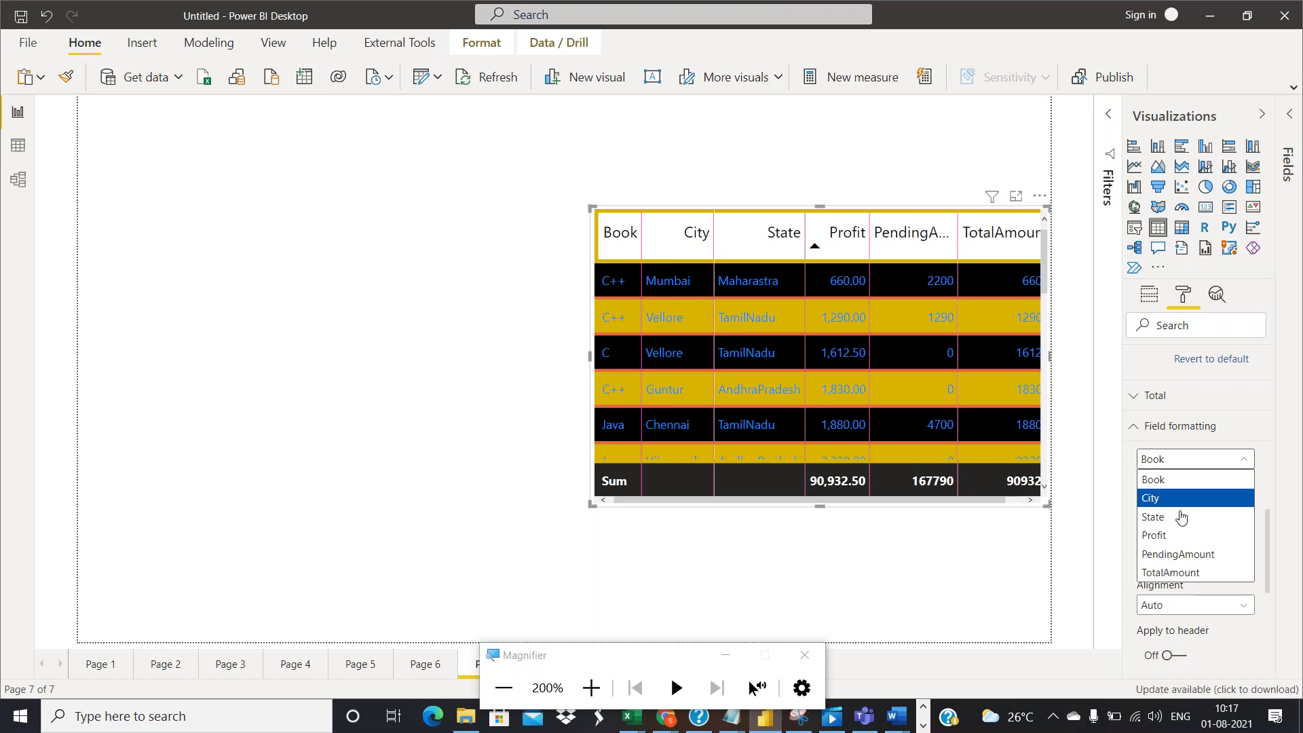
left_click(1177, 482)
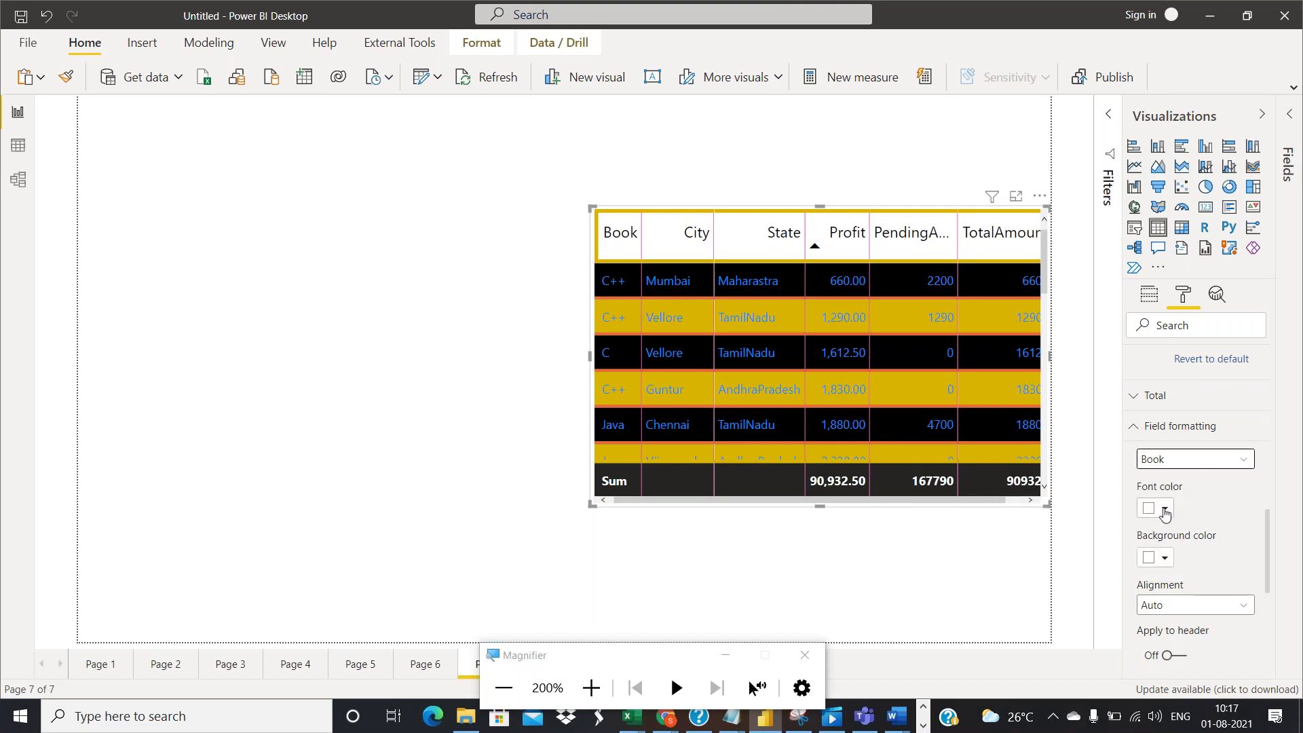
left_click(1165, 508)
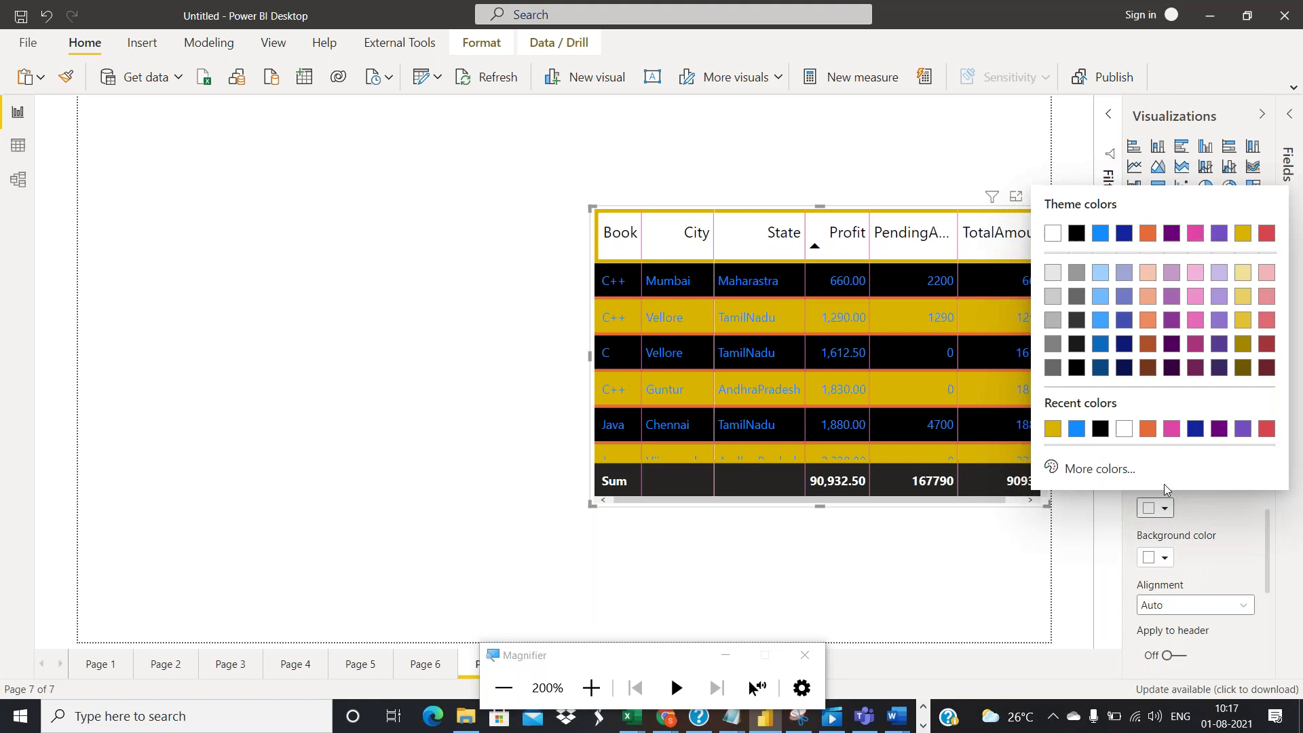
left_click(1172, 428)
left_click(1156, 559)
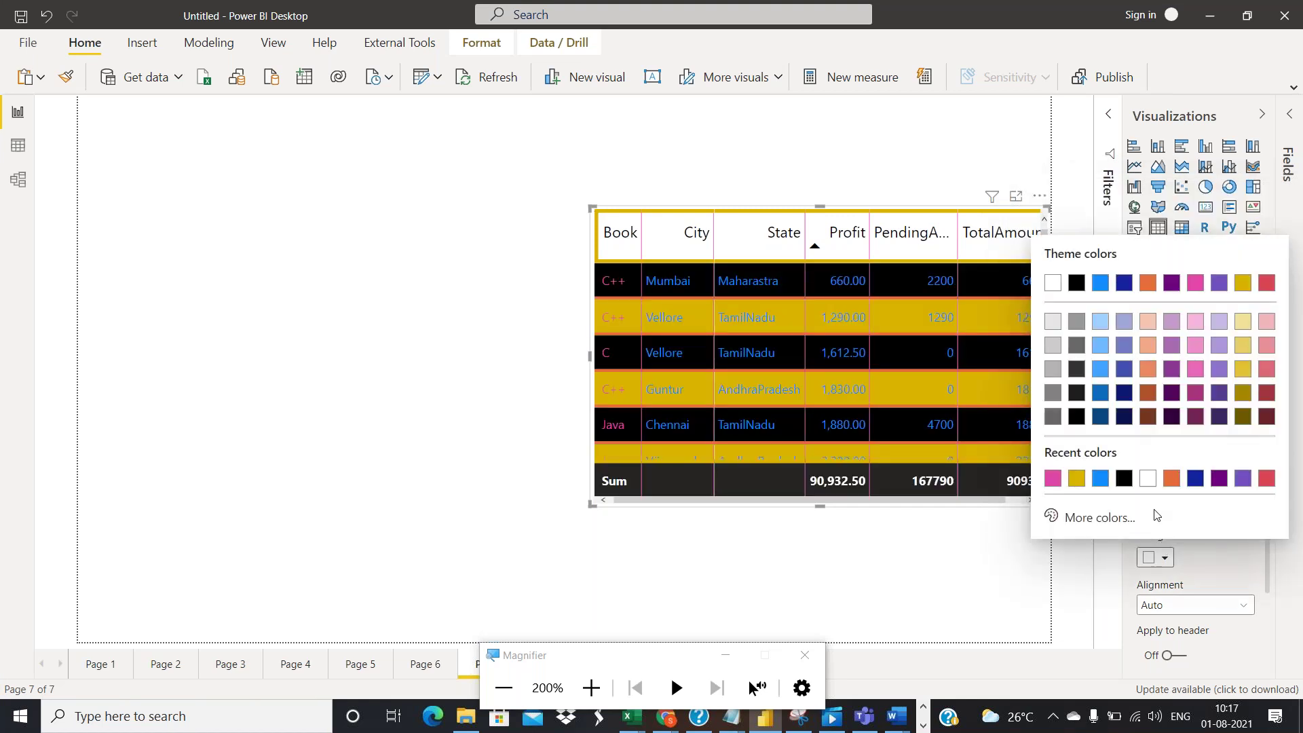
left_click(1148, 480)
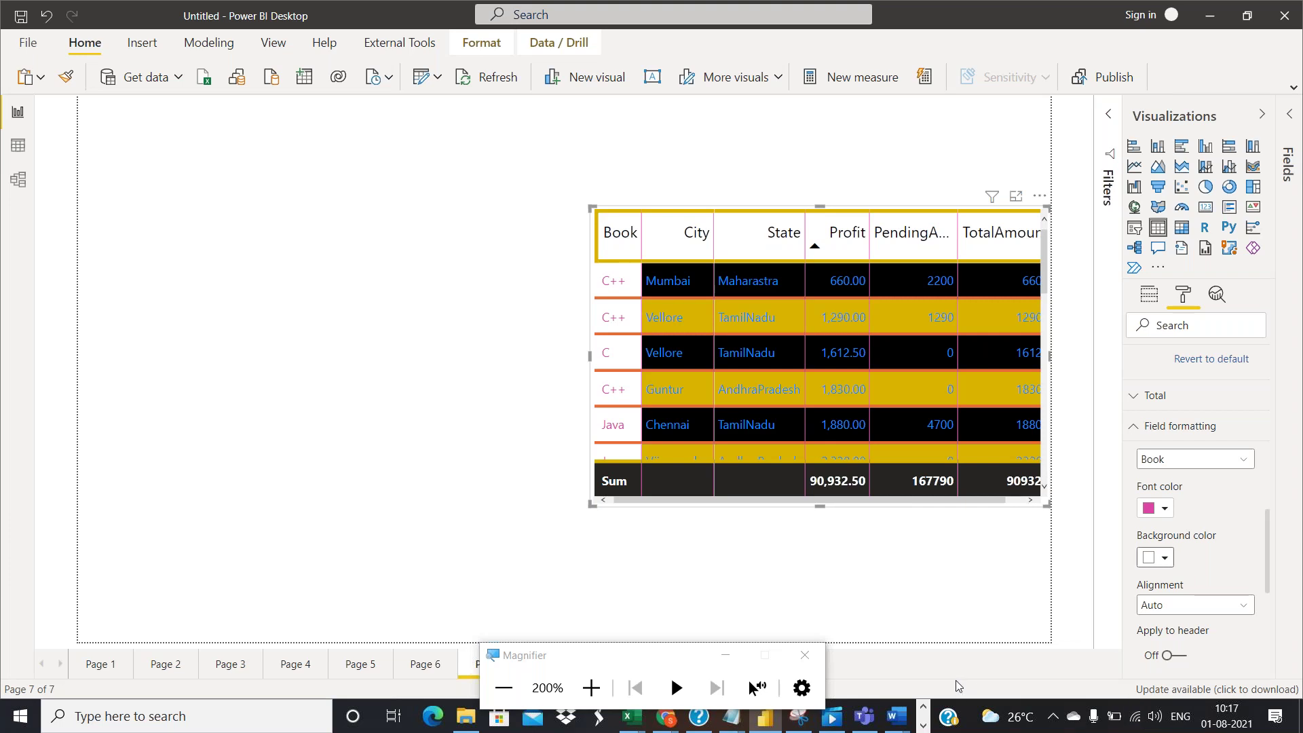
Center the Book field and apply its field formatting to the header and the total as well as the values
left_click(1215, 606)
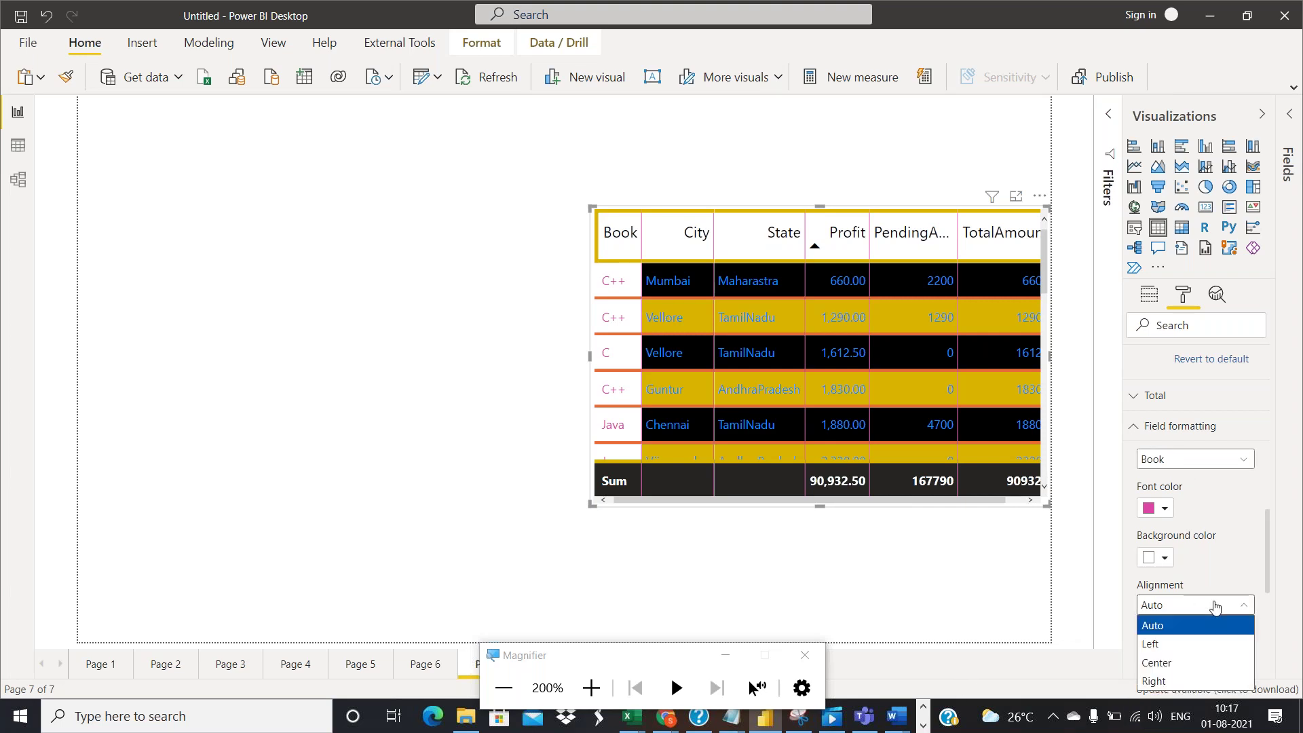
left_click(1206, 662)
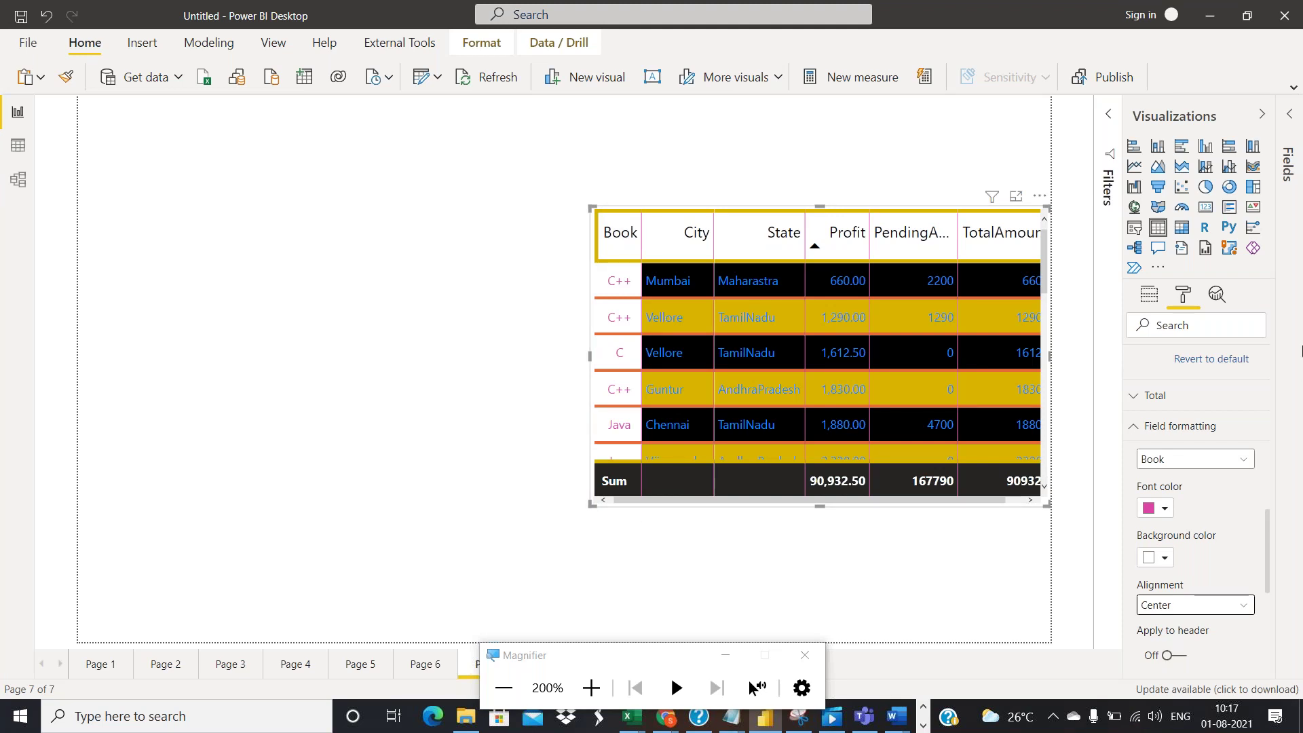
scroll(1236, 577, "down", 3)
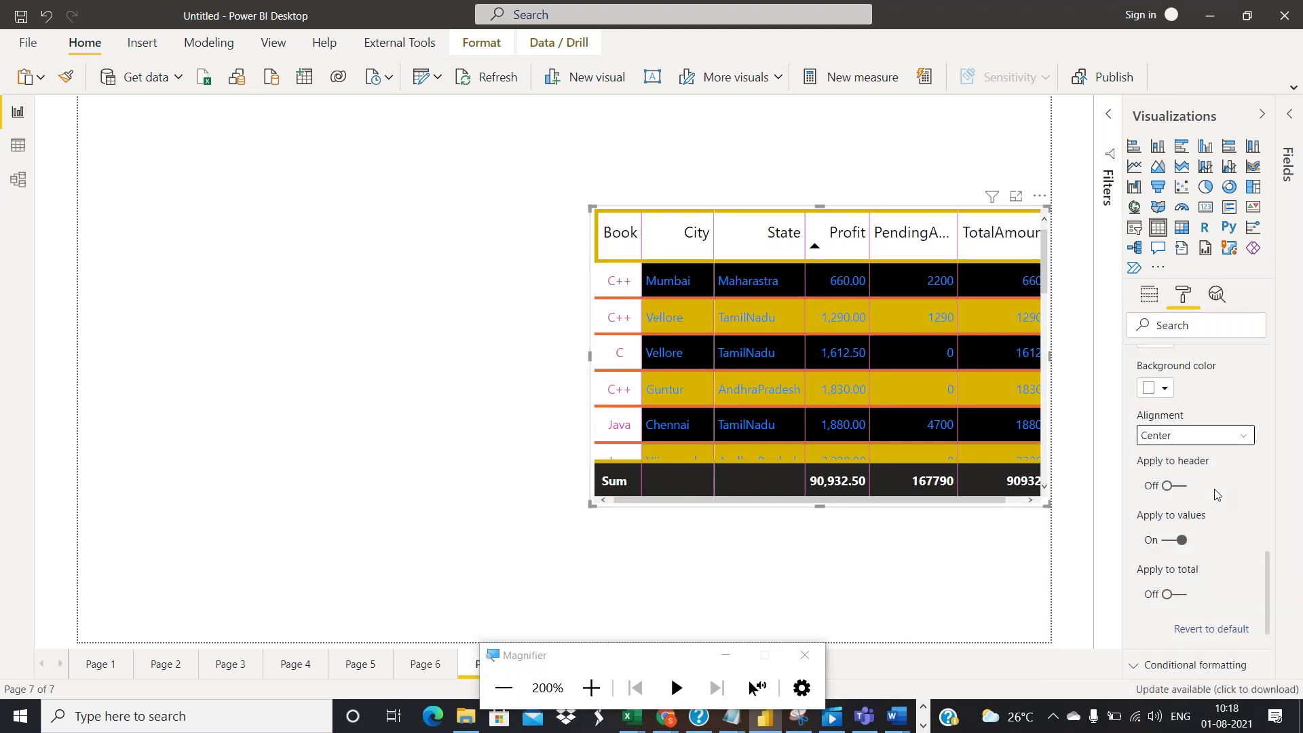
scroll(1226, 475, "up", 2)
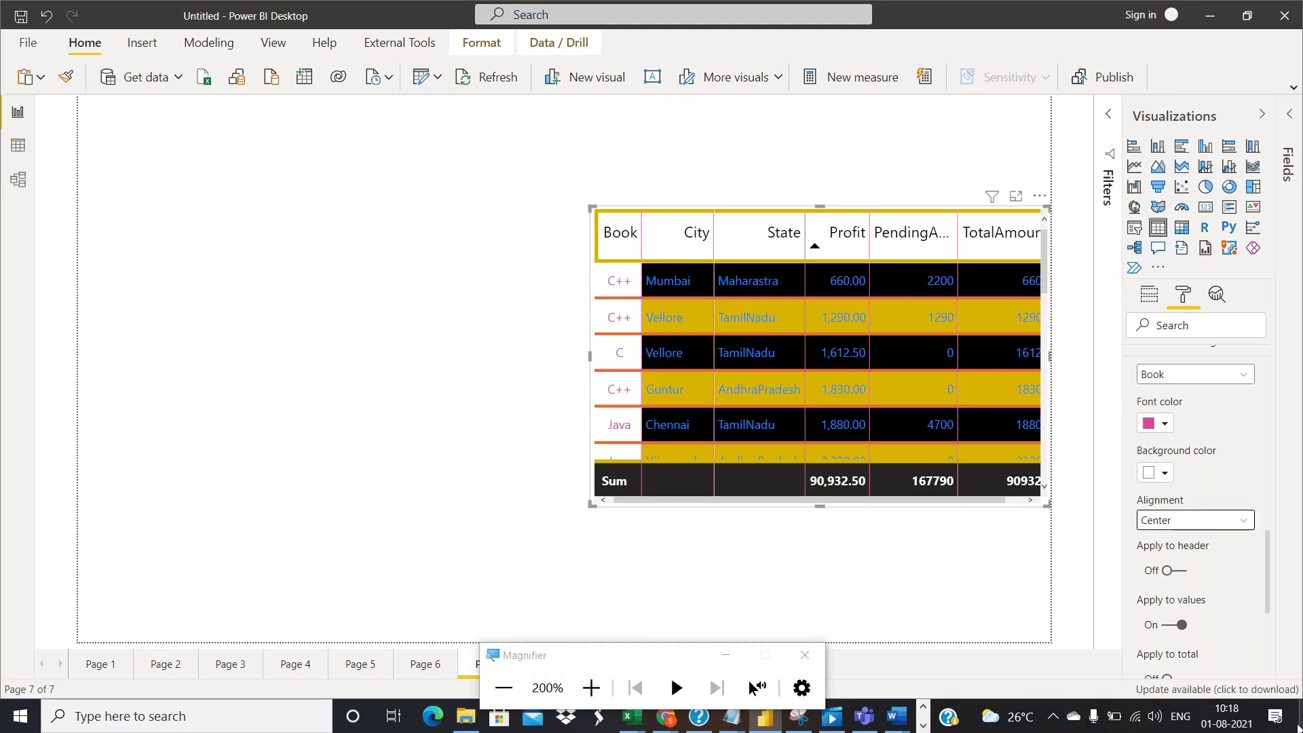
left_click(1185, 572)
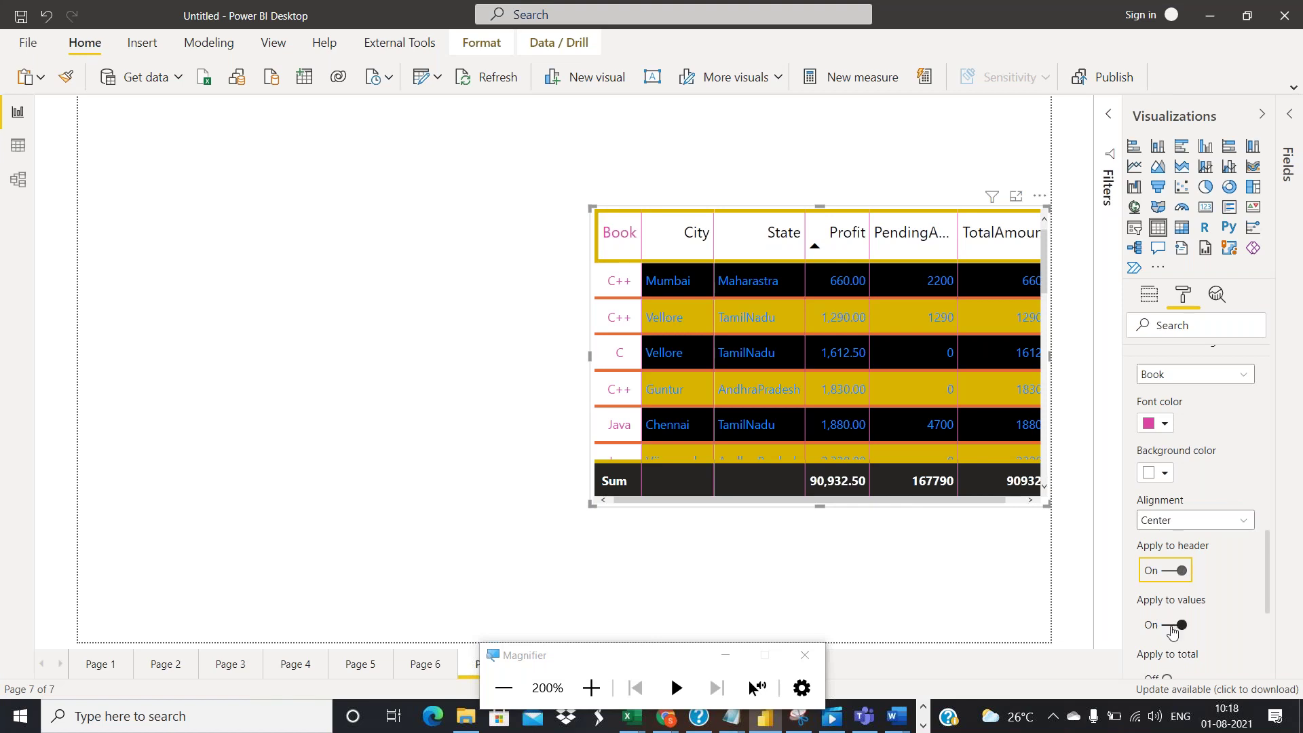
scroll(1172, 631, "down", 1)
left_click(1177, 596)
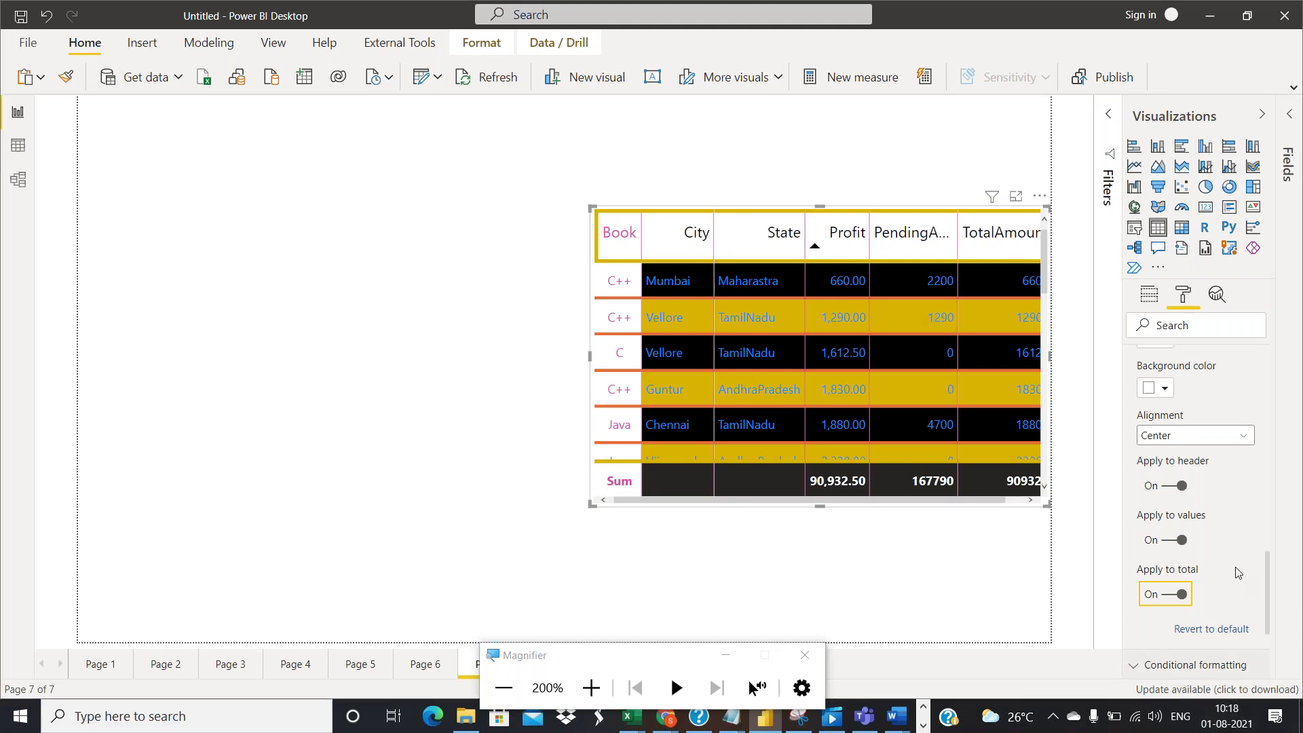
scroll(1237, 574, "down", 2)
scroll(1190, 509, "up", 4)
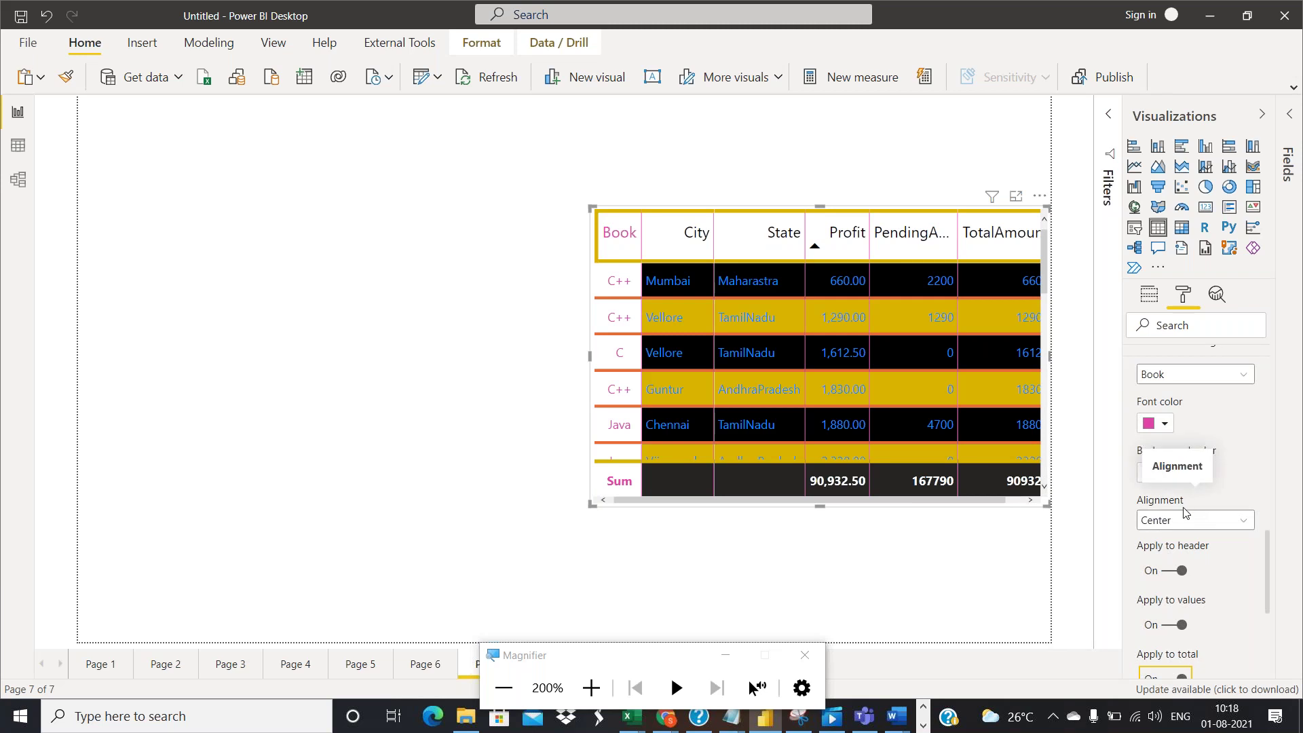
Set the Profit field's display units to Thousands with 1 decimal place
scroll(1184, 513, "up", 1)
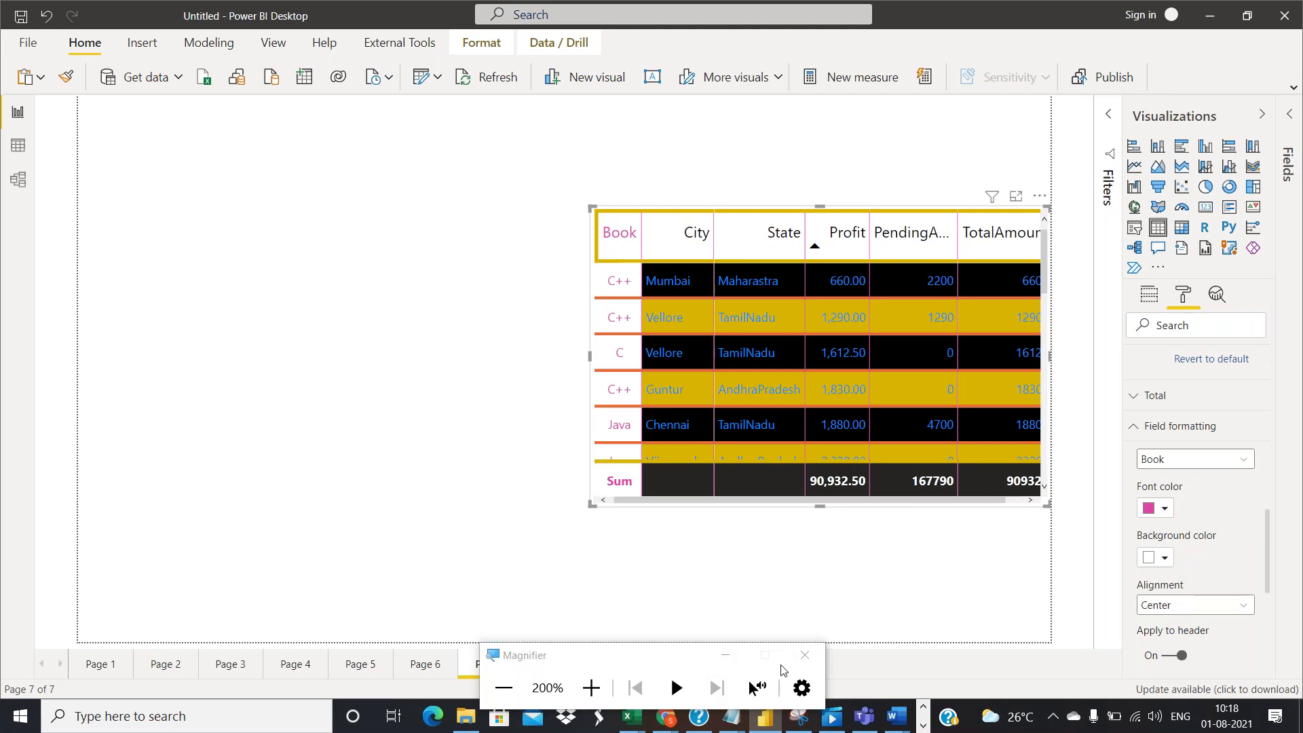
left_click(1235, 460)
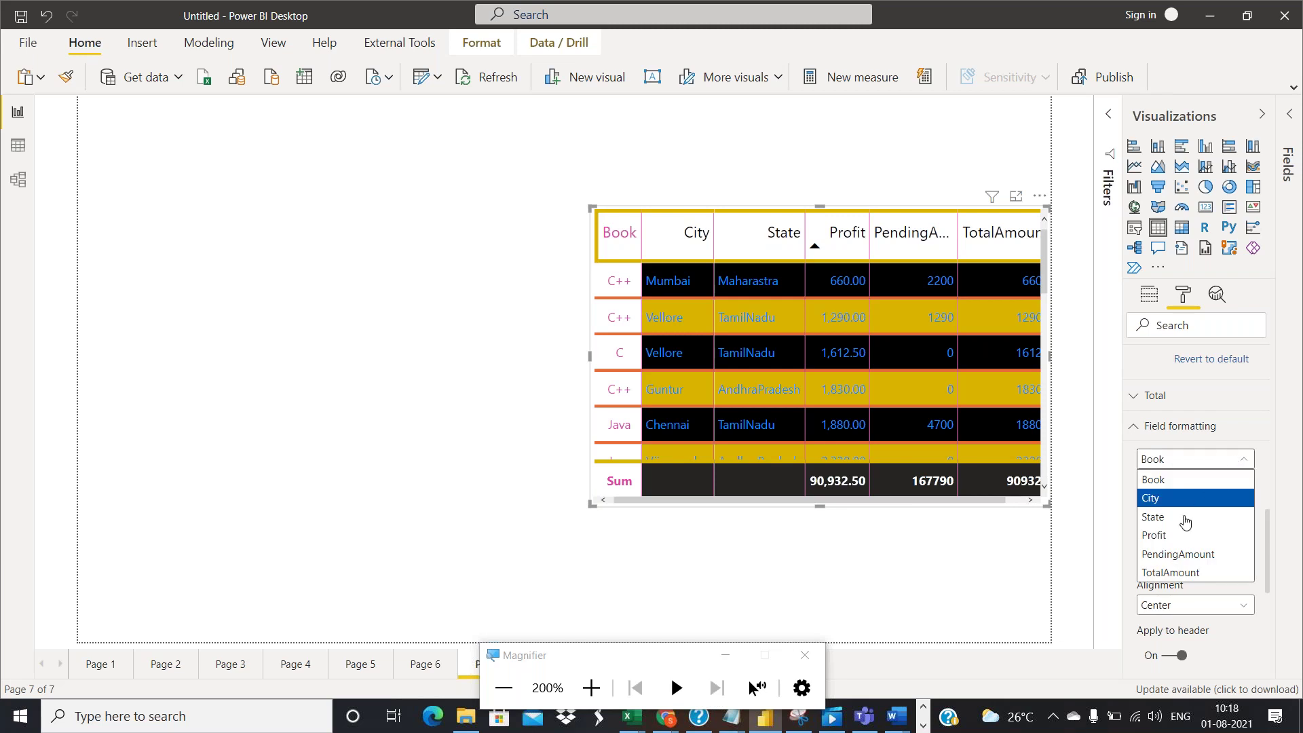
left_click(1181, 535)
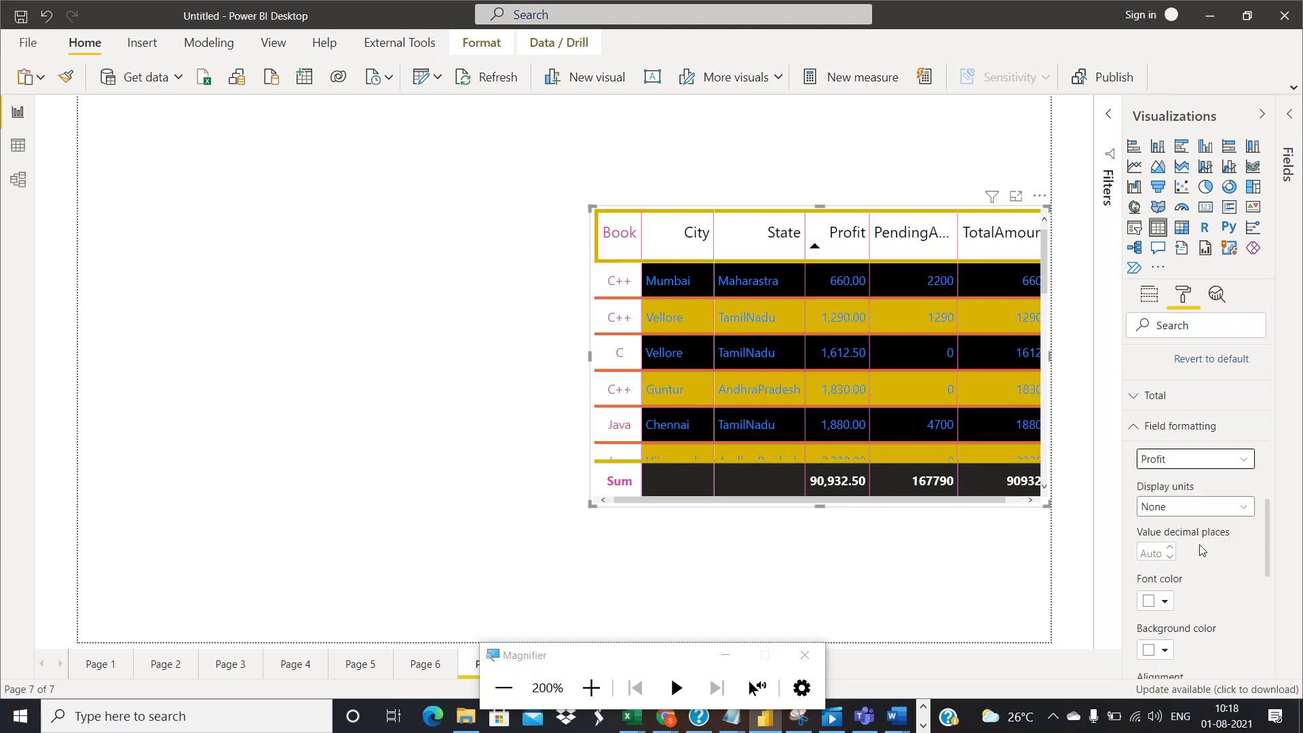
scroll(1203, 564, "down", 3)
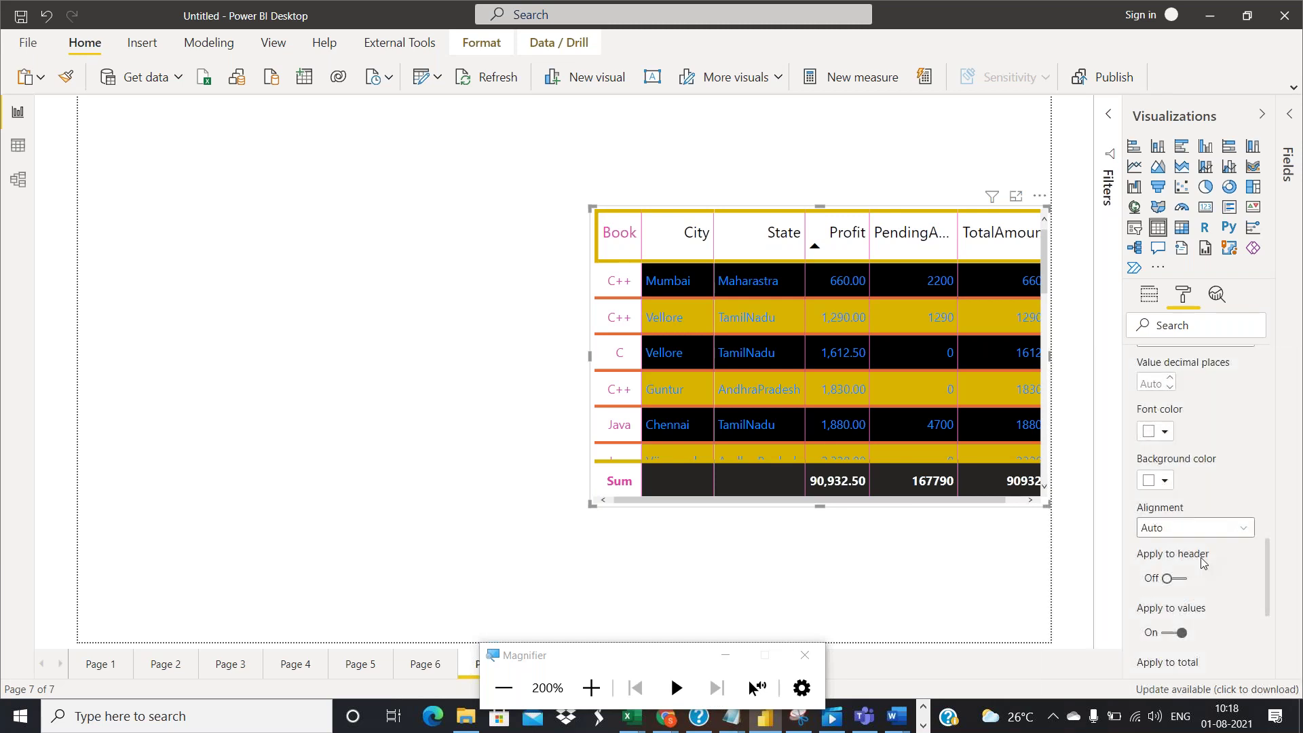
scroll(1203, 562, "down", 1)
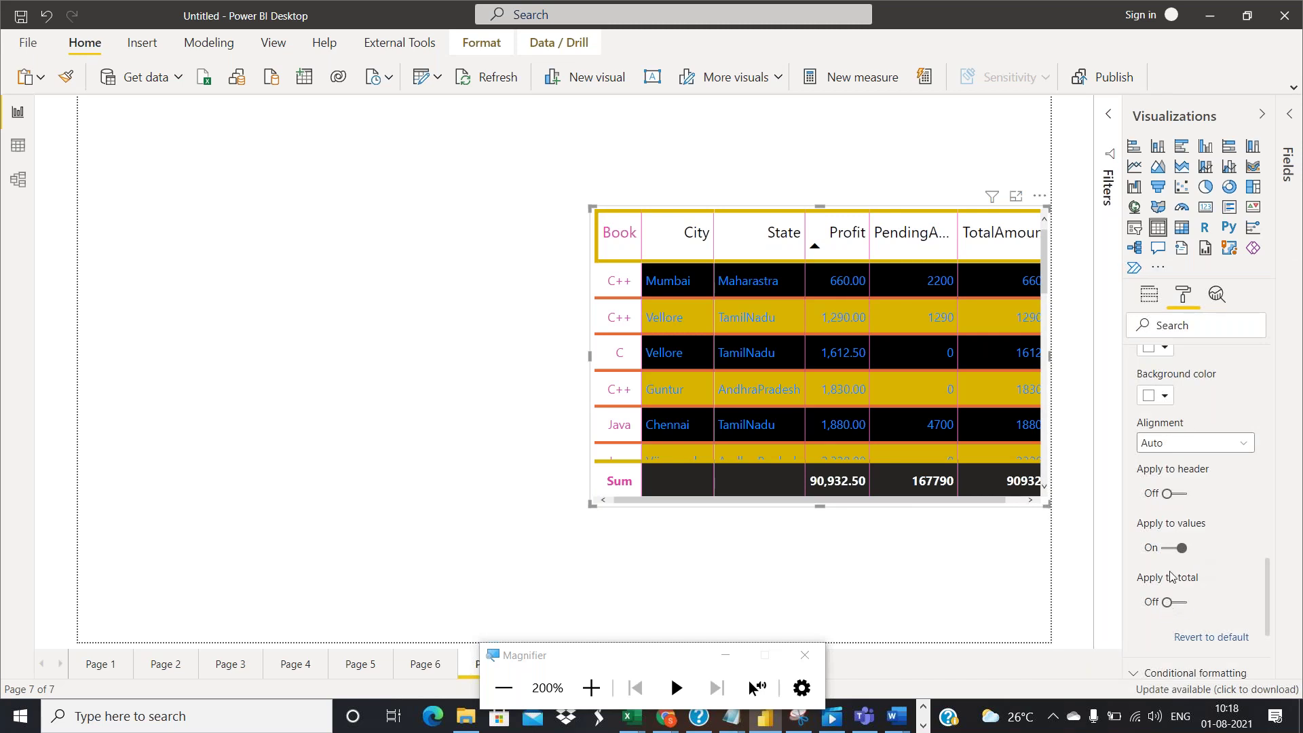
scroll(1166, 452, "up", 1)
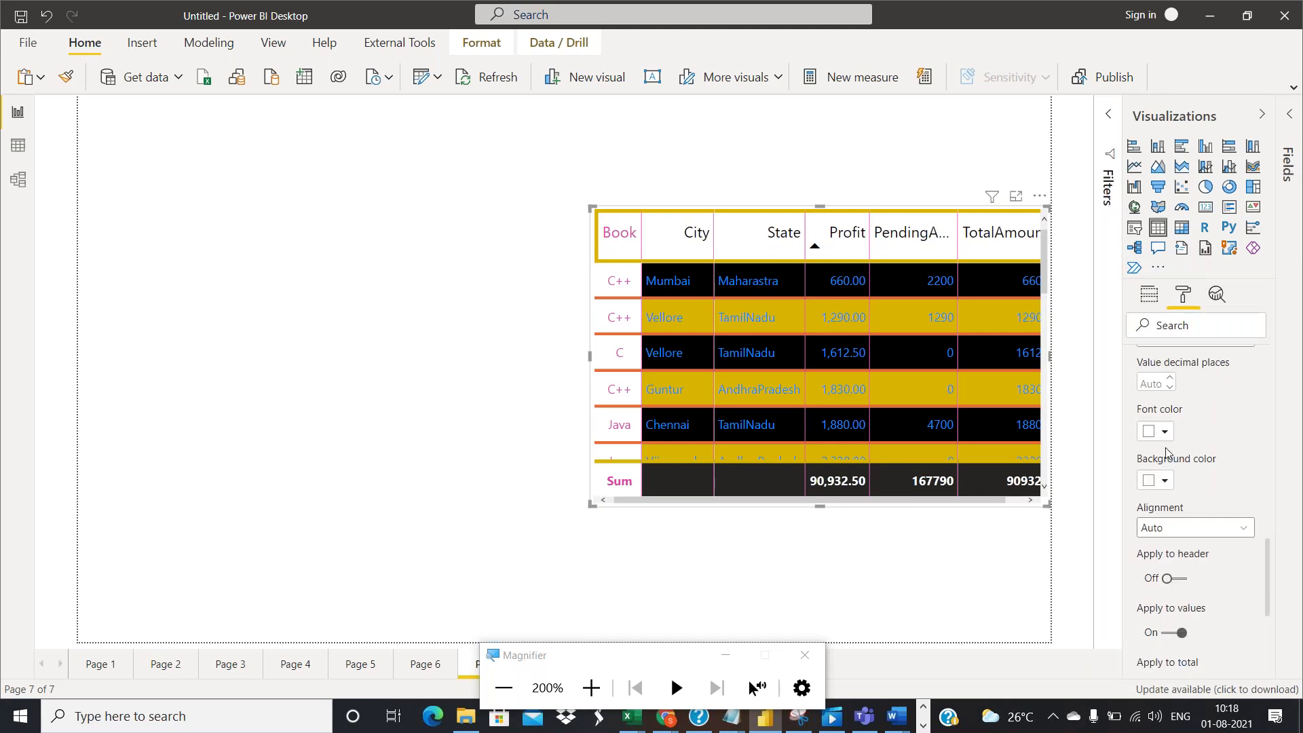
scroll(1167, 454, "up", 3)
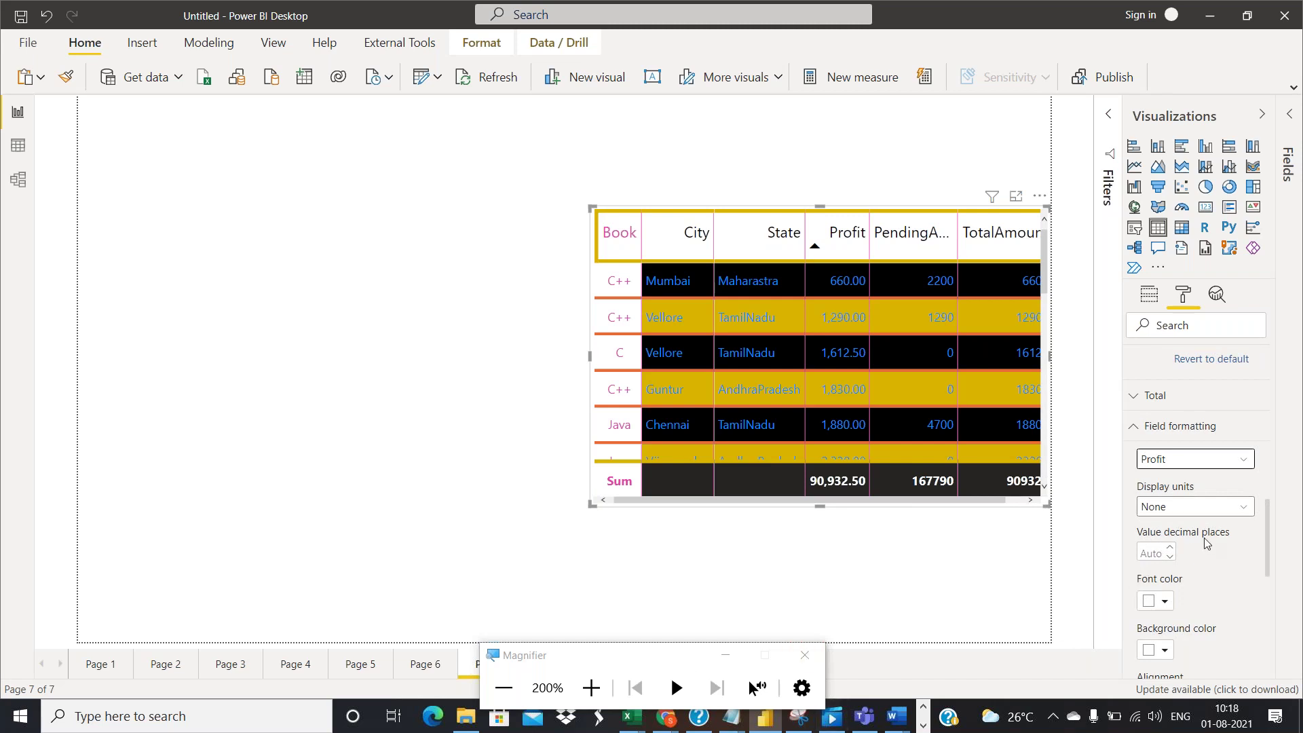
left_click(1195, 506)
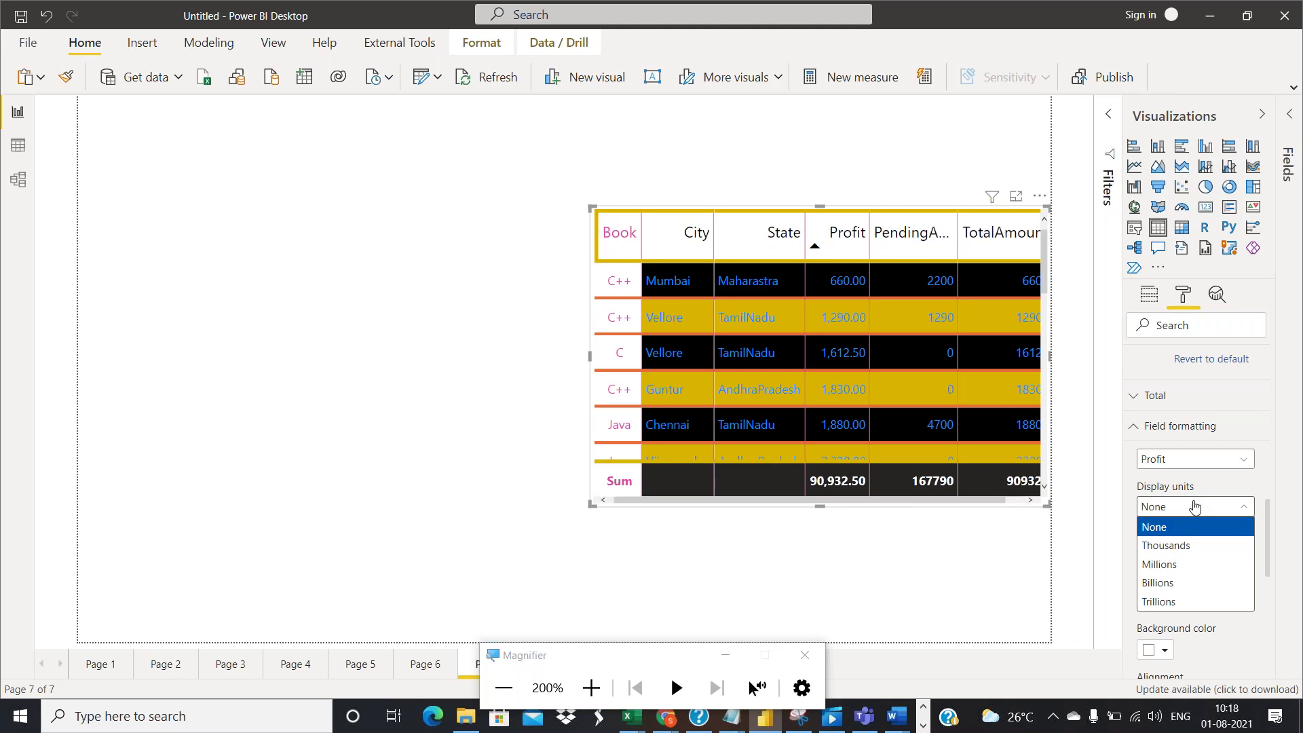
left_click(1189, 555)
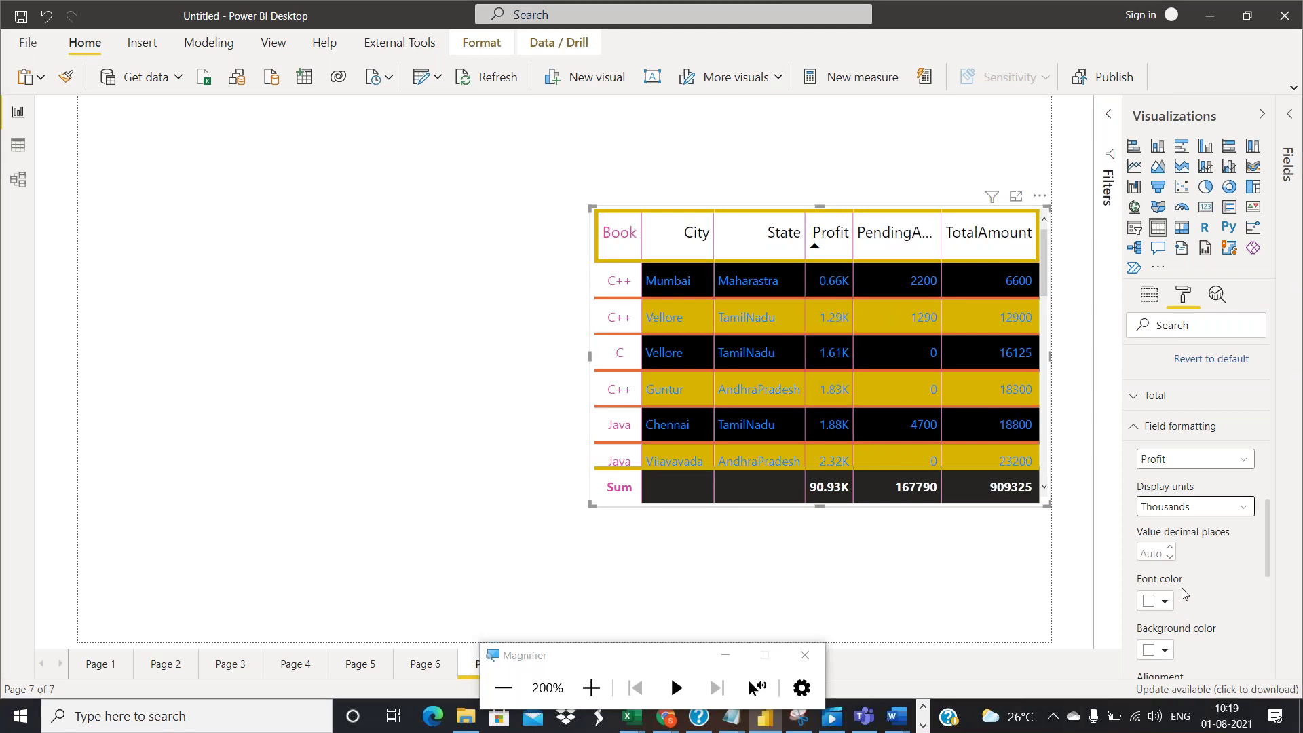
left_click(1149, 551)
type("1")
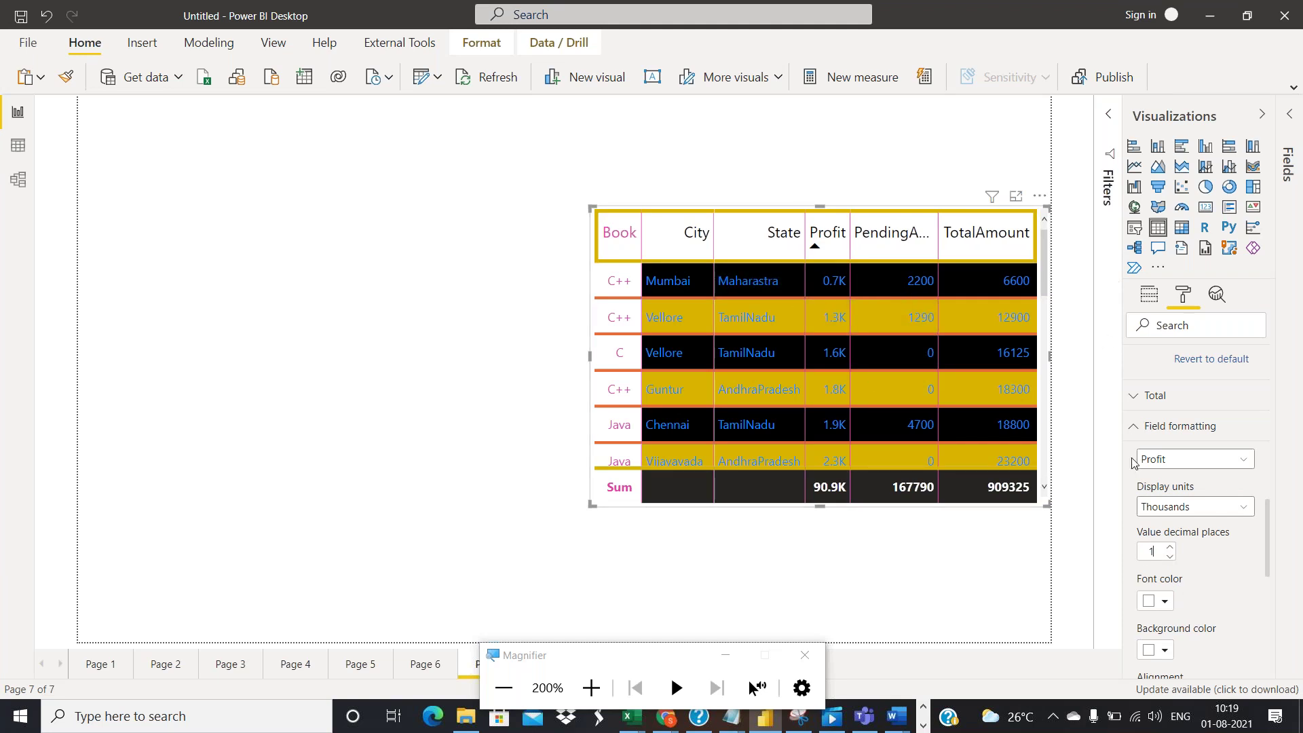
Add a new report page and place an empty table visual in its upper-right corner
scroll(1154, 465, "down", 5)
scroll(1164, 459, "down", 4)
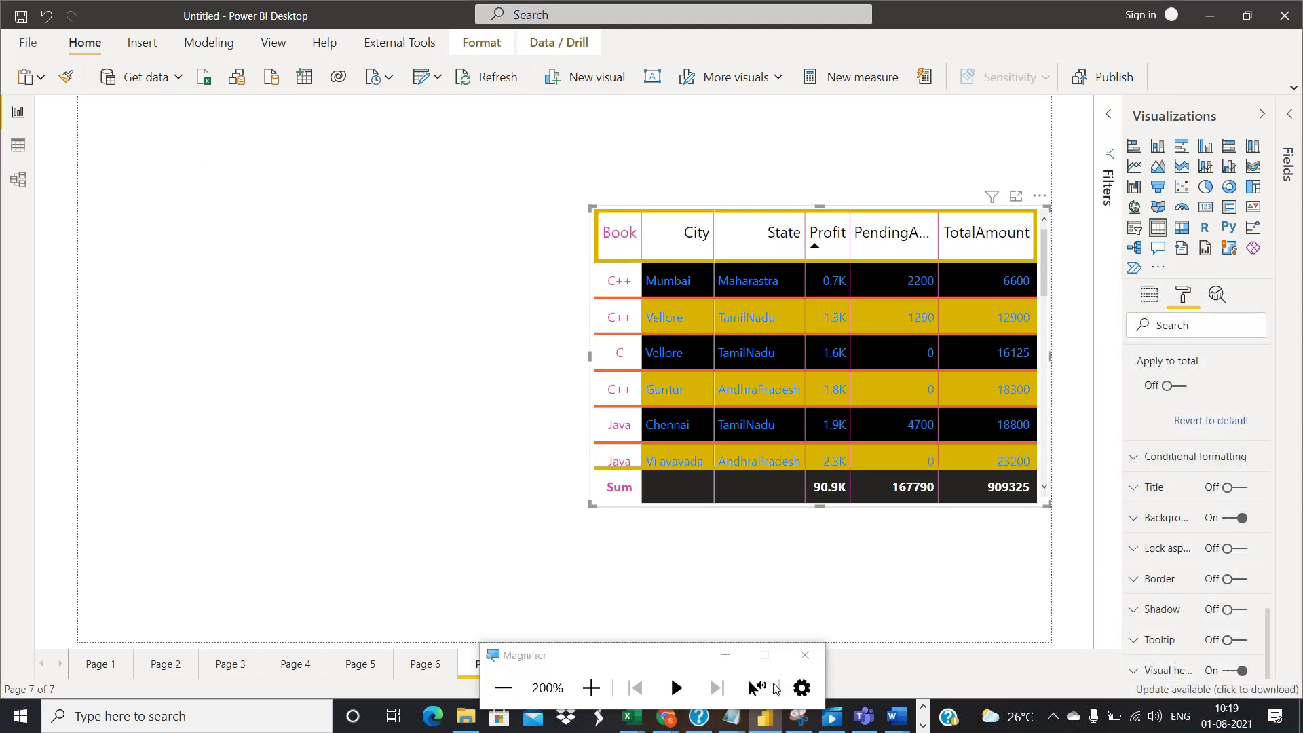
left_click_drag(645, 654, 800, 732)
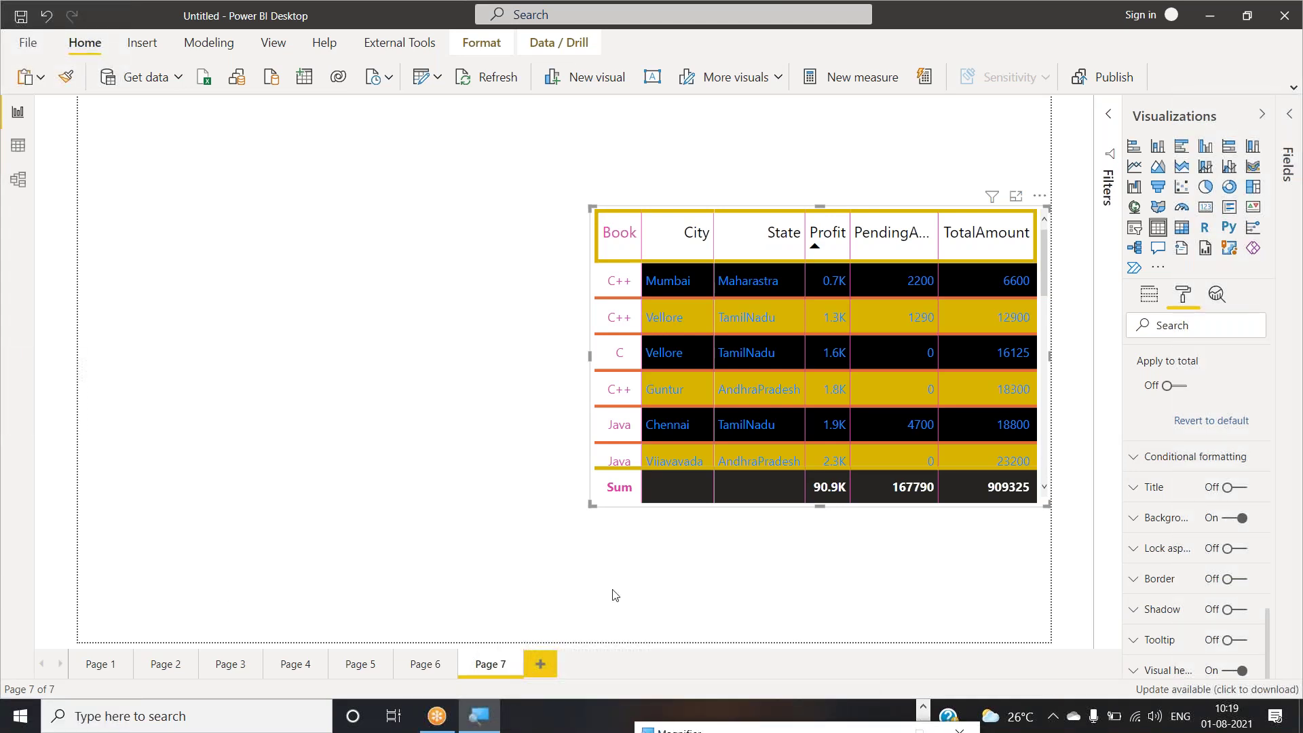
left_click(542, 667)
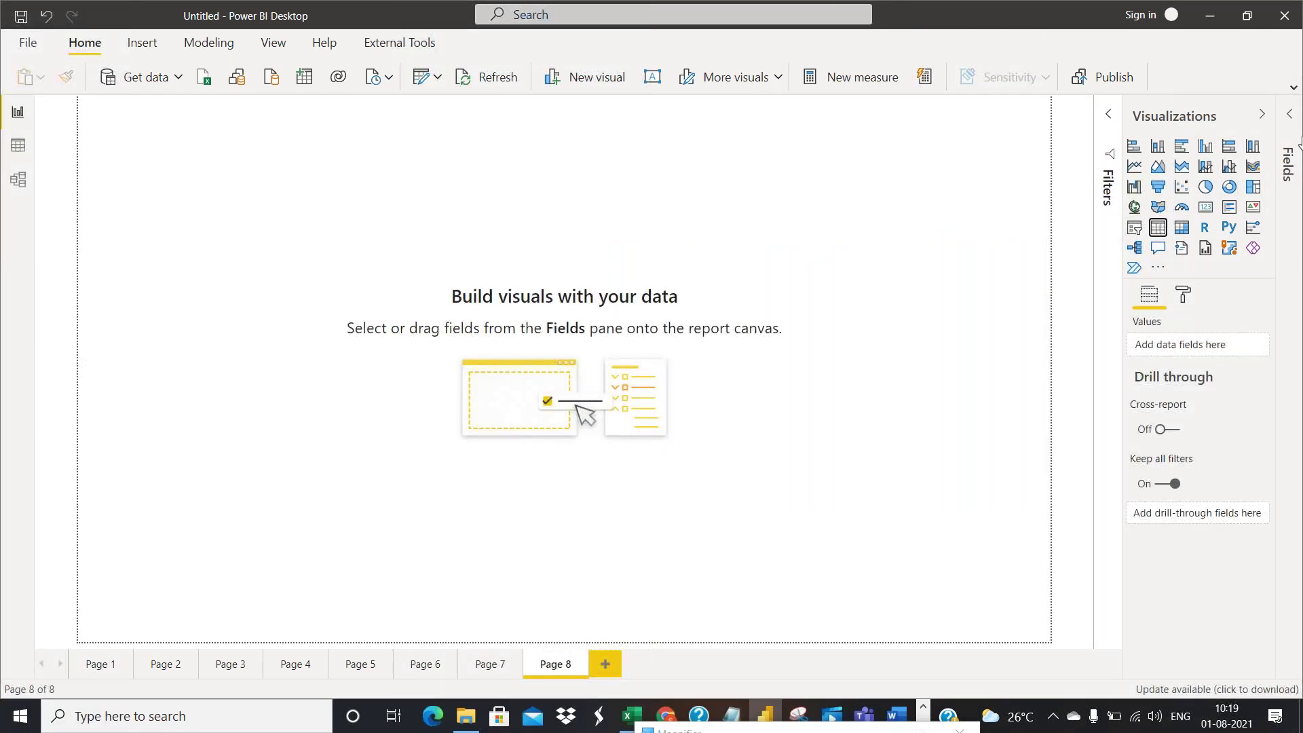
left_click(1158, 227)
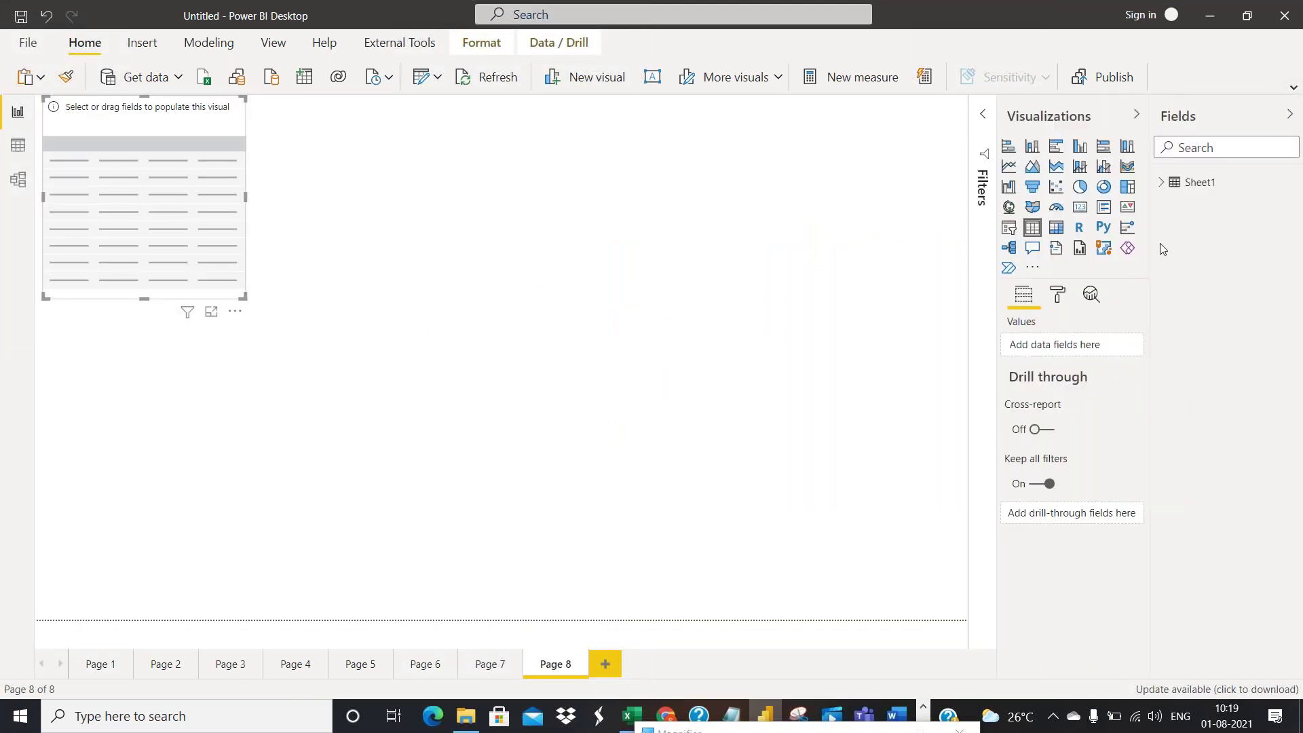
left_click(1161, 182)
left_click_drag(240, 178, 951, 183)
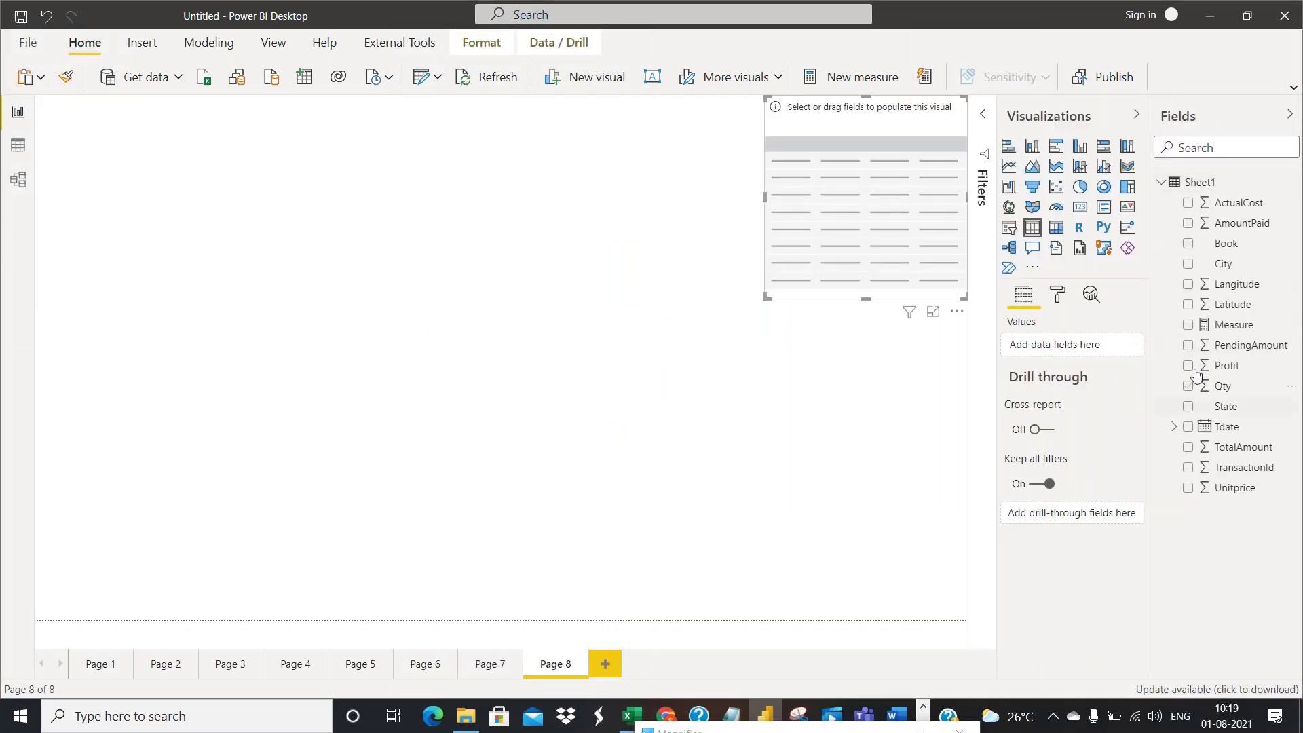
Add the State, Profit and City fields to the new table and move City ahead of Profit
left_click(1188, 406)
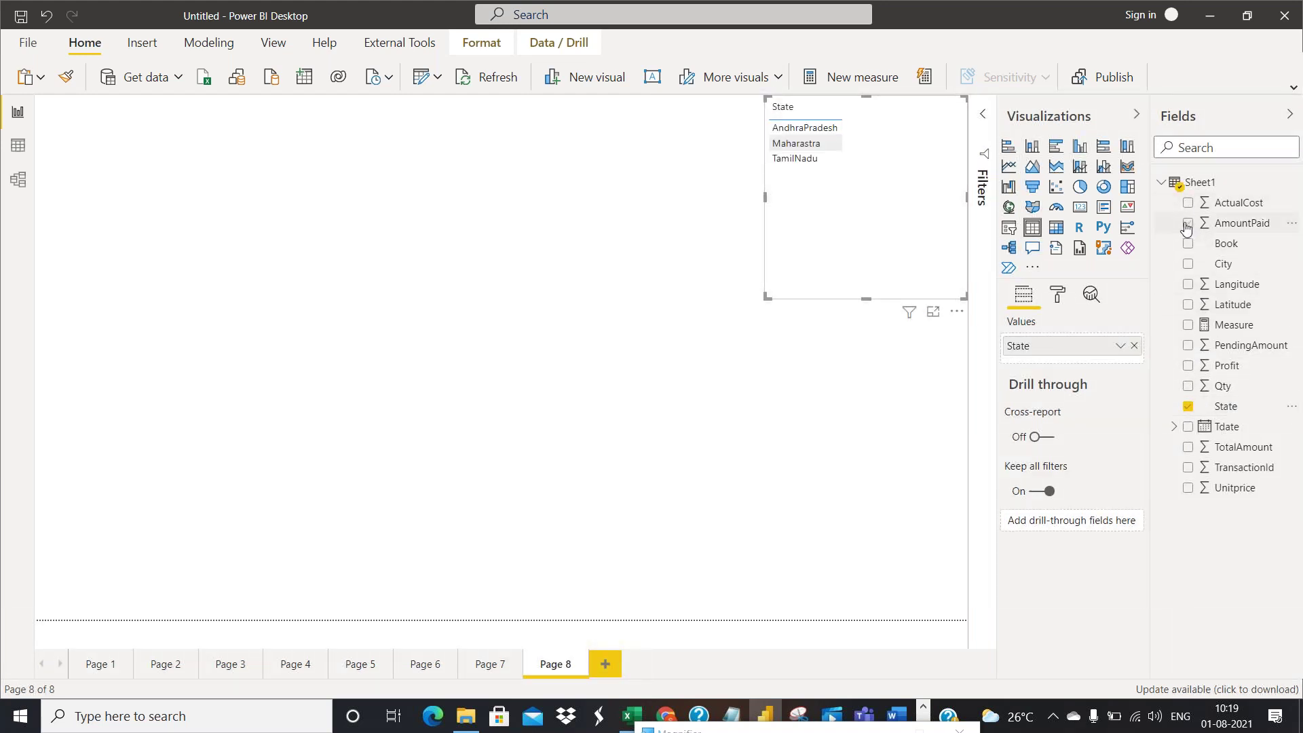
left_click(1188, 365)
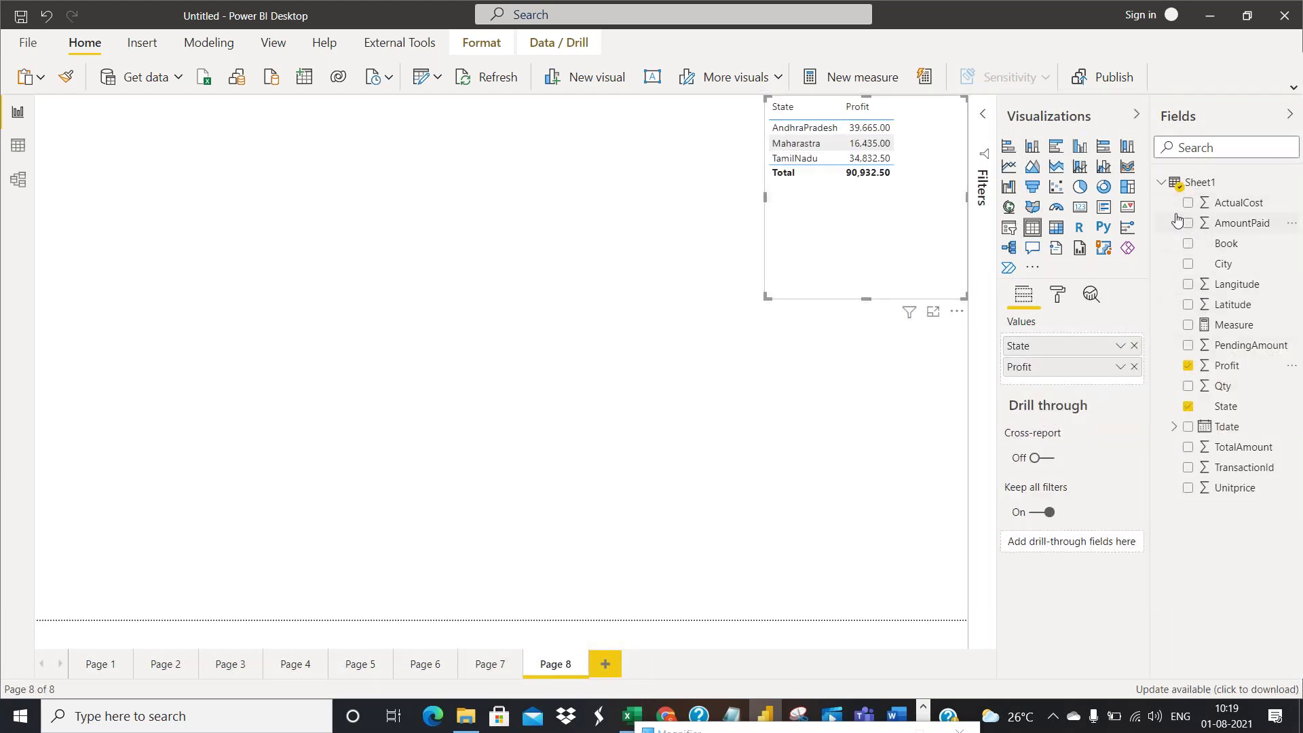
left_click(1188, 263)
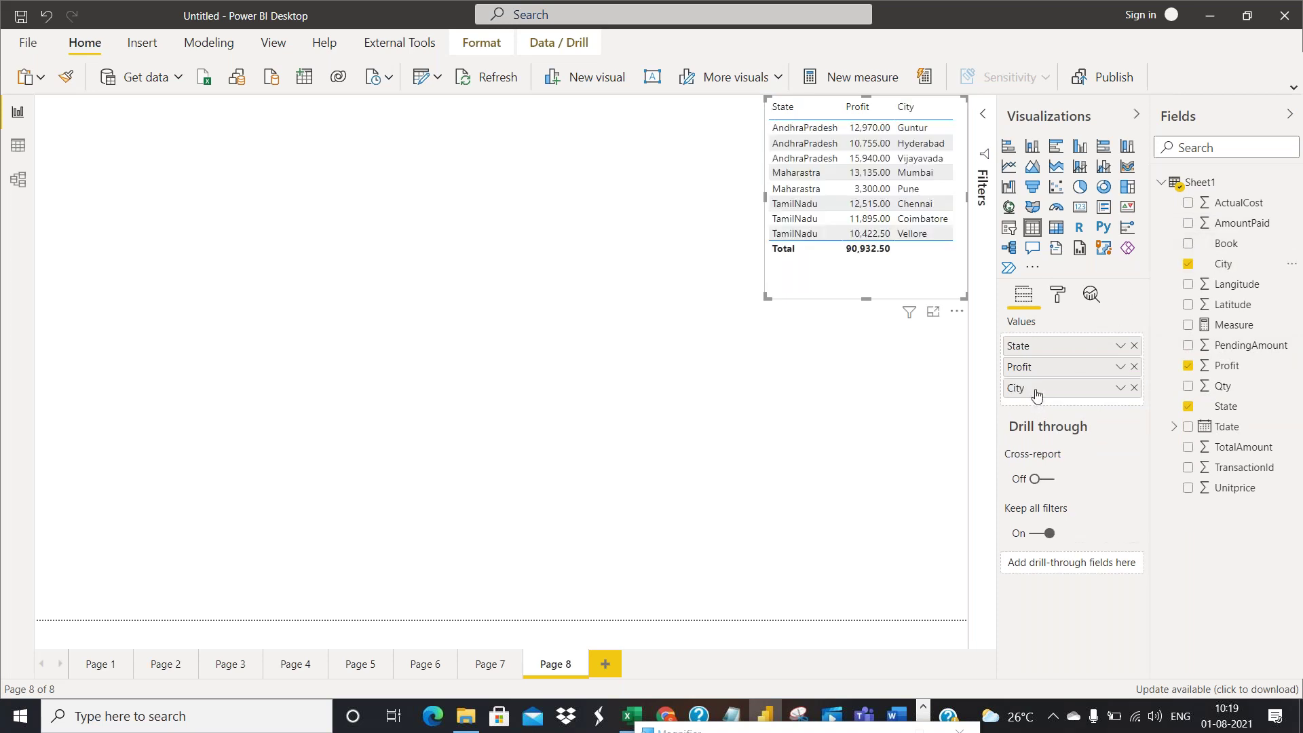
left_click_drag(1043, 348, 1039, 370)
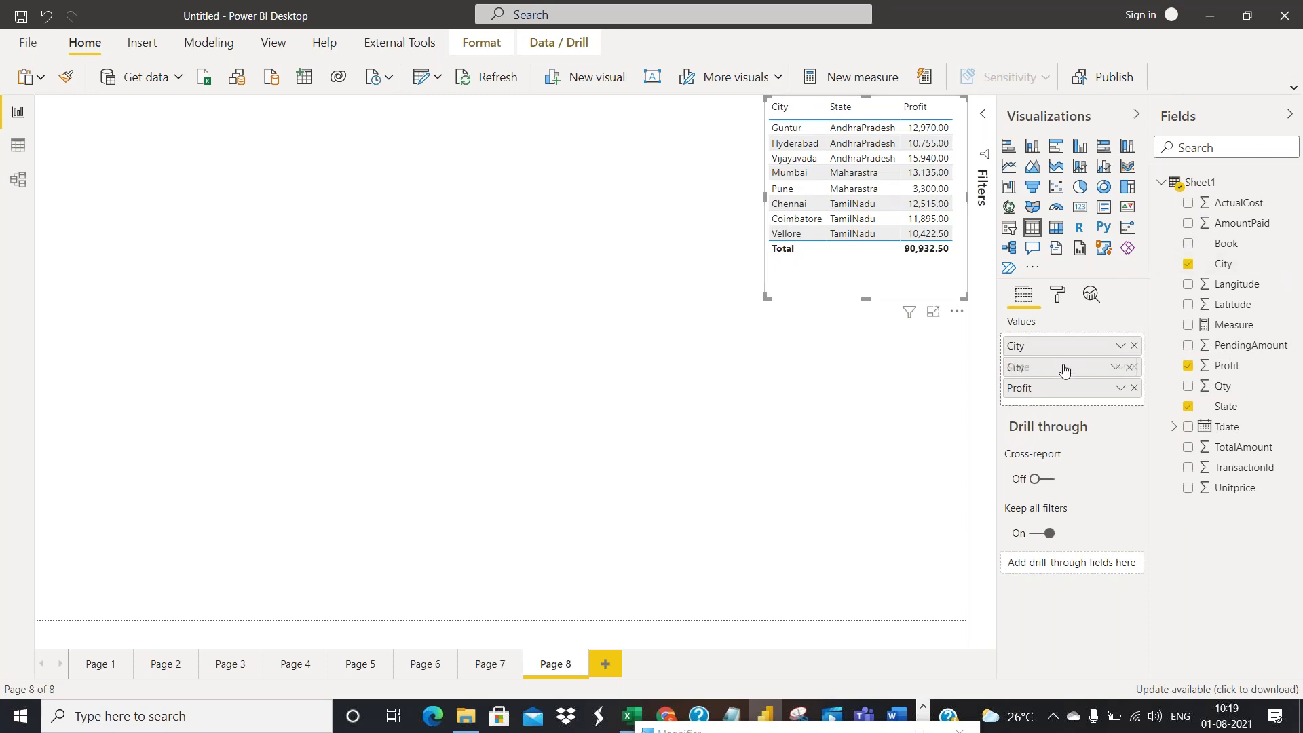
Move State ahead of City in the table's values and widen the table slightly towards the page's left
left_click_drag(1056, 367, 1018, 347)
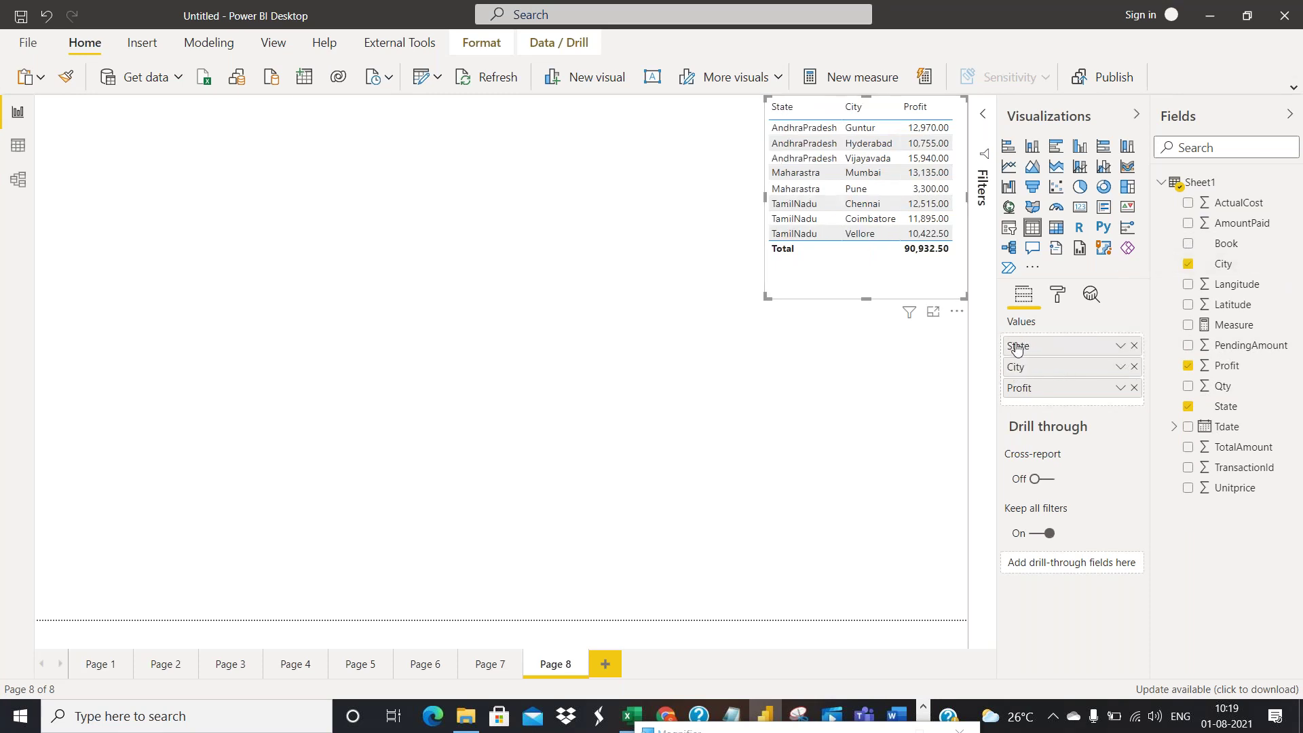
left_click_drag(767, 295, 718, 271)
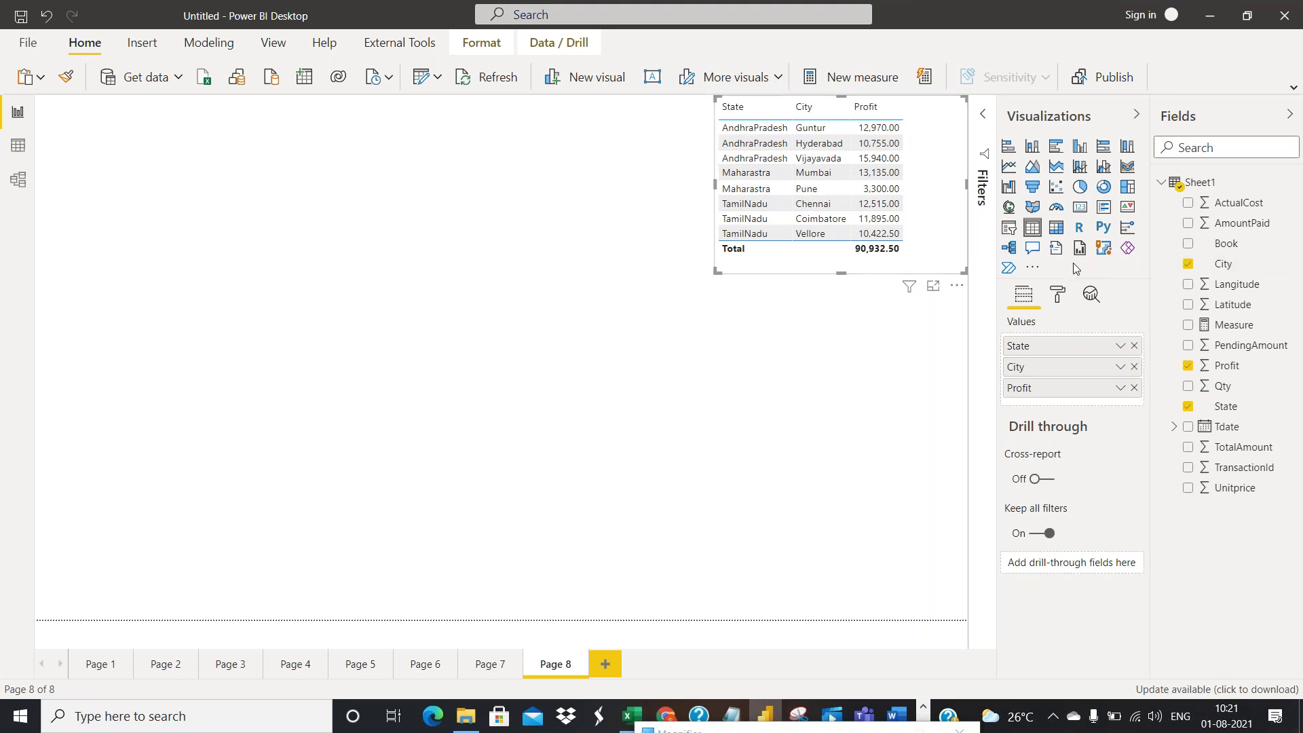
Choose Profit as the field for the table's conditional formatting and move the table lower on the page
left_click(1049, 305)
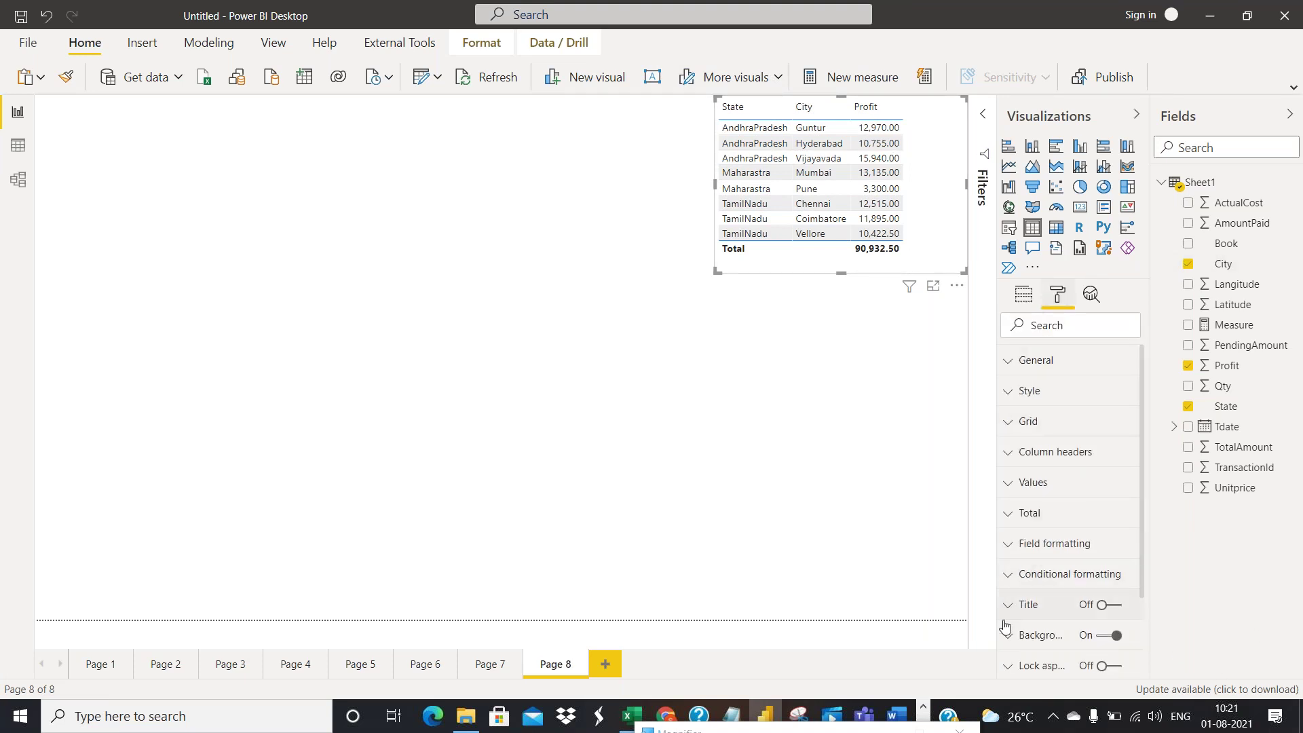
left_click(1023, 576)
scroll(1086, 340, "down", 3)
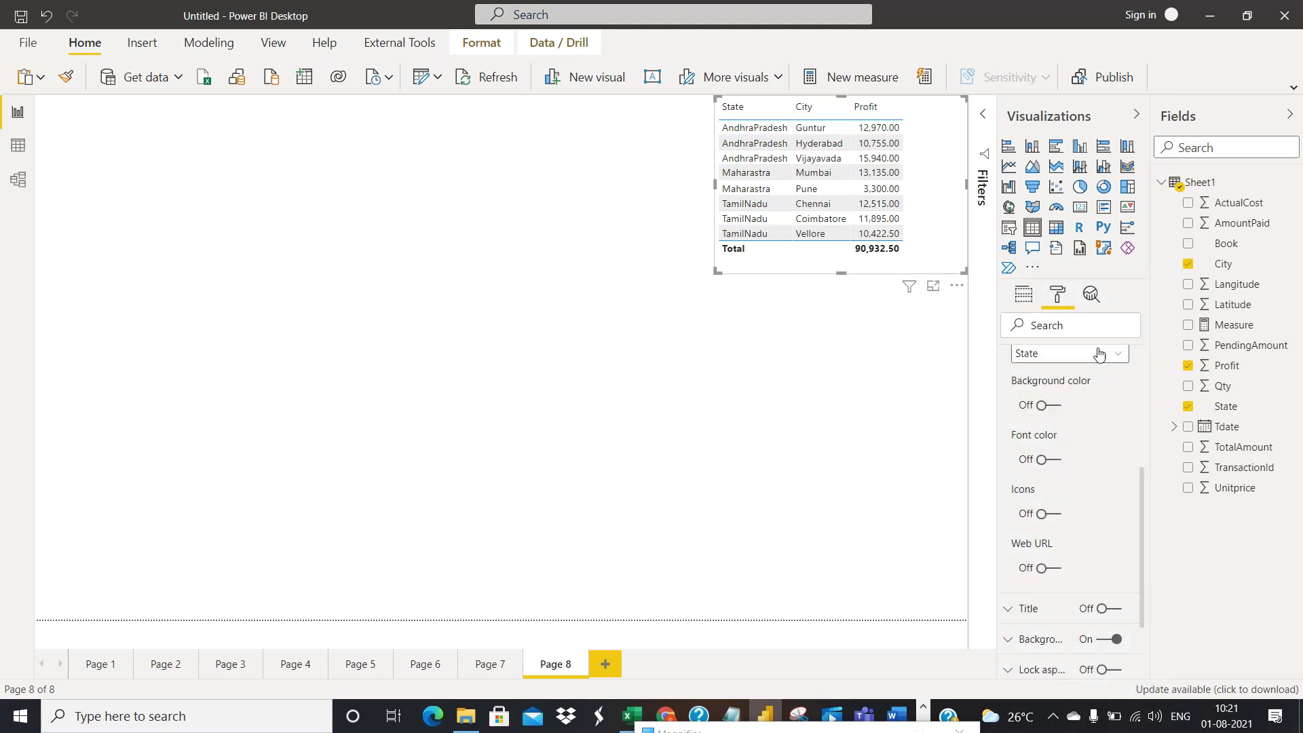
scroll(1064, 363, "up", 2)
left_click(1116, 440)
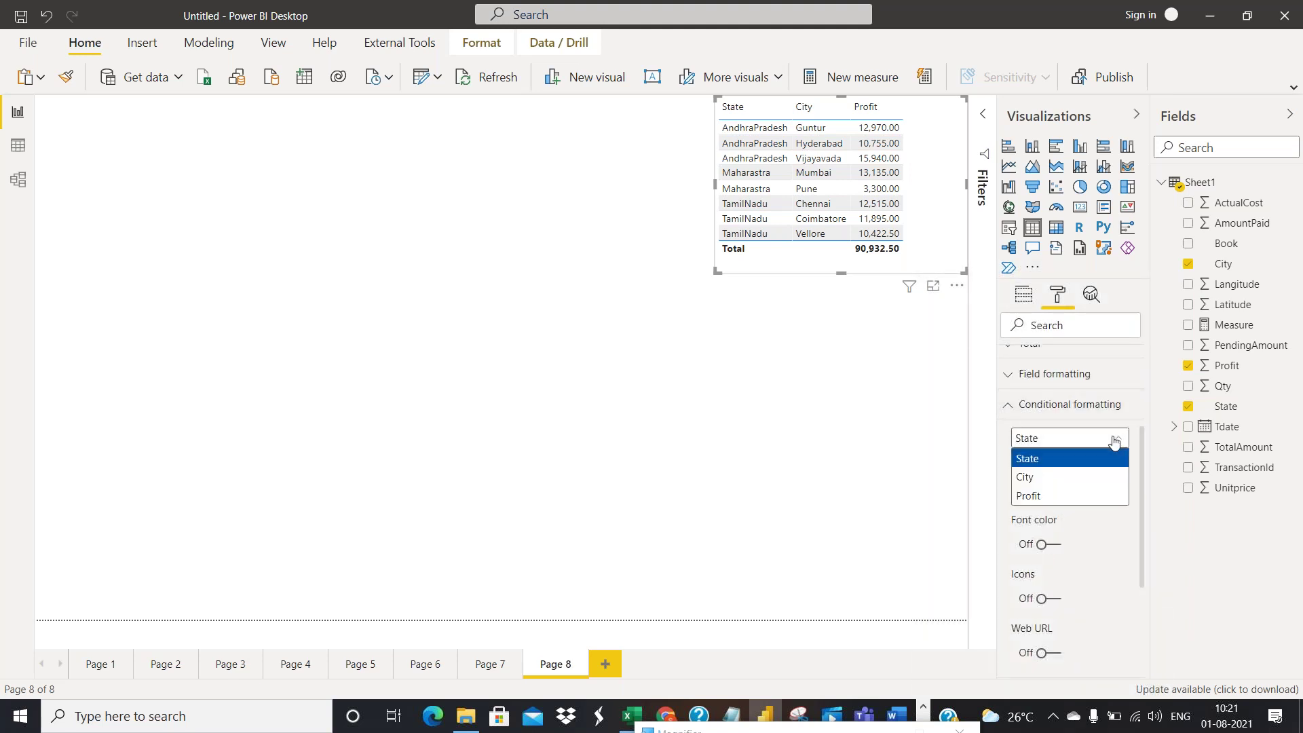
left_click(1061, 496)
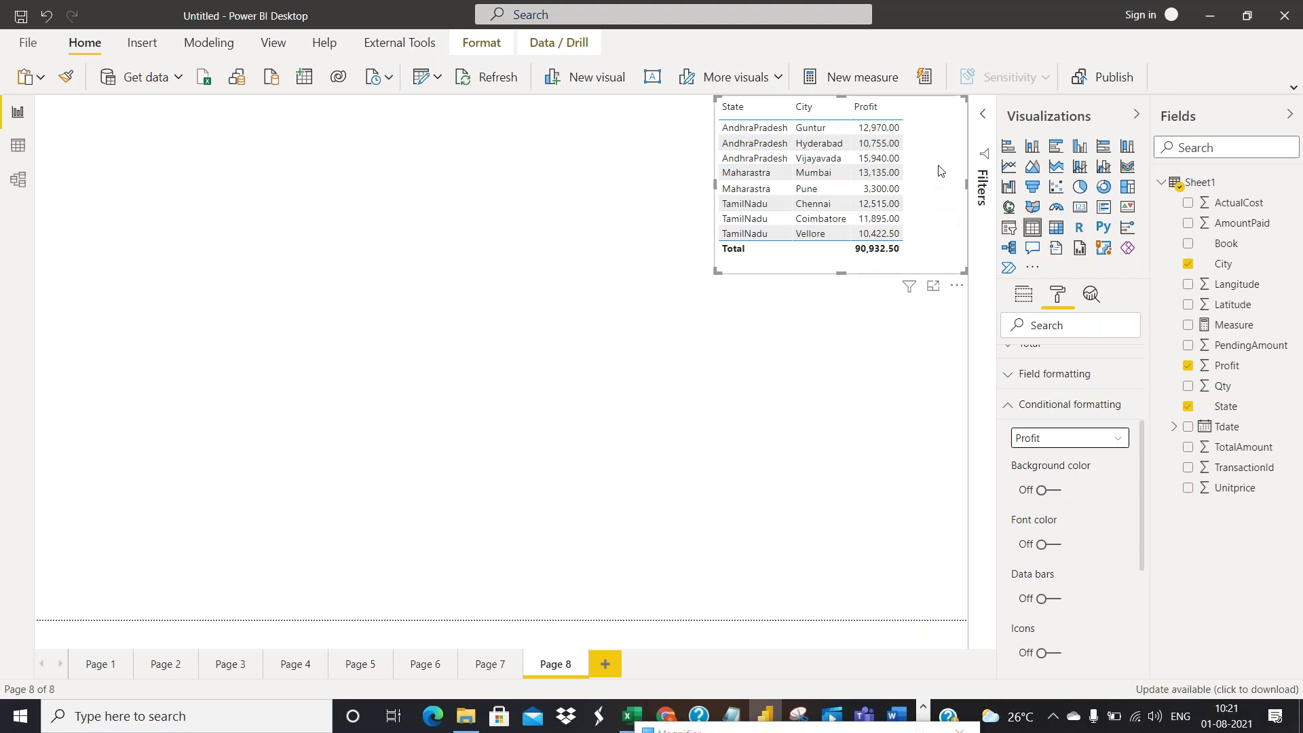
left_click_drag(867, 262, 871, 366)
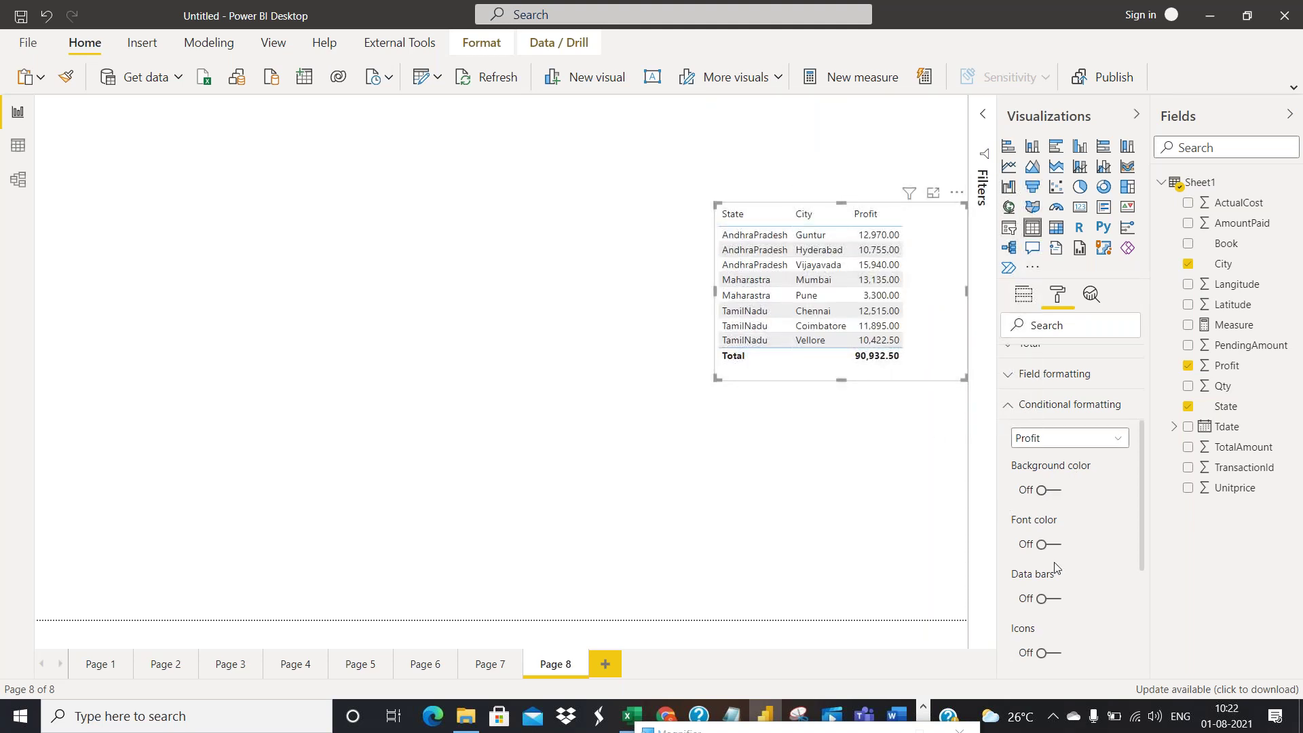
Turn on conditional background color for Profit and give its color scale a custom minimum of 13000 in red
left_click(1056, 491)
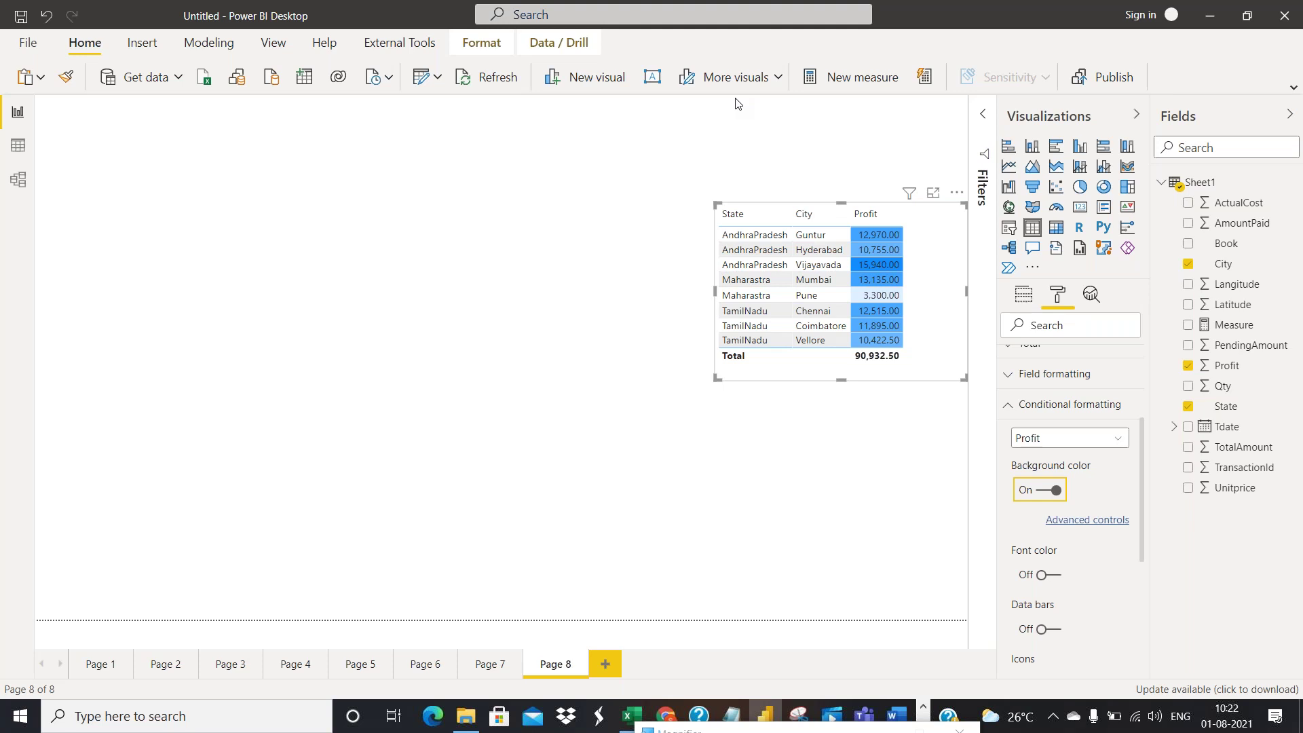
left_click(1095, 521)
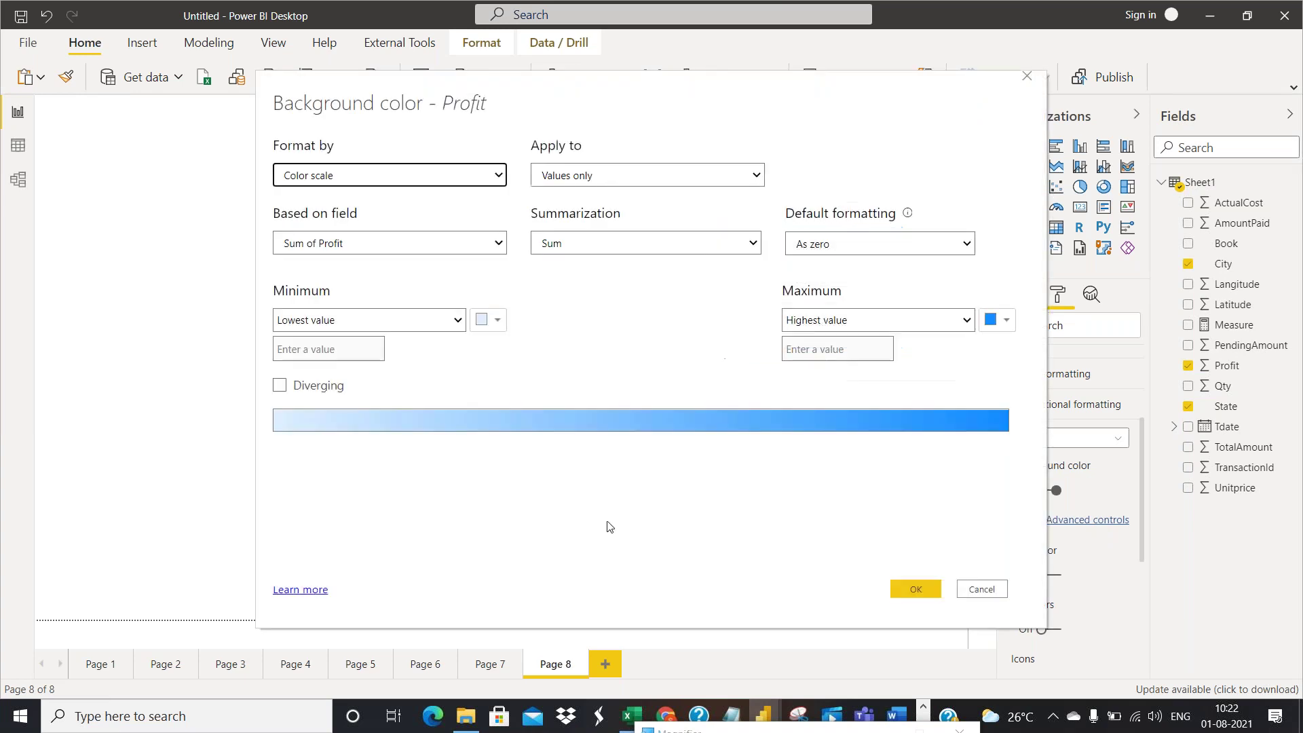
left_click(440, 320)
left_click(357, 354)
type("13000")
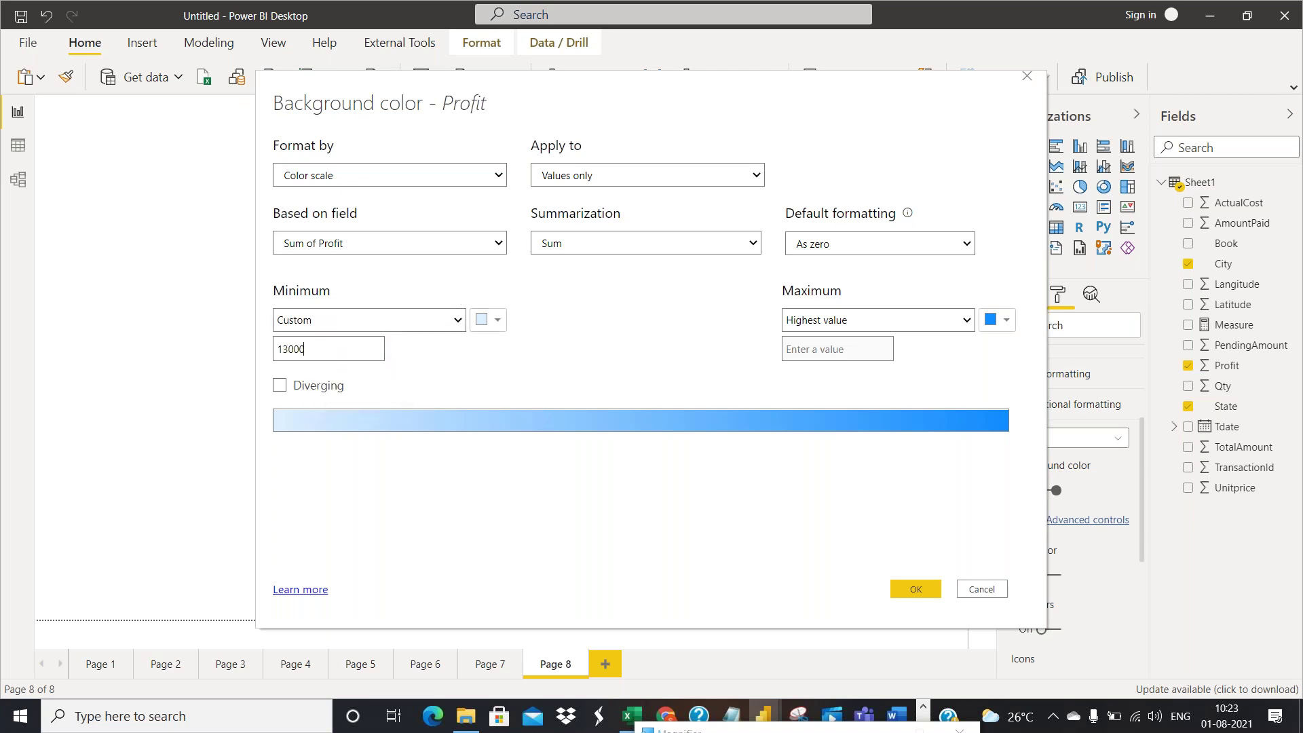
left_click(497, 321)
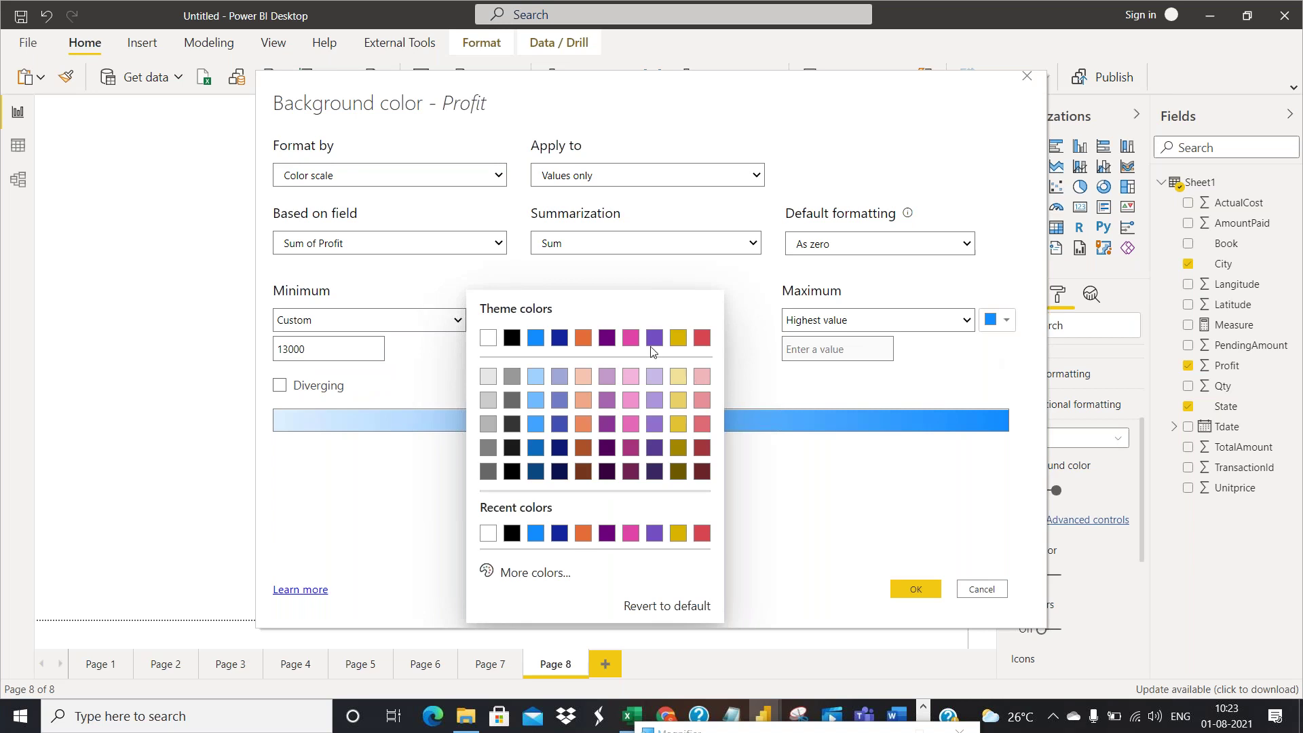
left_click(702, 338)
Set the color scale's maximum to a custom value of 13001 in blue and apply the background color settings
left_click(964, 320)
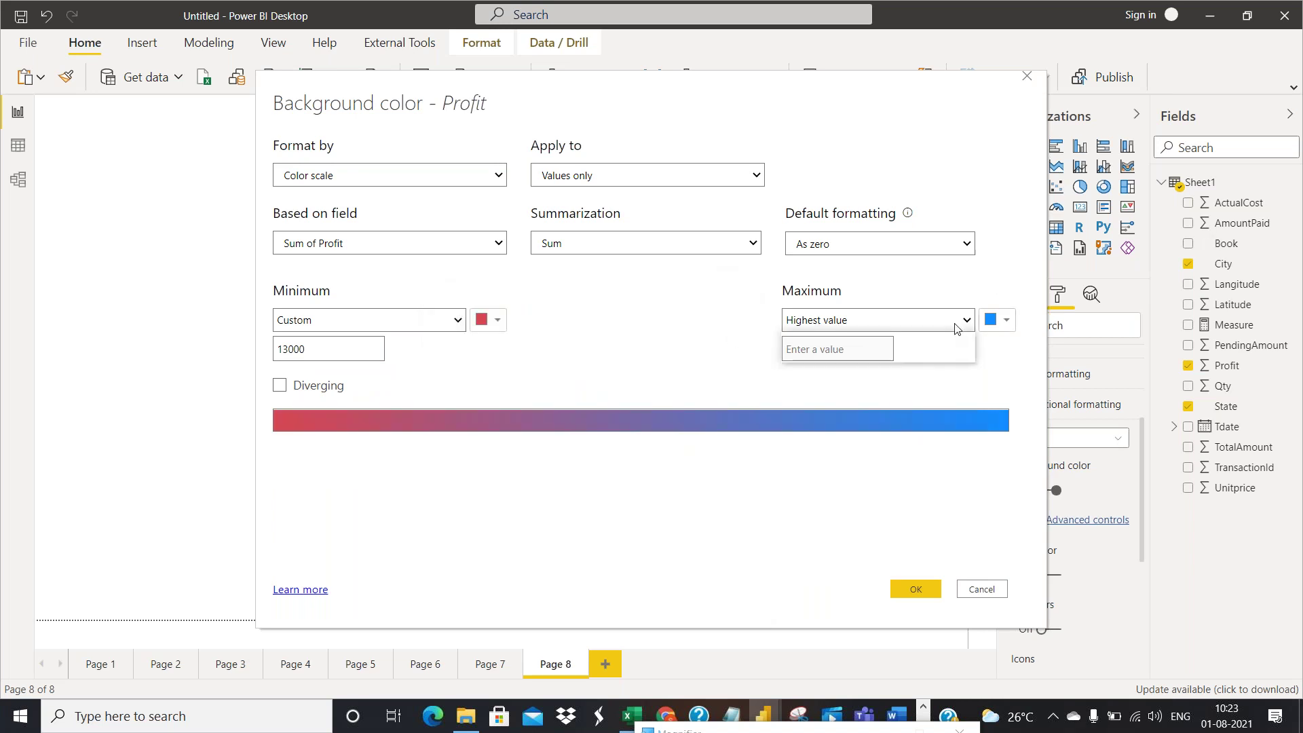
left_click(865, 353)
left_click(845, 351)
type("13001")
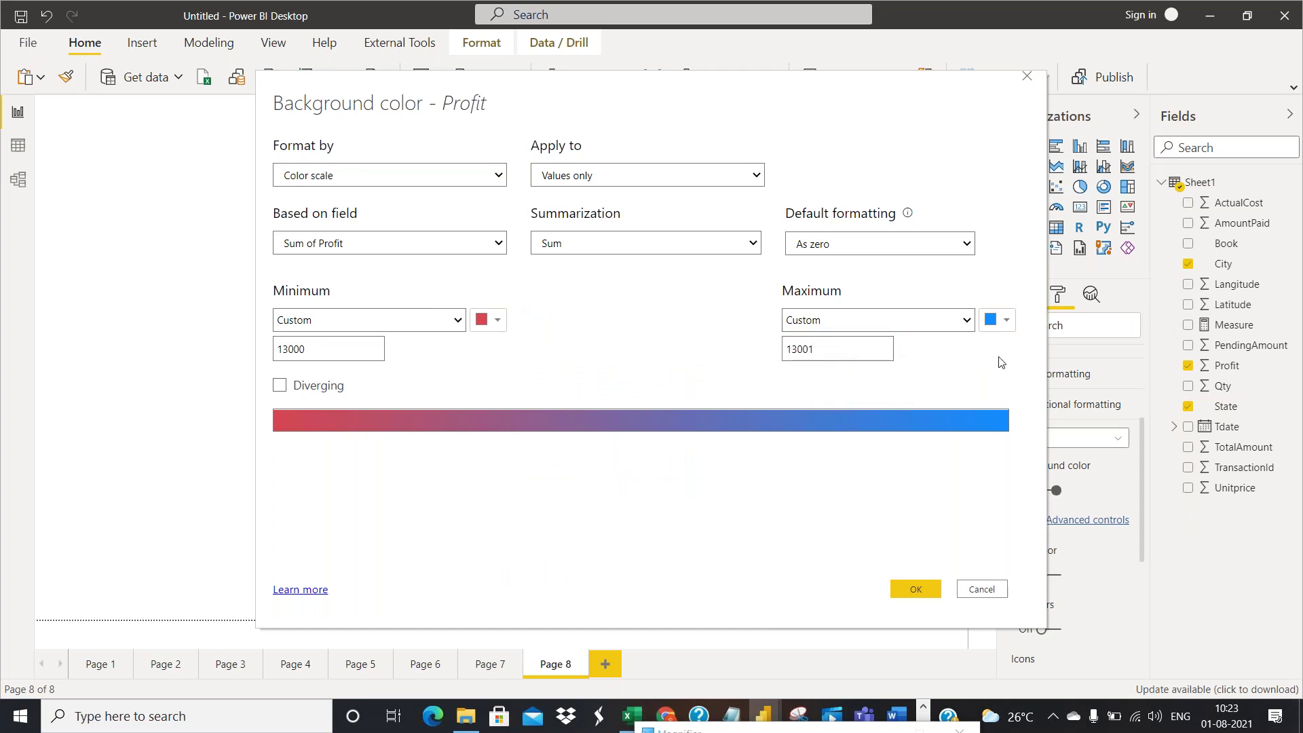
left_click(992, 326)
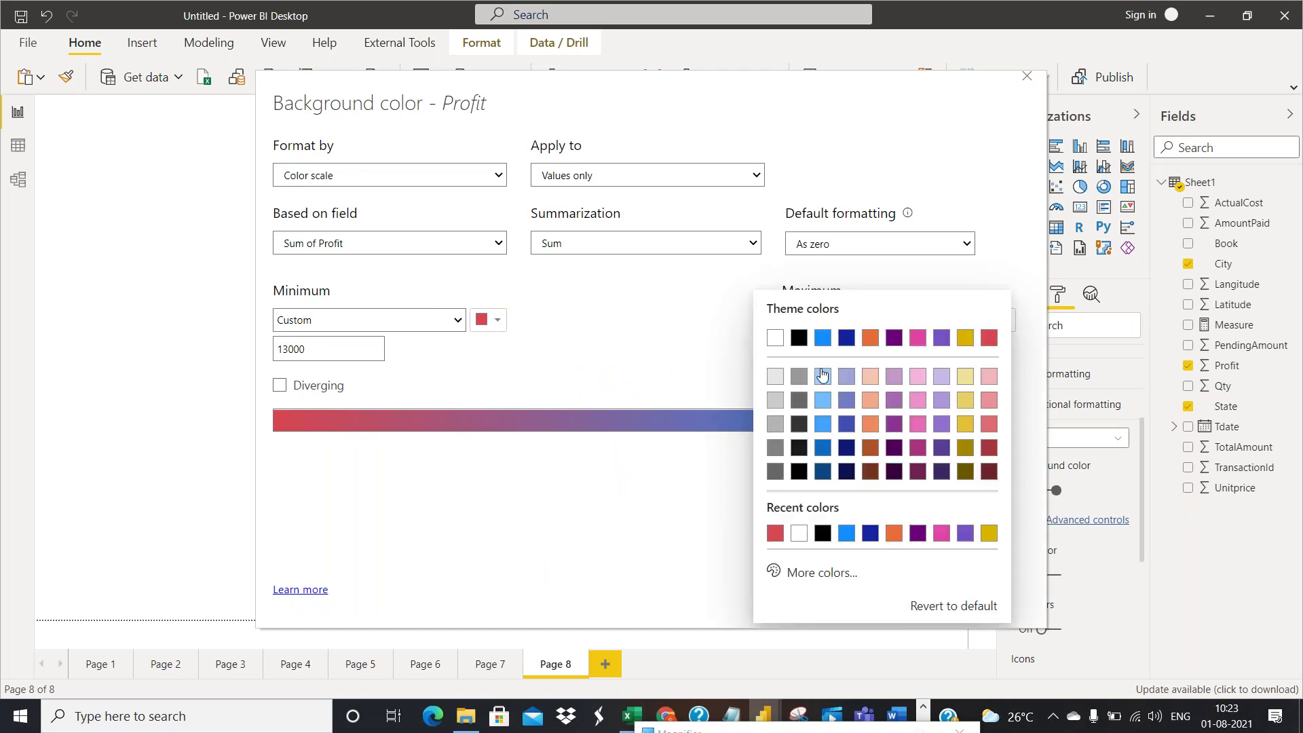
left_click(823, 338)
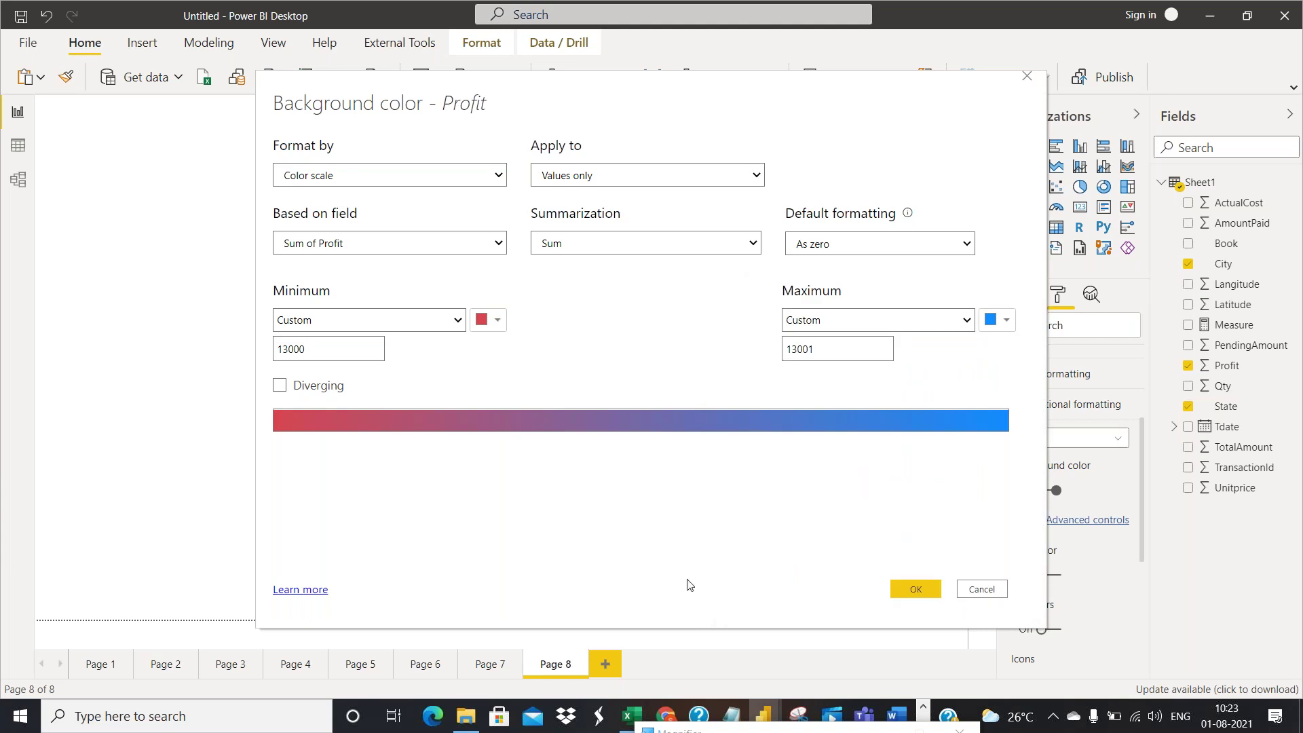
left_click(914, 588)
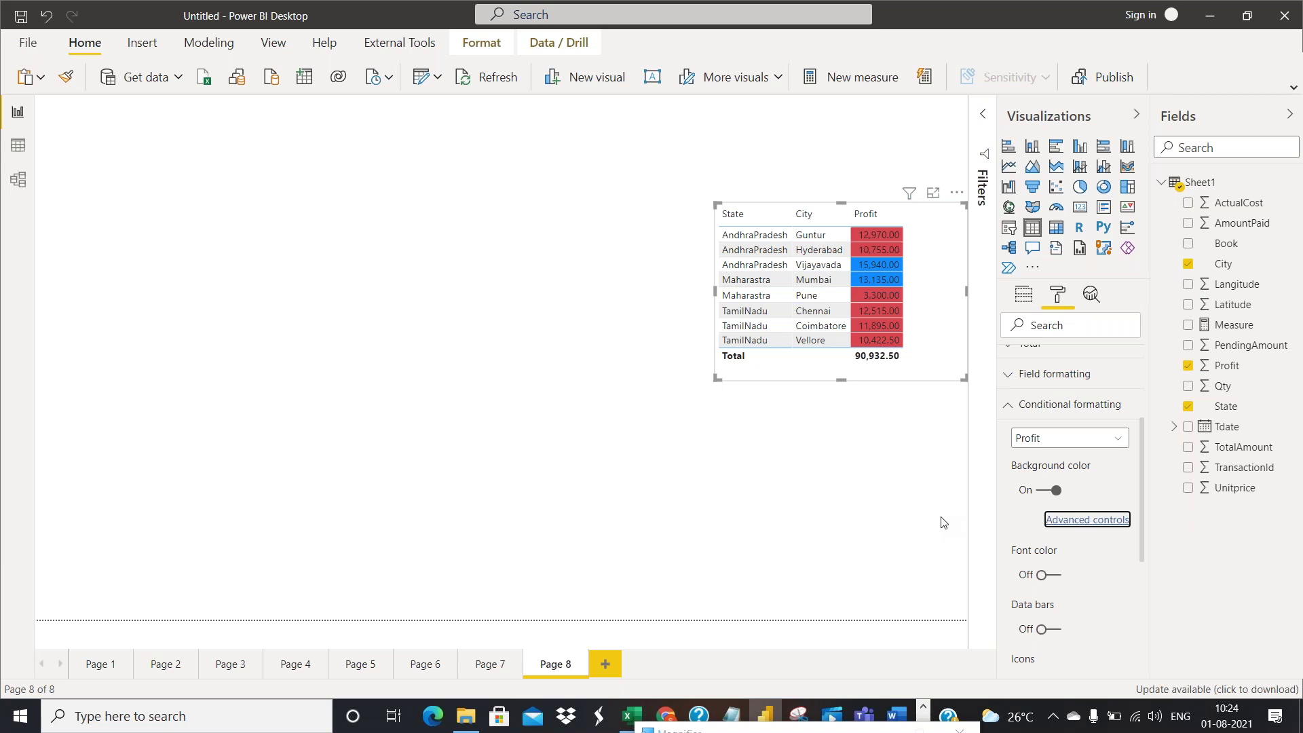
Replace Profit's conditional background color with data bars, briefly trying conditional font color in between
left_click(1049, 495)
left_click(1052, 545)
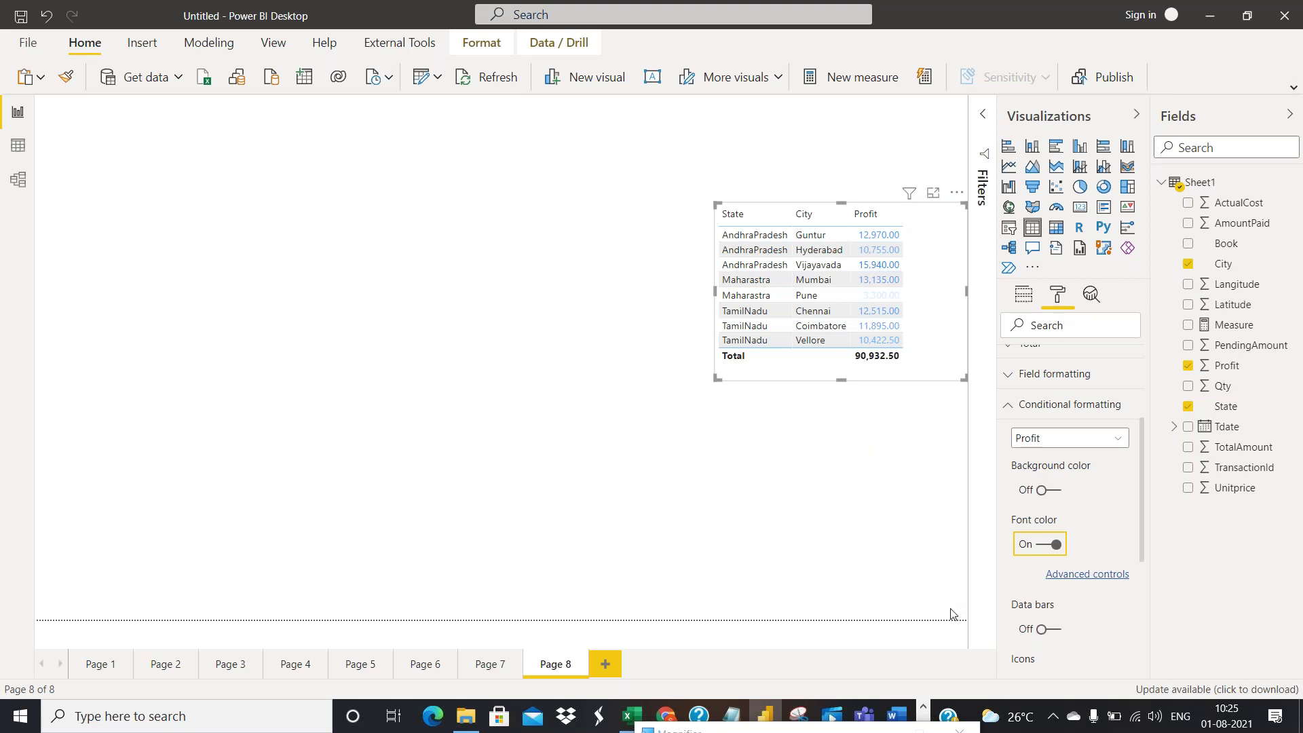
left_click(1047, 545)
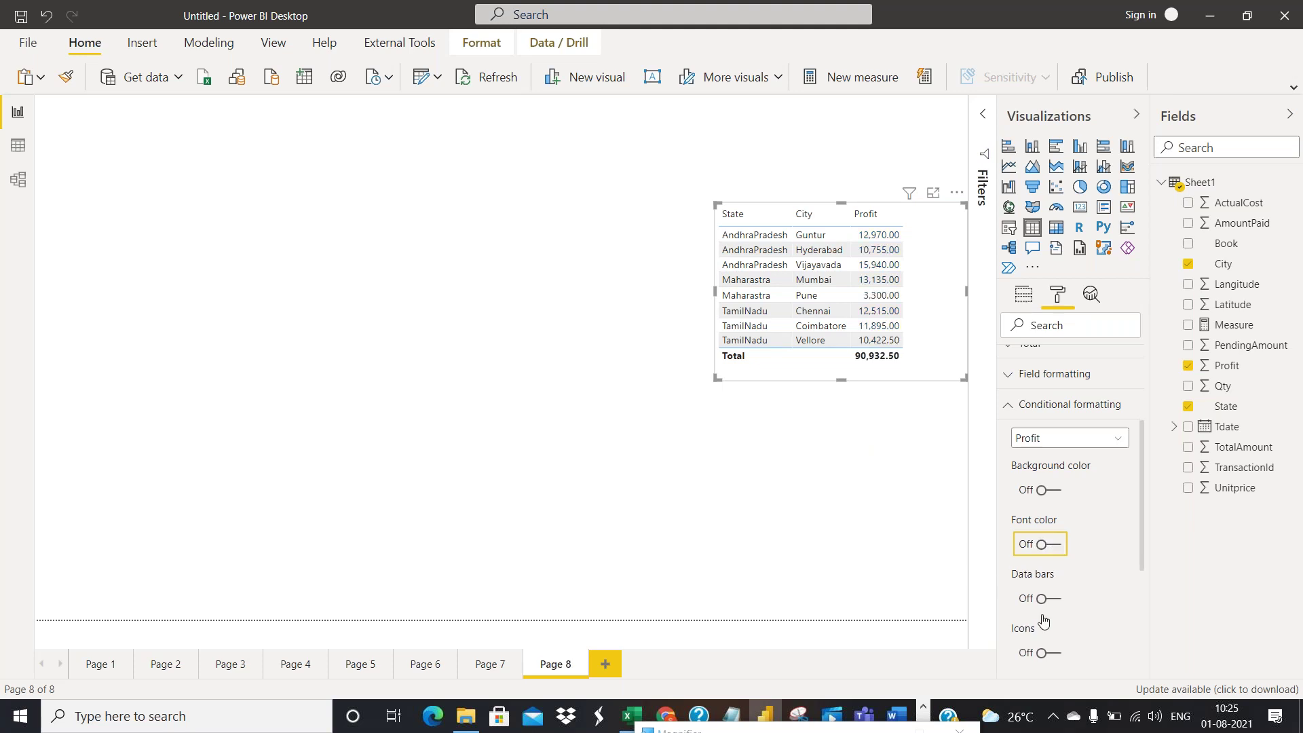
left_click(1055, 600)
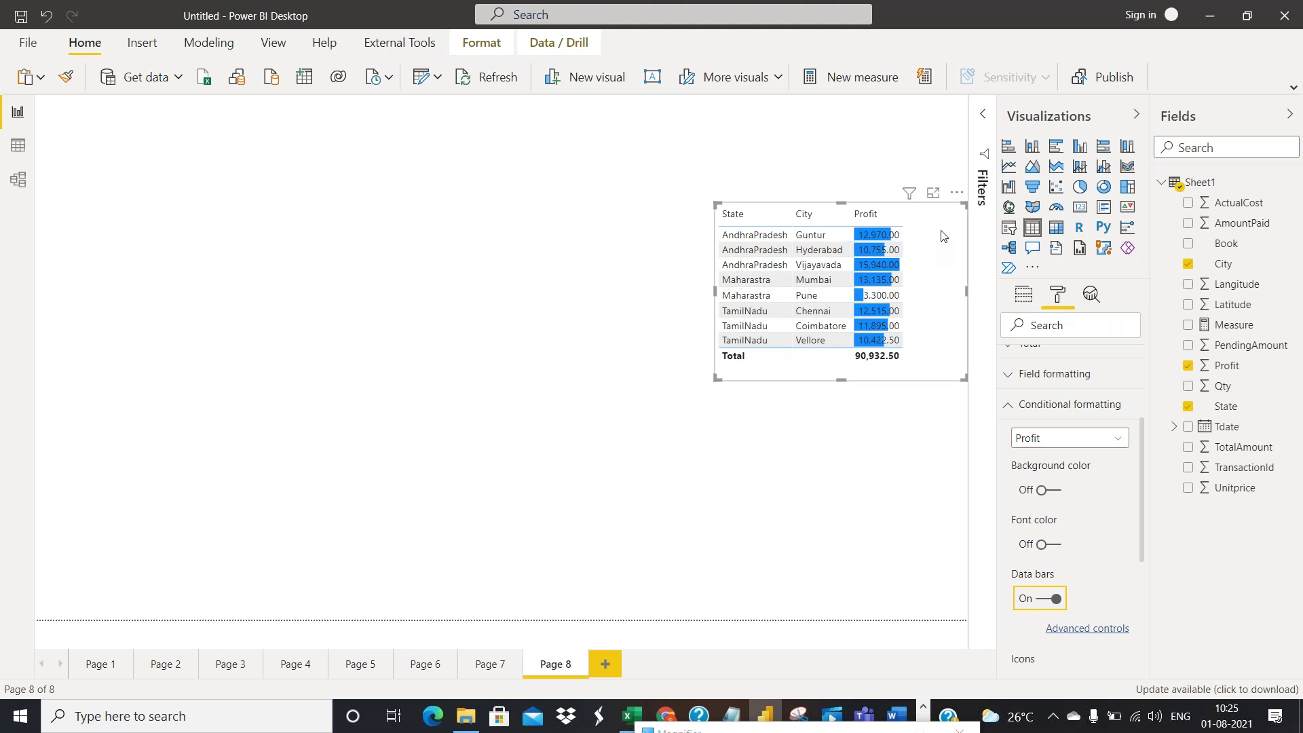
Set the table grid's row padding to 10 and make the table taller so that all rows fit
scroll(1014, 435, "up", 3)
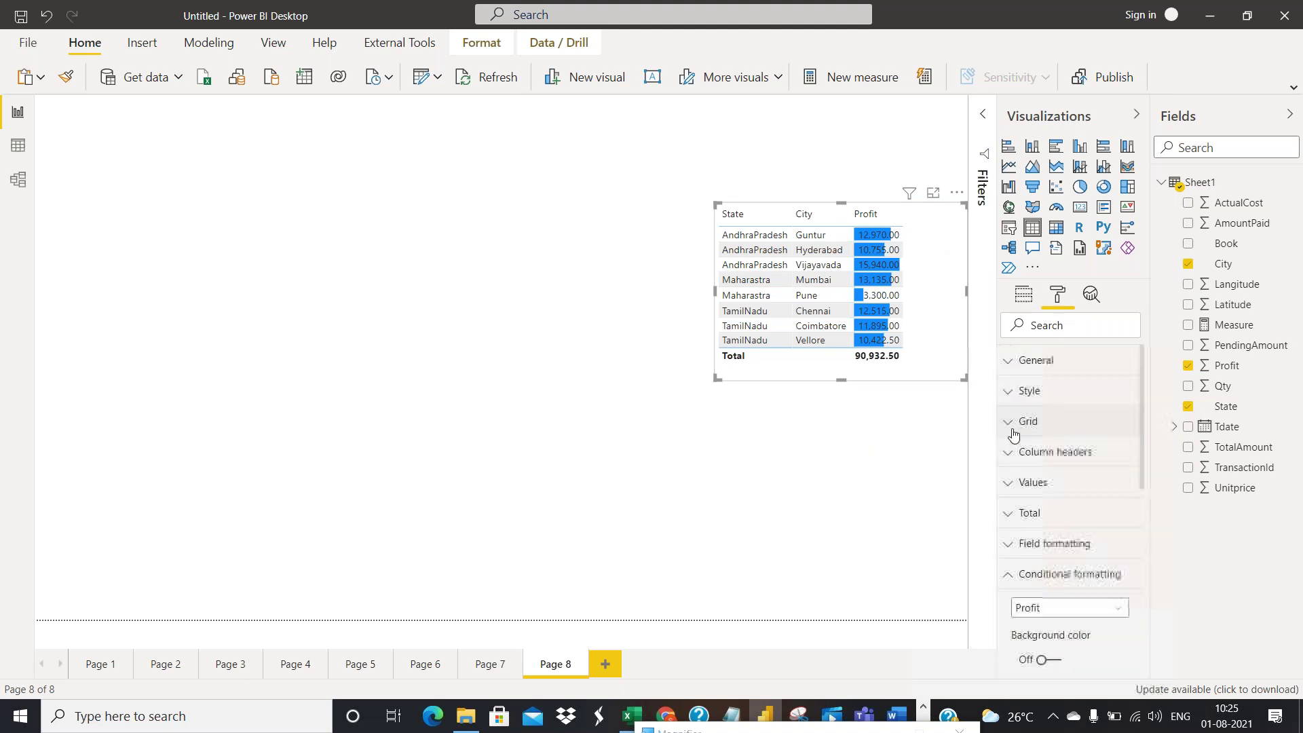
left_click(1018, 421)
scroll(1026, 536, "down", 3)
scroll(1027, 550, "down", 3)
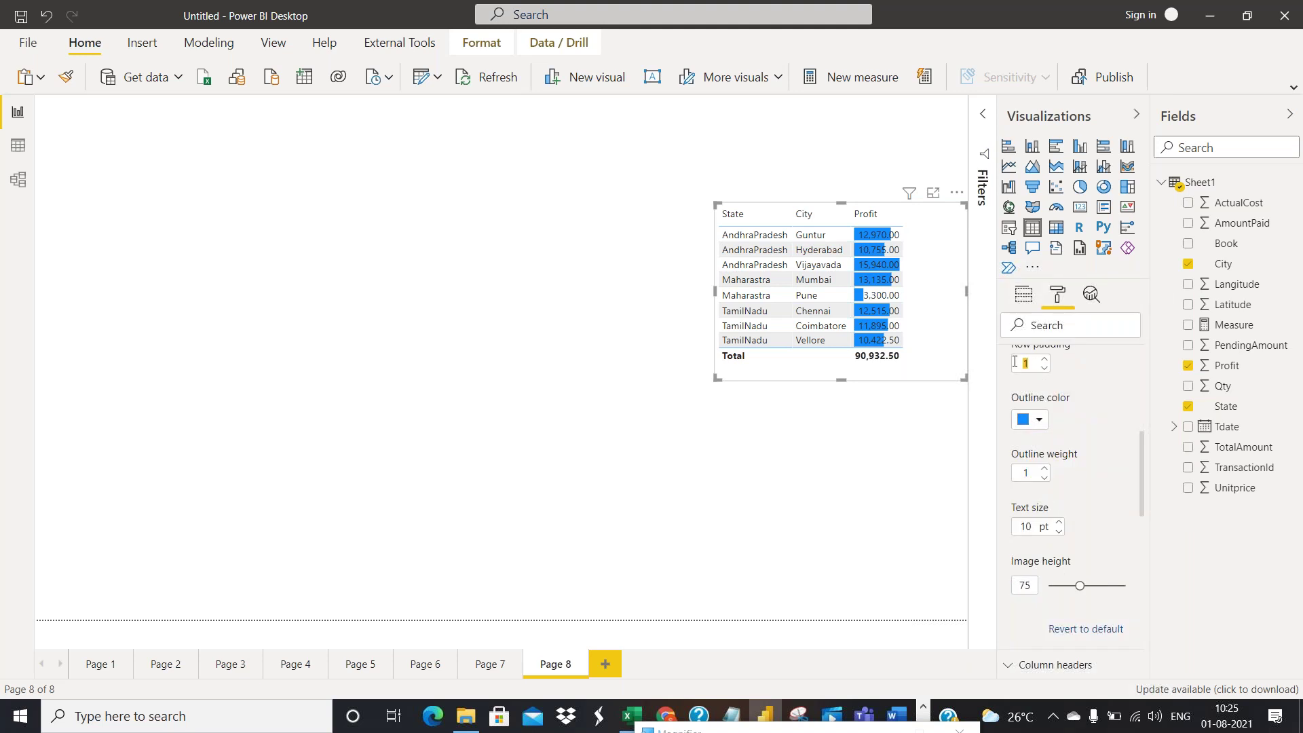
type("5")
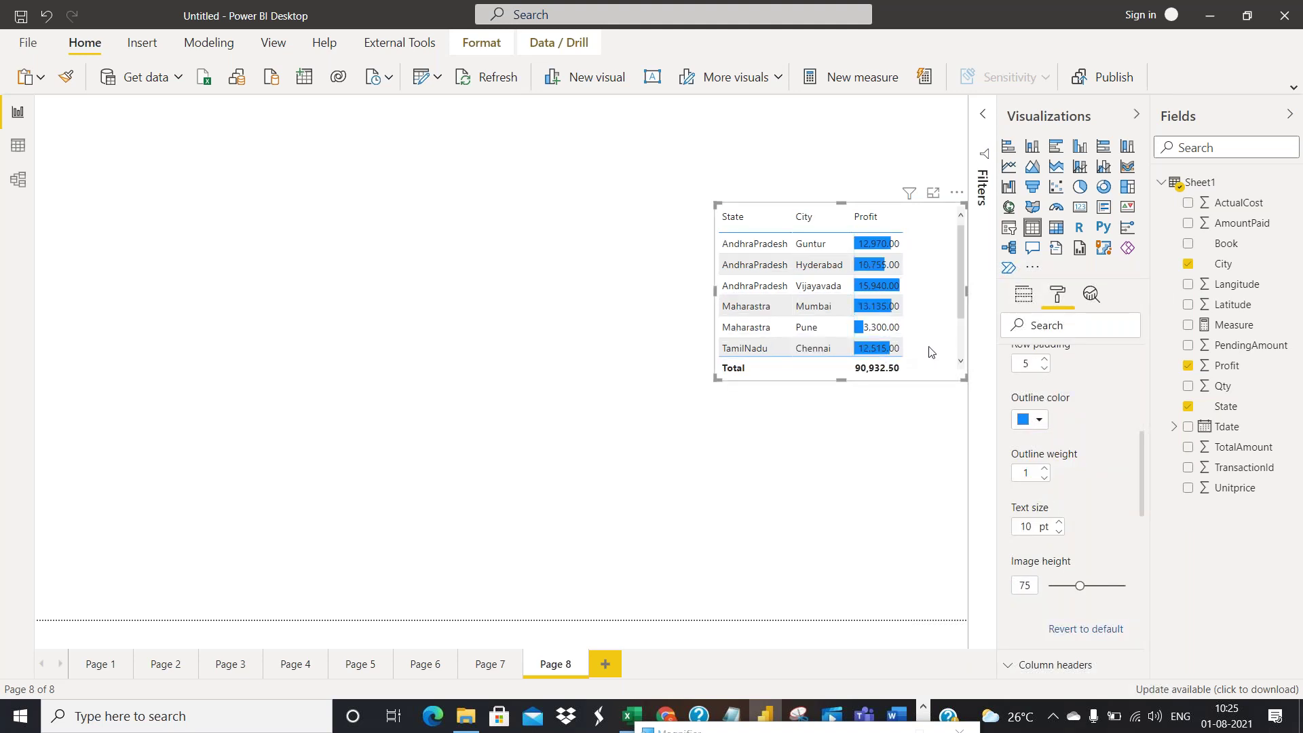
key("BackSpace")
type("110")
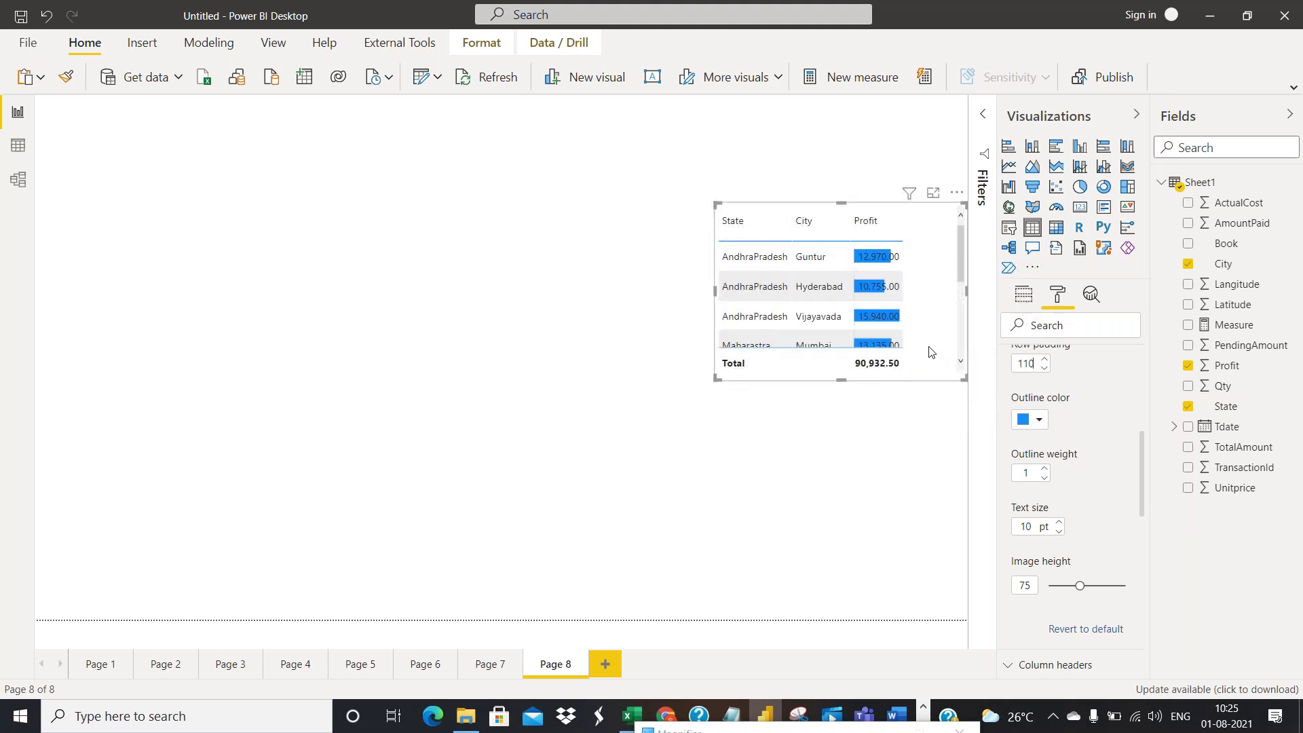
key("BackSpace")
key("BackSpace")
type("1")
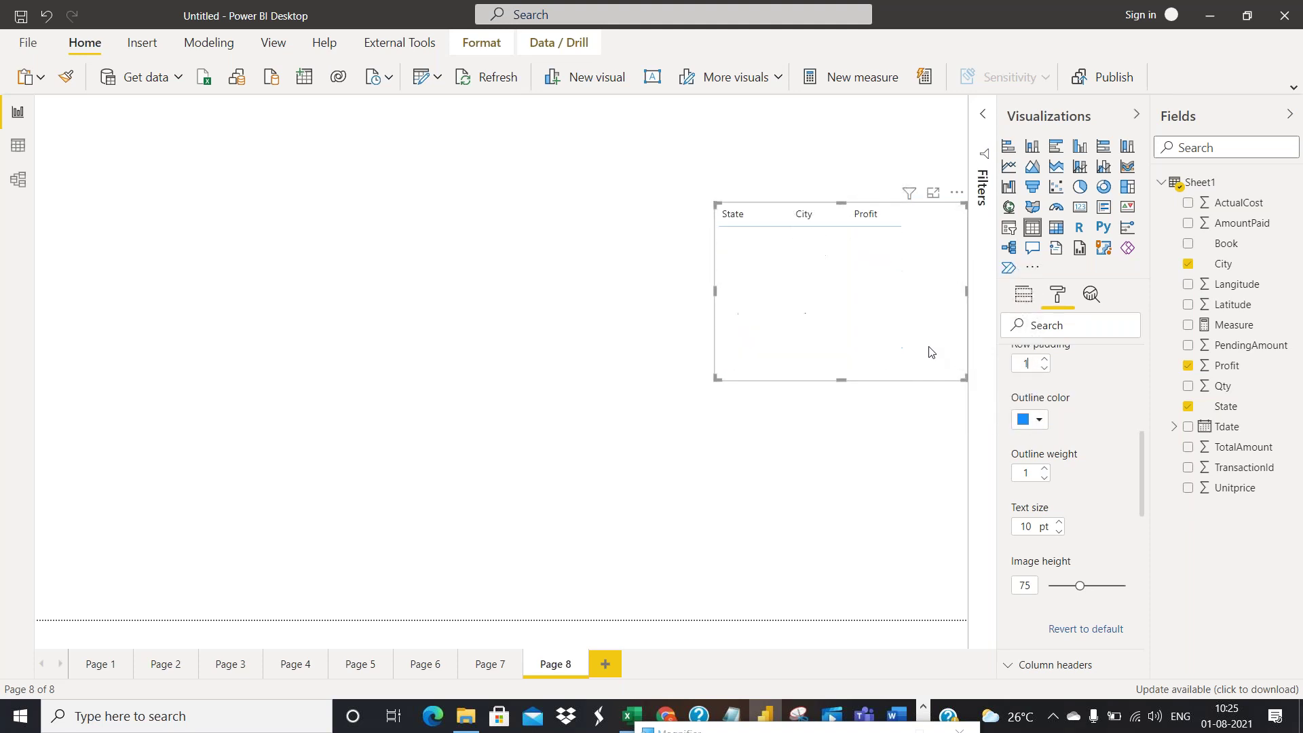
type("00")
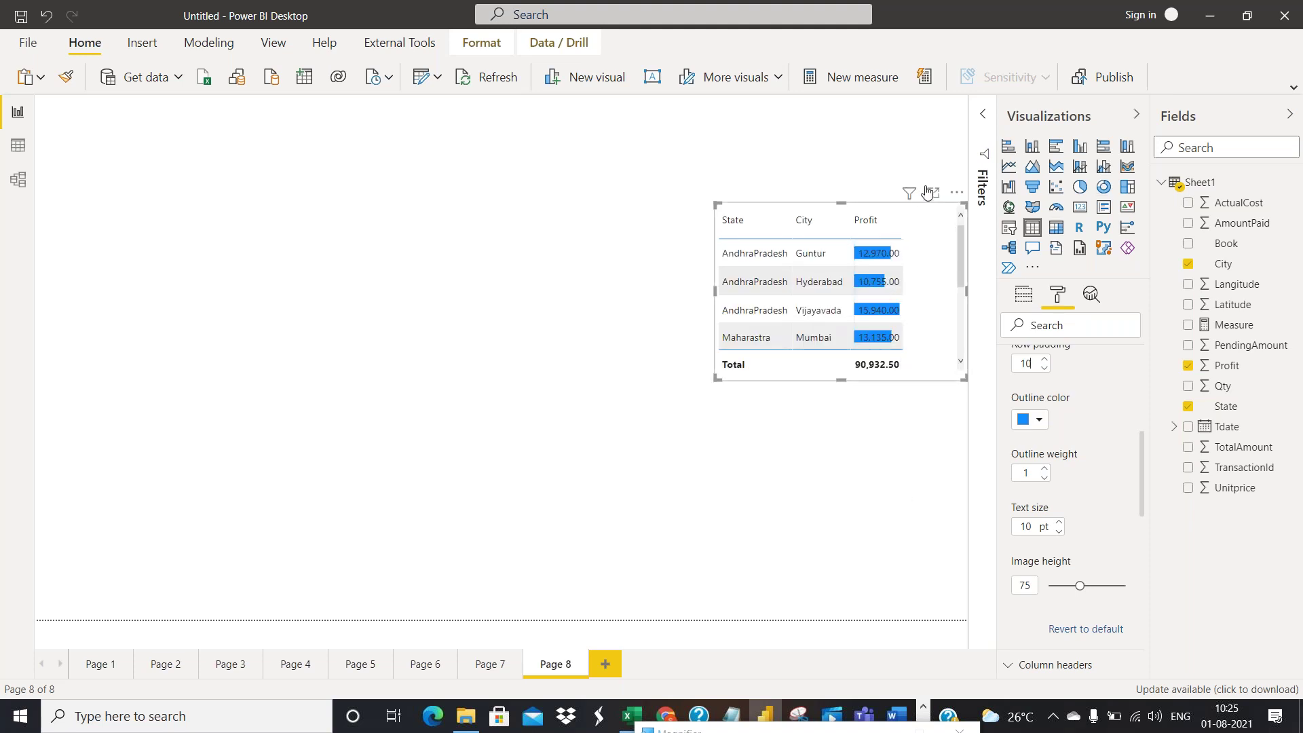
left_click_drag(842, 379, 845, 484)
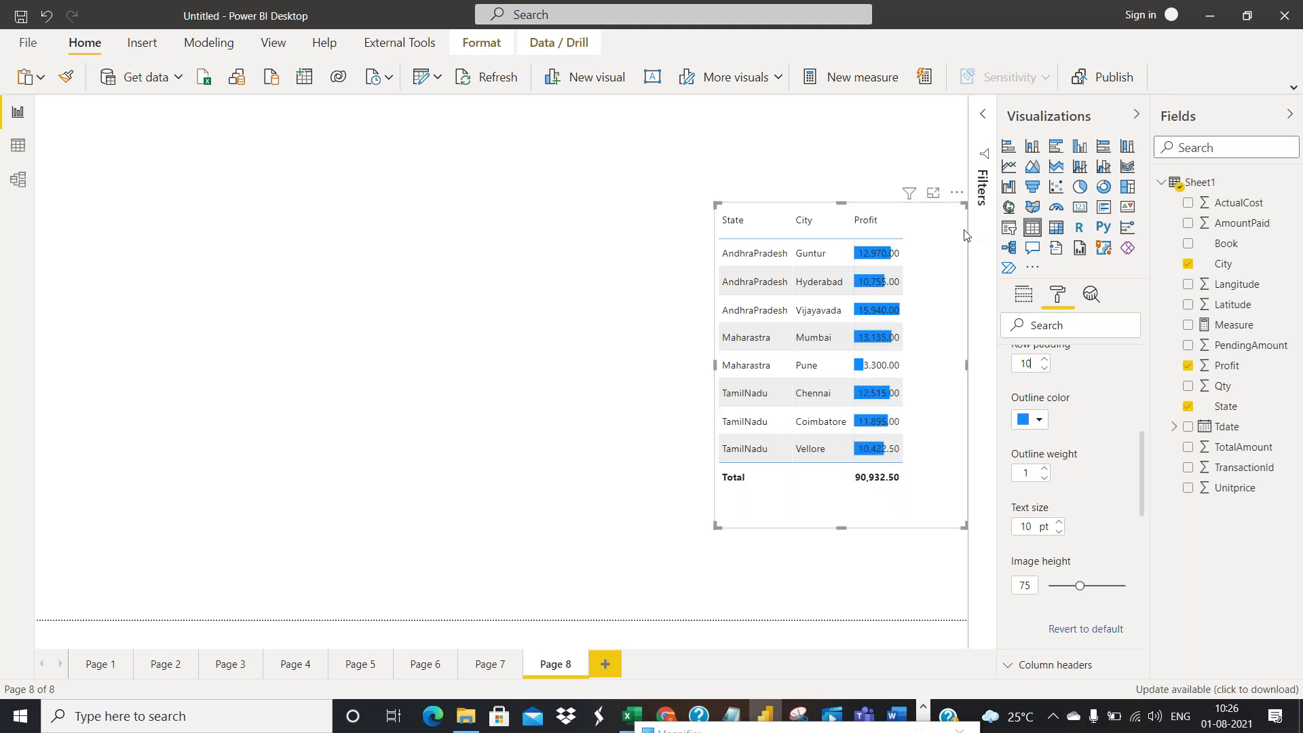
Turn off data bars for the Profit field and turn on conditional icons instead
scroll(1009, 438, "up", 5)
left_click(1008, 422)
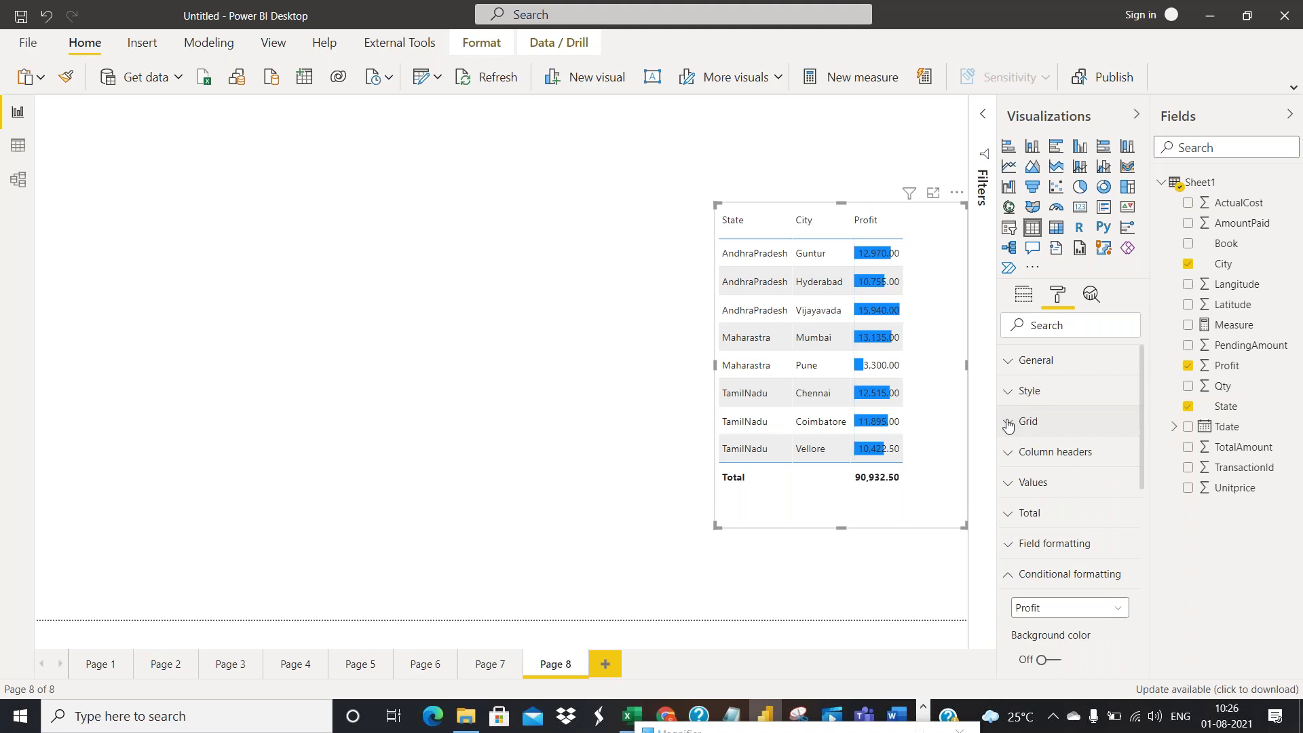
scroll(1077, 408, "down", 5)
scroll(1049, 428, "down", 3)
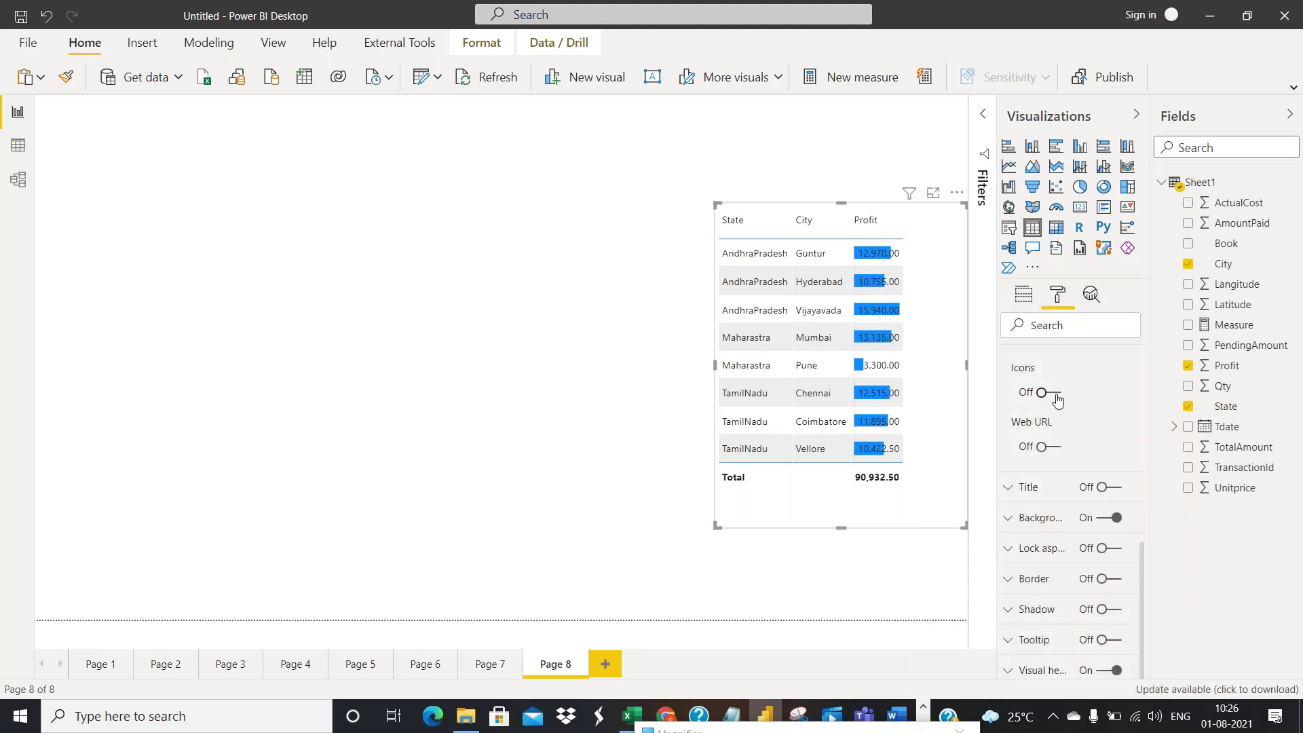
scroll(1051, 416, "up", 2)
left_click(1049, 478)
scroll(1107, 417, "down", 3)
left_click(1043, 393)
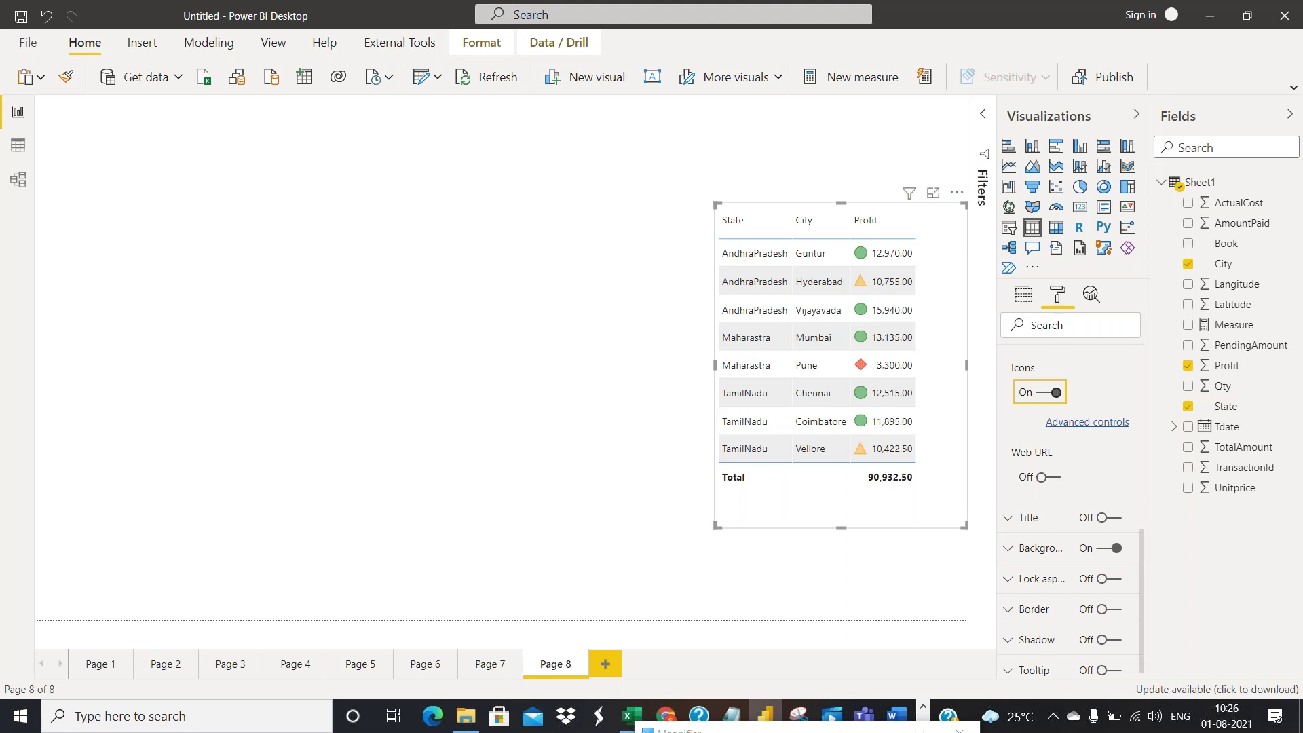
In Profit's icon rules, assign a yellow circle to the 33–67 percent rule and a red circle to the 0–33 percent rule
left_click(1093, 424)
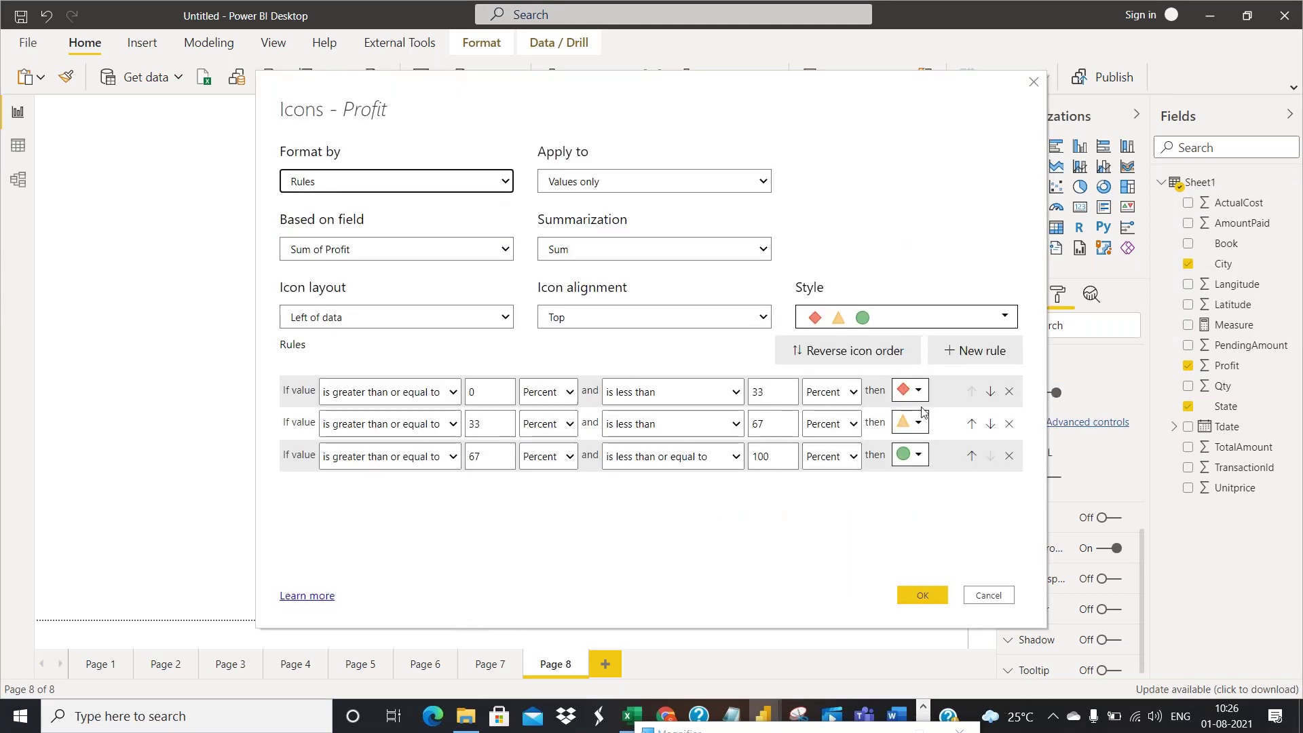
left_click(920, 424)
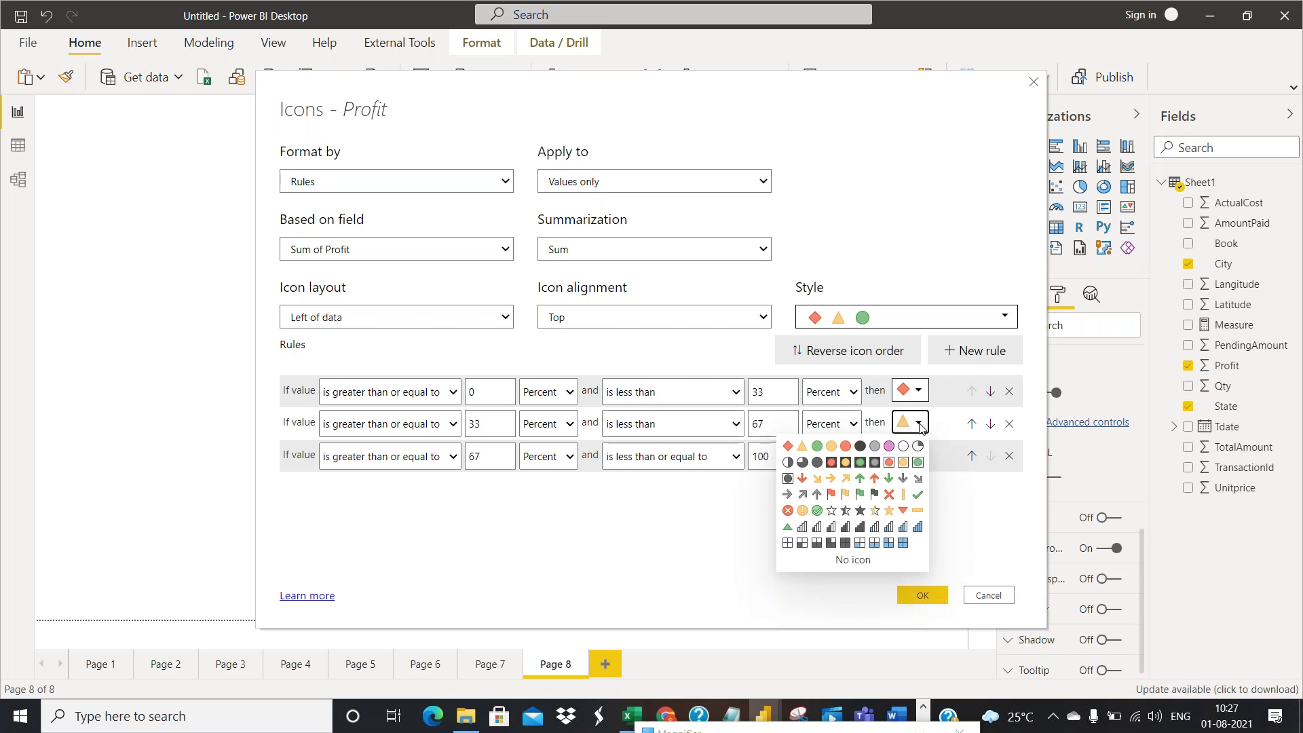
left_click(948, 484)
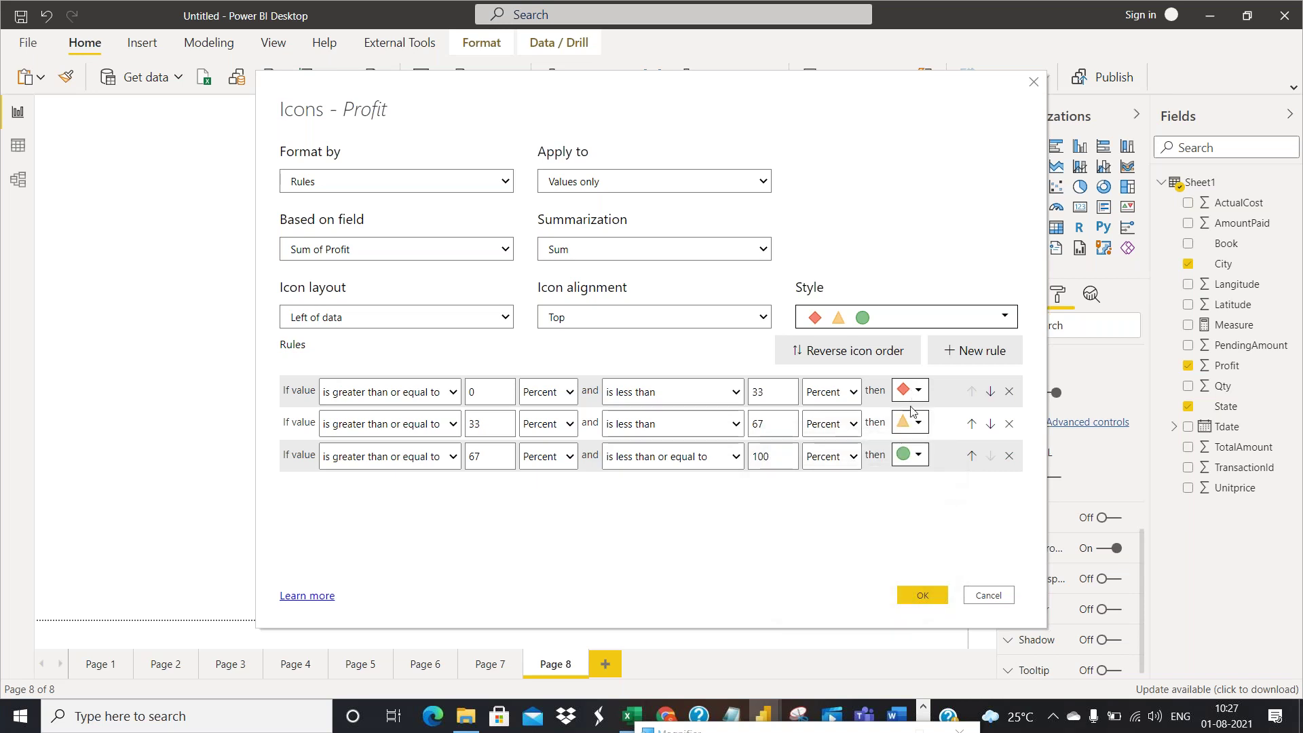
left_click(913, 425)
left_click(832, 446)
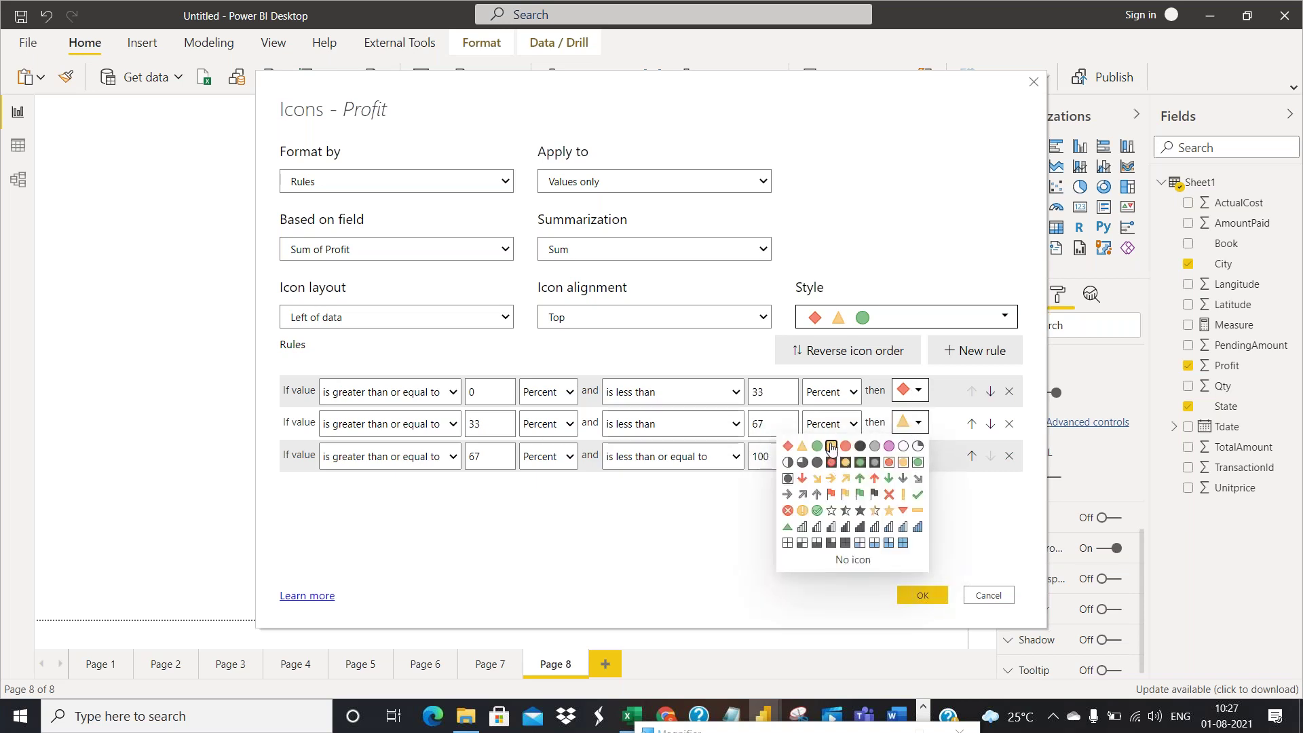
left_click(921, 394)
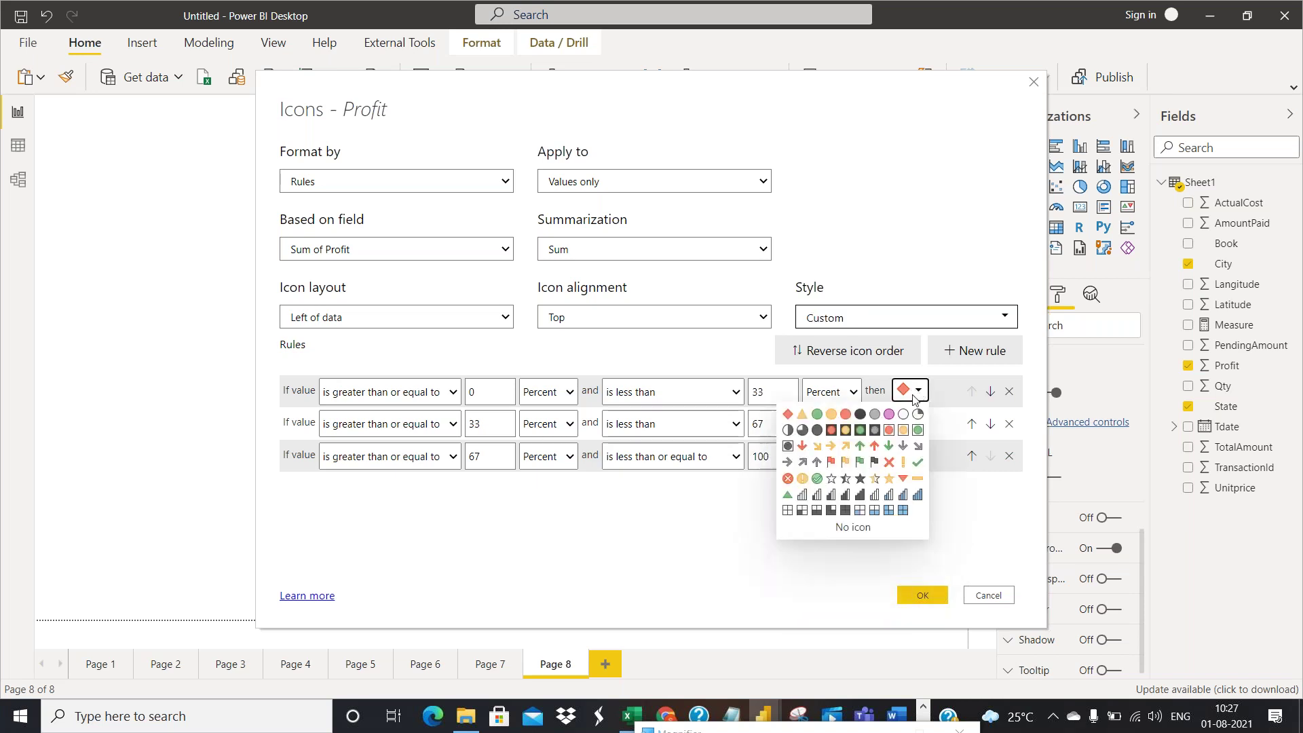
left_click(841, 413)
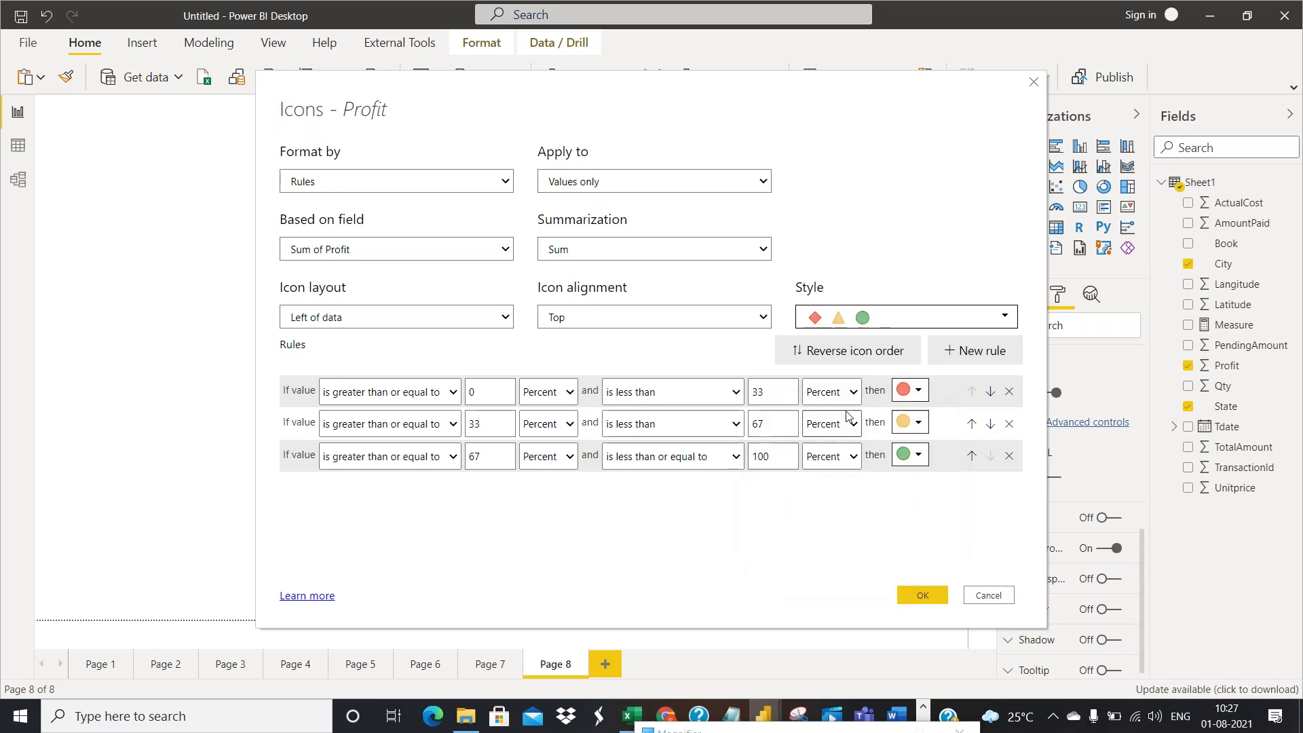
left_click(917, 595)
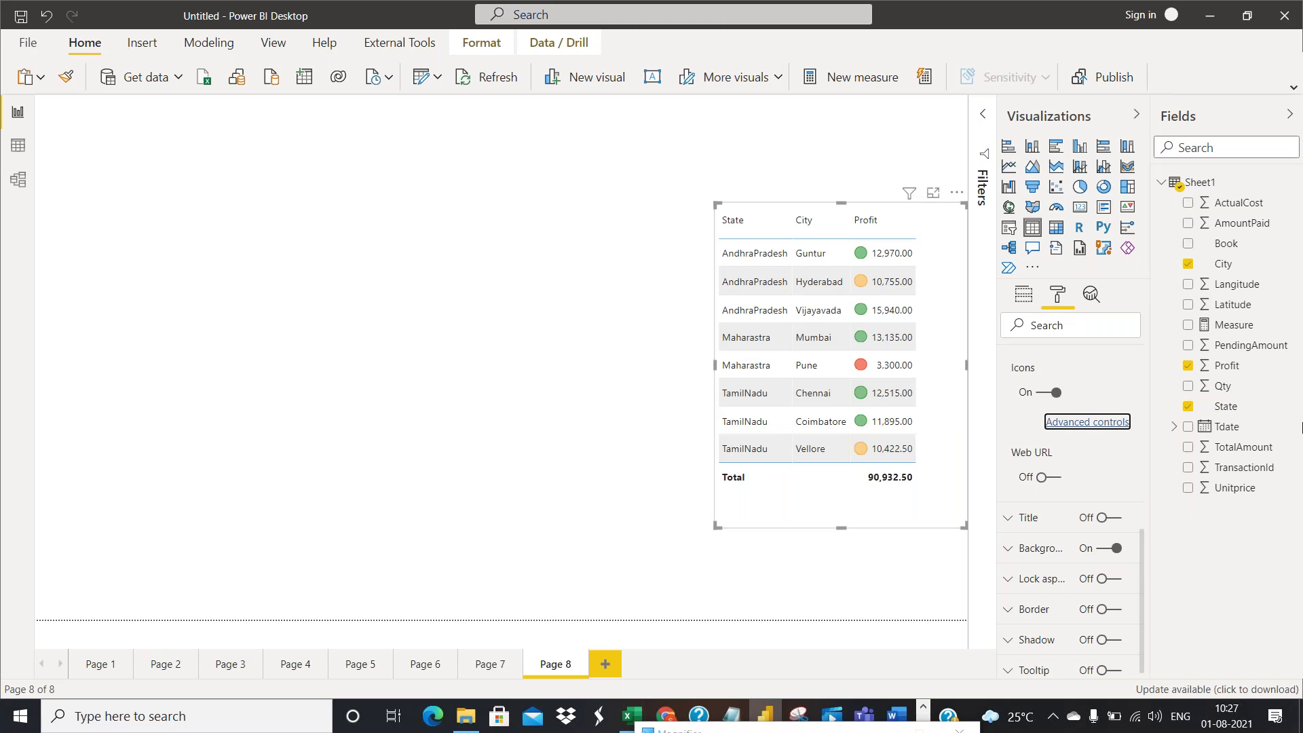
Try to turn on conditional web URL formatting for the Profit field
left_click(1054, 477)
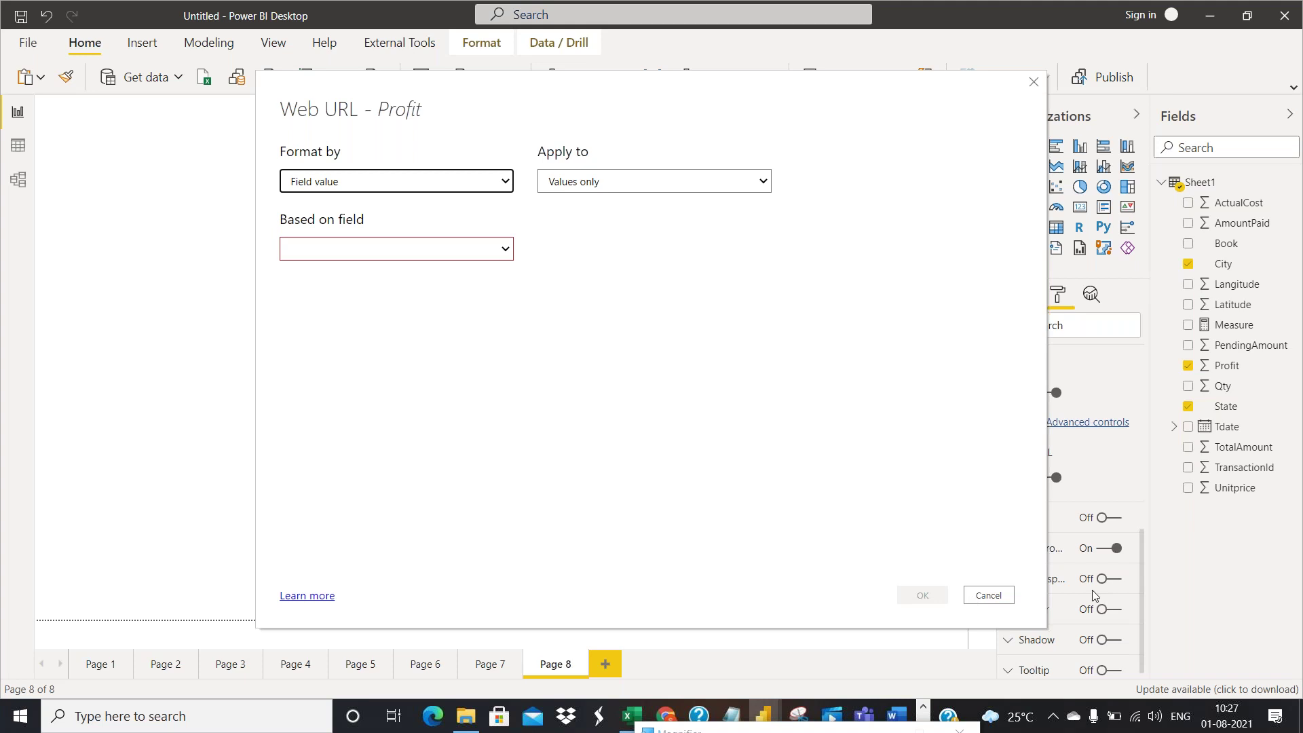
left_click(989, 597)
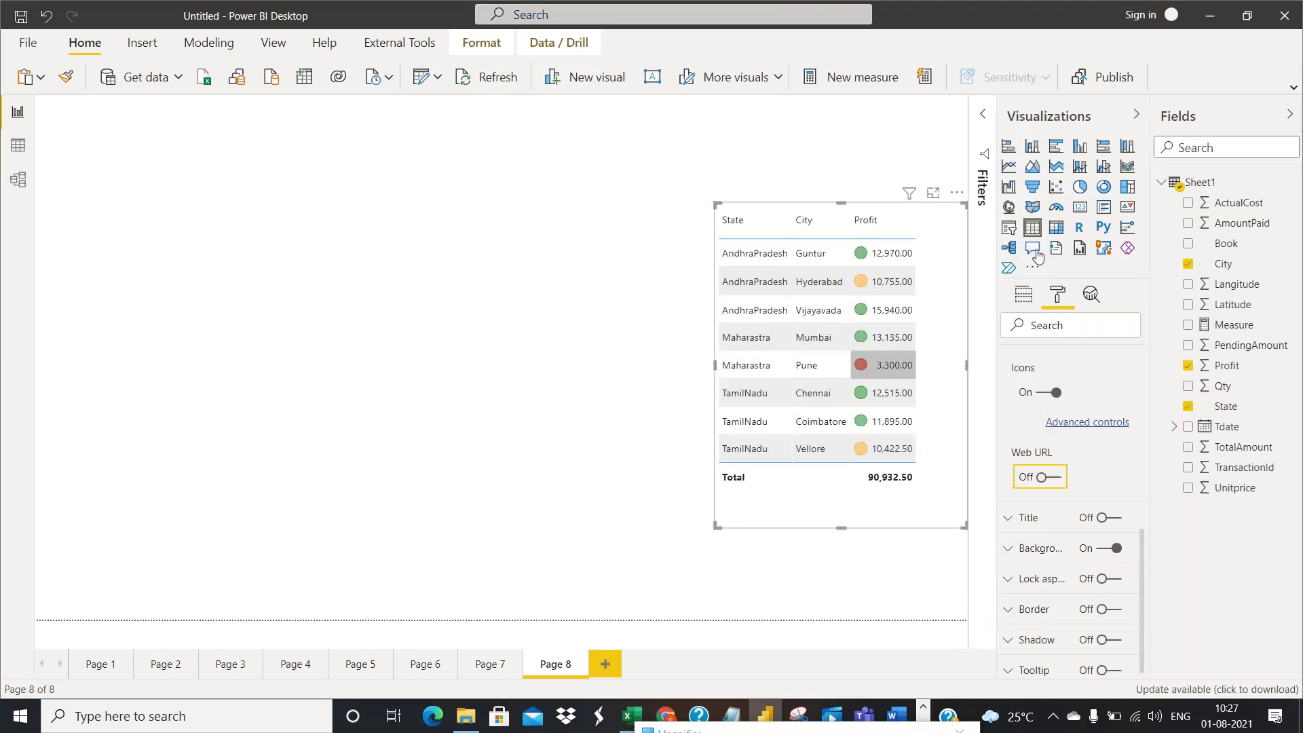
scroll(1111, 444, "up", 3)
scroll(1111, 444, "up", 2)
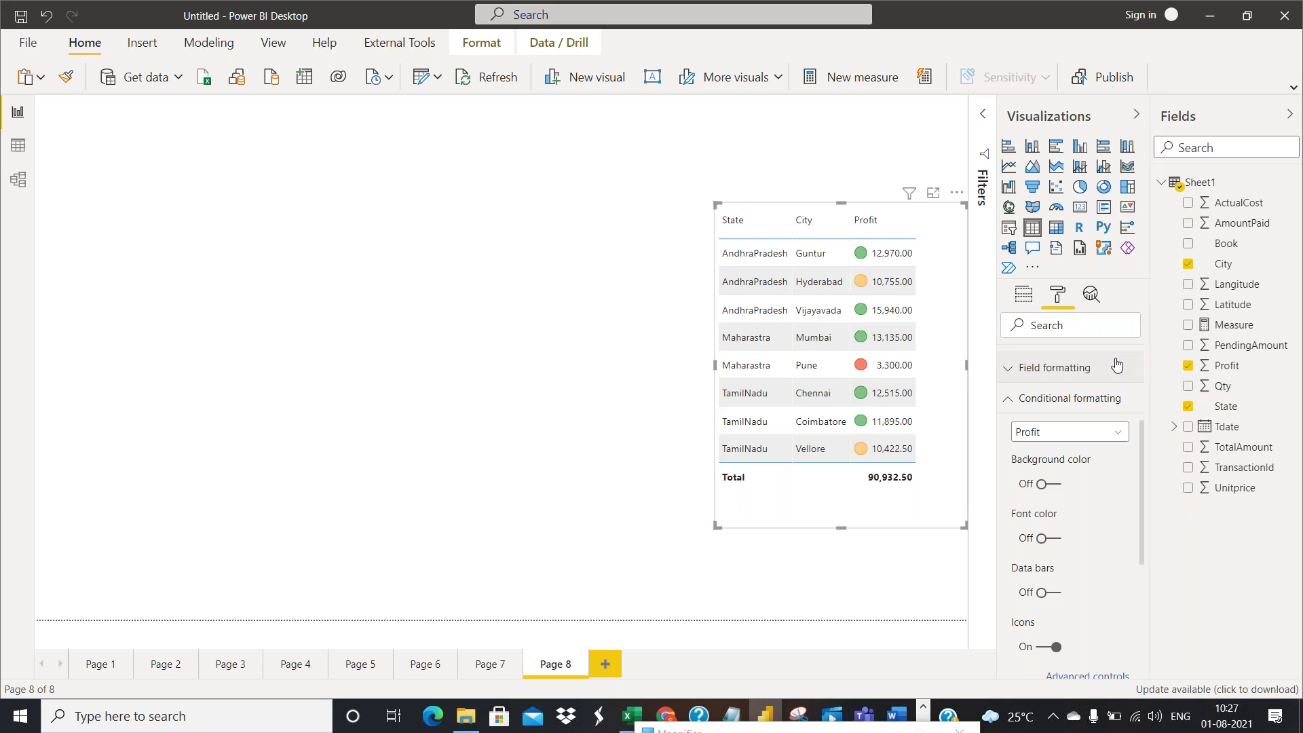
left_click(1018, 399)
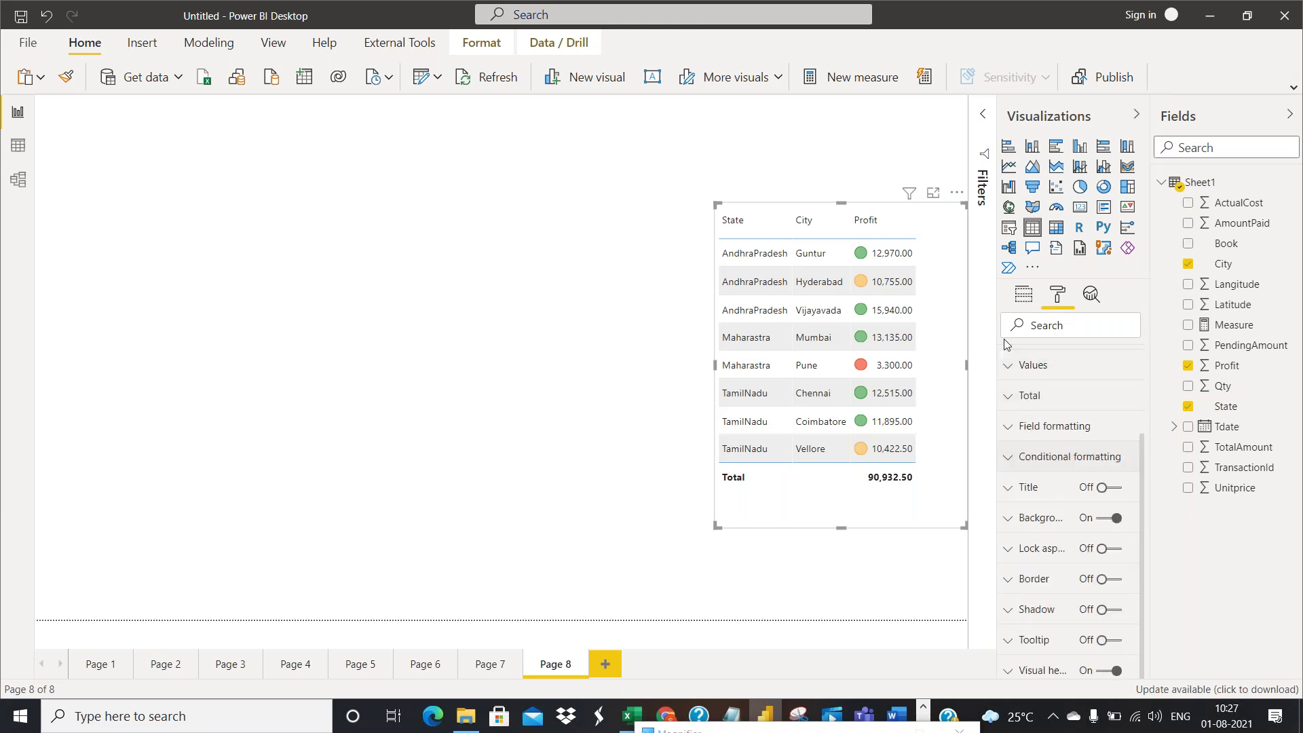
Add a new report page with an empty matrix visual, move it to the page's upper-right corner and enlarge it
left_click(490, 664)
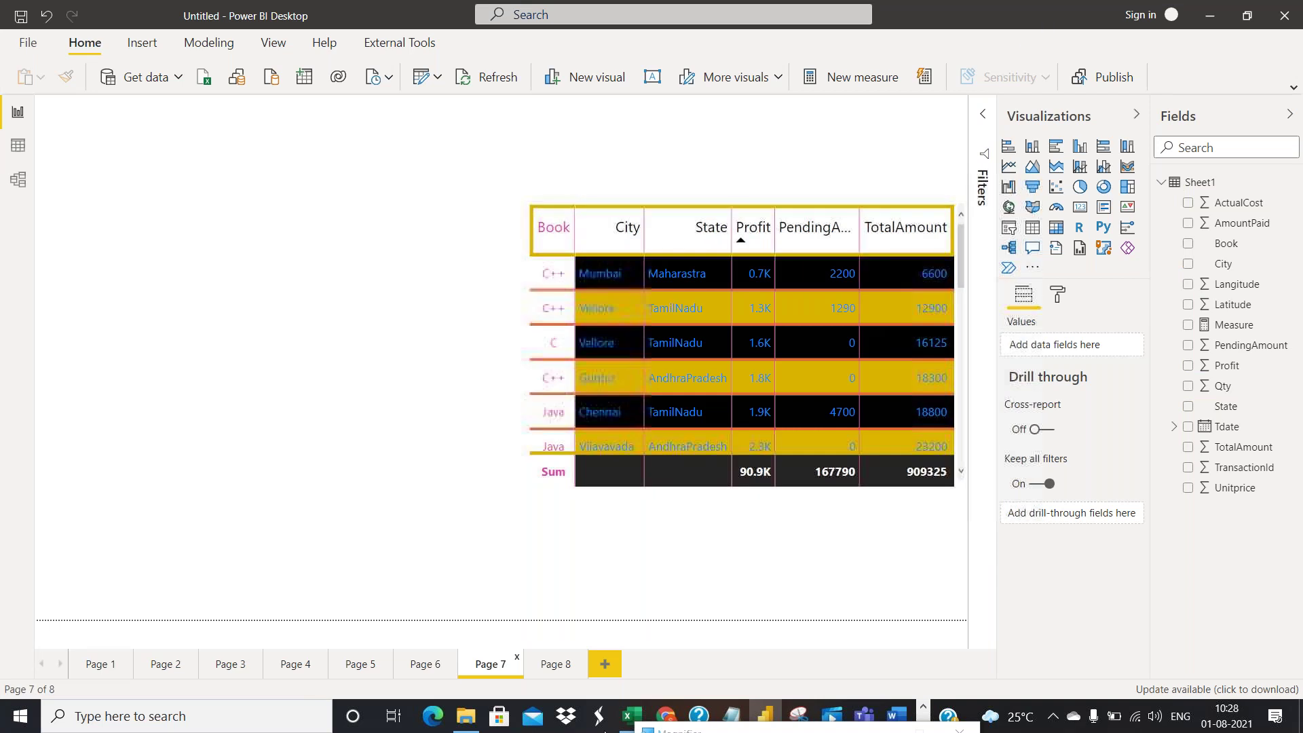
left_click(614, 665)
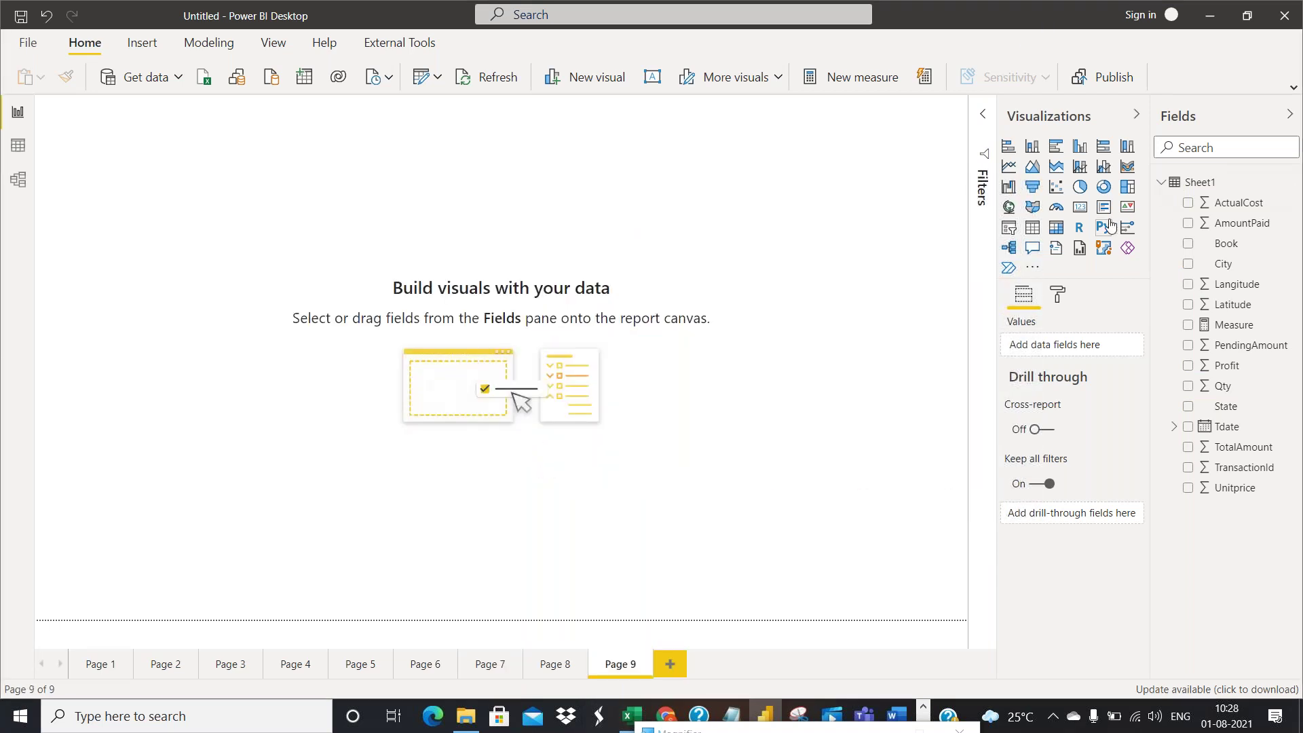
left_click(1056, 230)
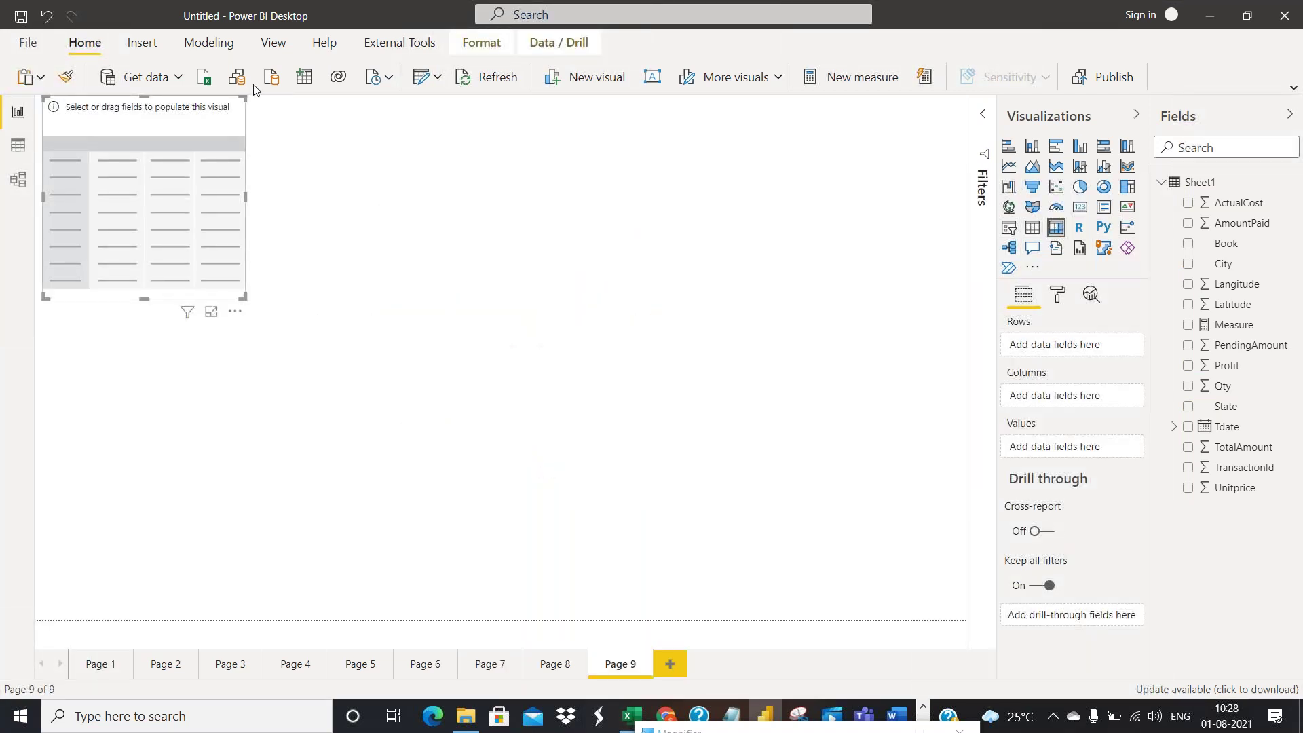
left_click_drag(239, 117, 961, 116)
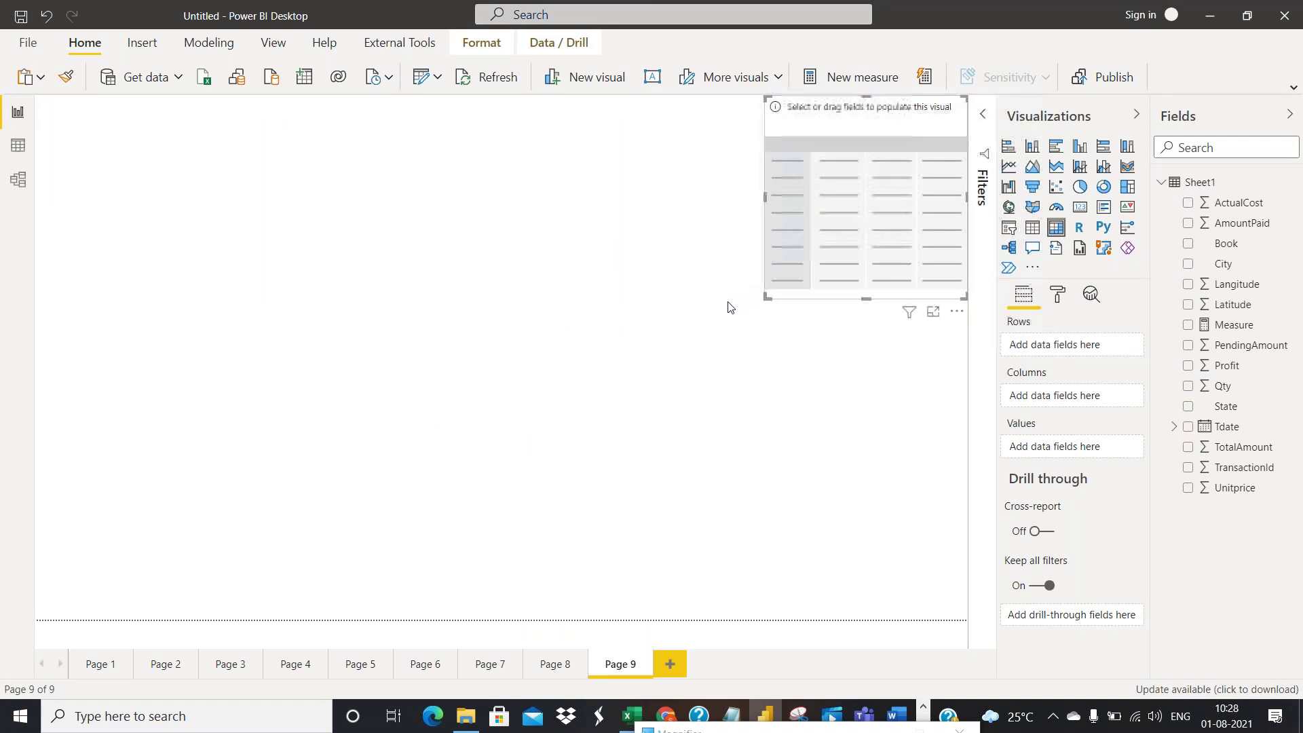
left_click_drag(764, 296, 610, 361)
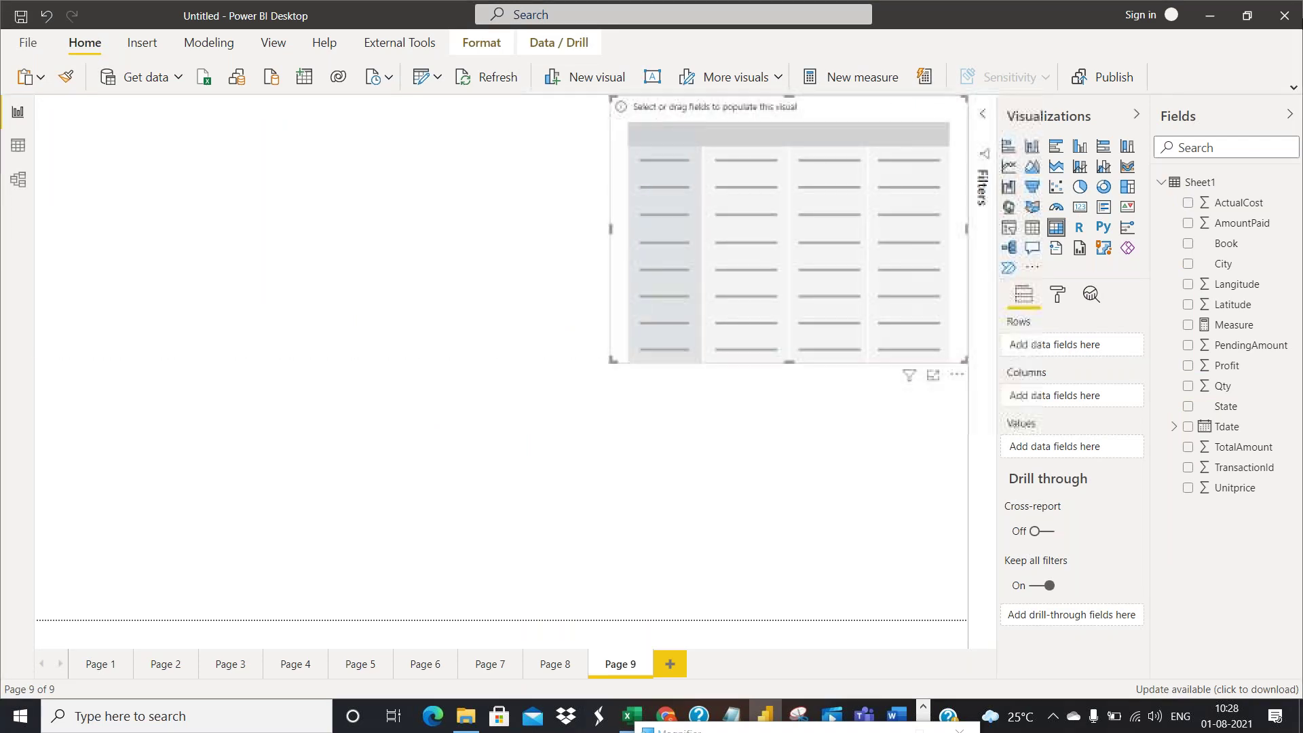
Fill the matrix with State and City as rows, Book as columns and Profit as values
left_click(1189, 407)
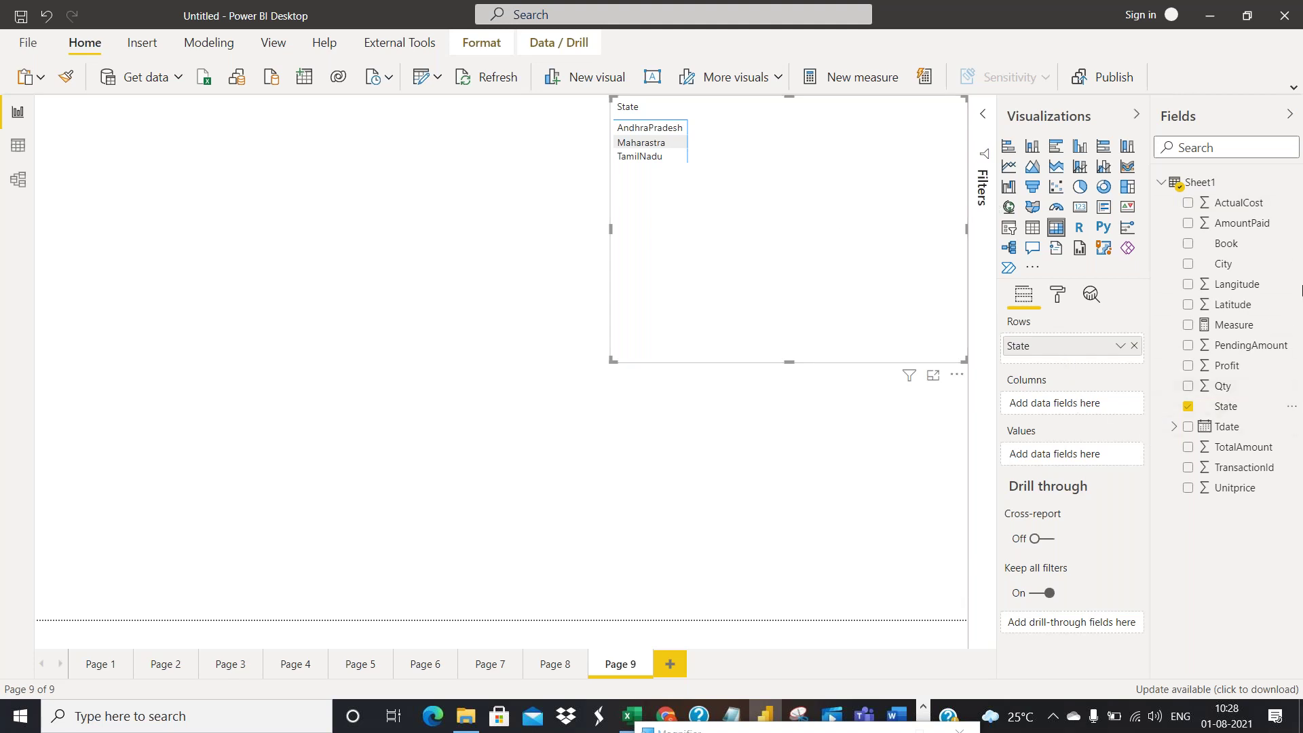
left_click_drag(1239, 247, 1103, 408)
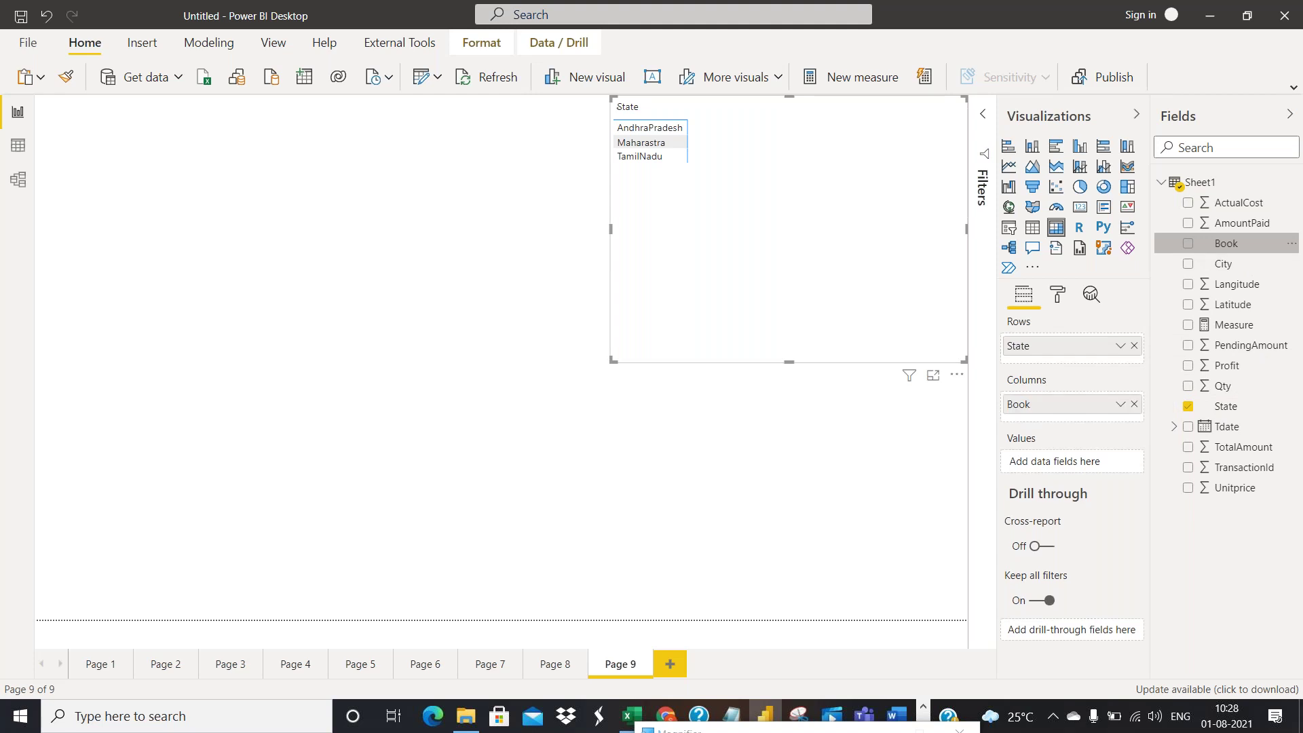
left_click_drag(1230, 366, 1075, 461)
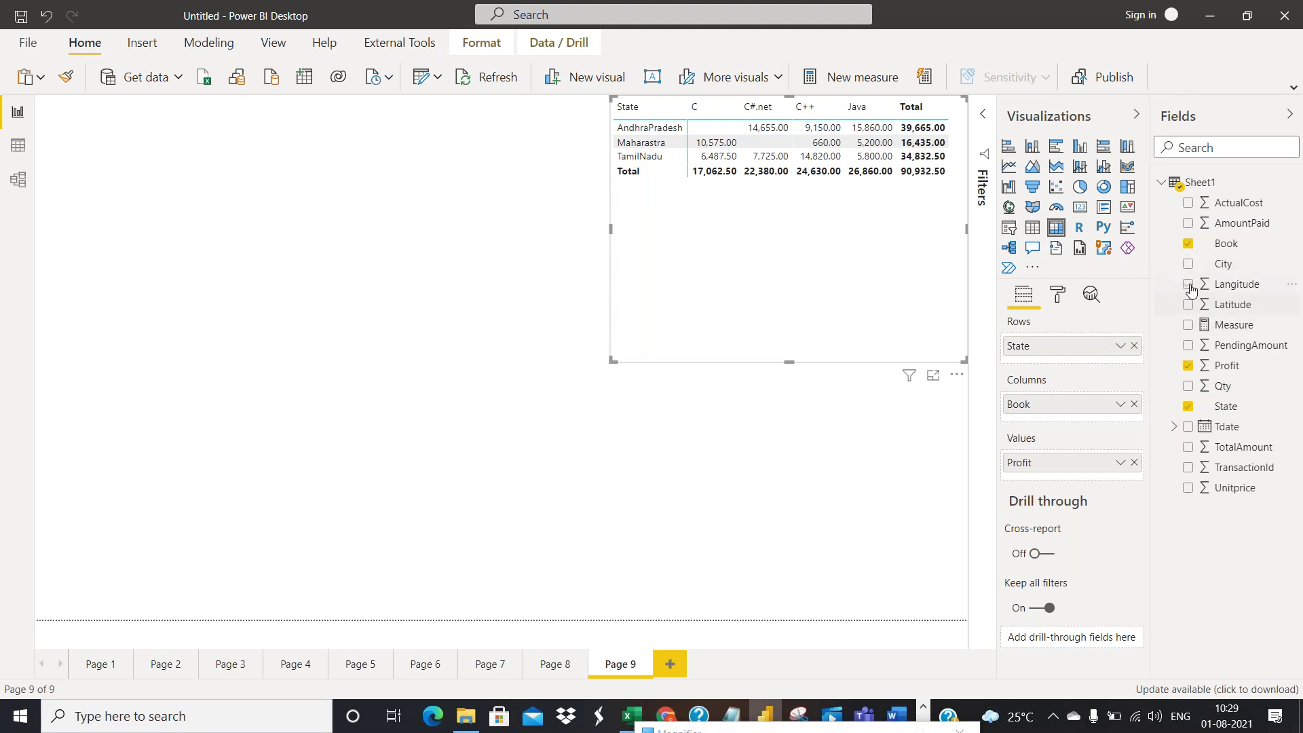
left_click_drag(1222, 265, 1068, 367)
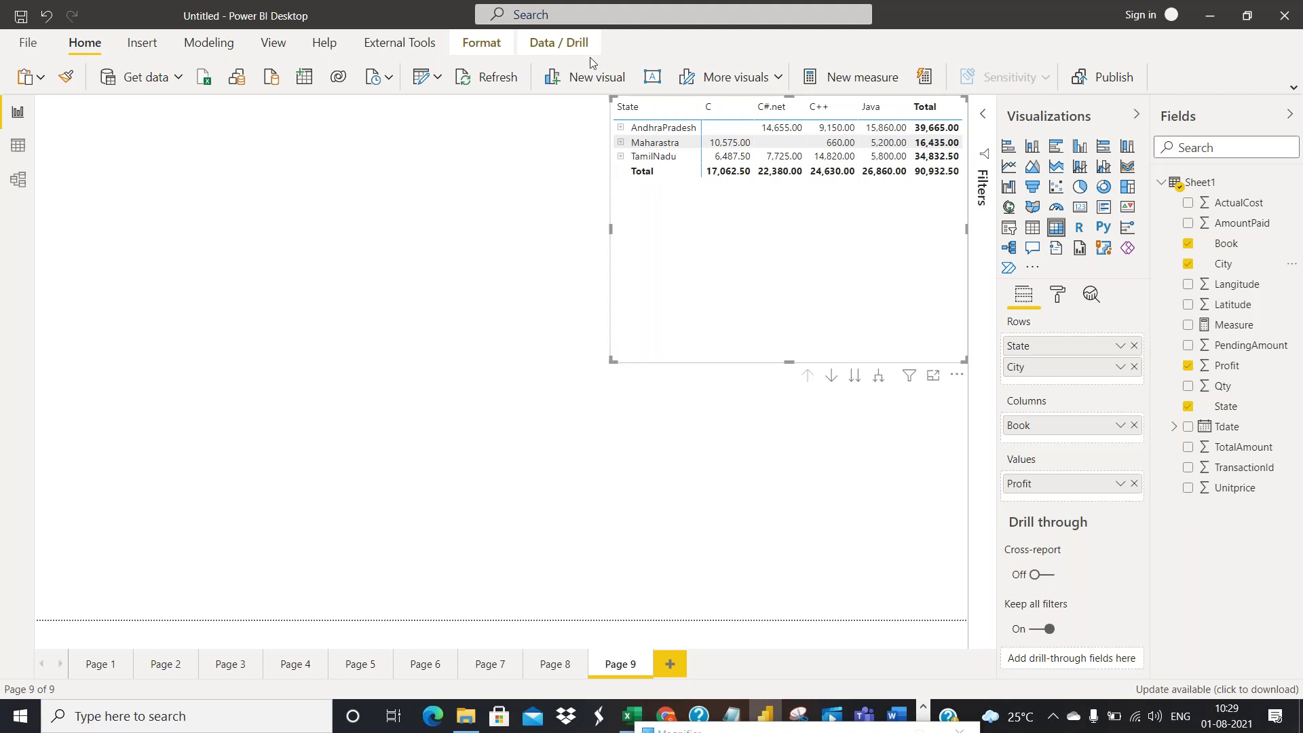
Expand every state in the matrix down to its cities and widen the visual to fit all columns
left_click(621, 129)
left_click(621, 128)
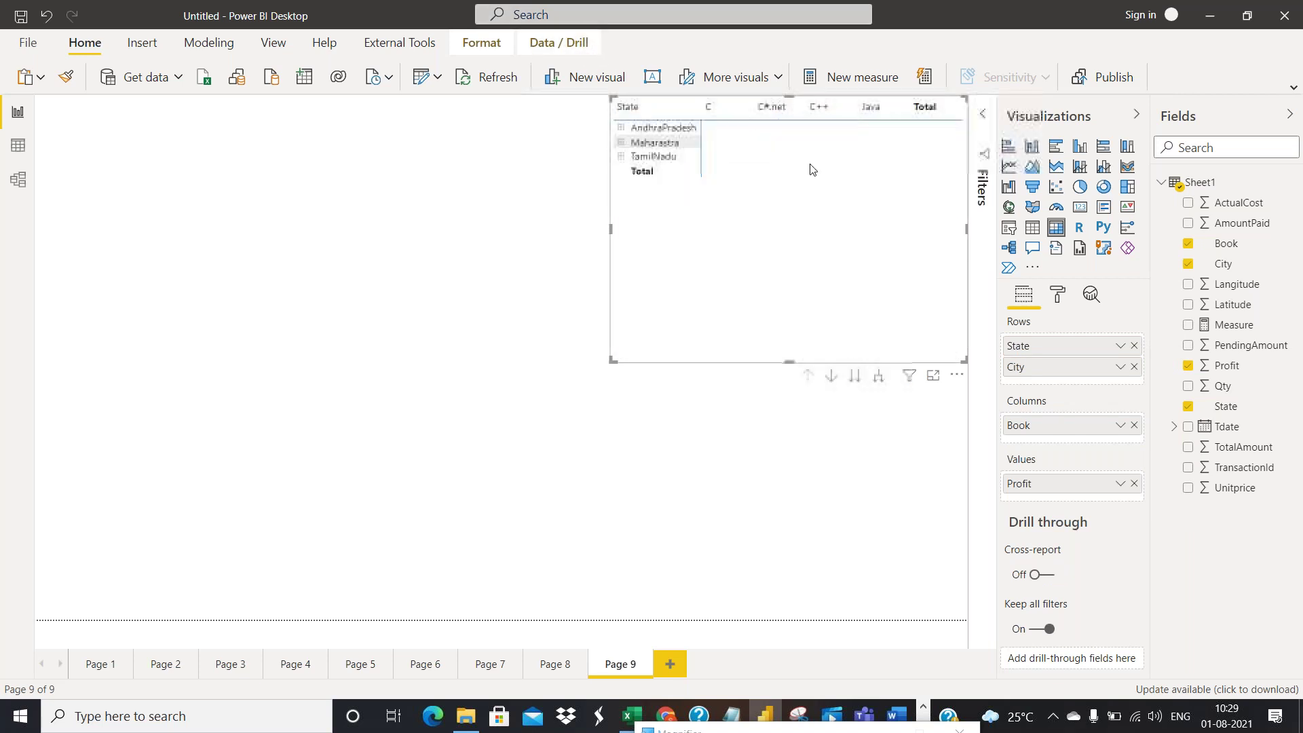
left_click(877, 375)
left_click_drag(613, 361, 552, 341)
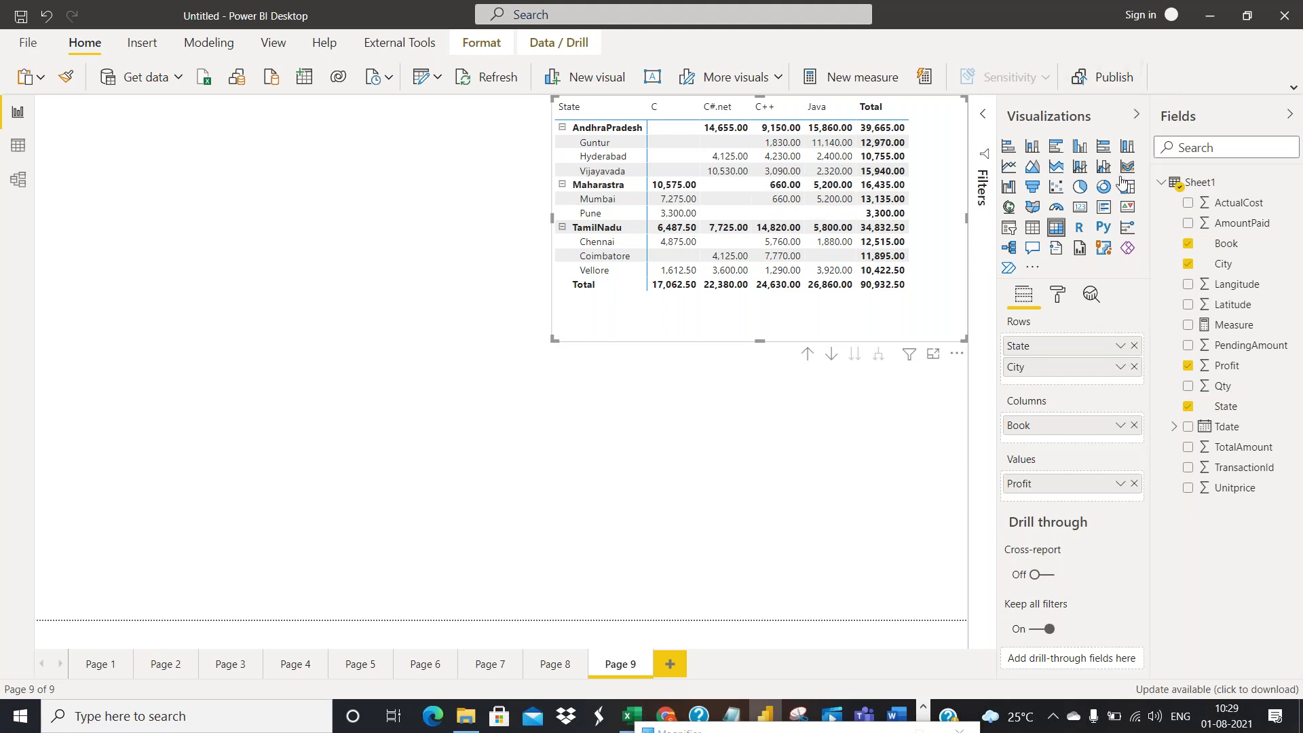
Review the matrix's grid formatting options, including row padding, outline, text size and image height
left_click(1059, 294)
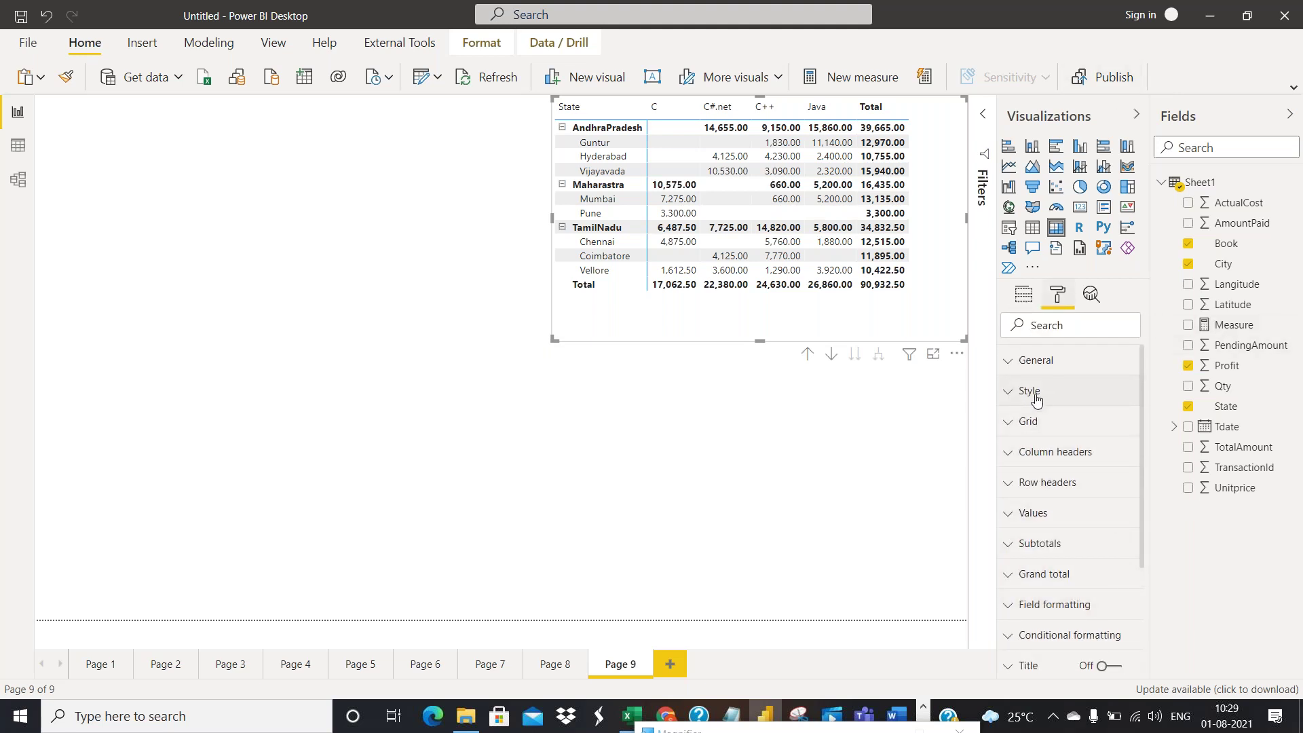
left_click(1018, 422)
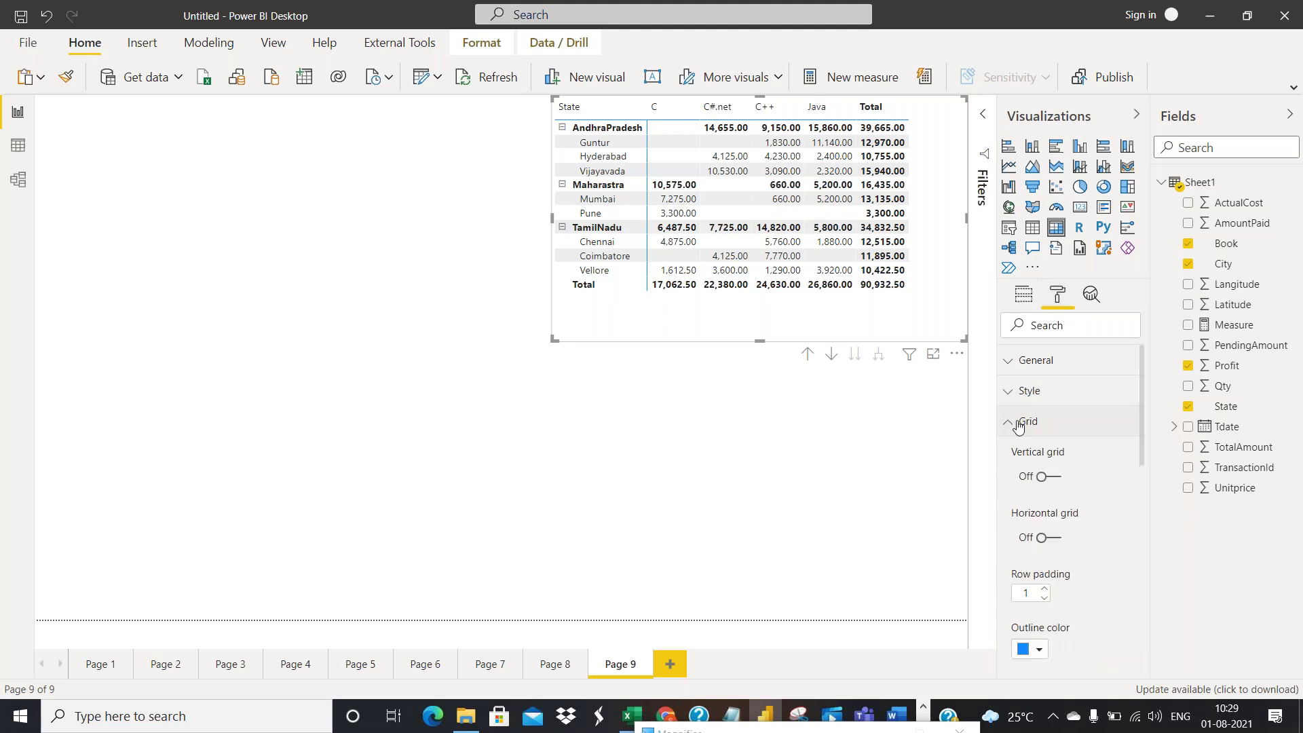
scroll(1016, 461, "down", 3)
scroll(1075, 441, "down", 1)
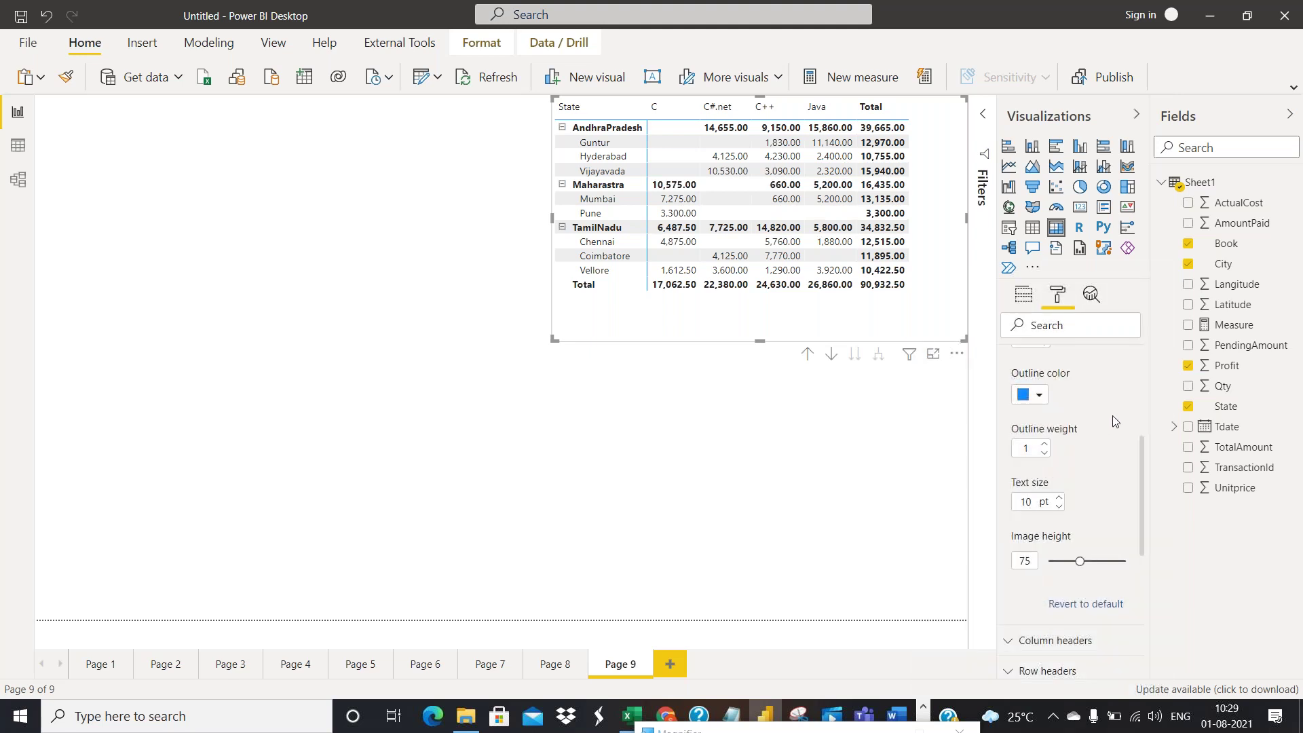
scroll(1114, 419, "down", 5)
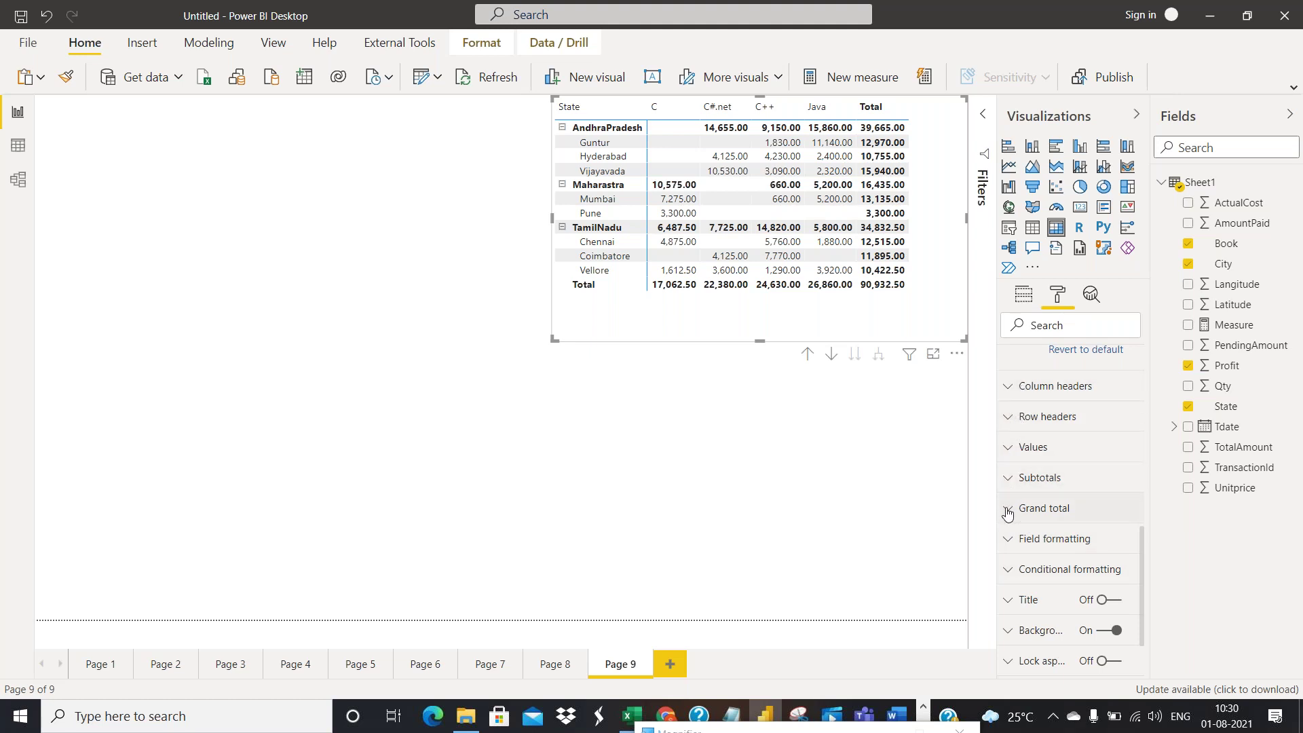
Set the alignment of the matrix's column headers to Right
left_click(1016, 386)
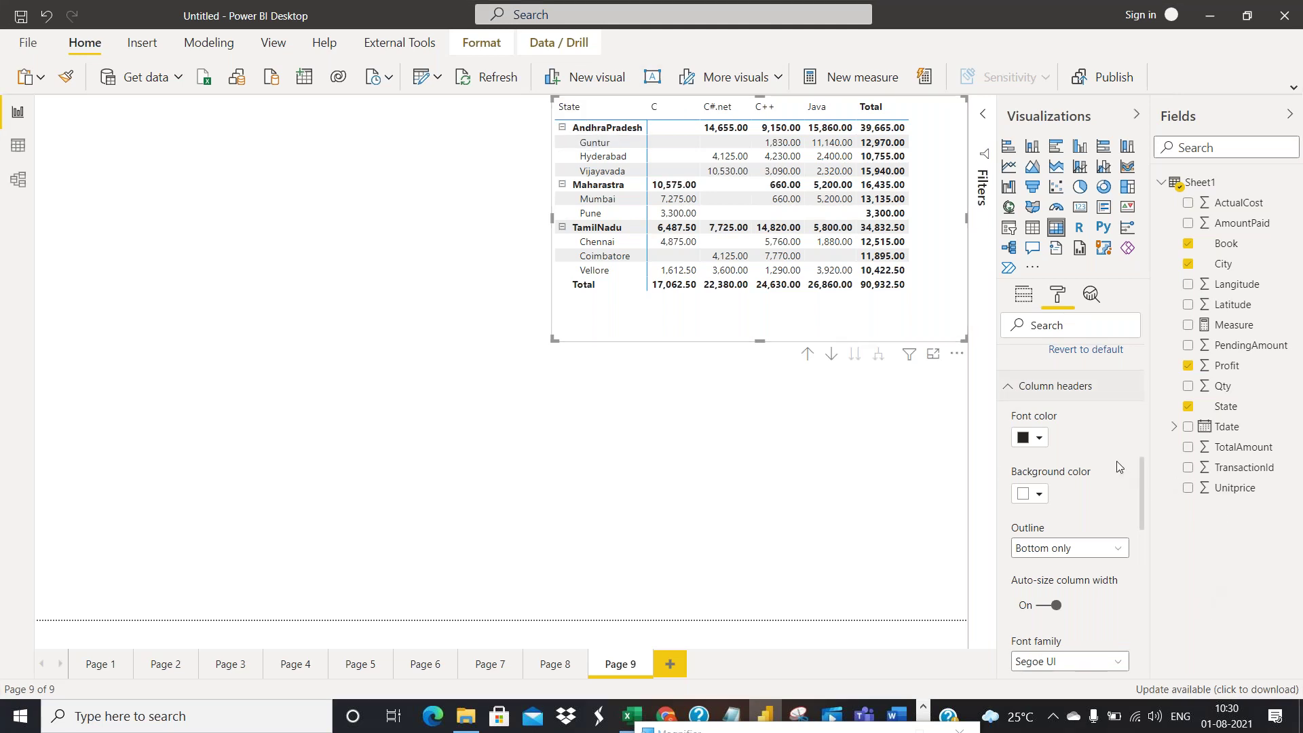
scroll(1120, 467, "down", 3)
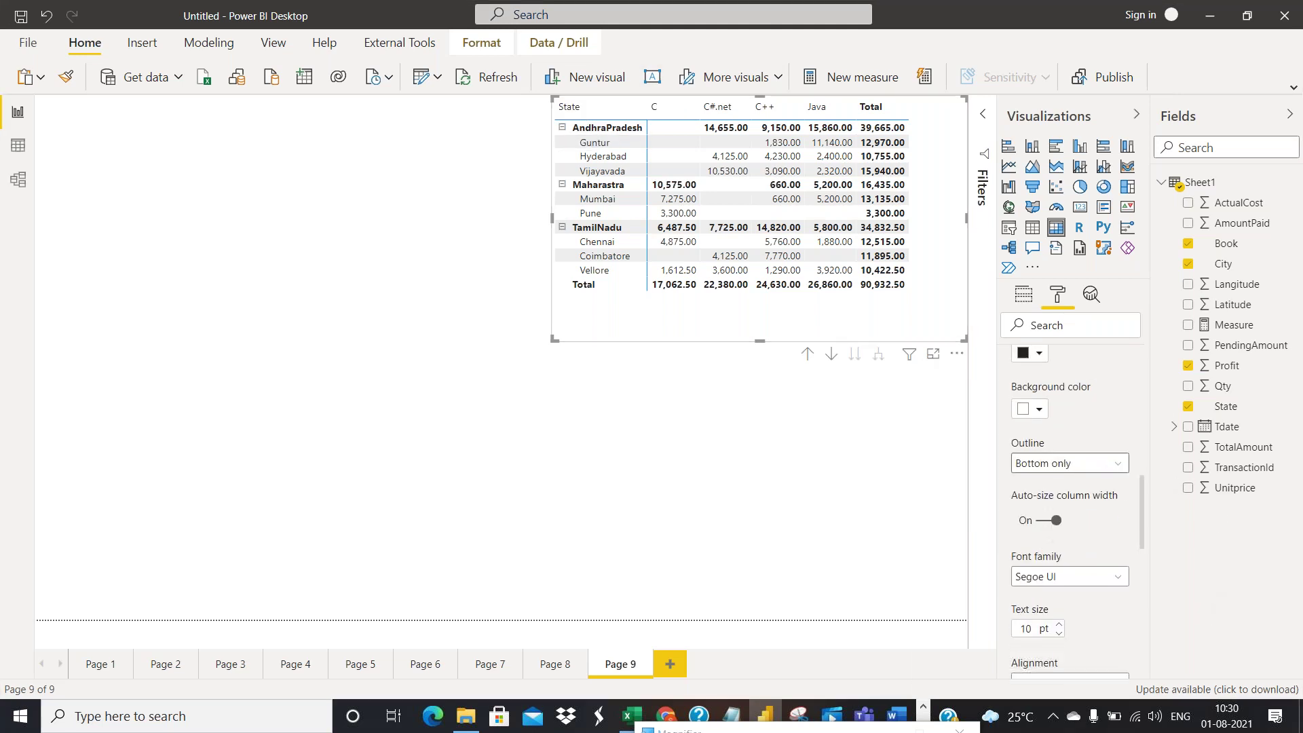
scroll(1110, 459, "down", 6)
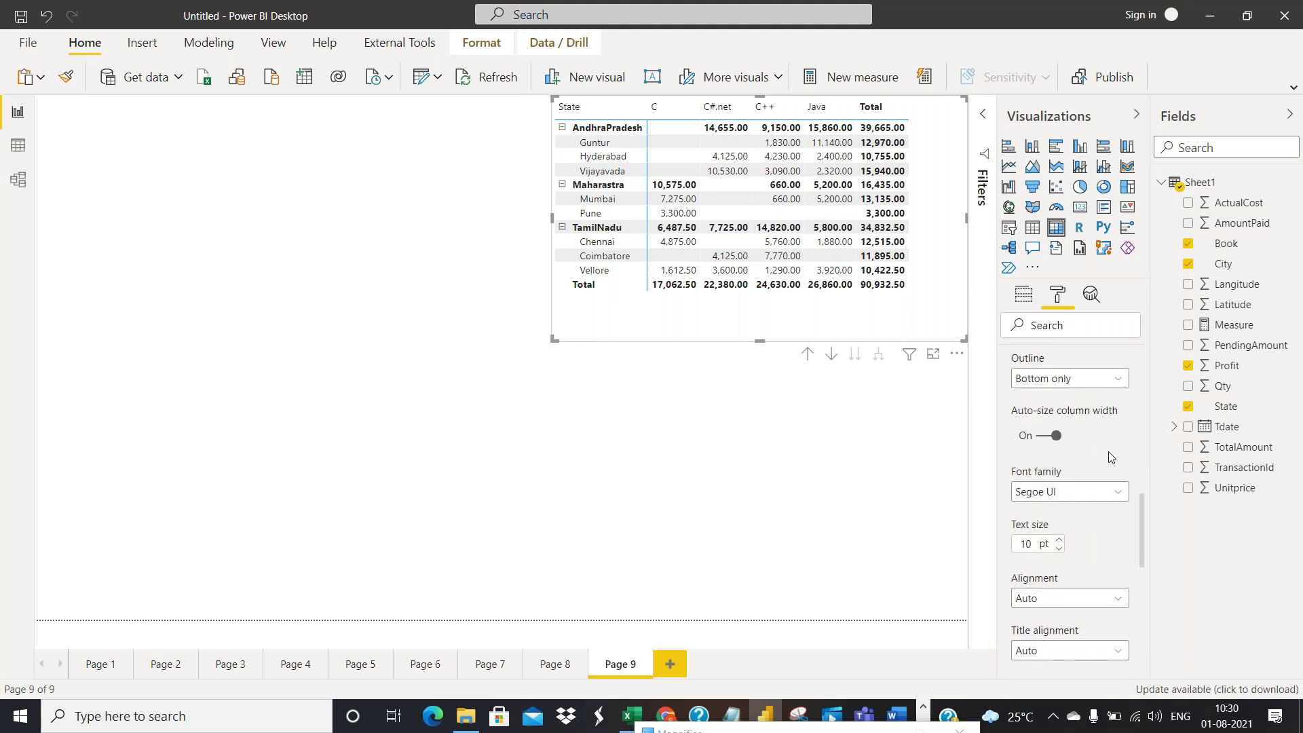
scroll(1073, 475, "down", 3)
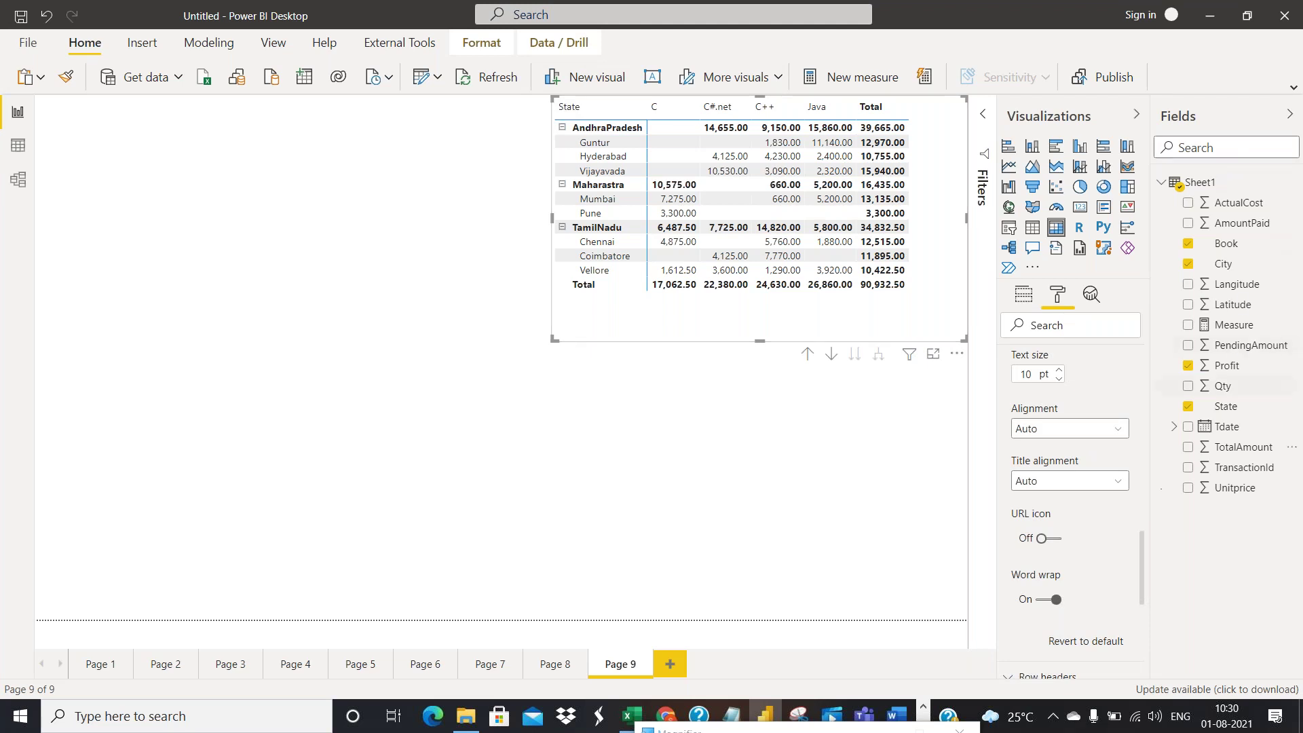
left_click(1082, 428)
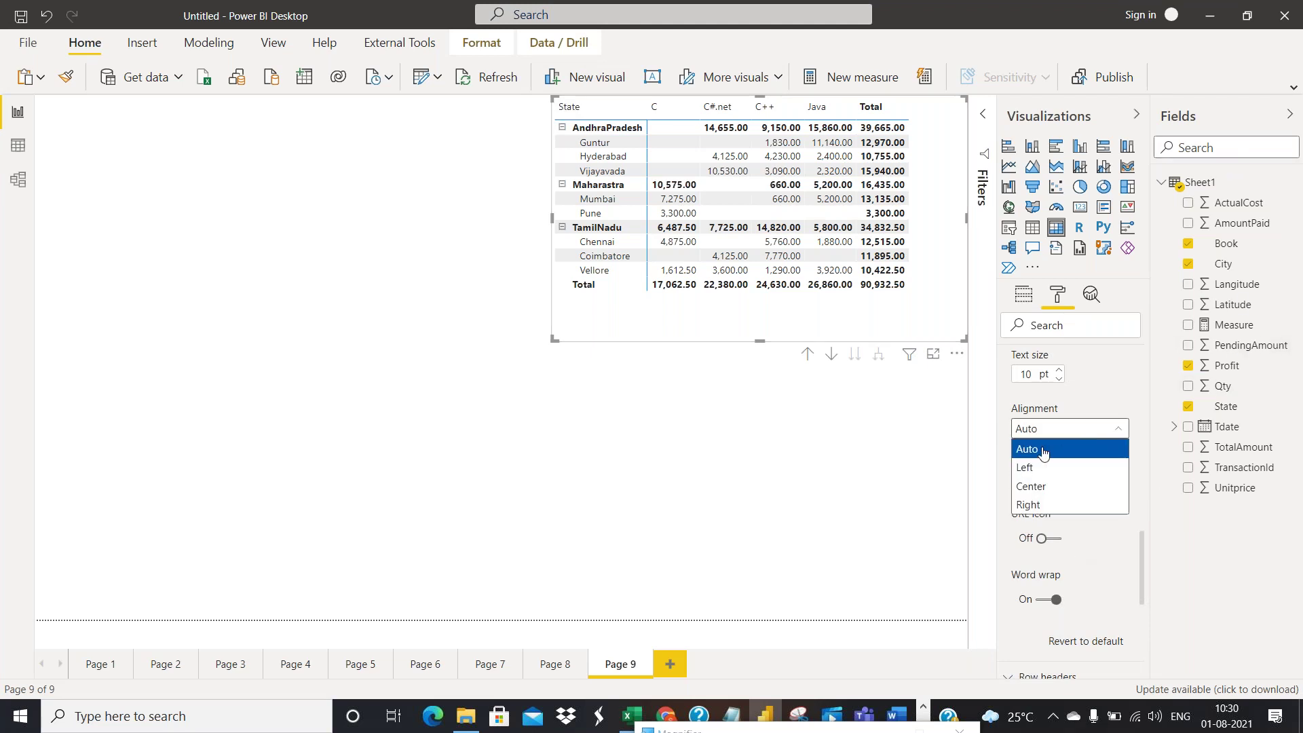
left_click(1029, 499)
left_click(1054, 429)
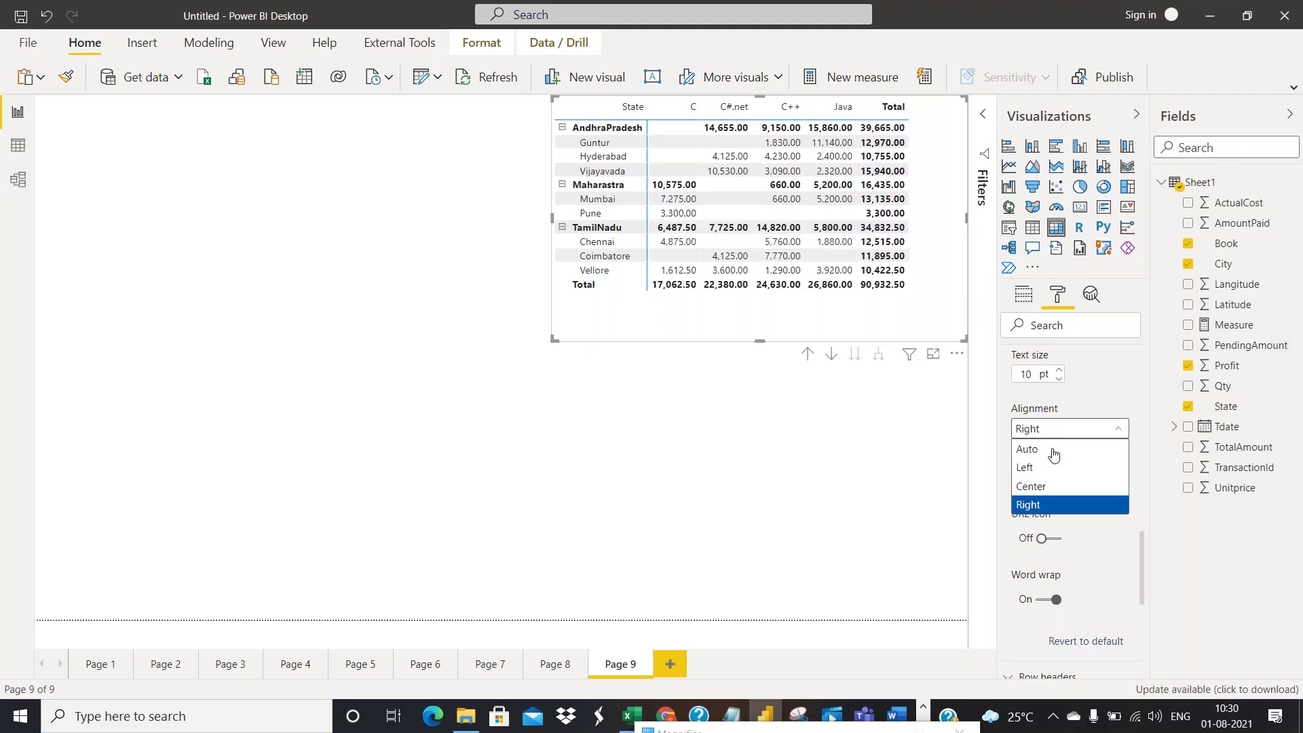
left_click(1034, 505)
Set the column headers' title alignment to Center after trying Right
left_click(1071, 481)
left_click(1043, 557)
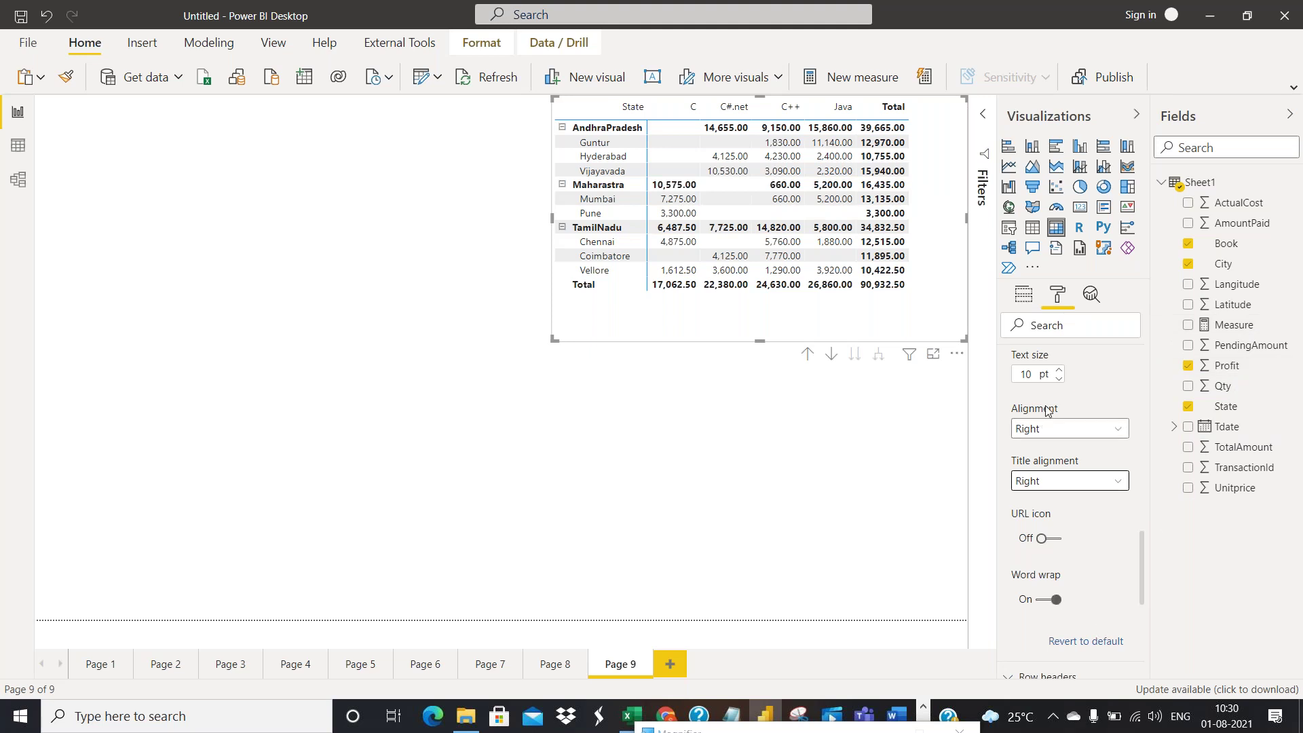
left_click(1081, 480)
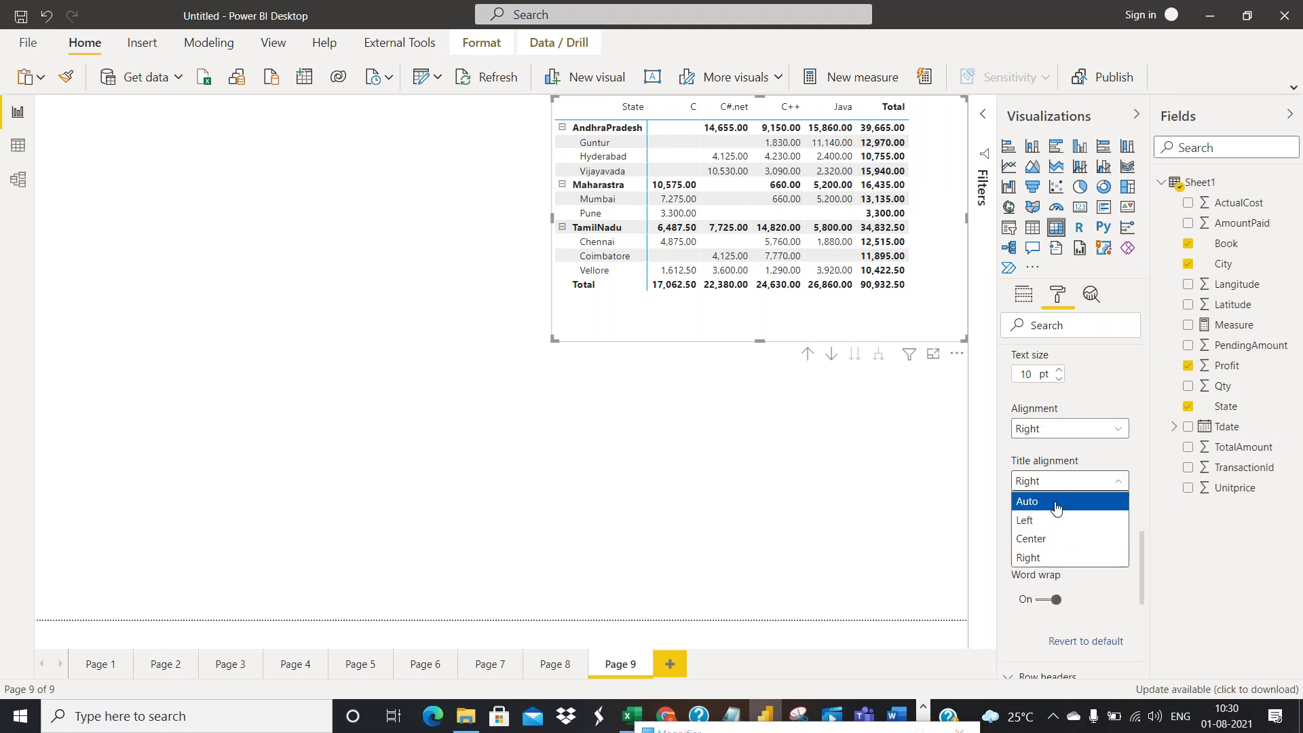
left_click(1036, 538)
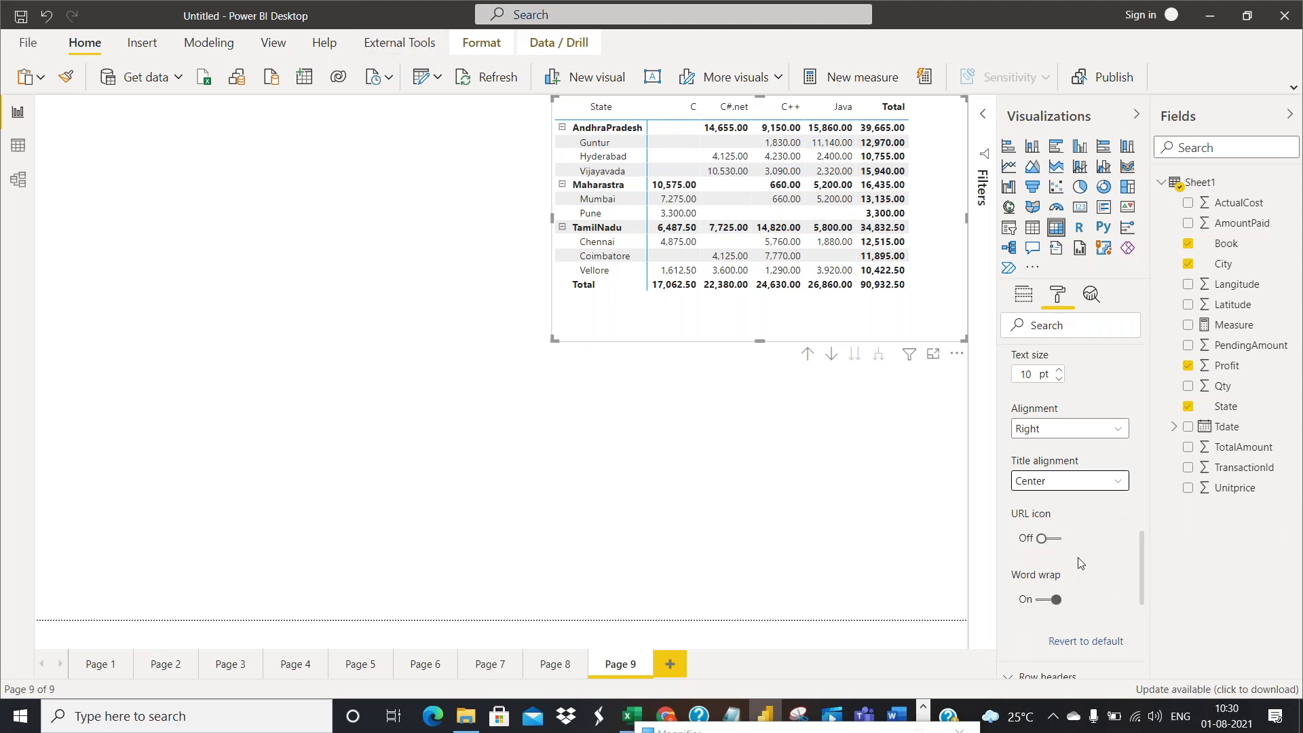
Turn off the stepped layout of the matrix's row headers so cities get their own column
scroll(1078, 562, "down", 2)
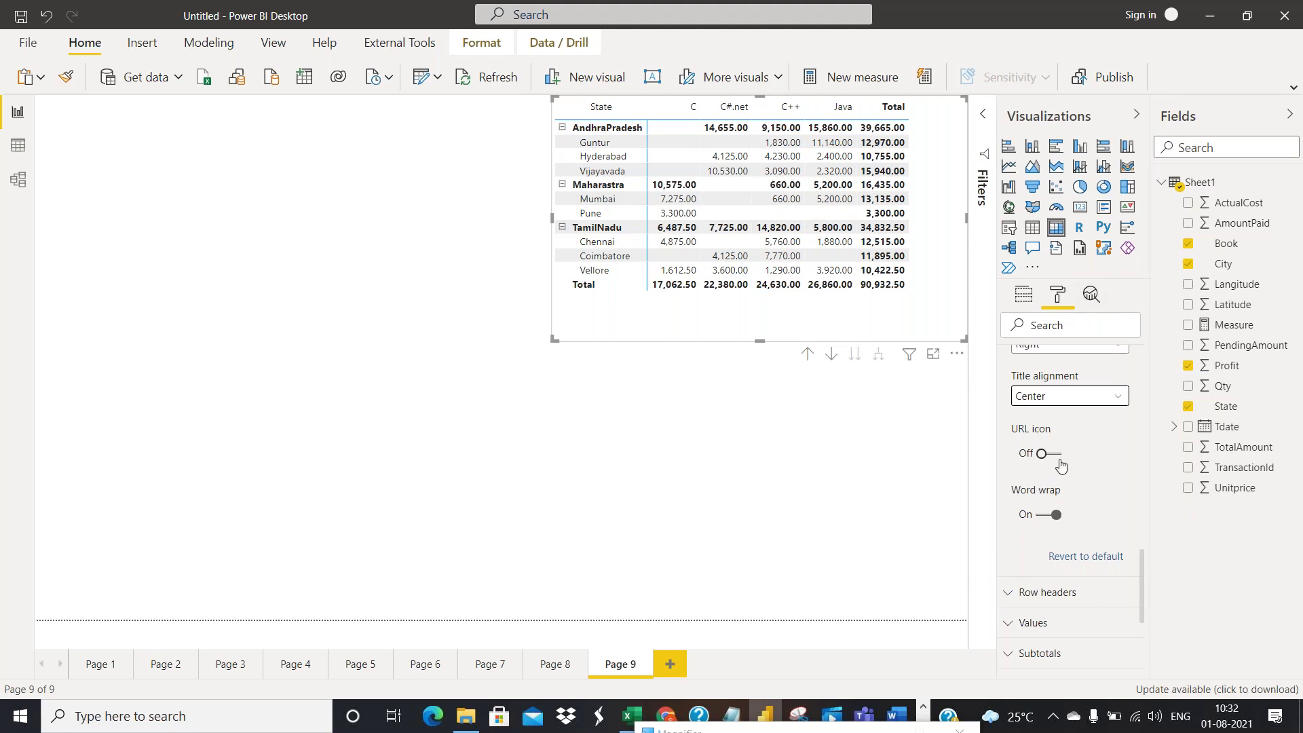
scroll(1029, 544, "up", 4)
scroll(1026, 496, "up", 3)
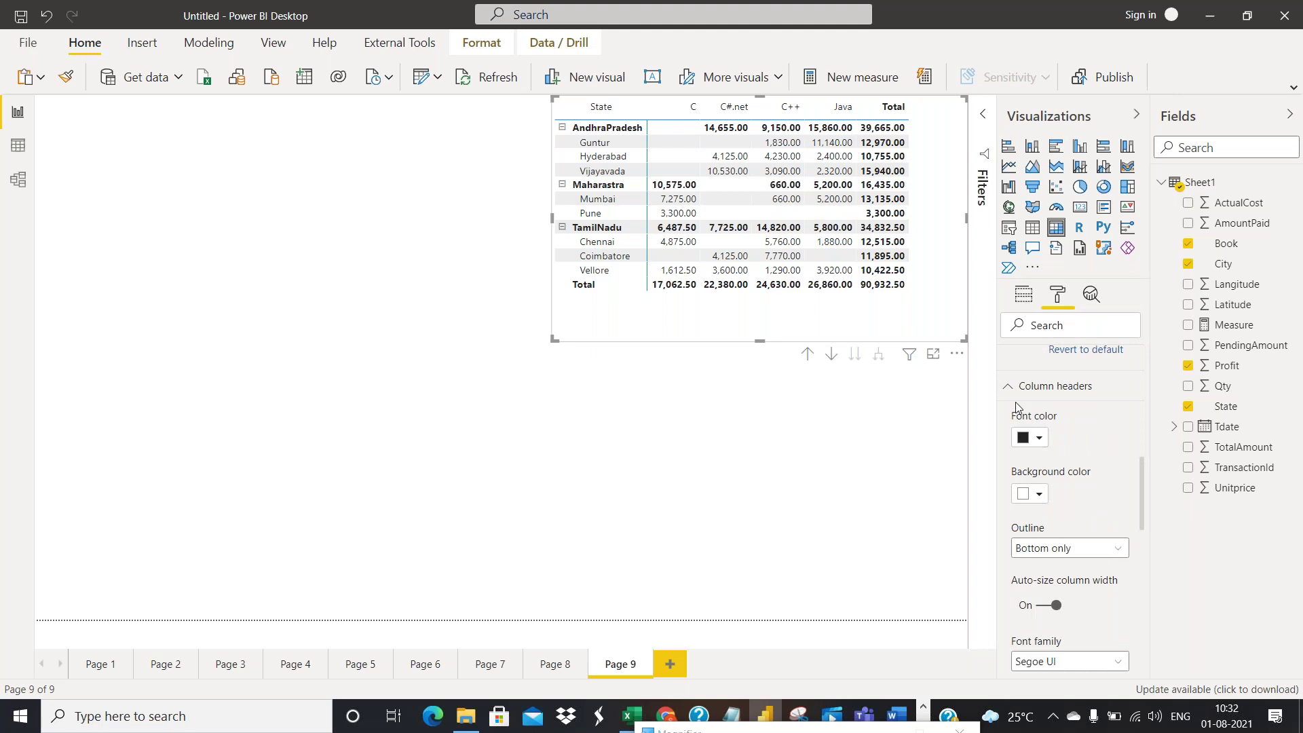
left_click(1013, 386)
left_click(1022, 415)
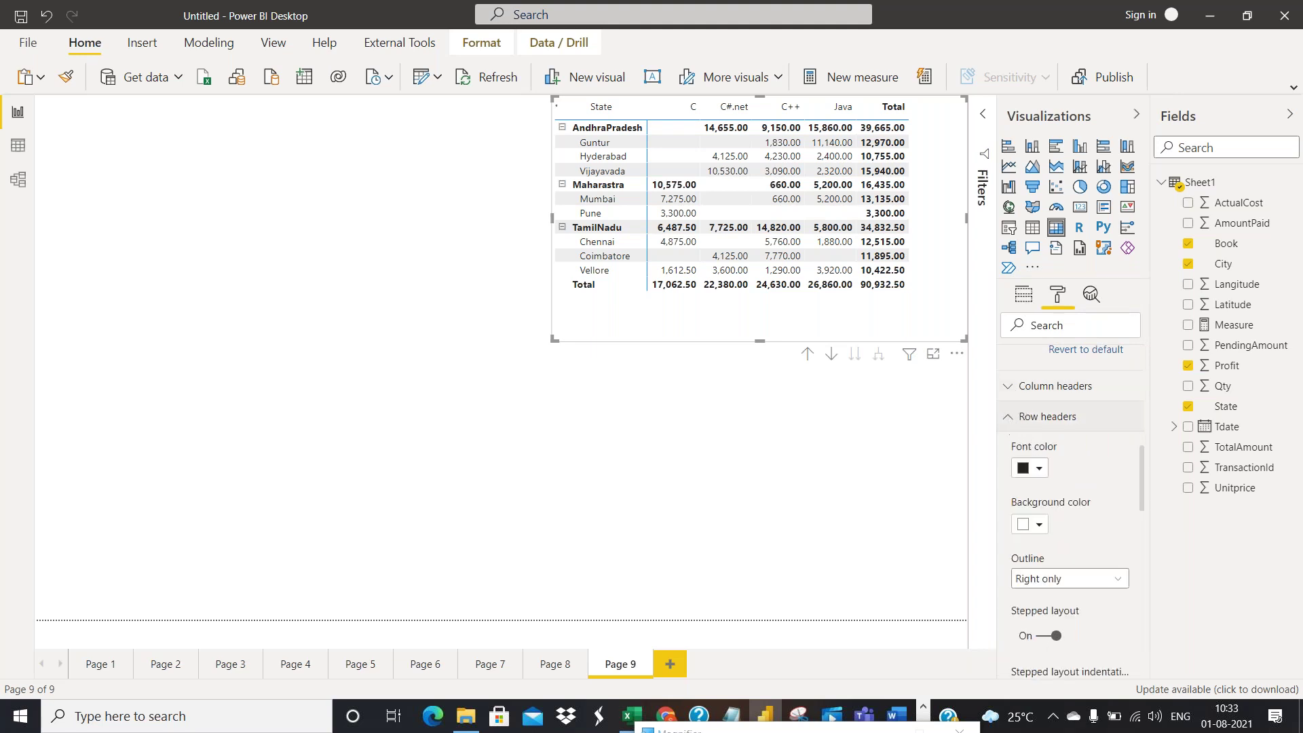
scroll(1061, 490, "down", 3)
scroll(1072, 462, "up", 3)
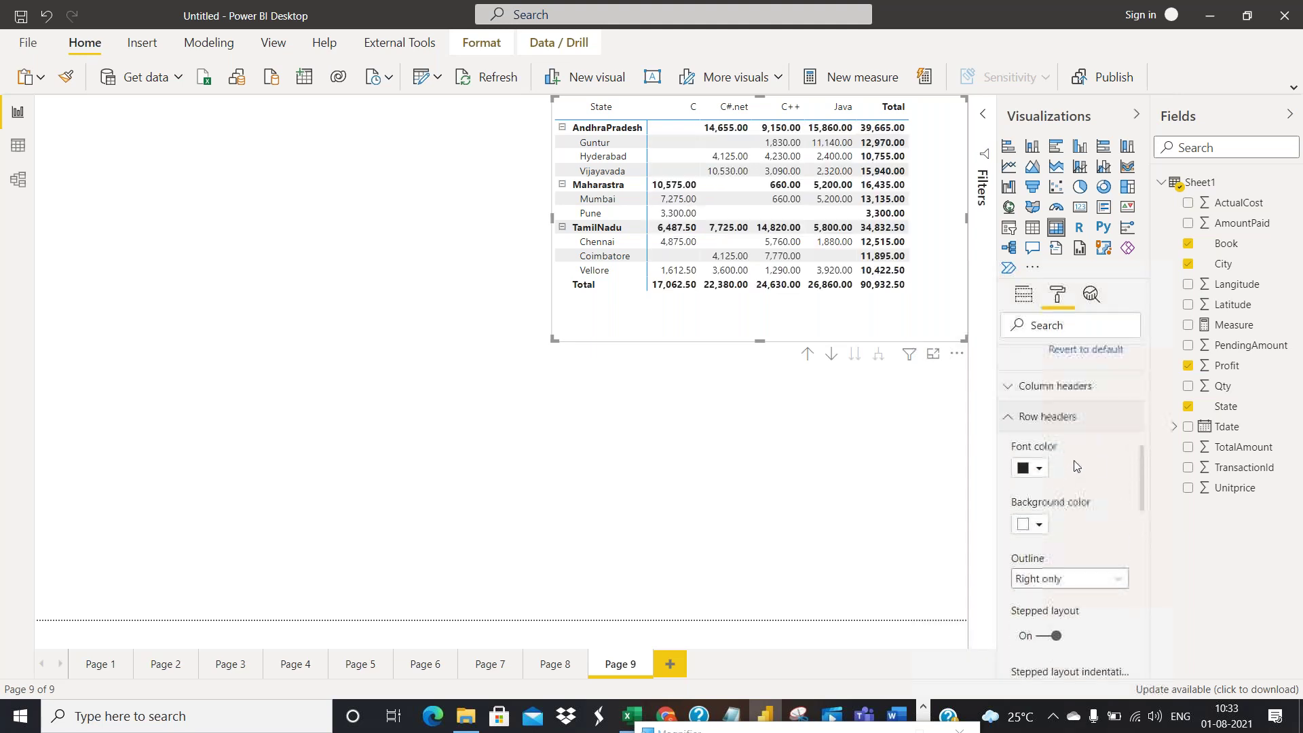
scroll(1075, 450, "down", 2)
scroll(1075, 450, "down", 2)
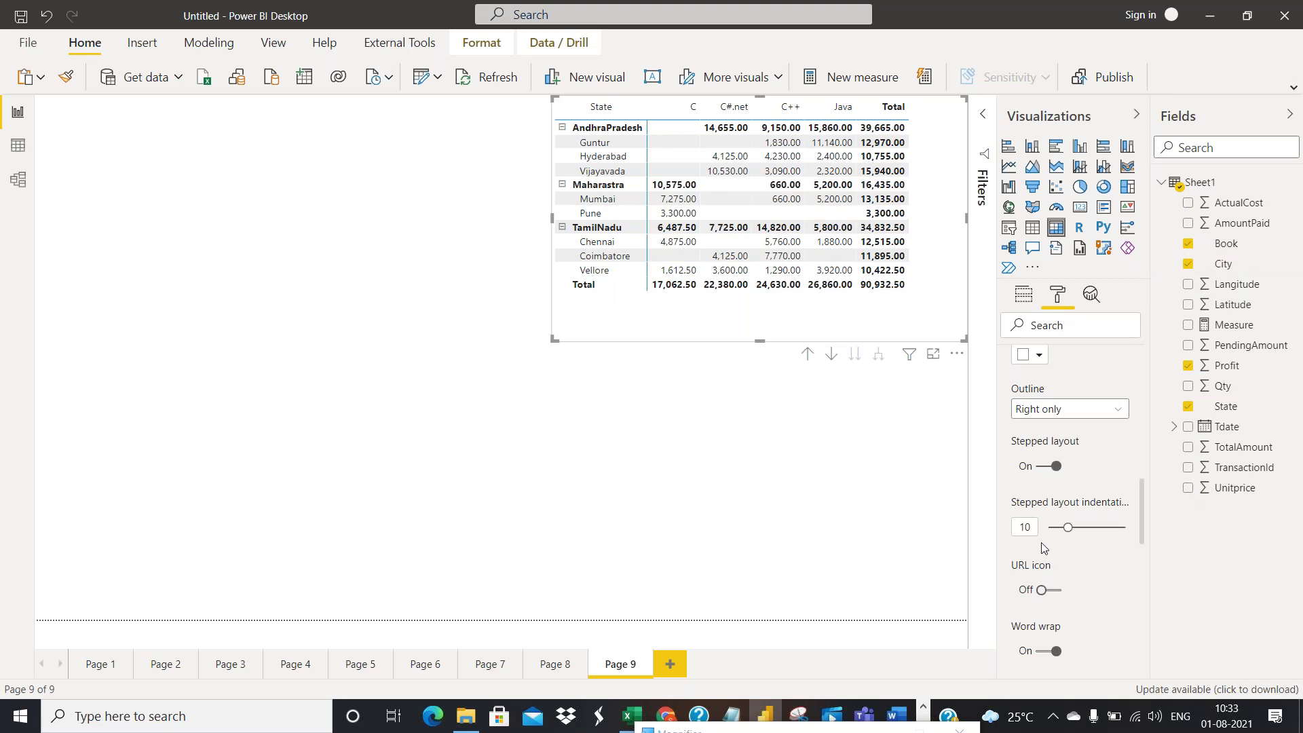
left_click(1043, 466)
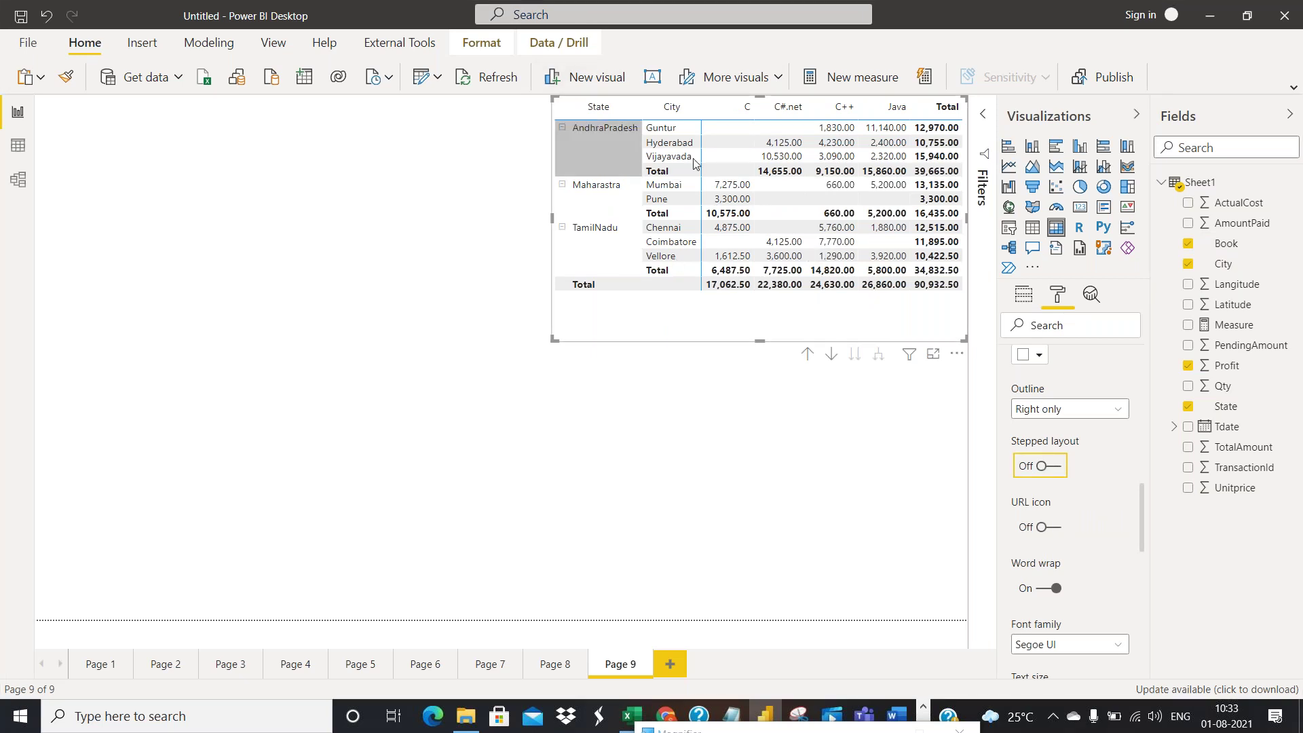
Collapse the Fields pane to enlarge the report canvas while keeping the visual's formatting options open
left_click(1290, 114)
left_click(1247, 116)
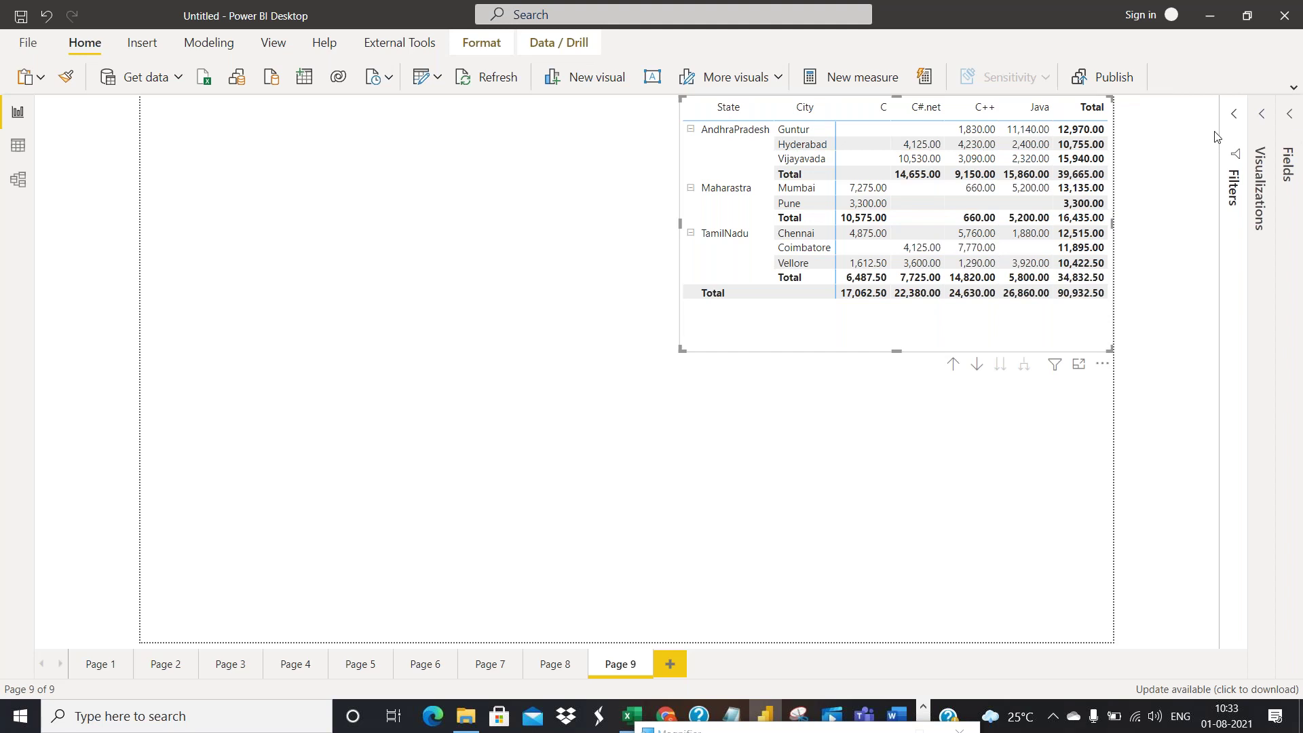
left_click(1268, 220)
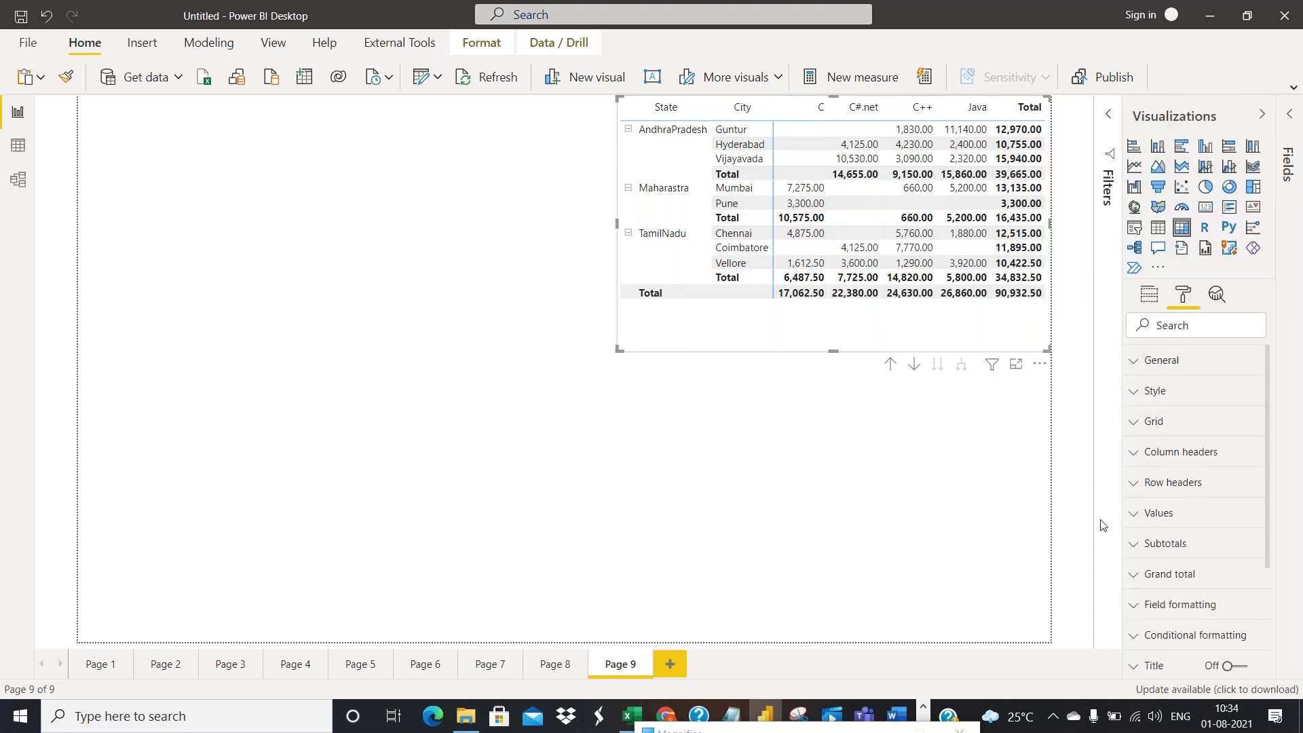
Turn the row headers' stepped layout back on and set its indentation to 35
left_click(1144, 482)
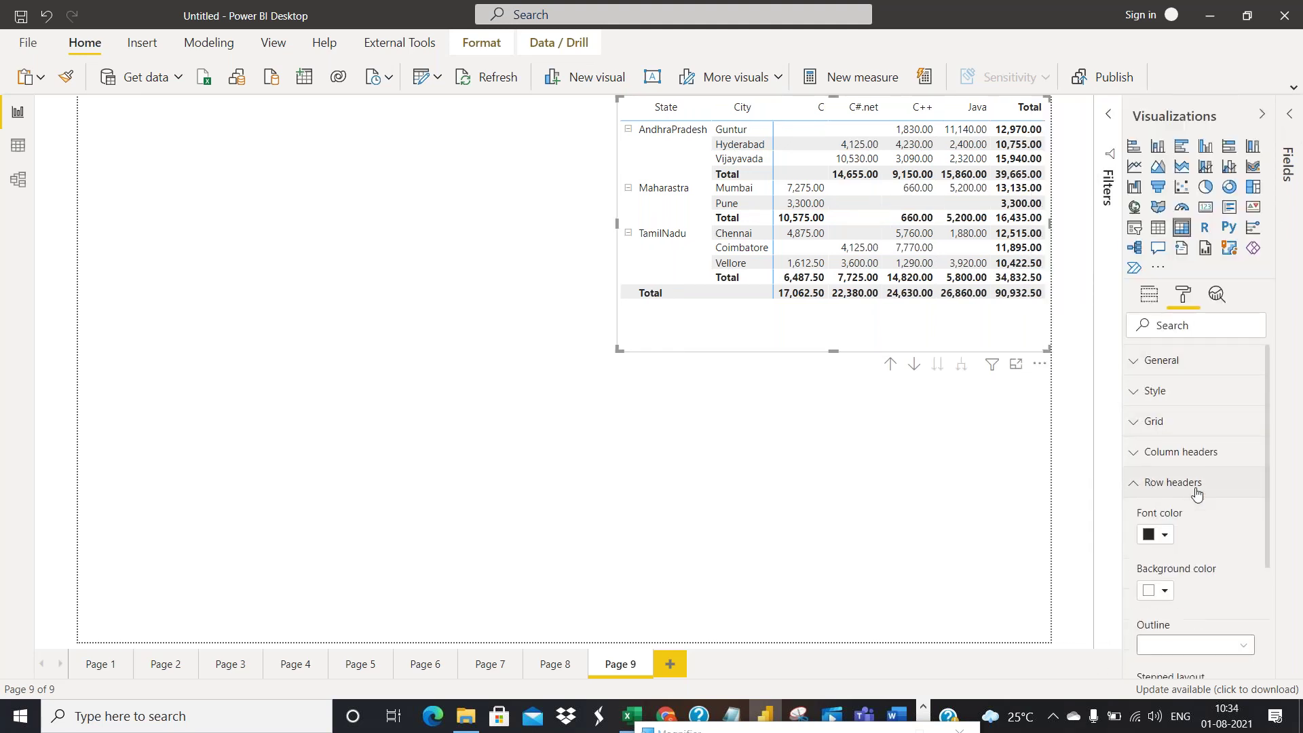
scroll(1198, 609, "down", 1)
scroll(1198, 610, "down", 2)
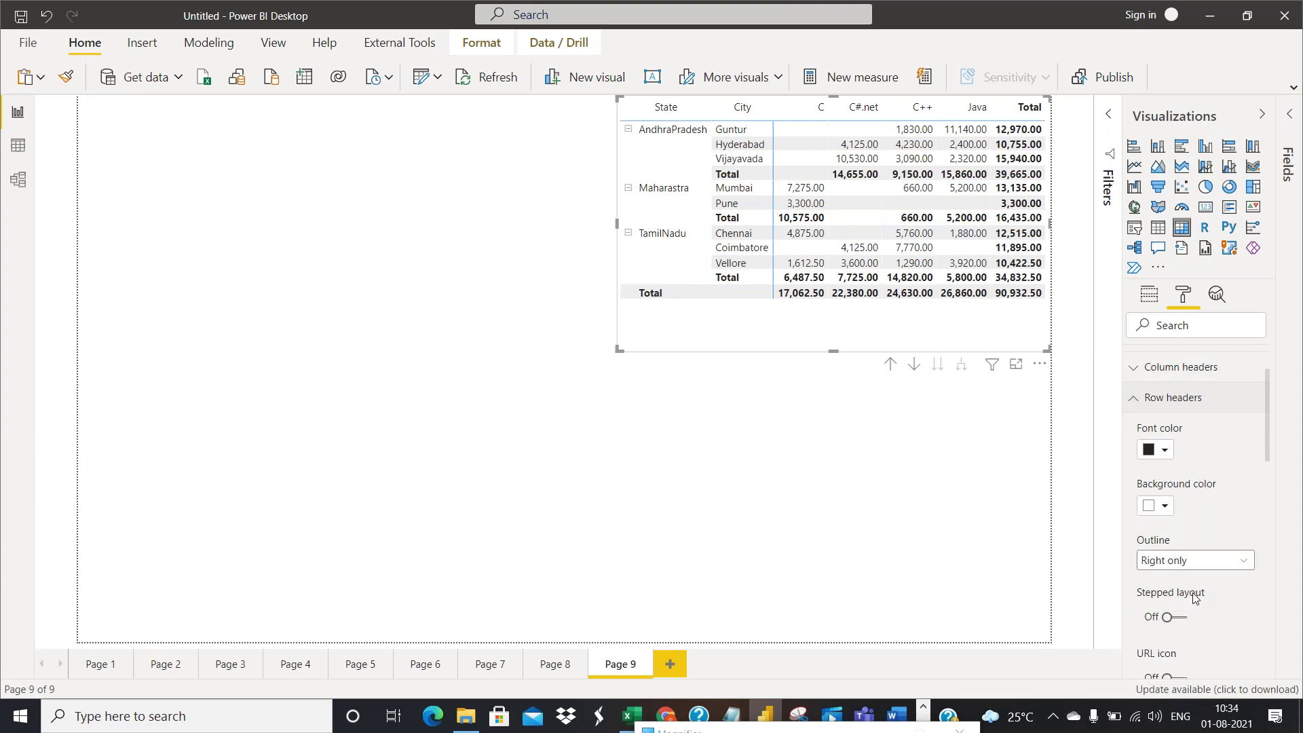
left_click(1182, 534)
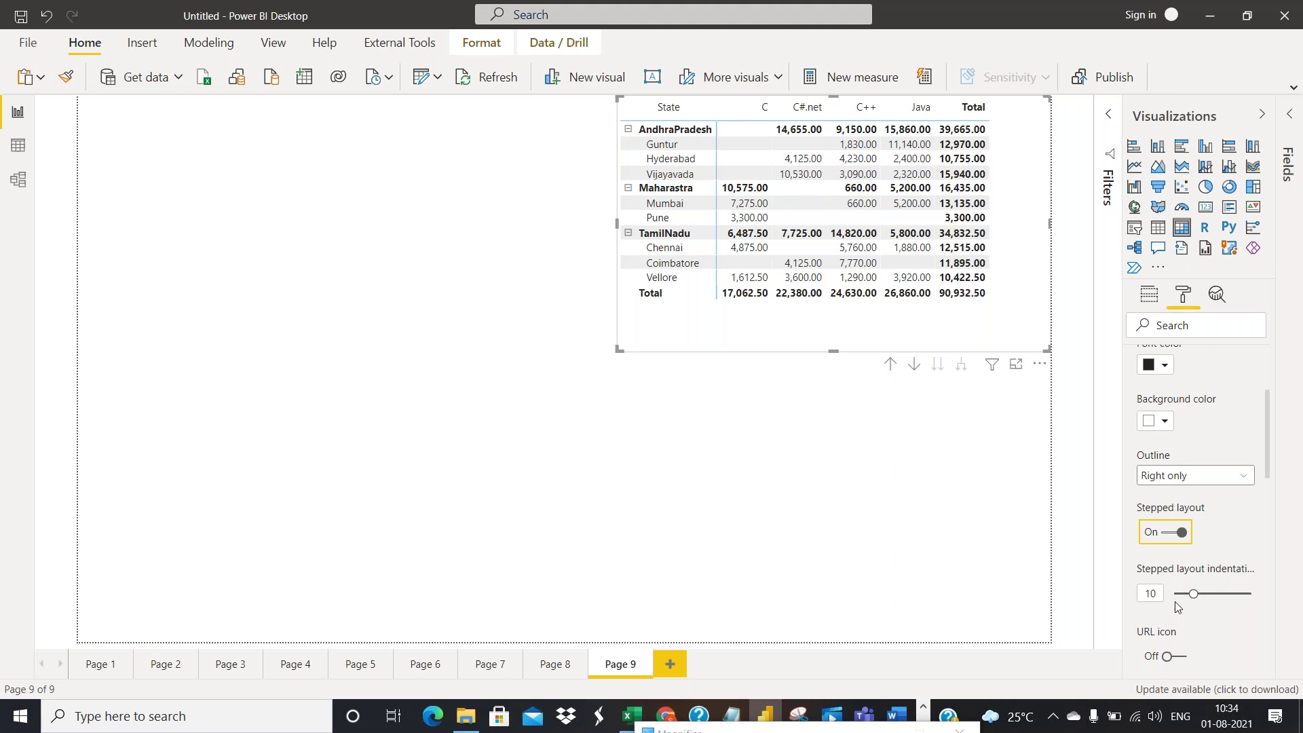
left_click_drag(1192, 594, 1242, 594)
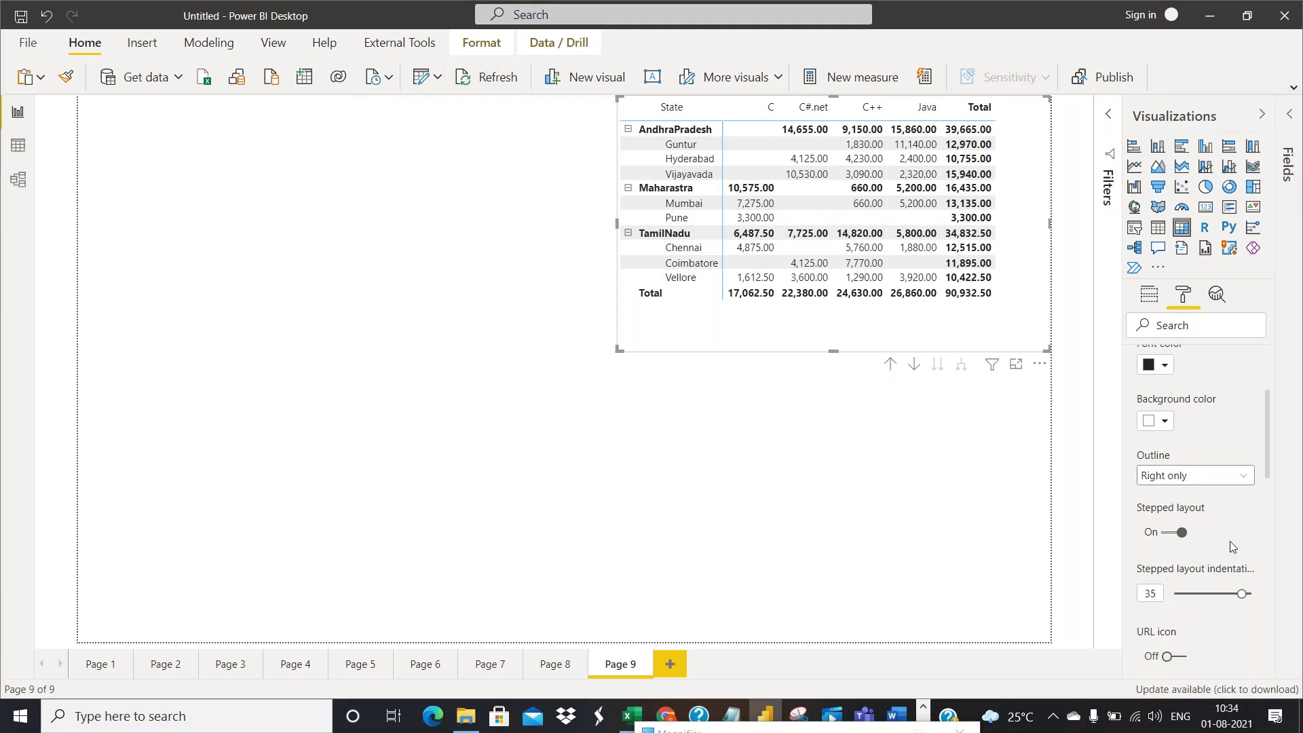
Turn off the +/- icons in the matrix's row headers and close the row header settings
scroll(1237, 532, "down", 1)
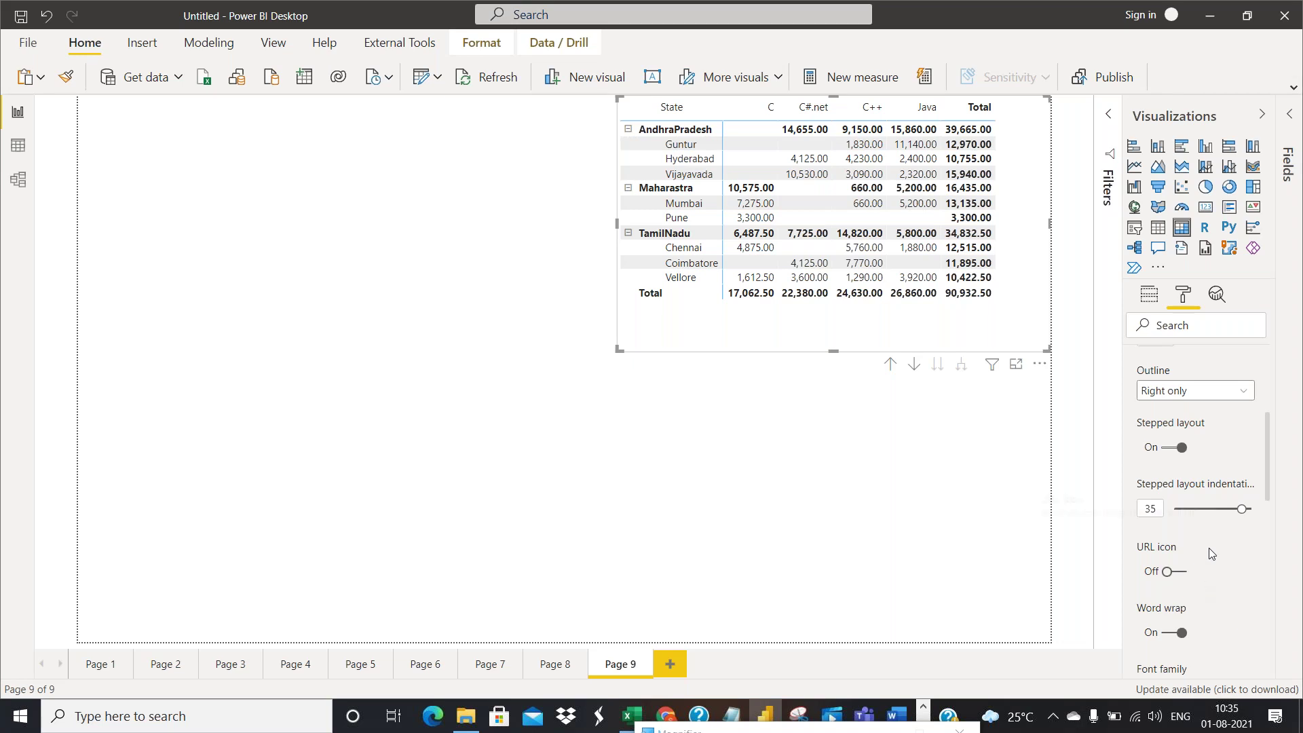
scroll(1212, 554, "down", 1)
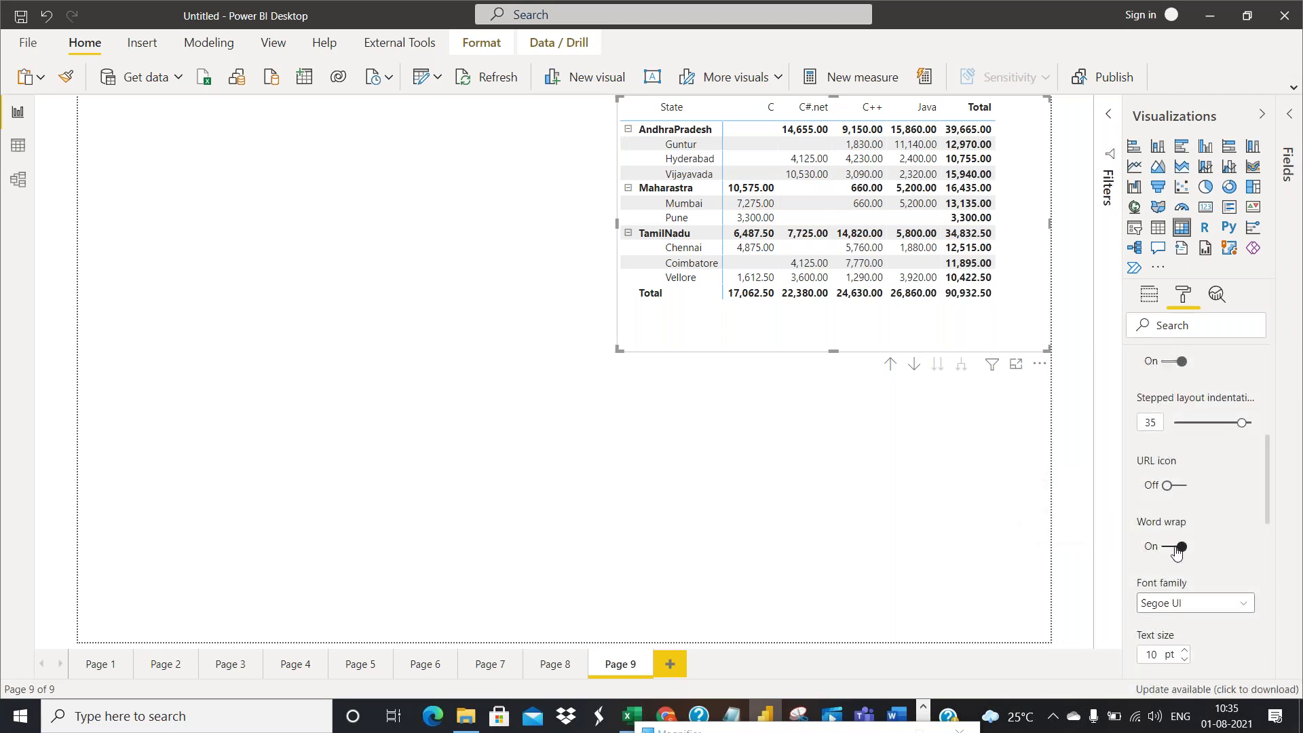
scroll(1177, 553, "down", 2)
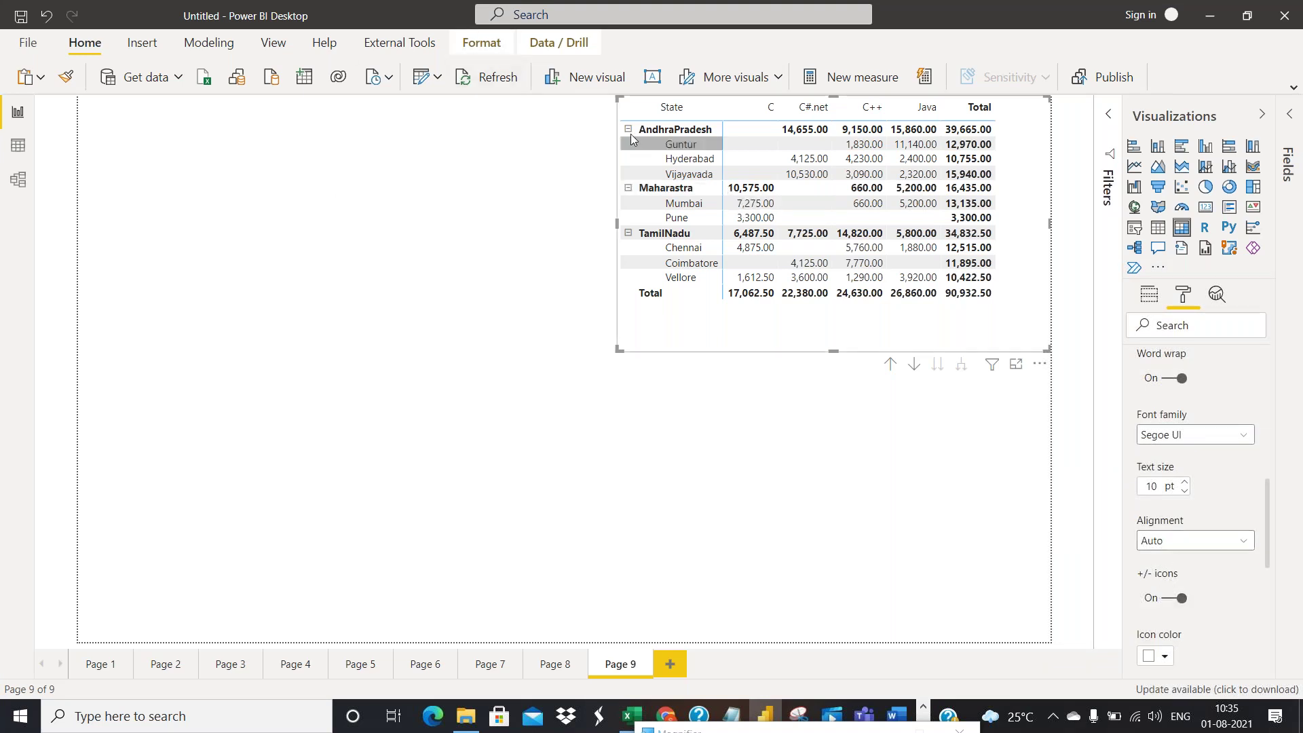
left_click(1167, 604)
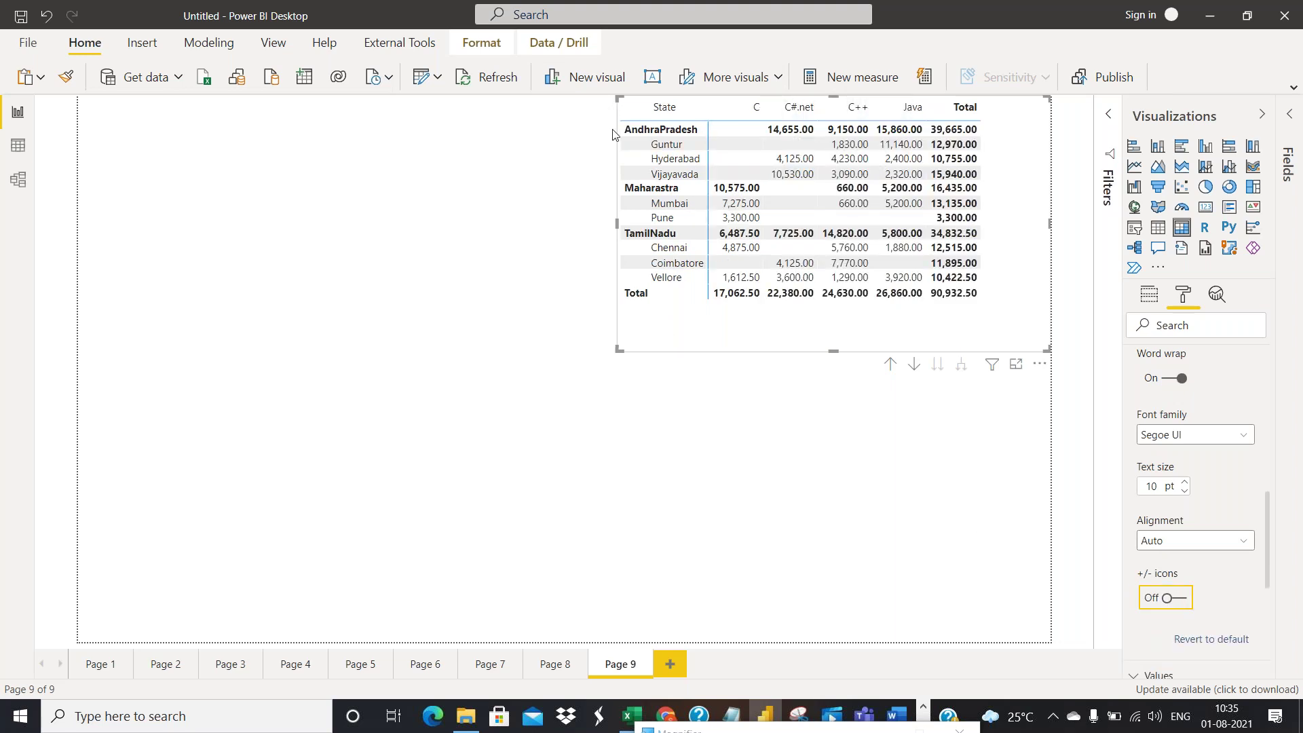
scroll(1224, 543, "down", 2)
scroll(1230, 524, "up", 10)
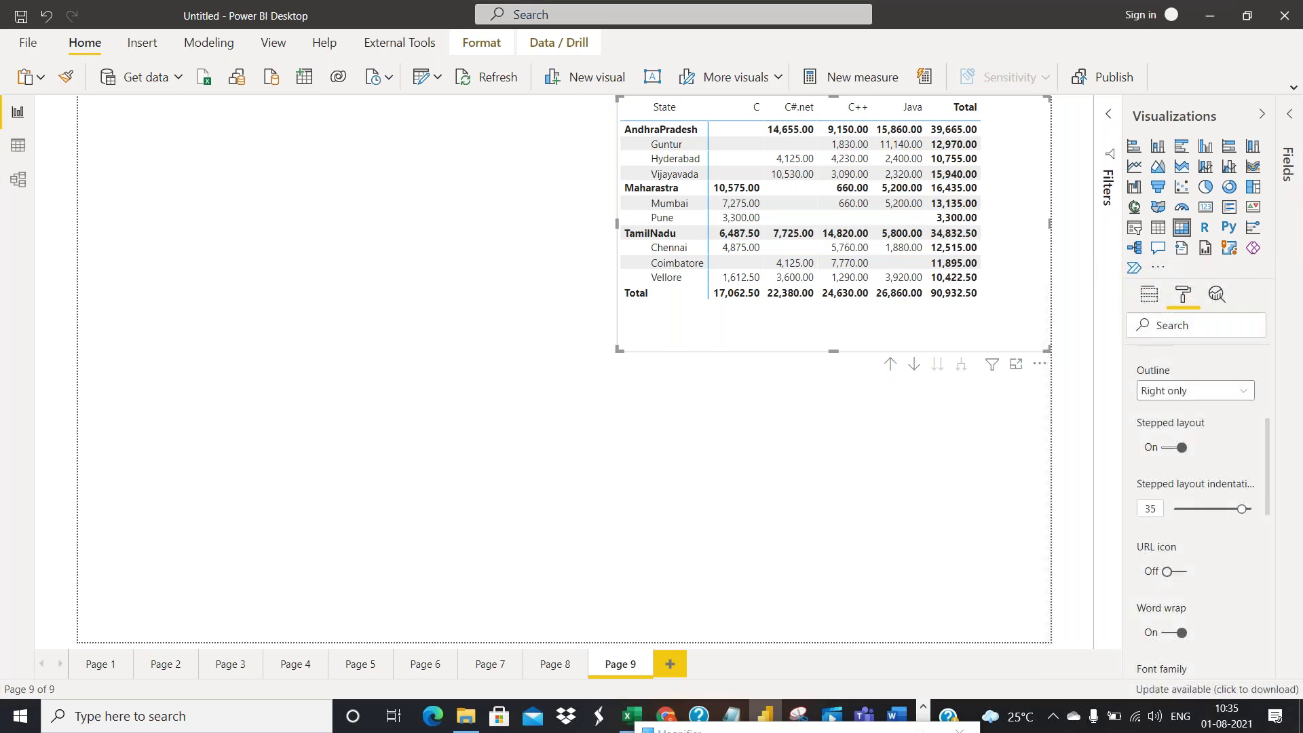
left_click(1139, 483)
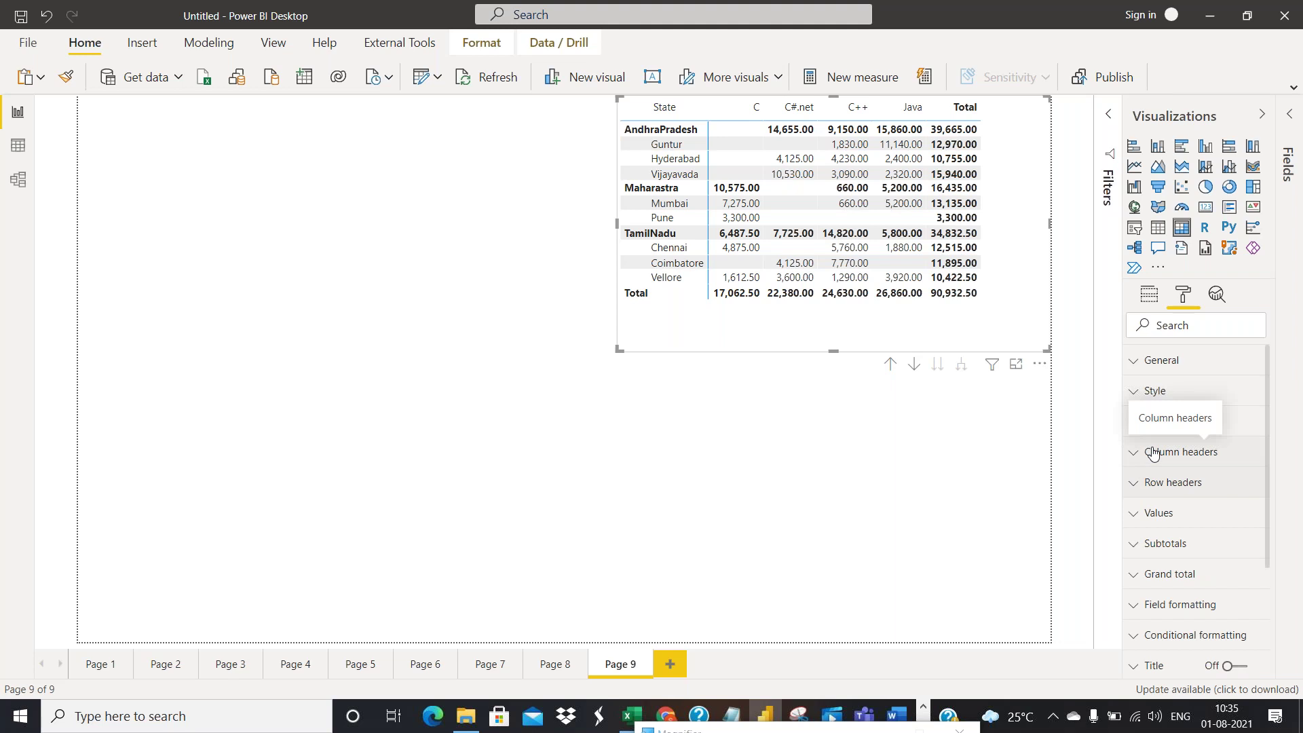
Set the font color of the matrix's grand total to orange
left_click(1132, 576)
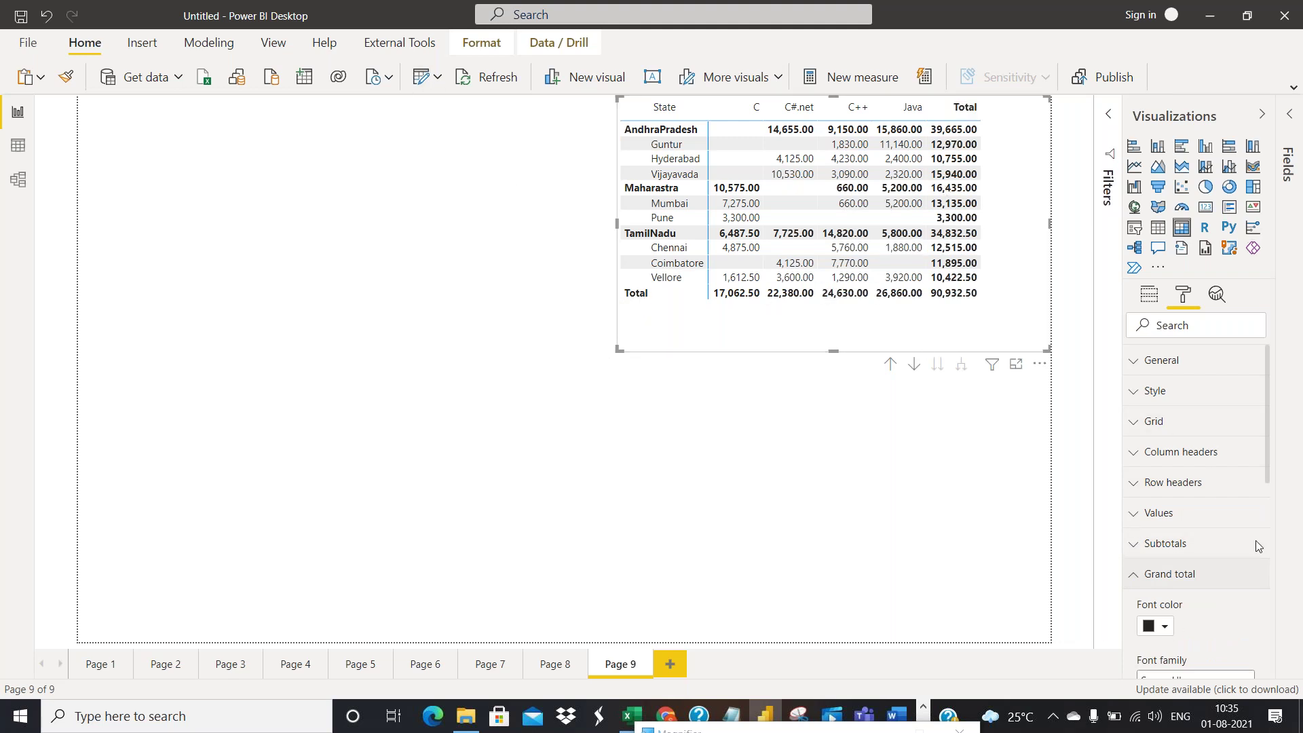
scroll(1222, 570, "down", 3)
scroll(1195, 480, "down", 1)
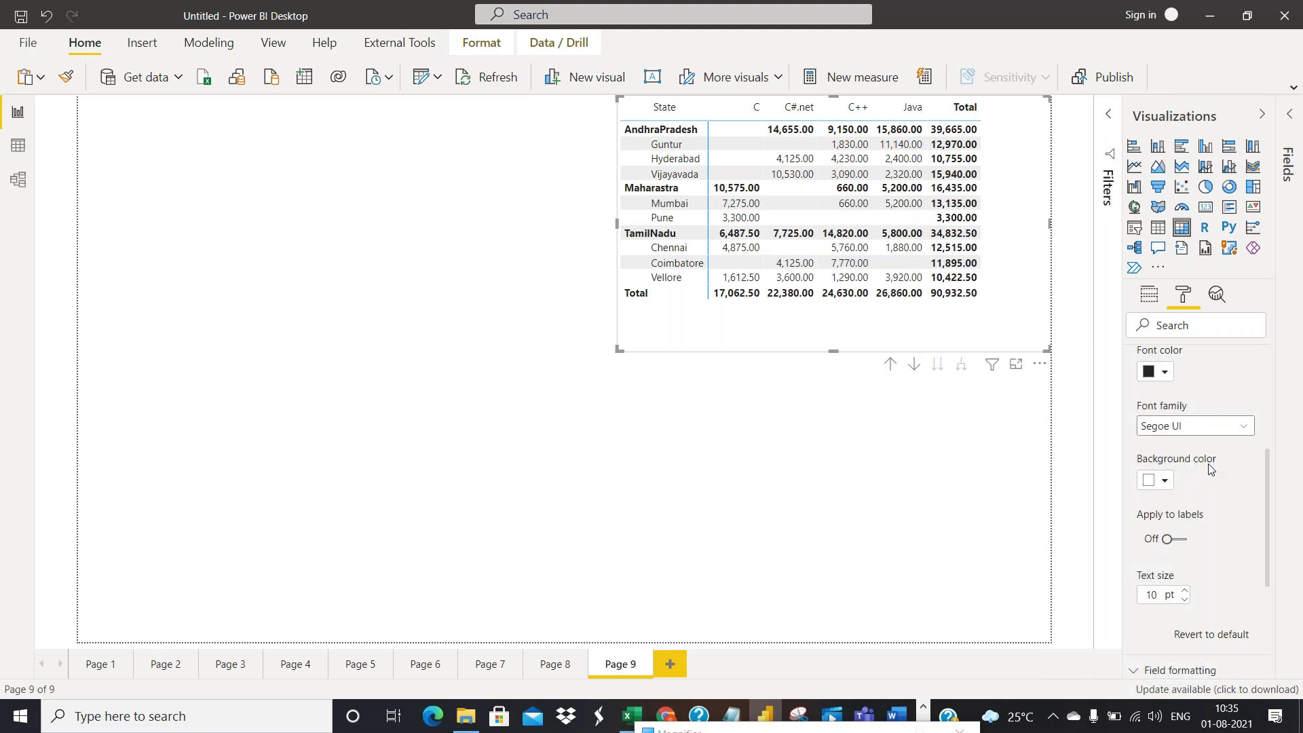
left_click(1164, 372)
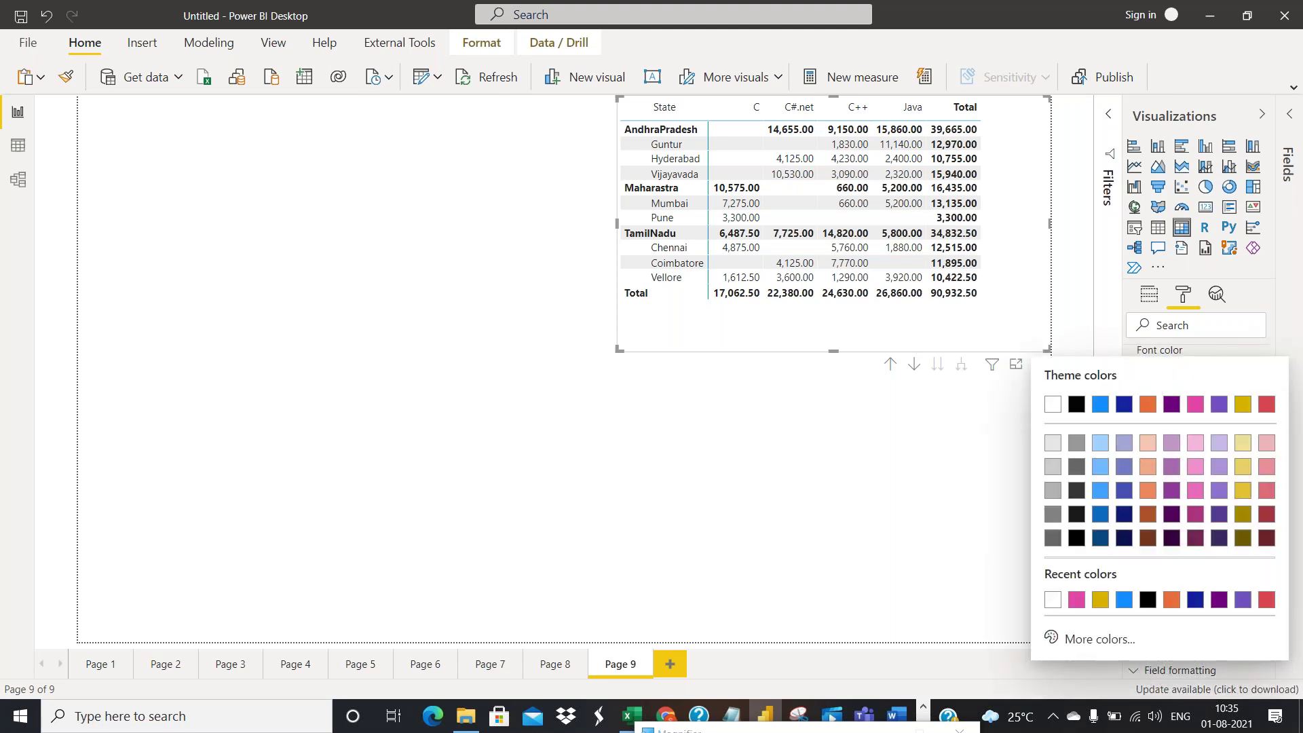
left_click(1145, 406)
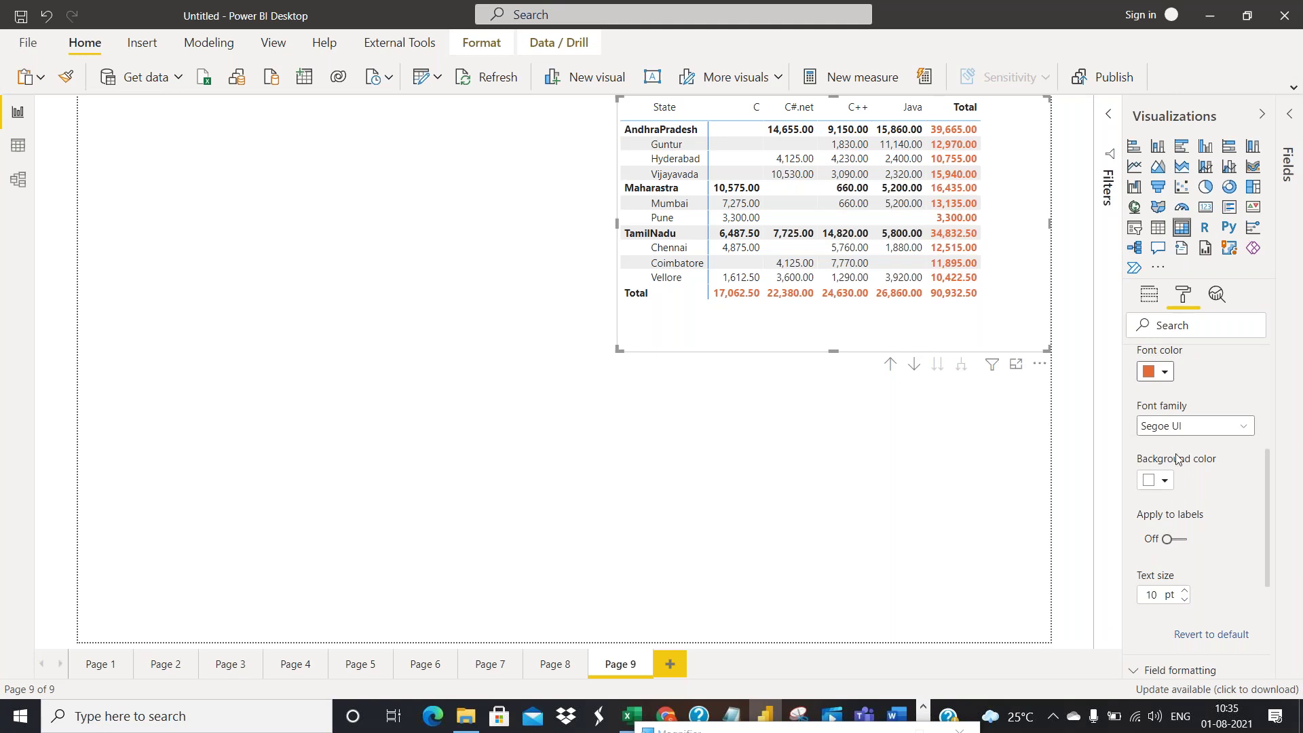
Give the grand total a light purple background and apply its formatting to the labels
scroll(1189, 388, "up", 1)
scroll(1188, 389, "down", 1)
left_click(1175, 426)
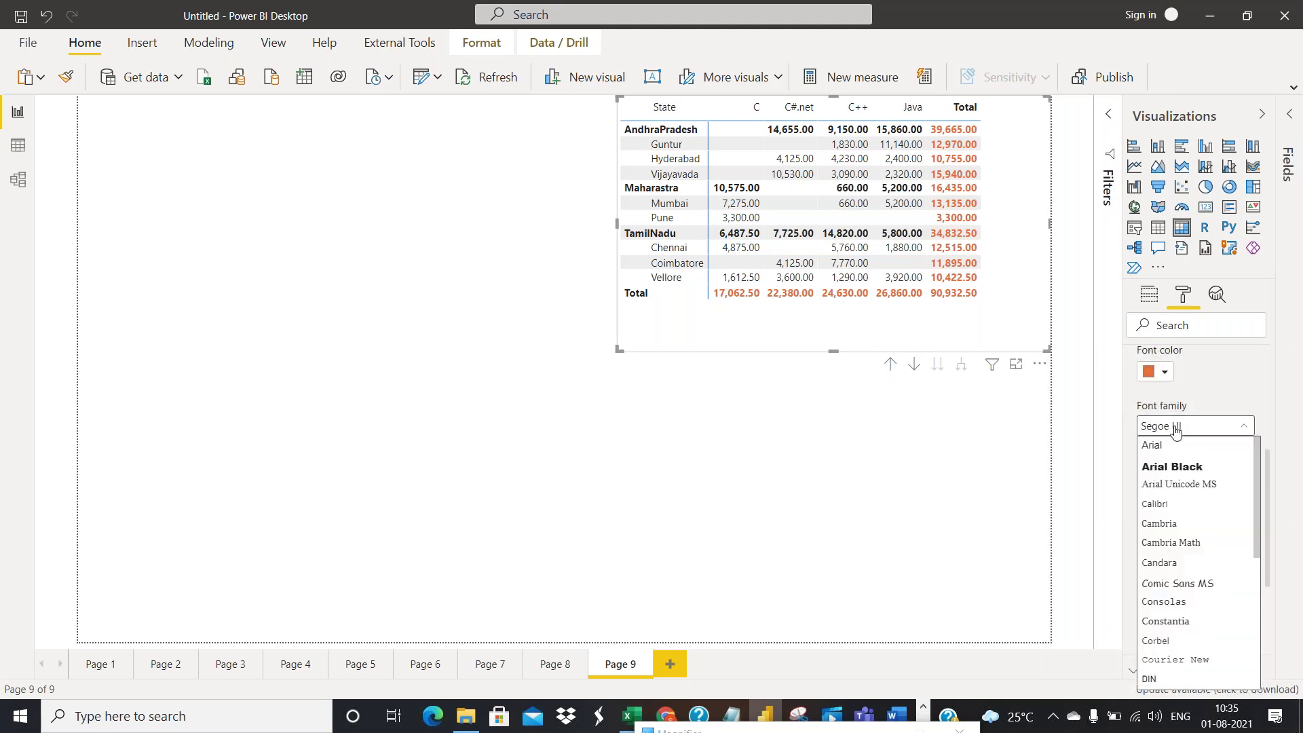
left_click(1210, 394)
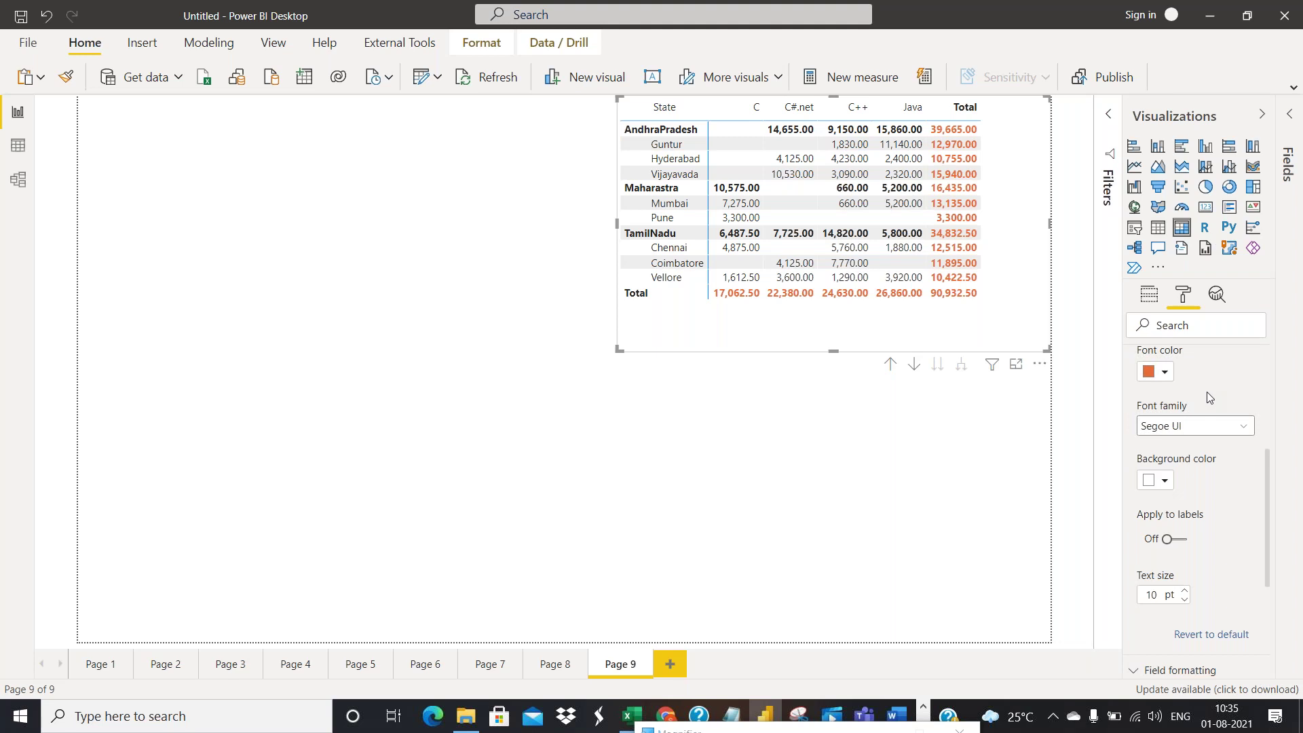
left_click(1162, 481)
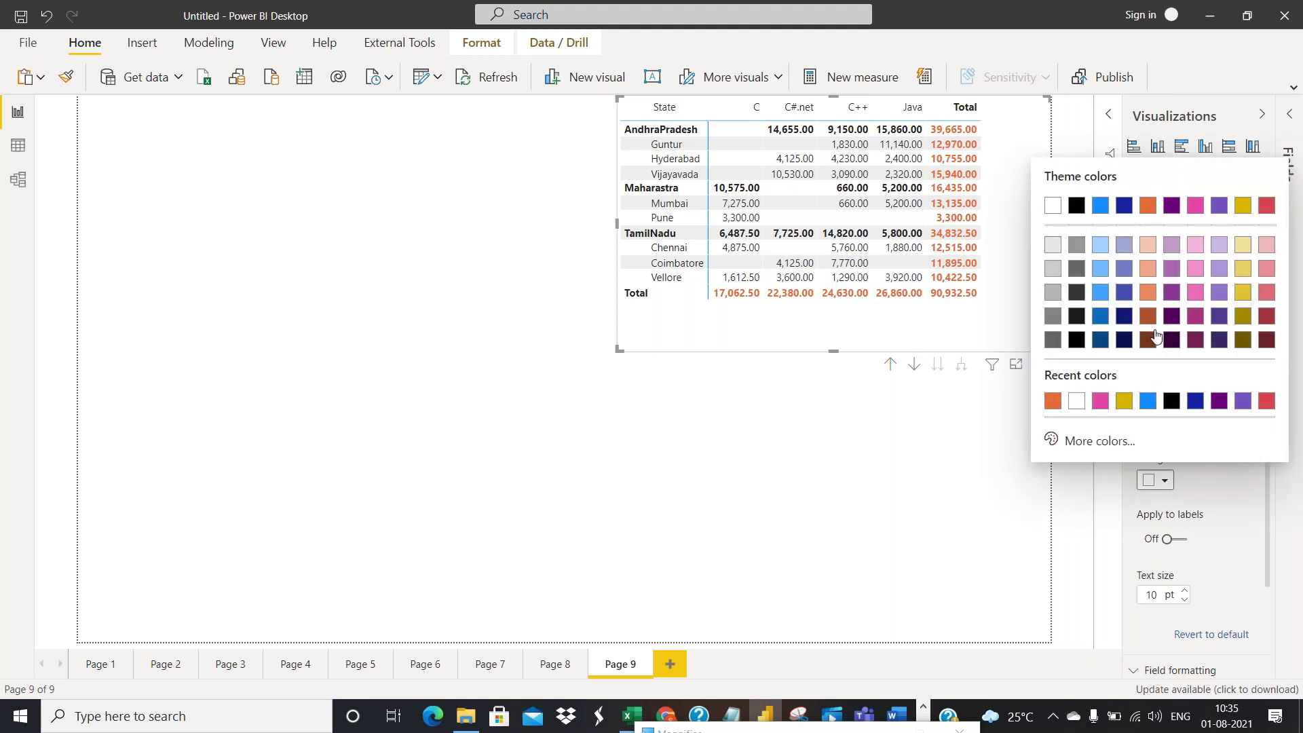
left_click(1171, 244)
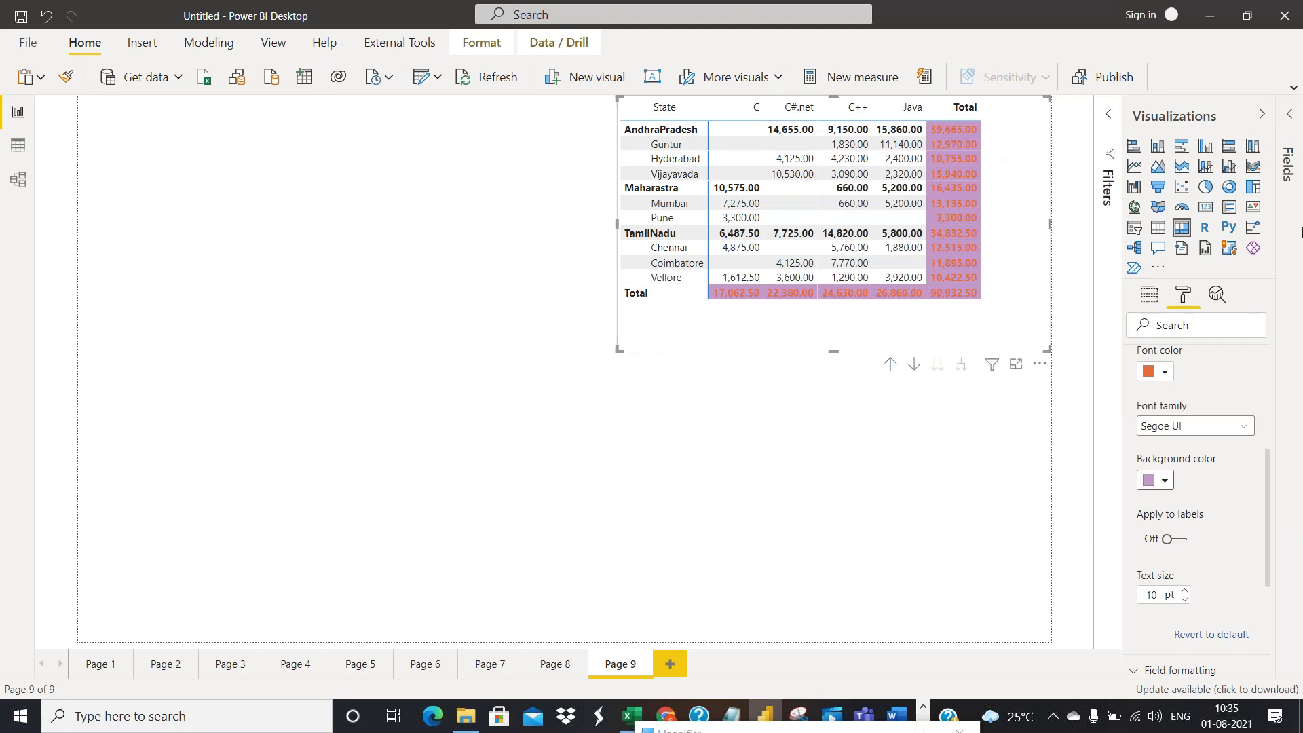
scroll(1171, 511, "down", 2)
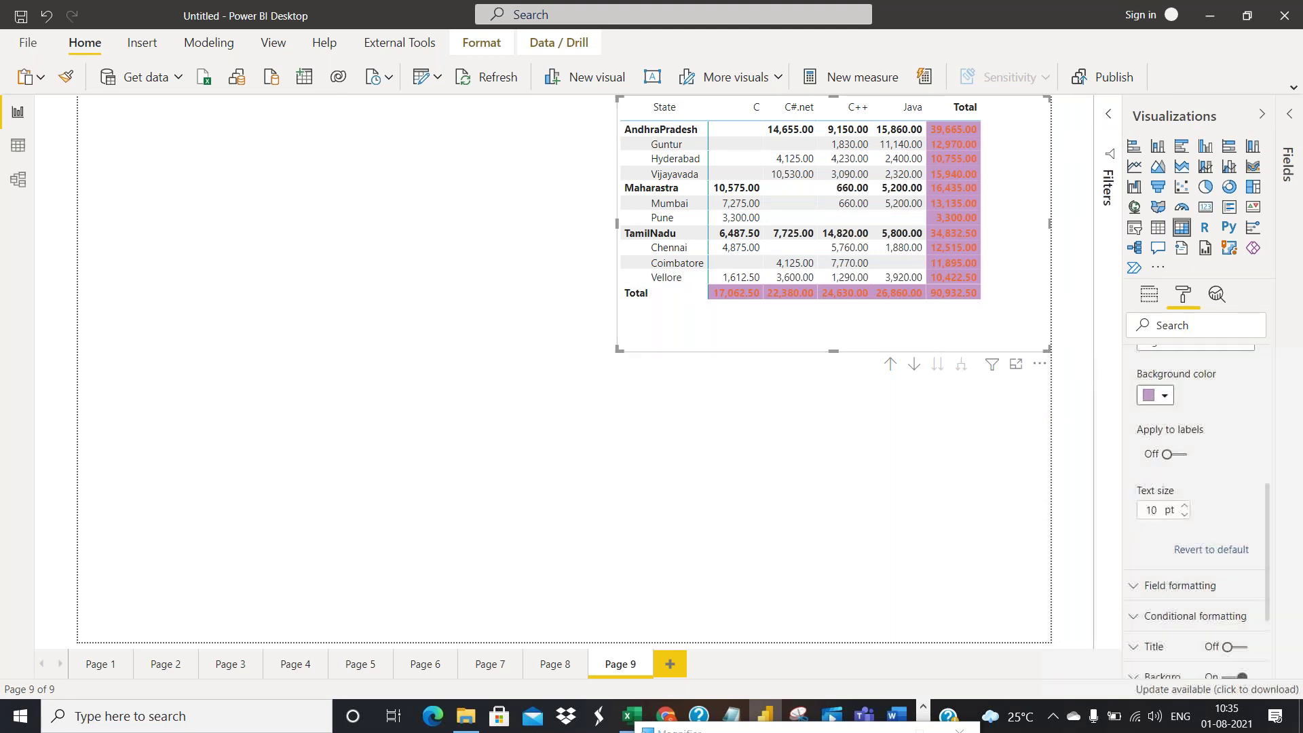
left_click(1169, 456)
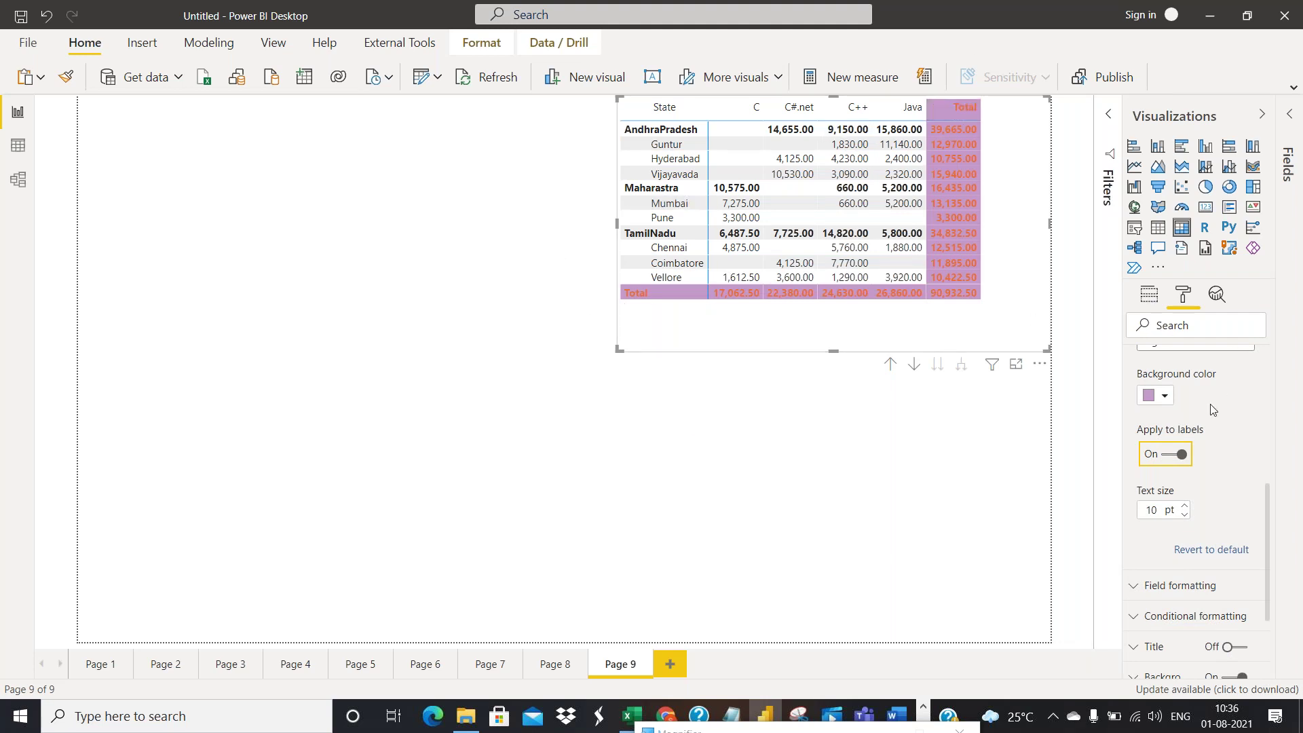
Review the grand total settings and the matrix's remaining format categories, then collapse the grand total options
scroll(1183, 448, "down", 3)
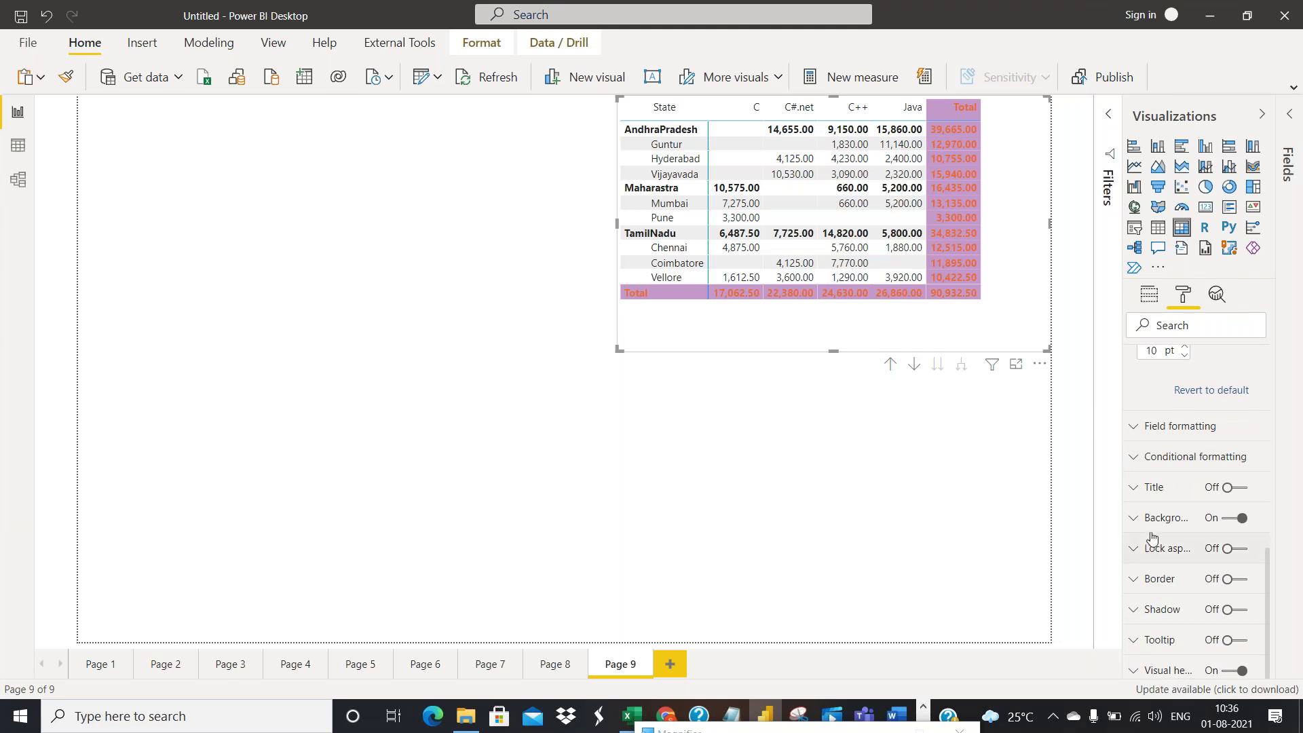
scroll(1145, 464, "up", 2)
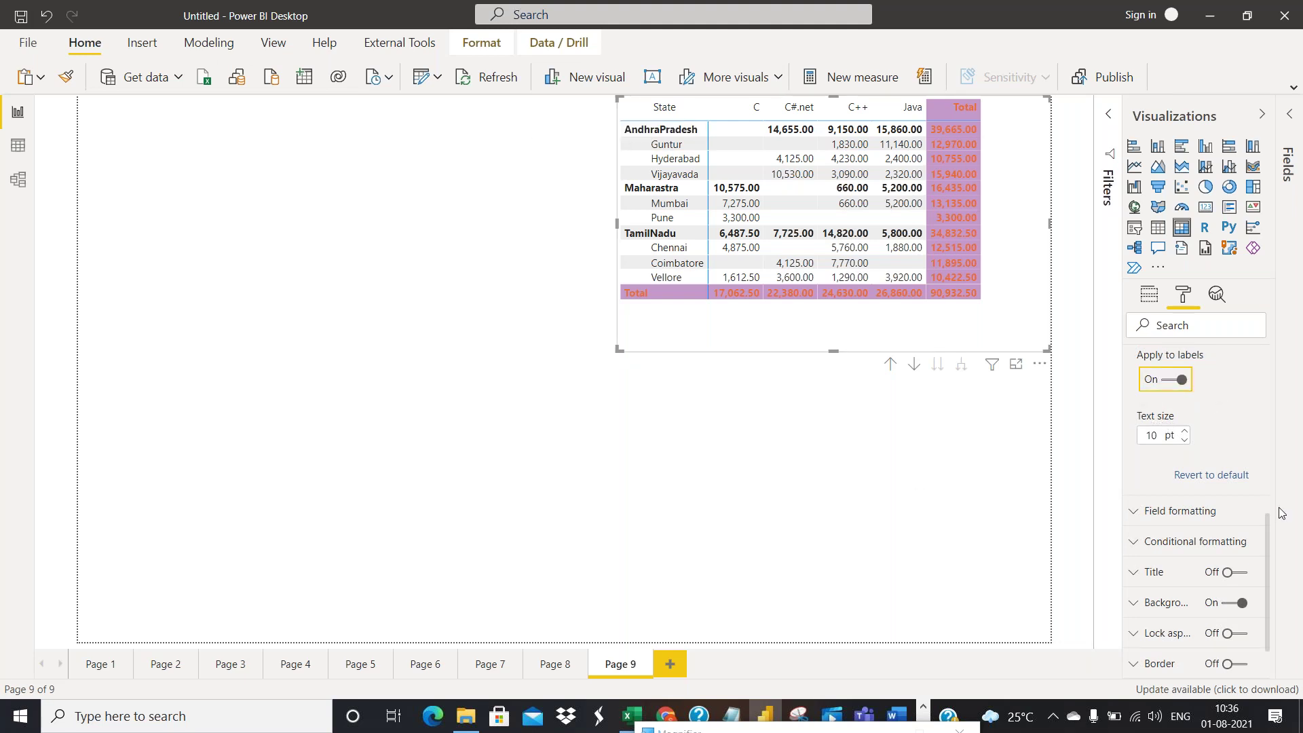
scroll(1240, 490, "up", 4)
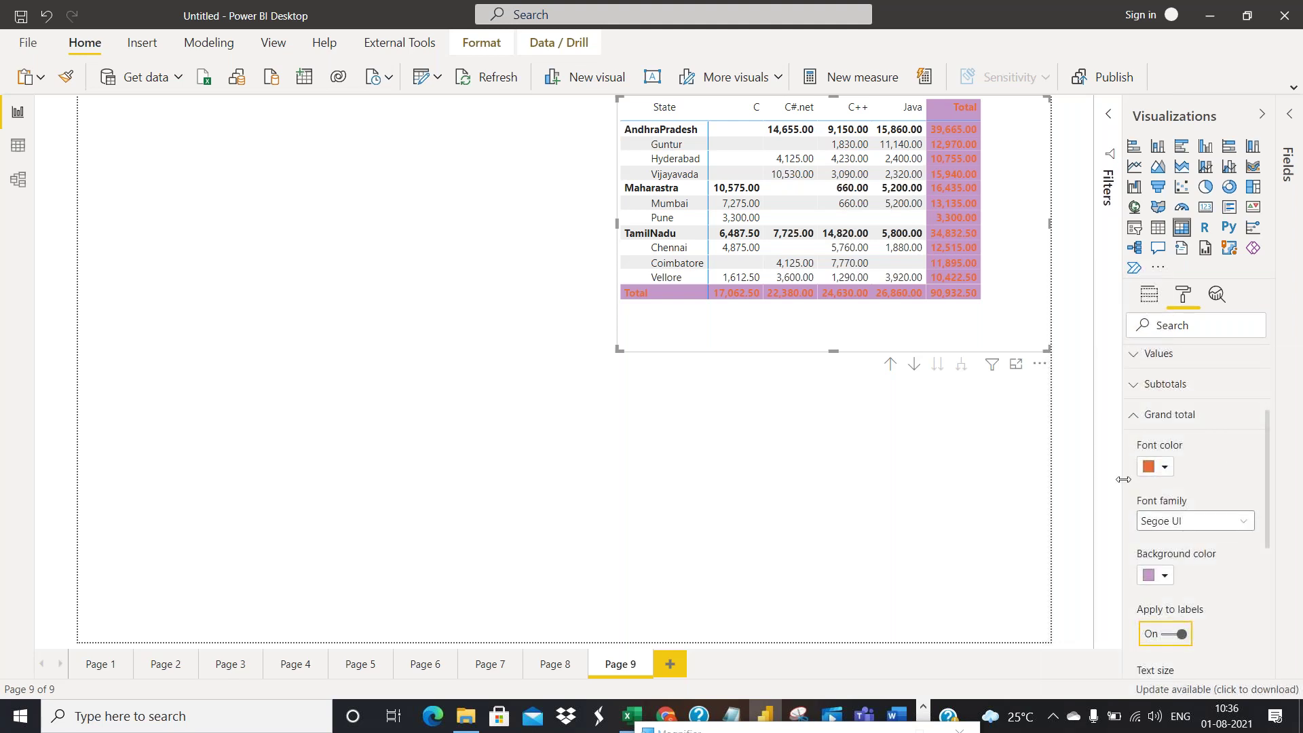
scroll(1239, 456, "down", 5)
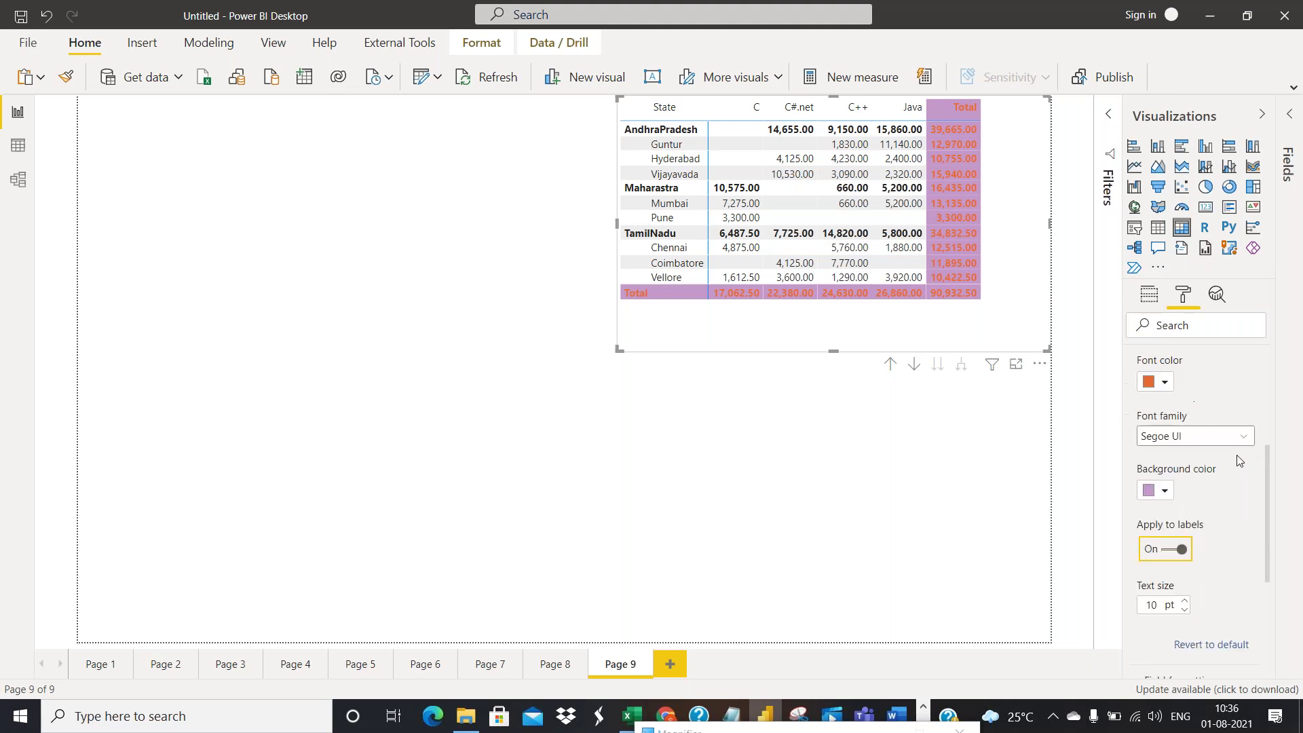
scroll(1240, 456, "up", 5)
scroll(1240, 456, "down", 2)
scroll(1199, 509, "down", 3)
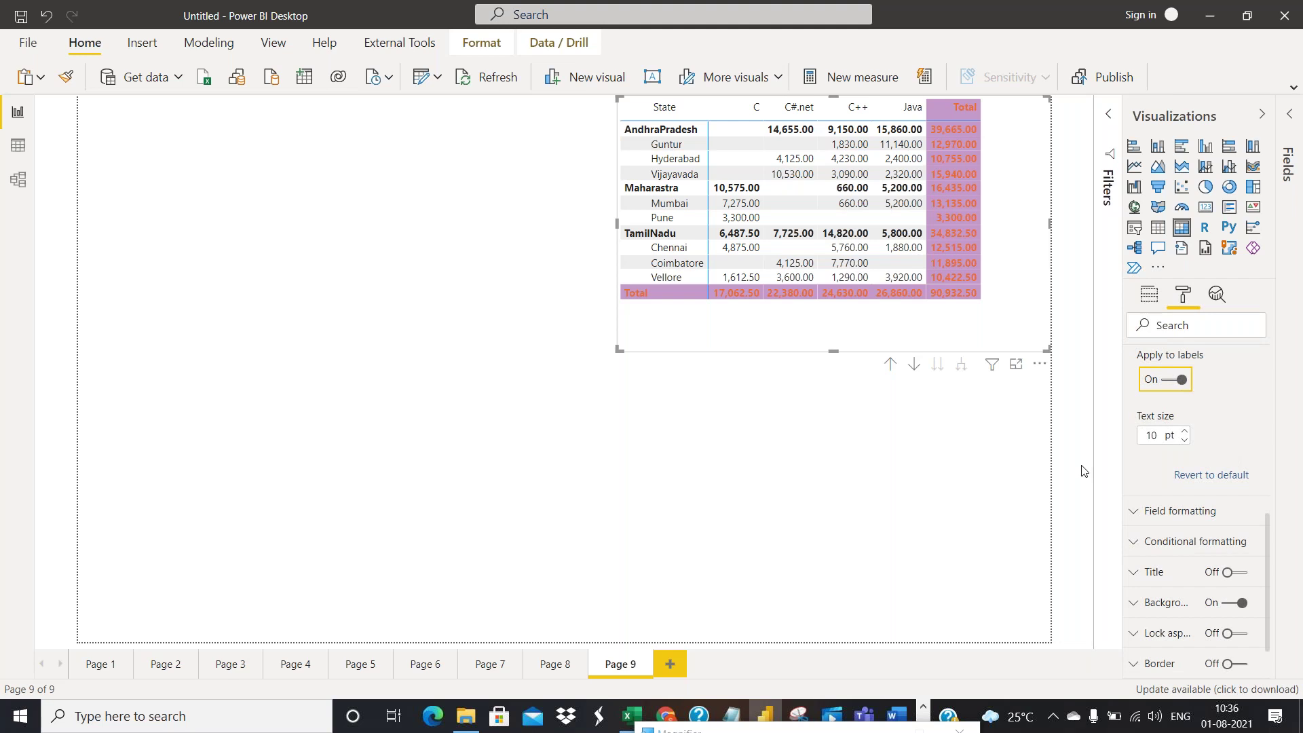
scroll(1169, 410, "up", 4)
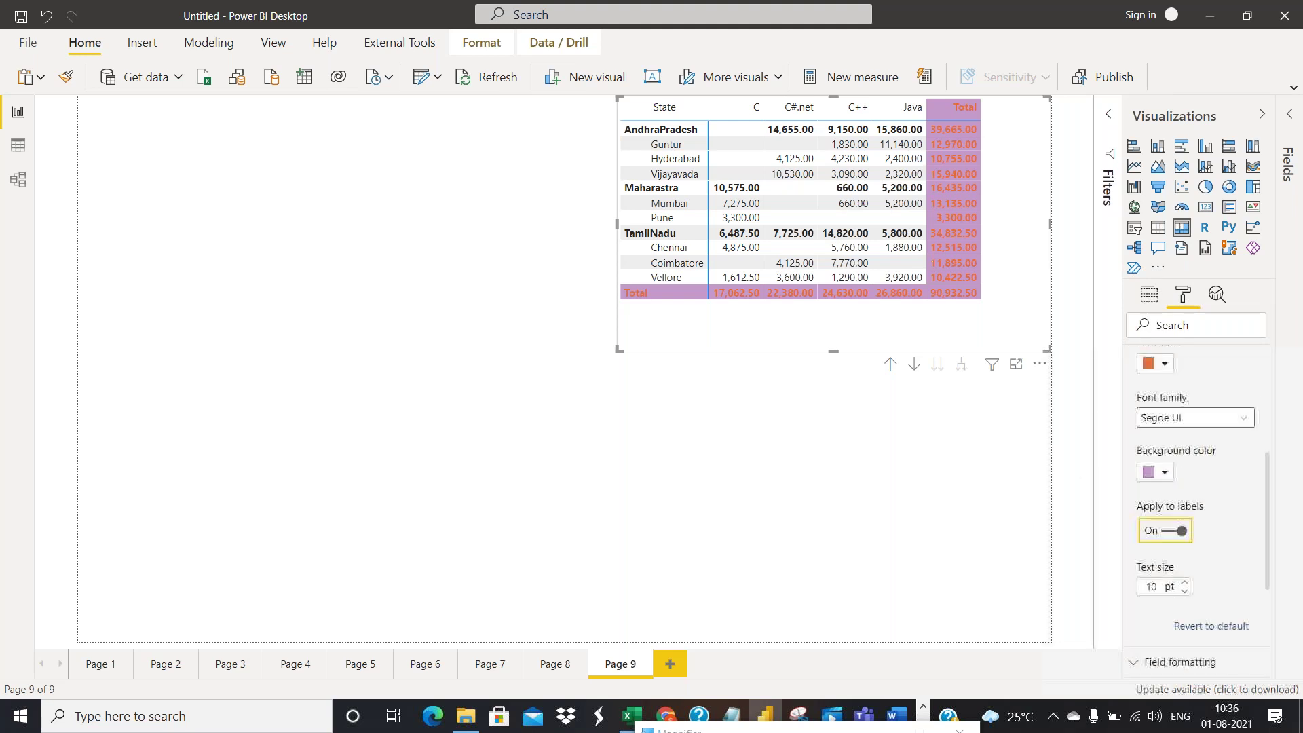
left_click(1139, 419)
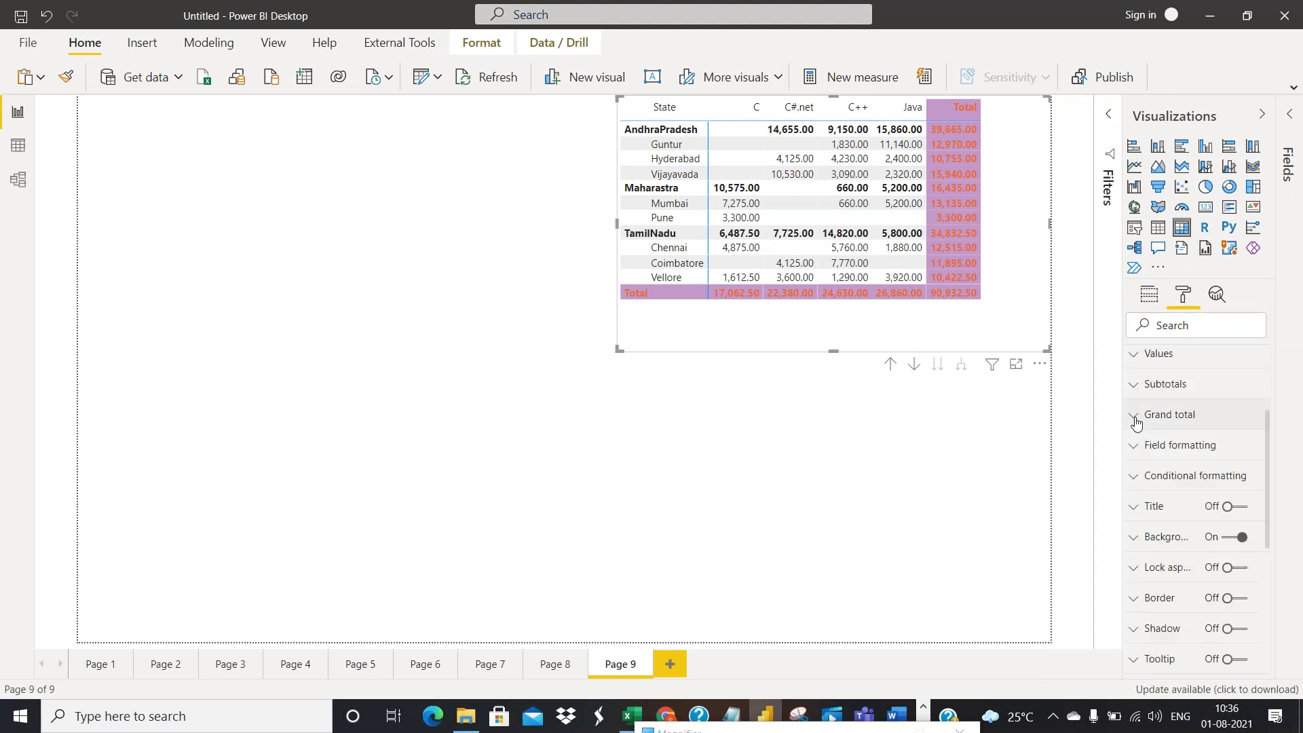
Expand the matrix's Subtotals format options and look over the row and column subtotal settings
scroll(1135, 389, "up", 1)
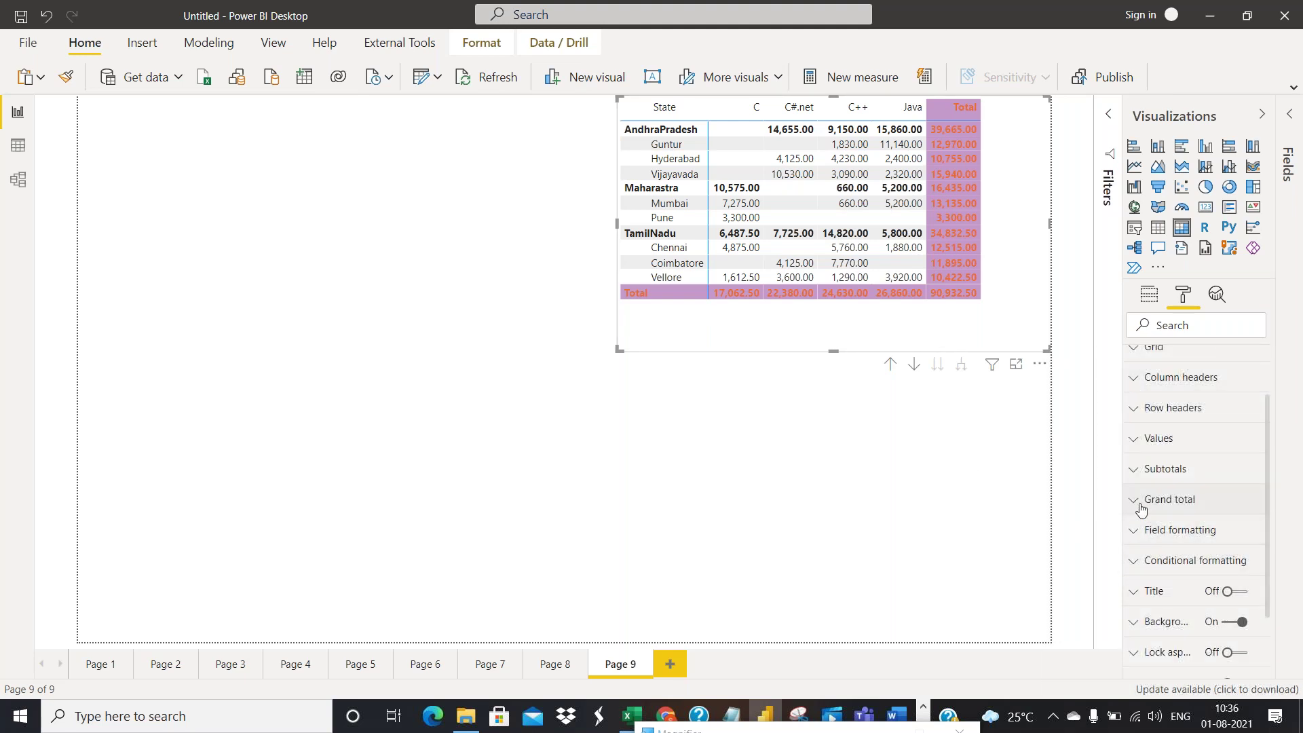
left_click(1141, 470)
scroll(1256, 486, "down", 1)
scroll(1252, 486, "down", 1)
scroll(1245, 484, "up", 1)
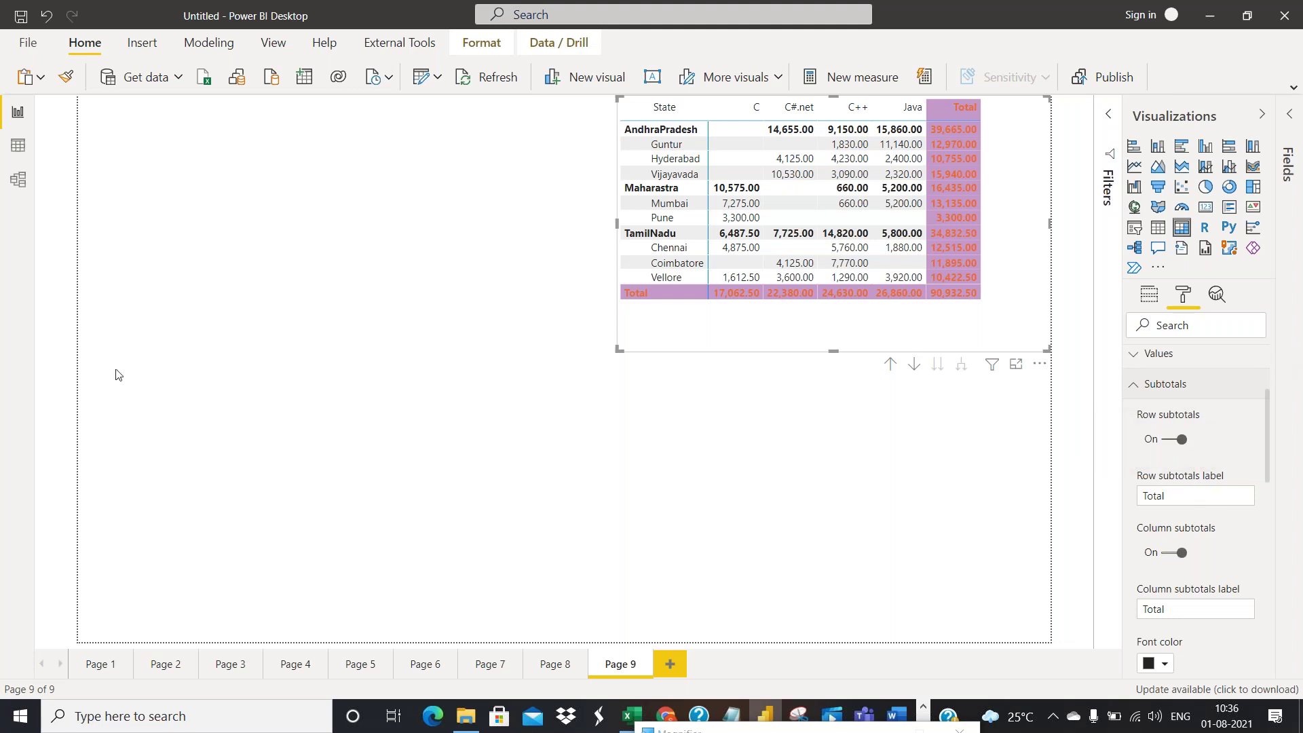
left_click_drag(686, 730, 628, 617)
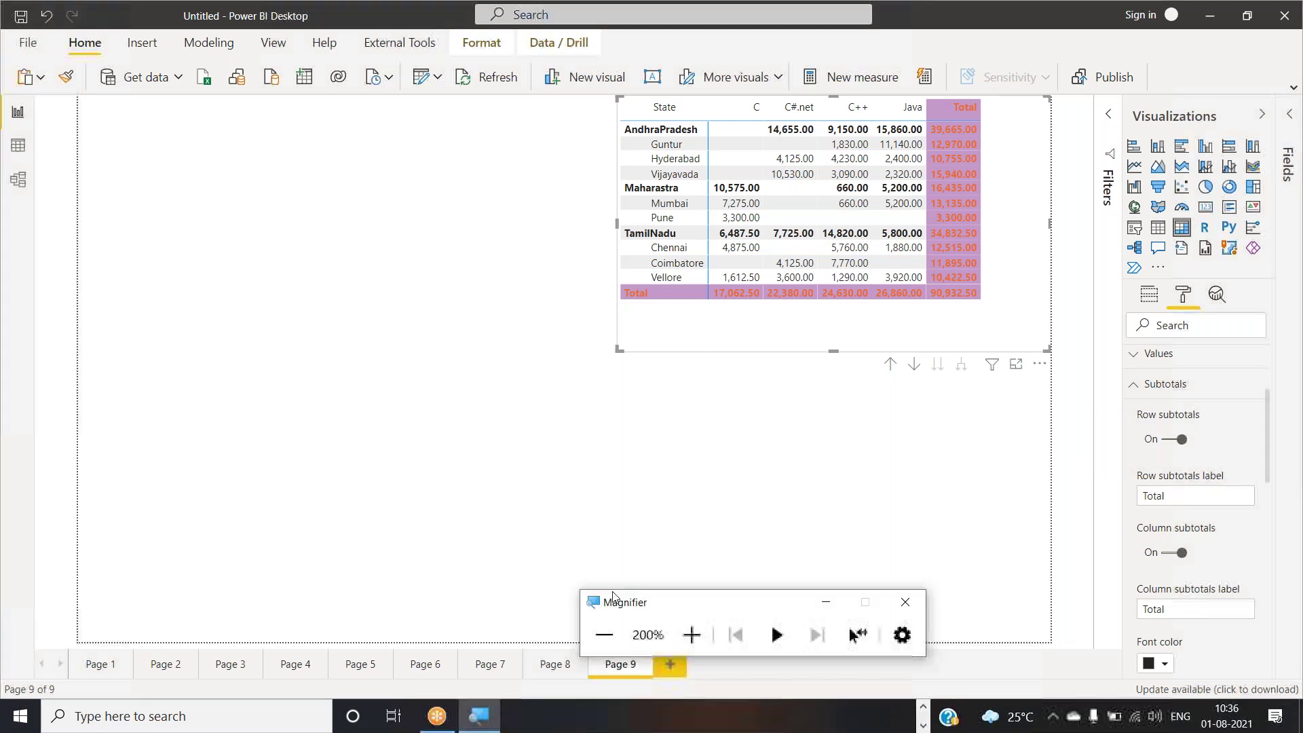
left_click(604, 635)
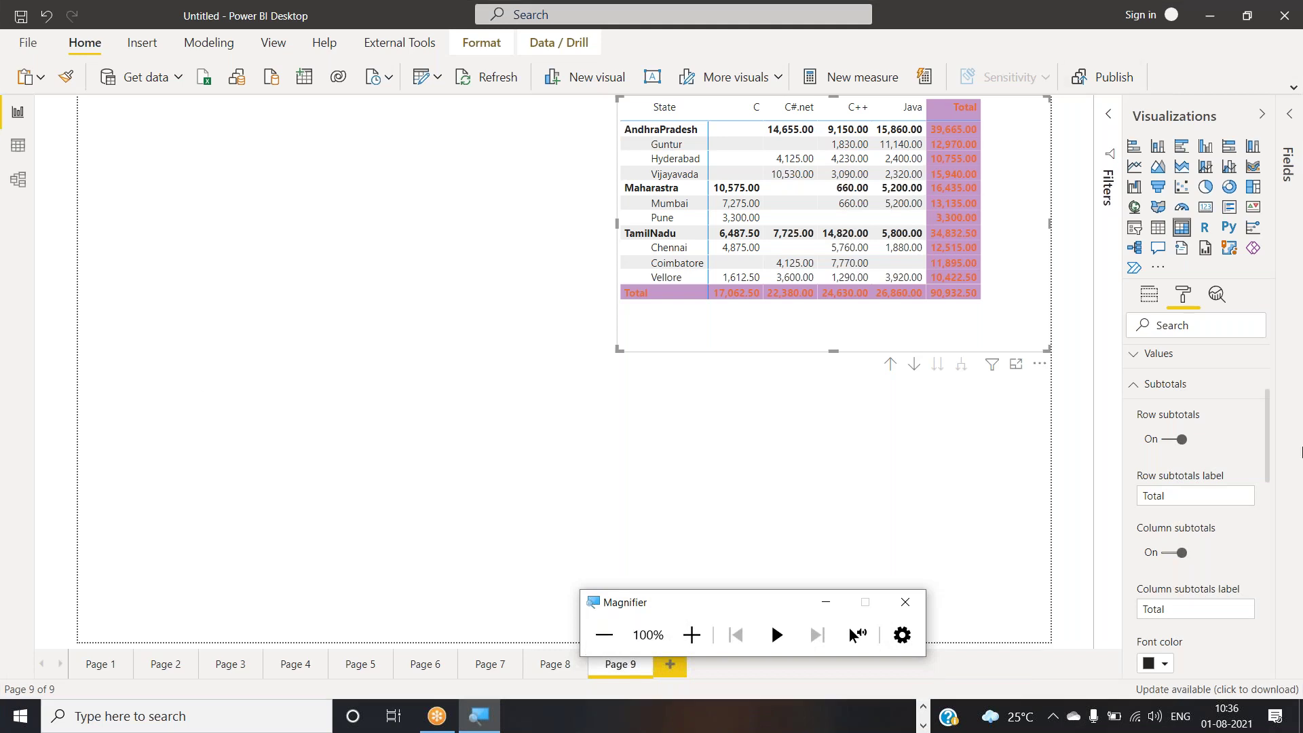
left_click(692, 634)
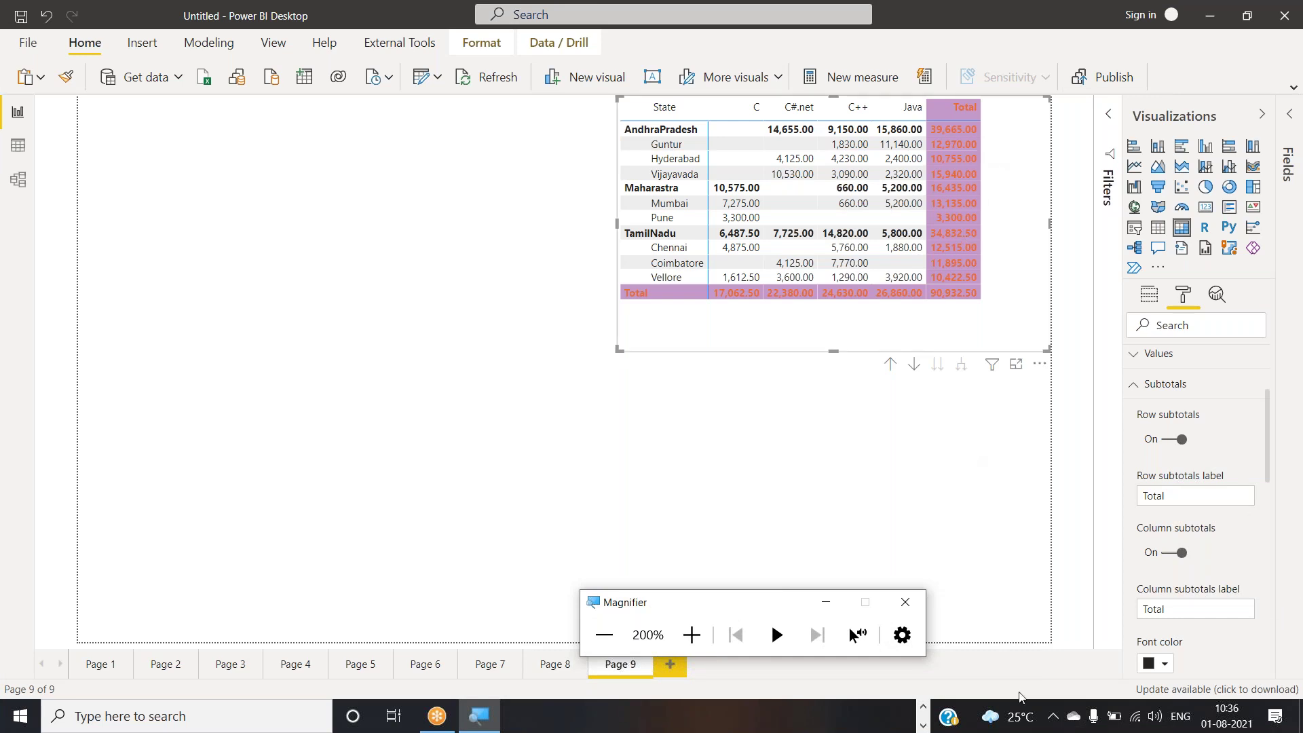
left_click(604, 635)
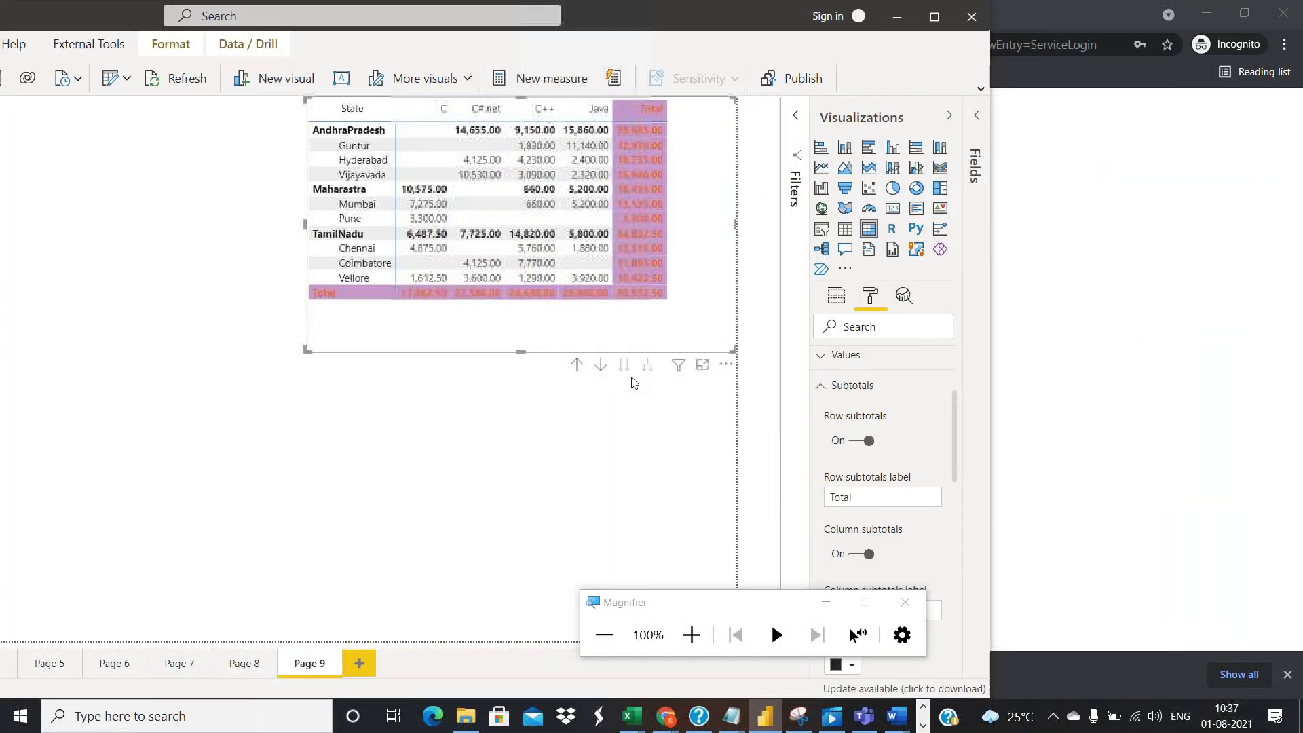
left_click(678, 635)
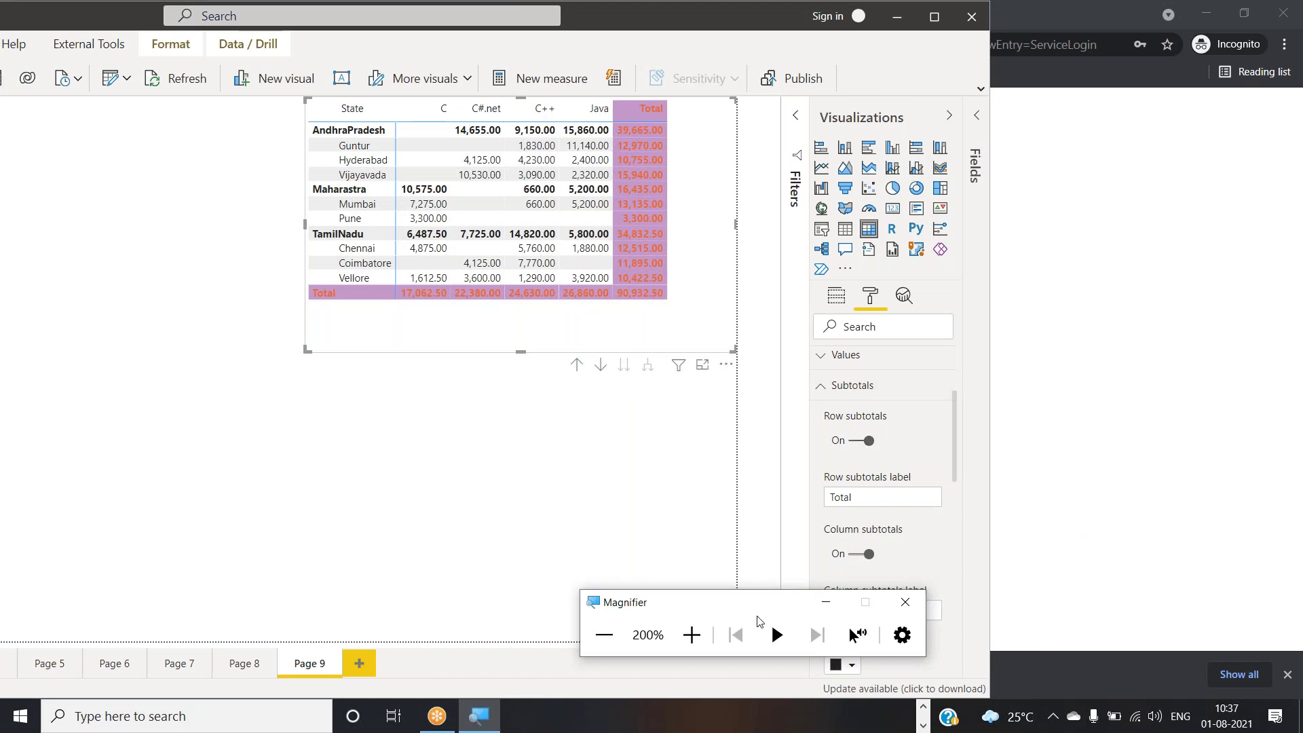
left_click_drag(719, 600, 238, 732)
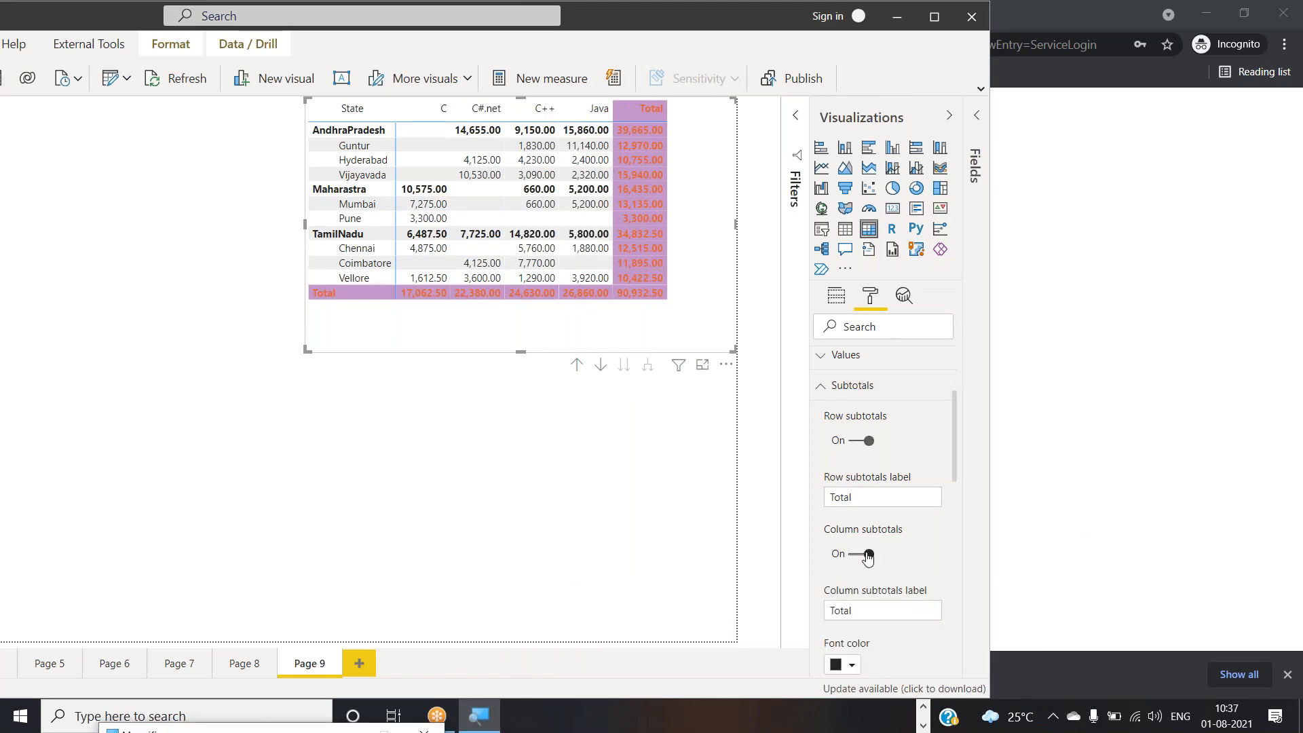
Switch the matrix's row subtotals off and back on, and set the row subtotals label to Sum
left_click(854, 442)
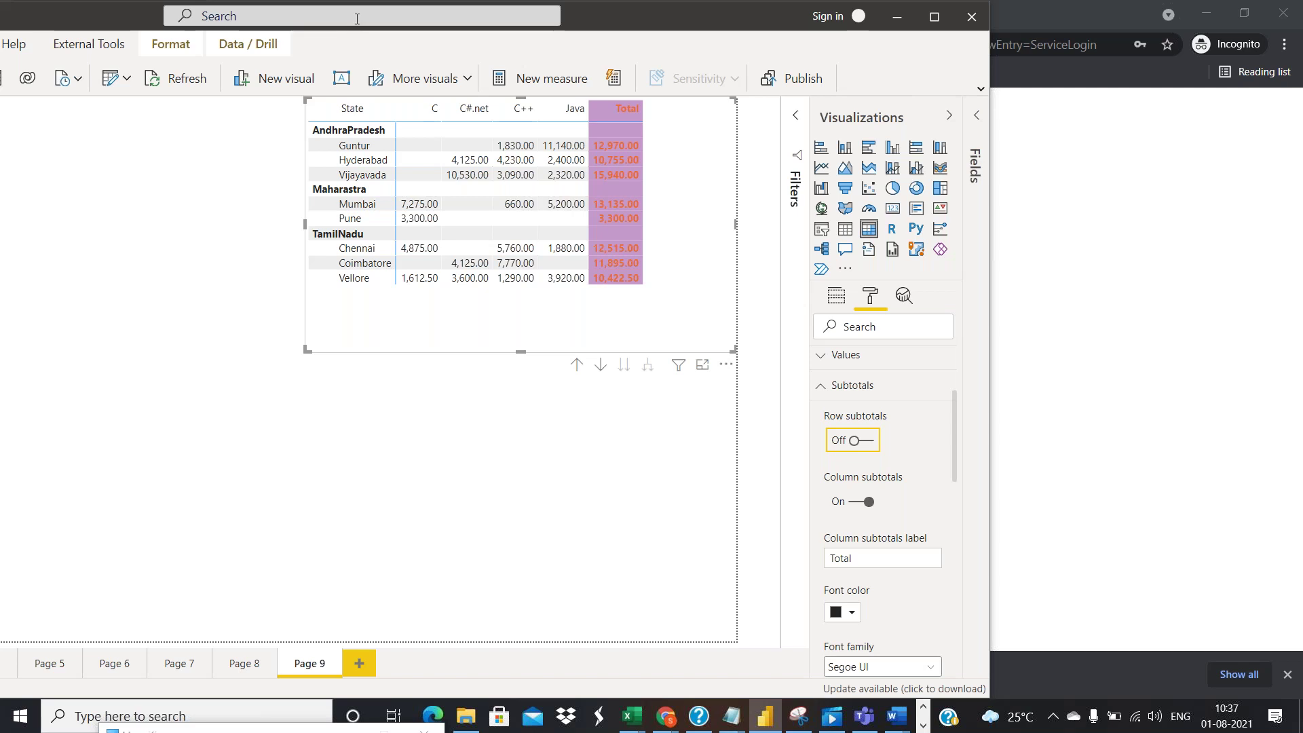
left_click(866, 443)
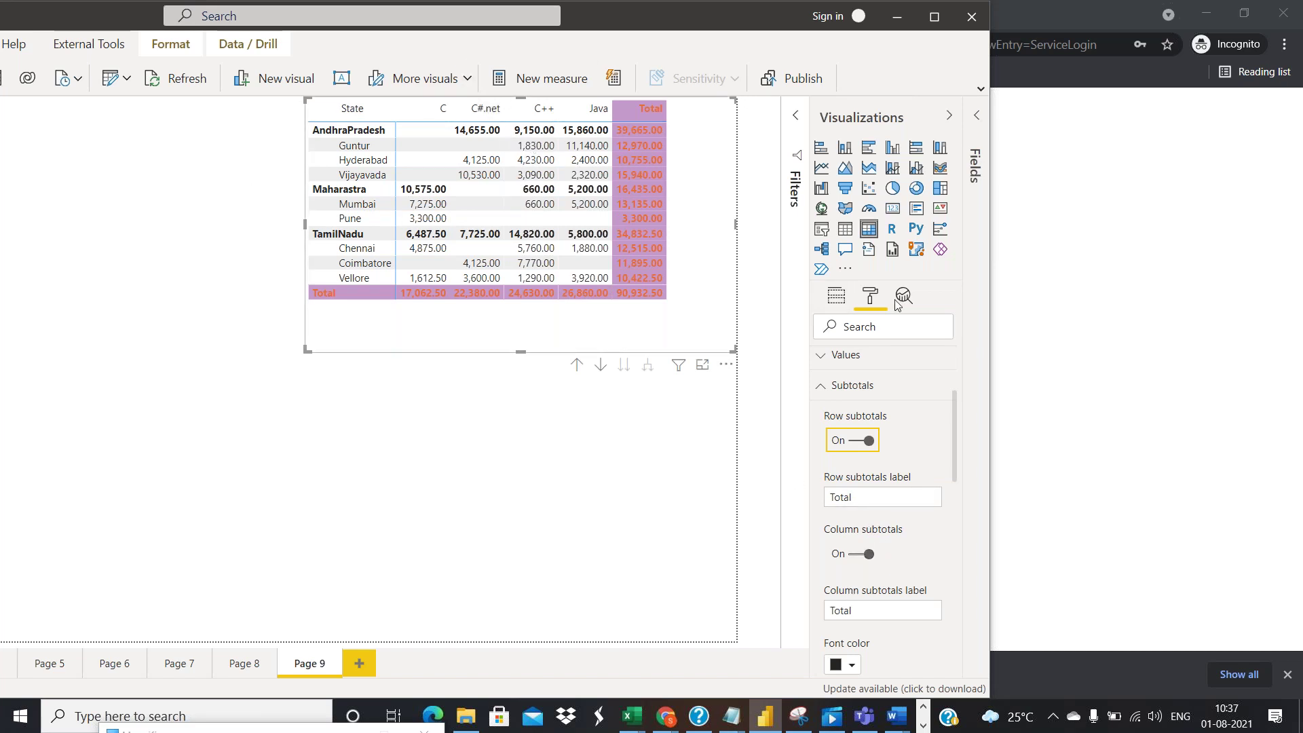
left_click_drag(857, 497, 799, 498)
type("Sum")
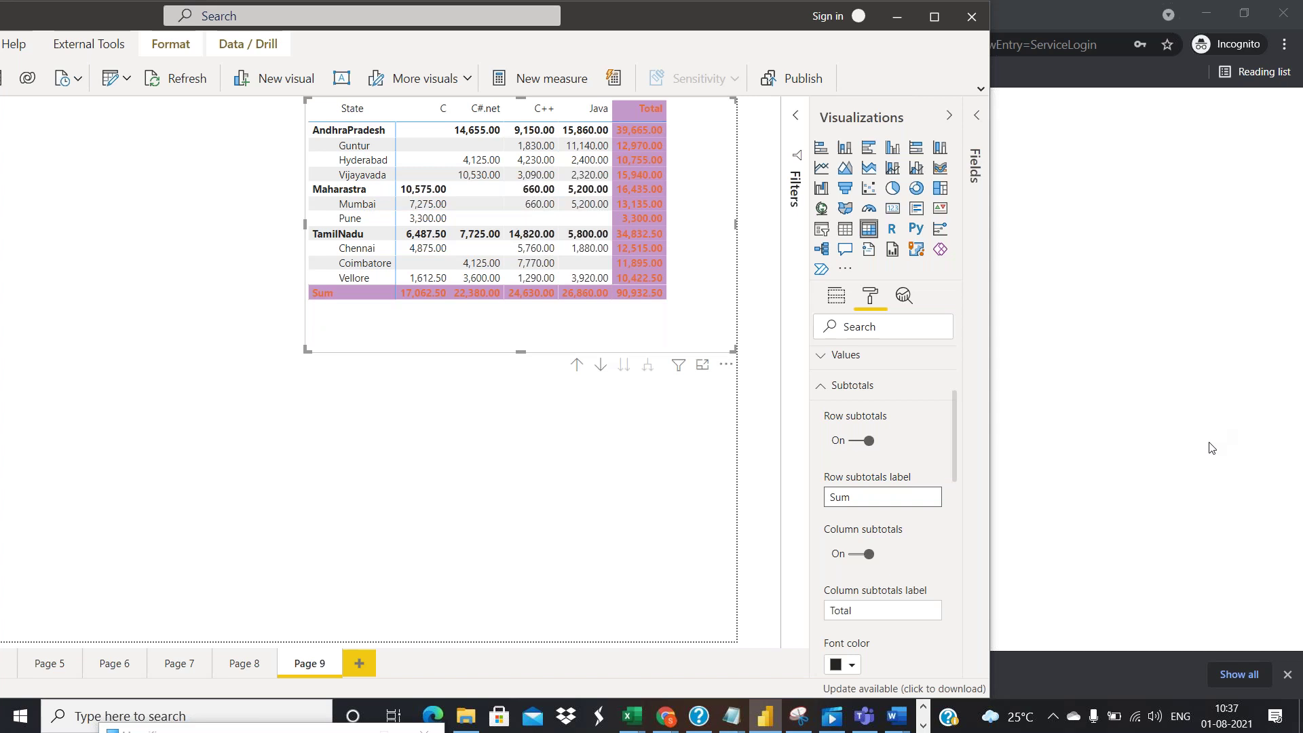
Switch the column subtotals off and back on, and set the subtotals' font color to pink
left_click(857, 554)
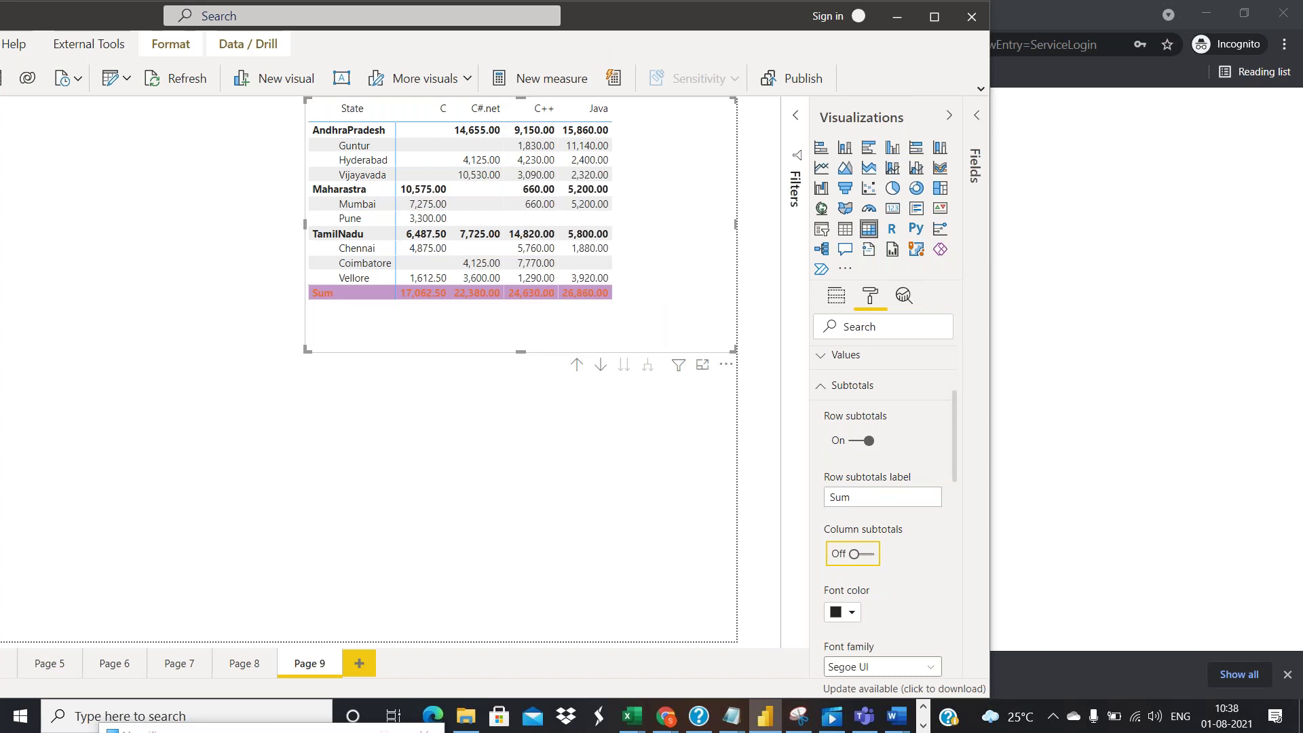
left_click(869, 555)
scroll(859, 582, "down", 1)
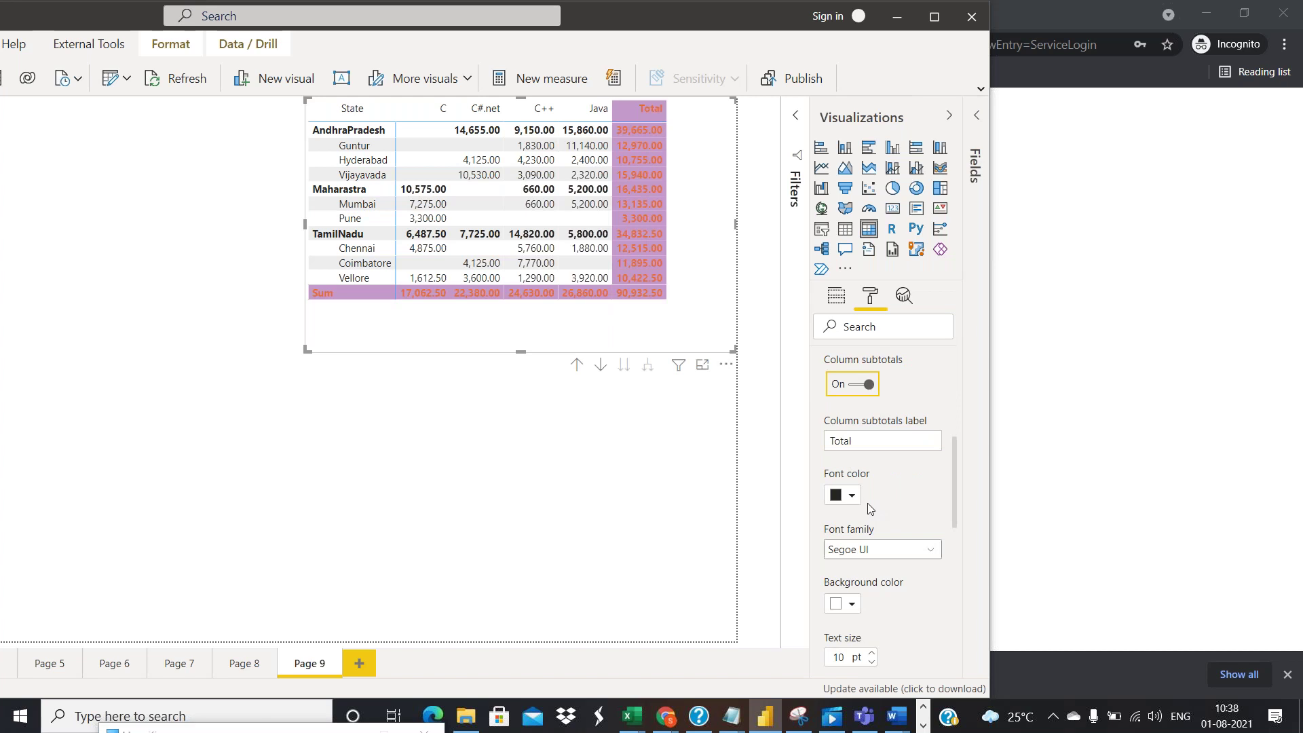
left_click(847, 495)
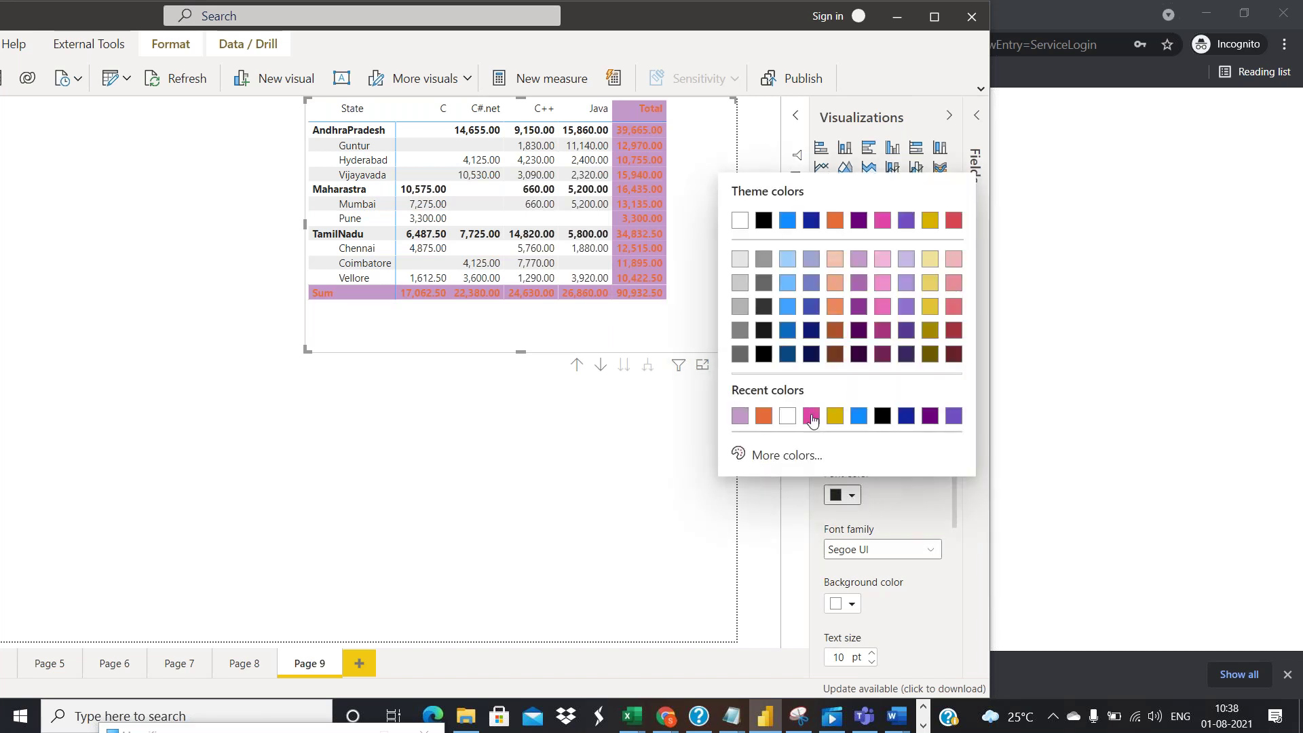
left_click(811, 417)
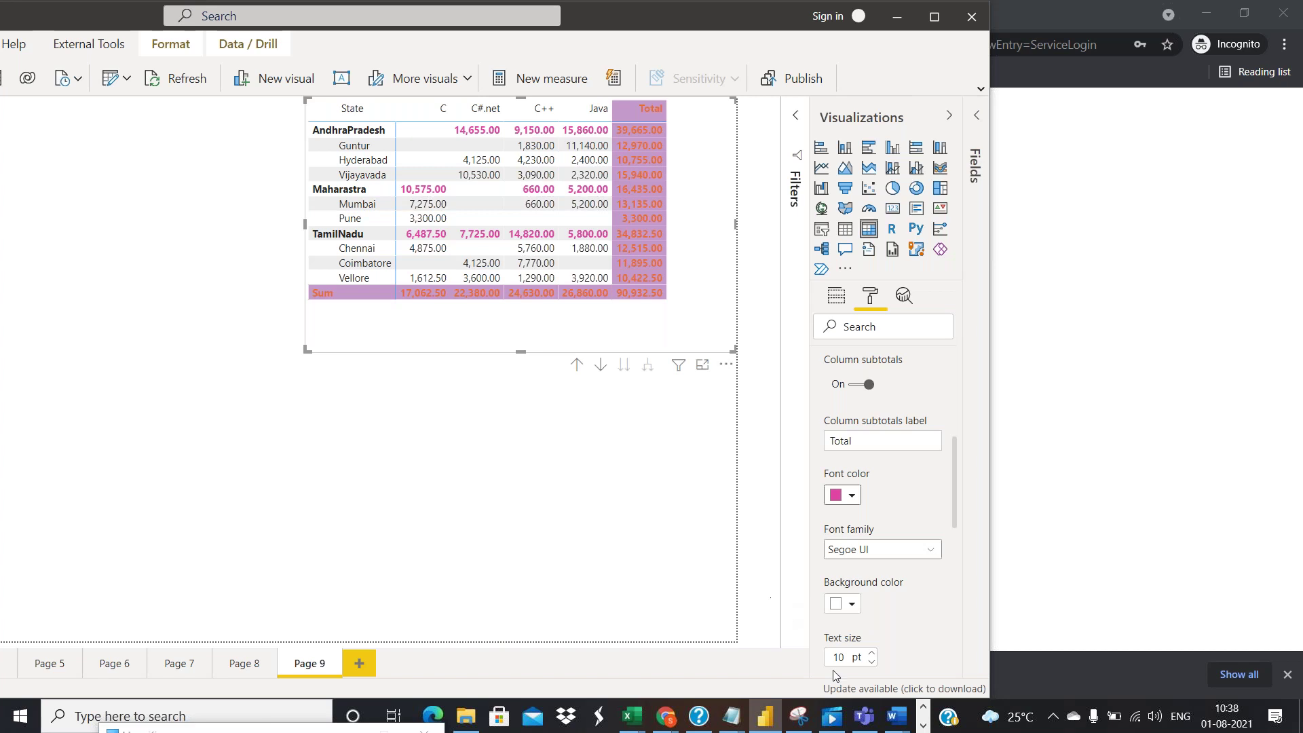
Set the matrix's row subtotal position to Bottom
scroll(888, 611, "down", 1)
scroll(891, 608, "down", 5)
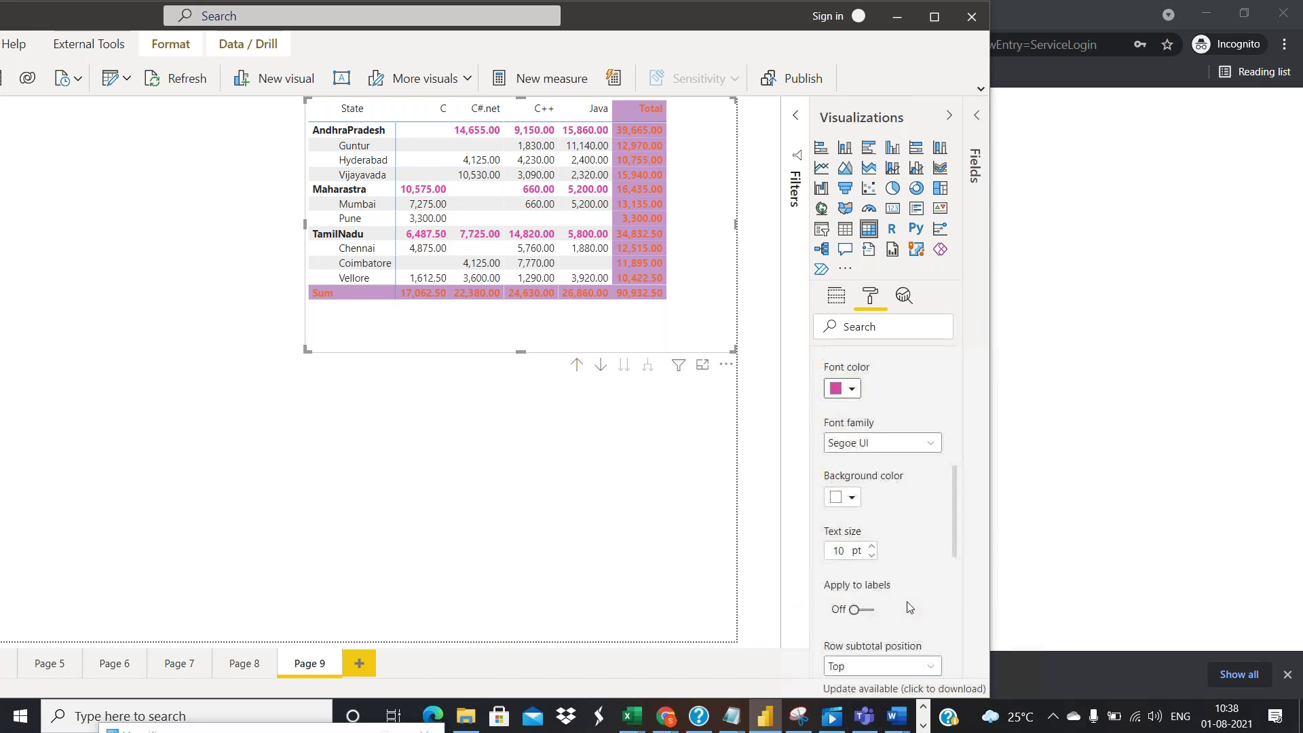
scroll(896, 598, "down", 2)
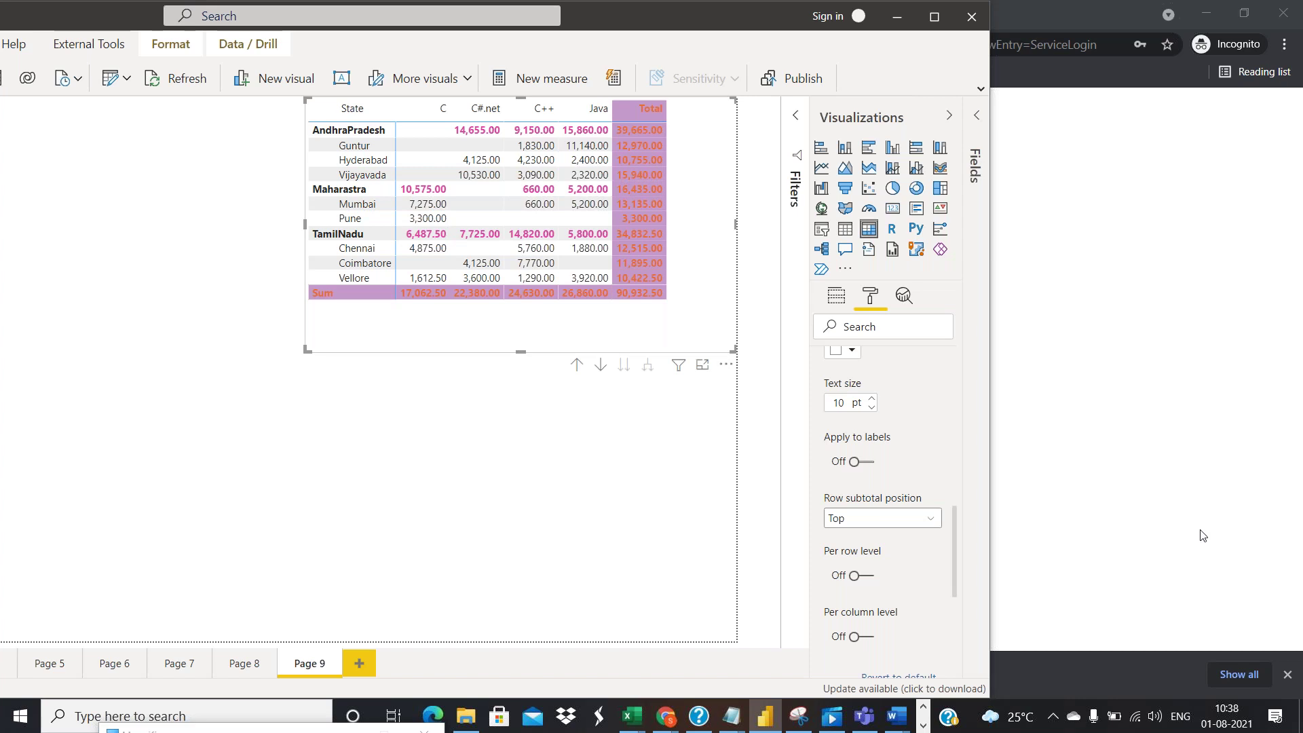
left_click(859, 518)
left_click(859, 559)
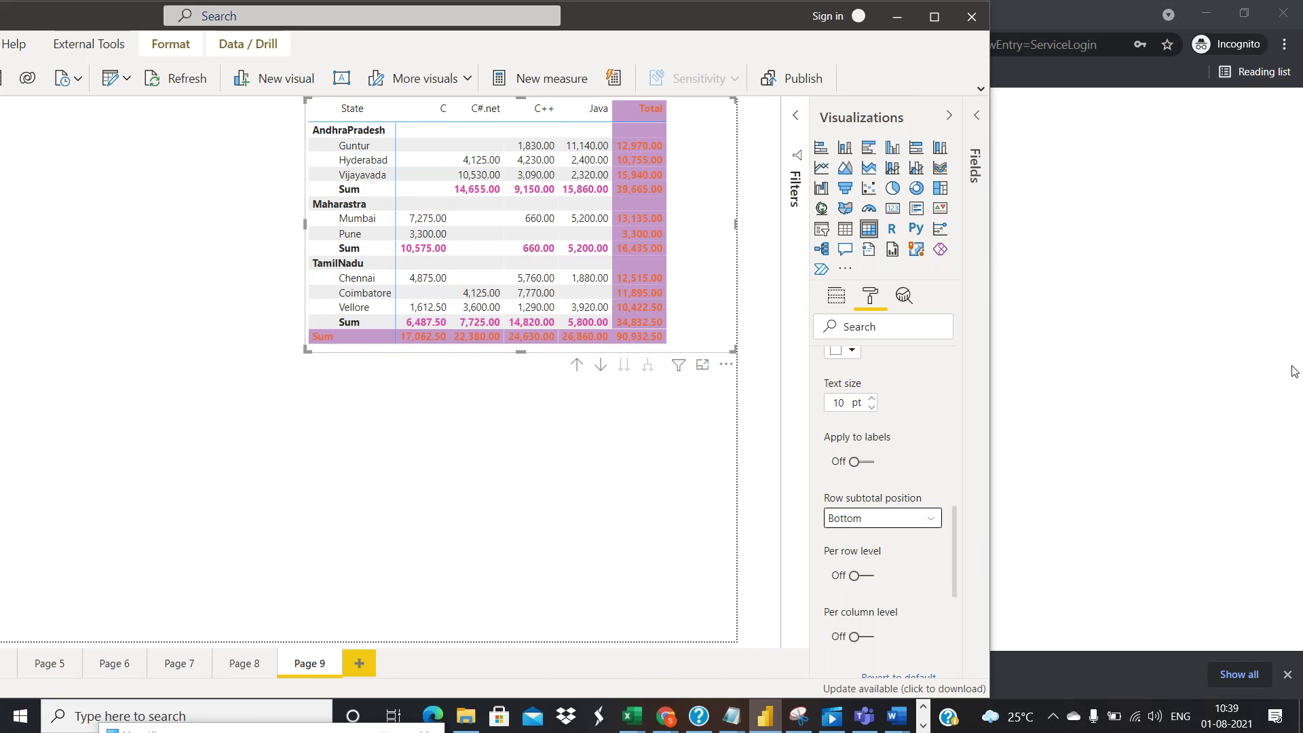
Turn on the per row level option for subtotals and switch off the City level
scroll(934, 536, "down", 2)
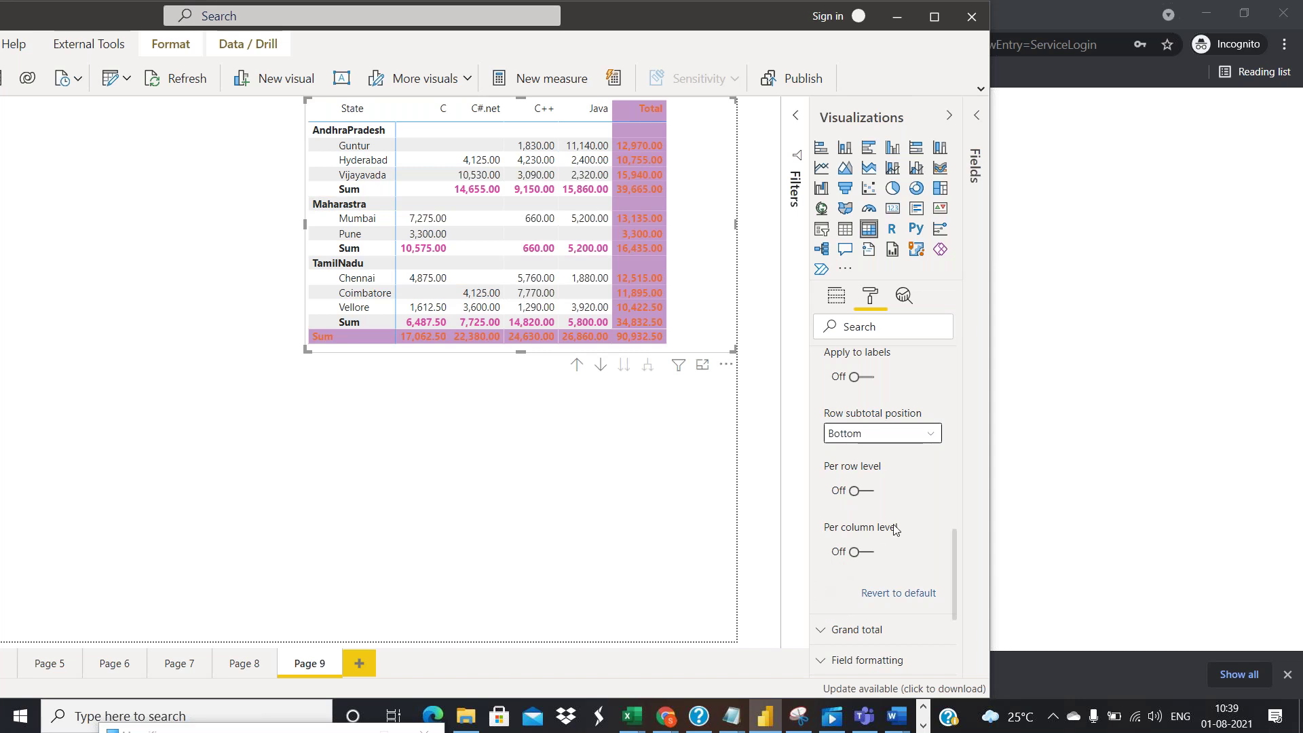
left_click(869, 490)
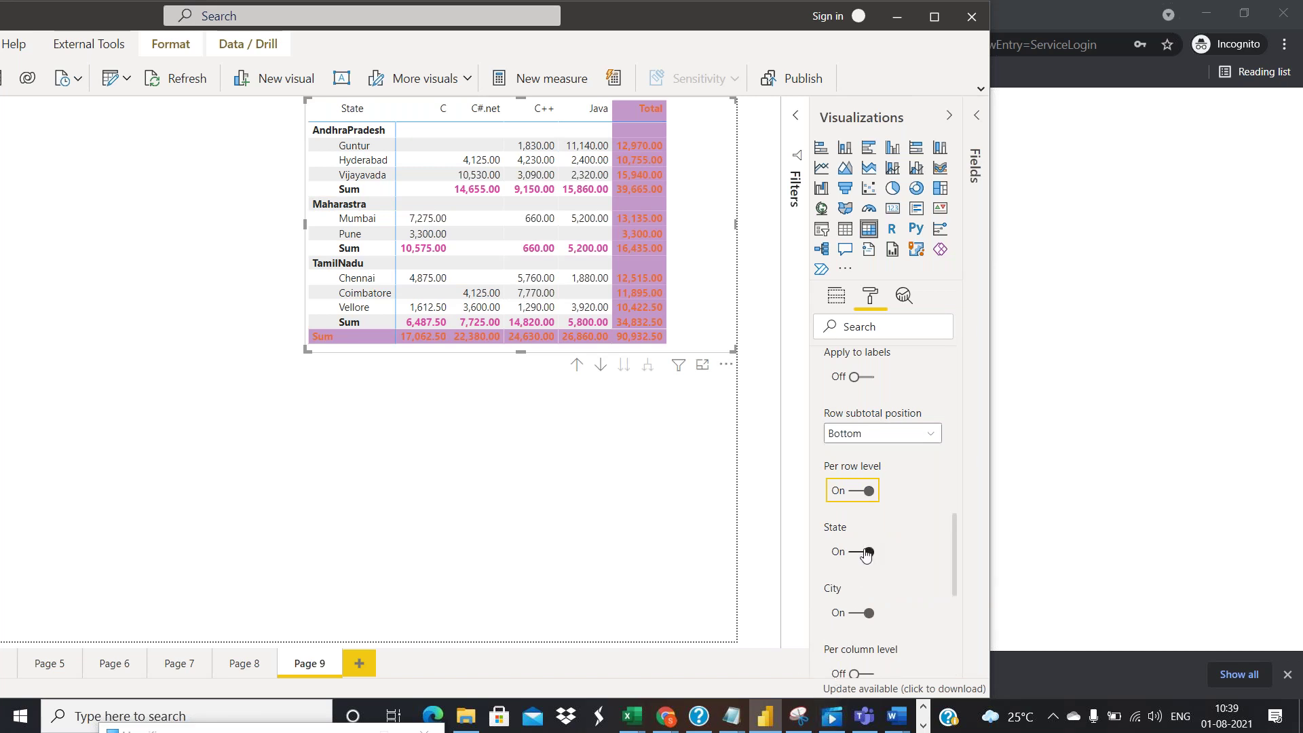
left_click(857, 613)
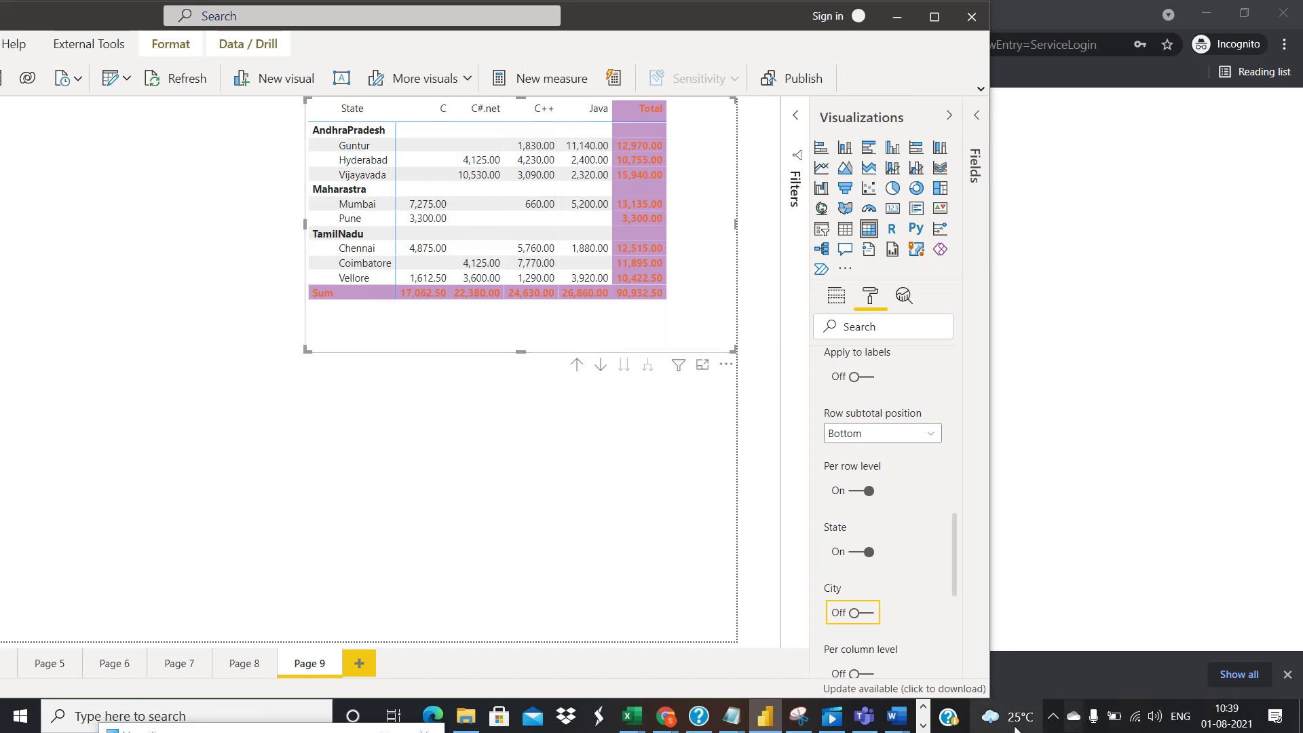
Turn on the per column level option for the matrix's subtotals
scroll(898, 592, "down", 2)
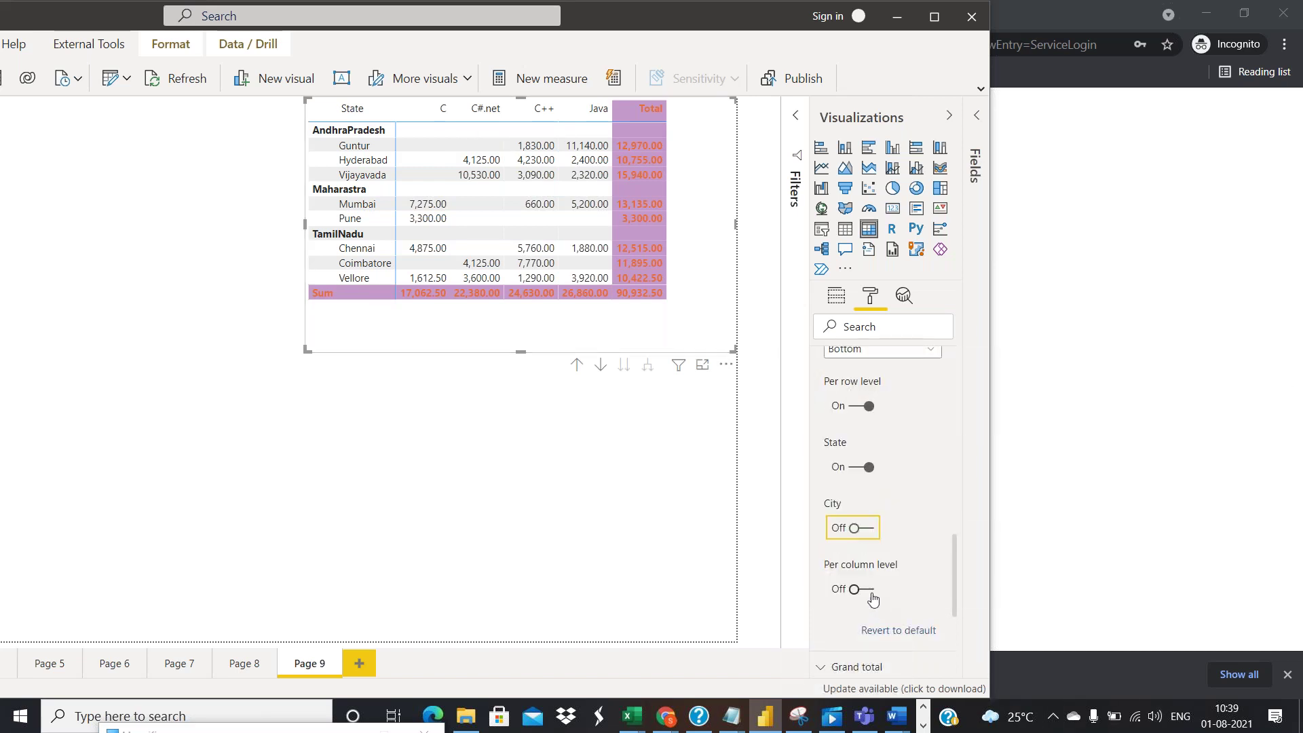
left_click(870, 590)
scroll(871, 583, "down", 3)
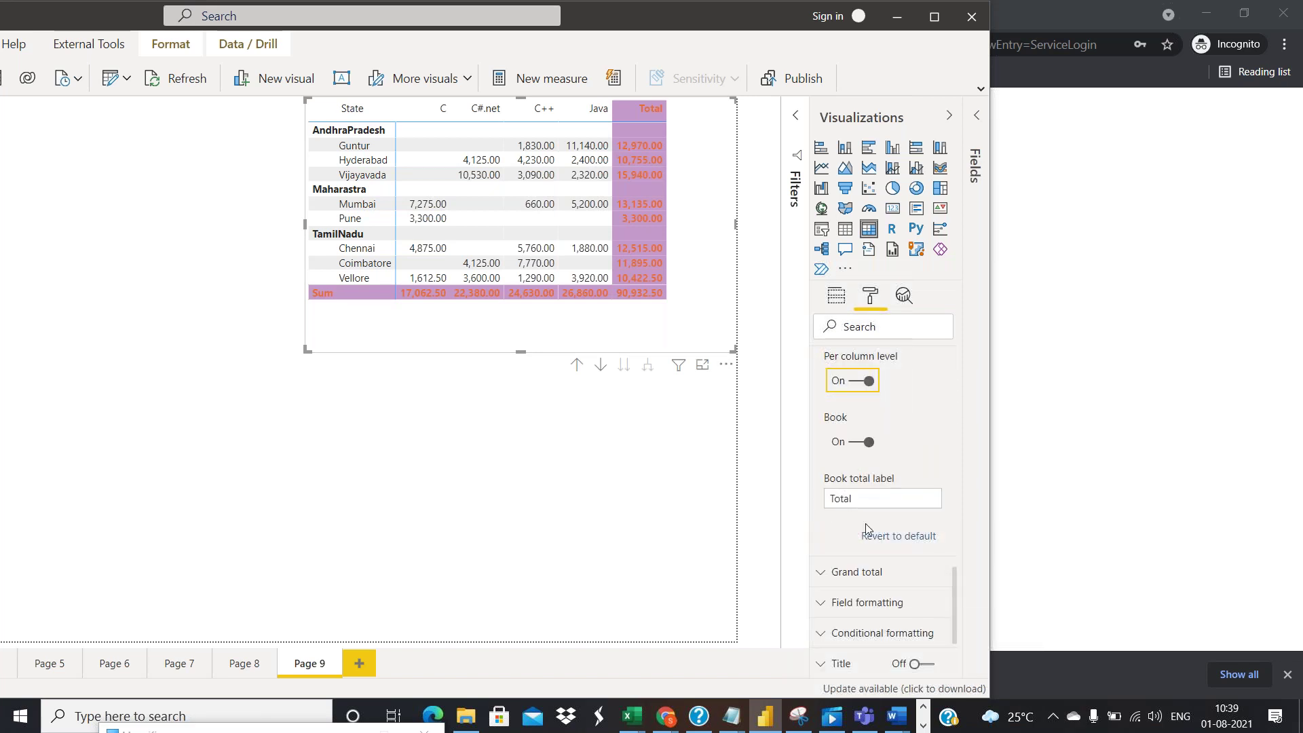
Review the matrix's subtotal settings, including the per row level options, and collapse them
scroll(866, 526, "up", 6)
scroll(883, 516, "up", 10)
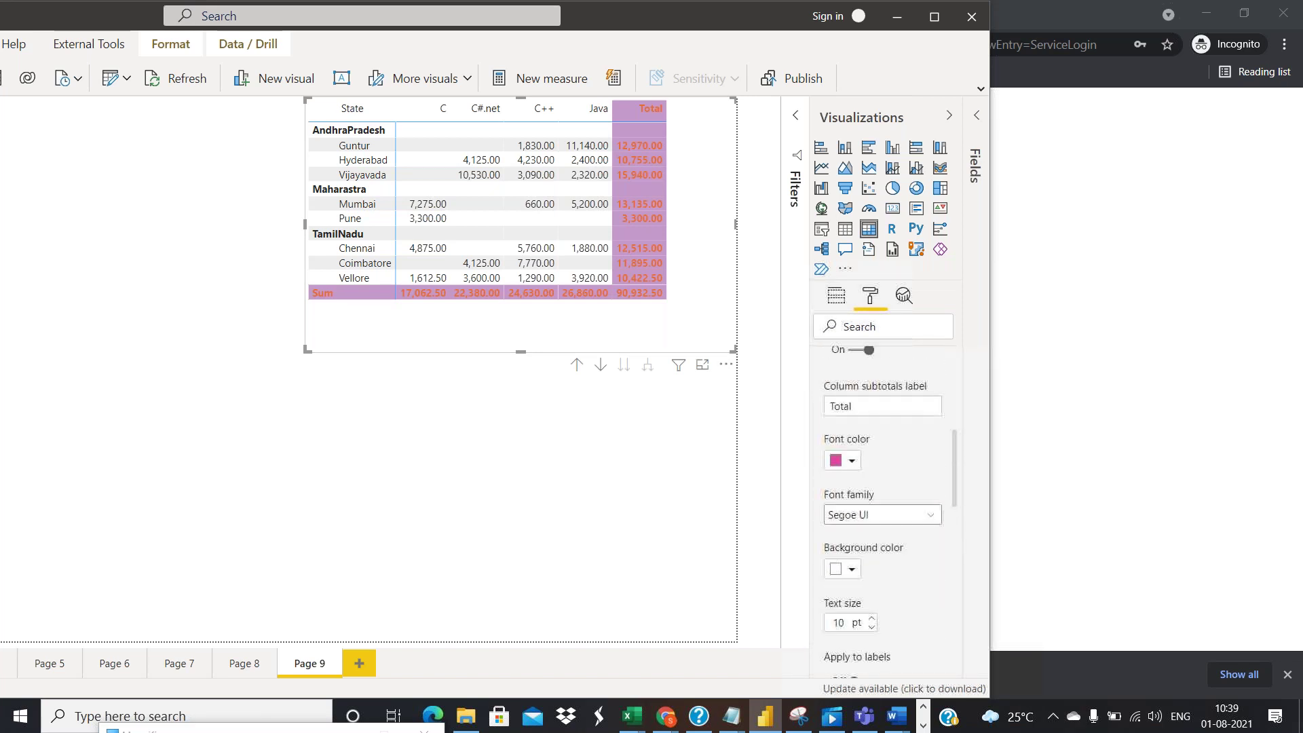
scroll(829, 522, "up", 5)
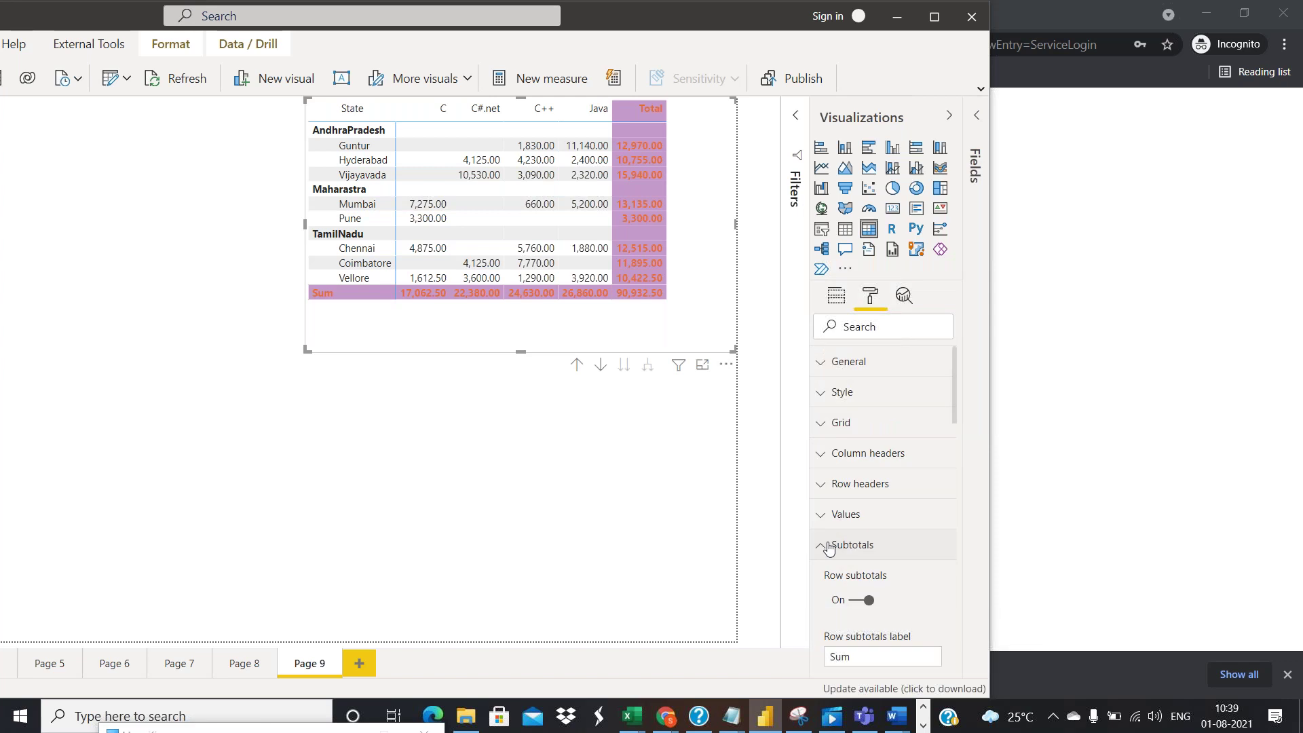
left_click(828, 547)
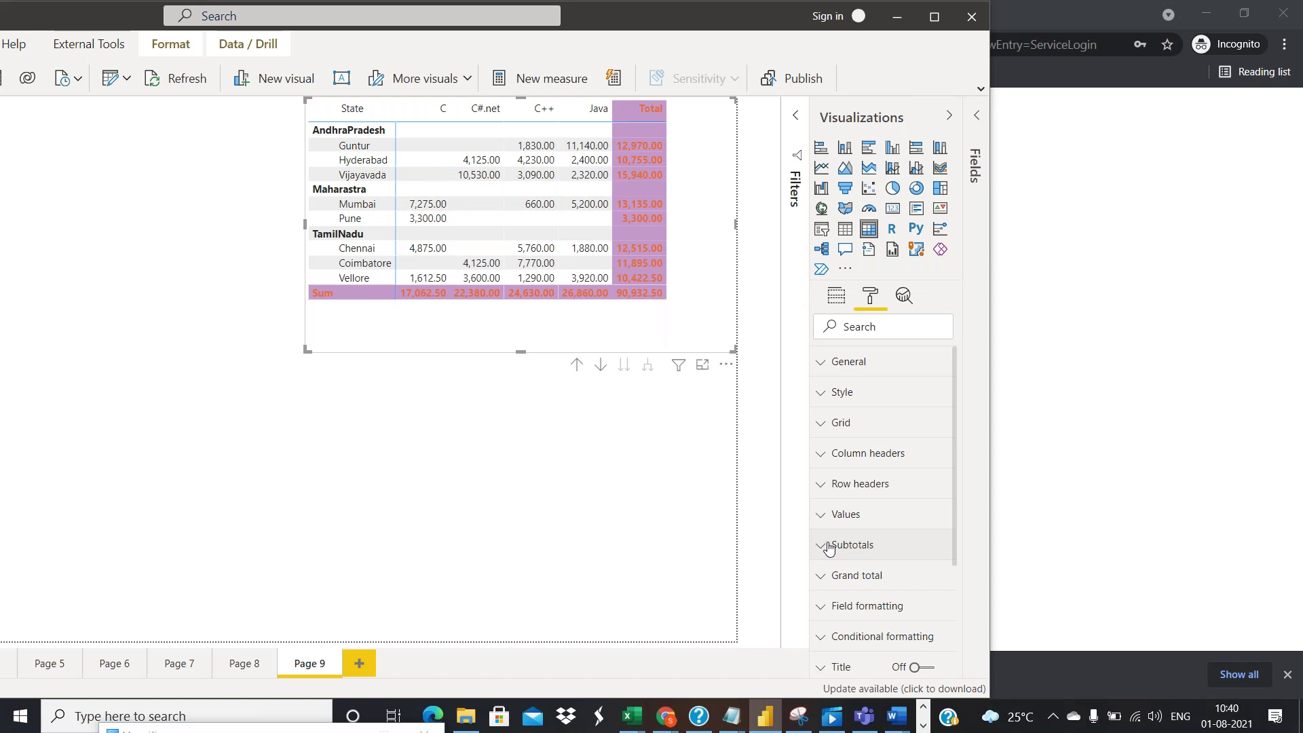
left_click(828, 547)
scroll(898, 568, "down", 6)
scroll(899, 572, "down", 1)
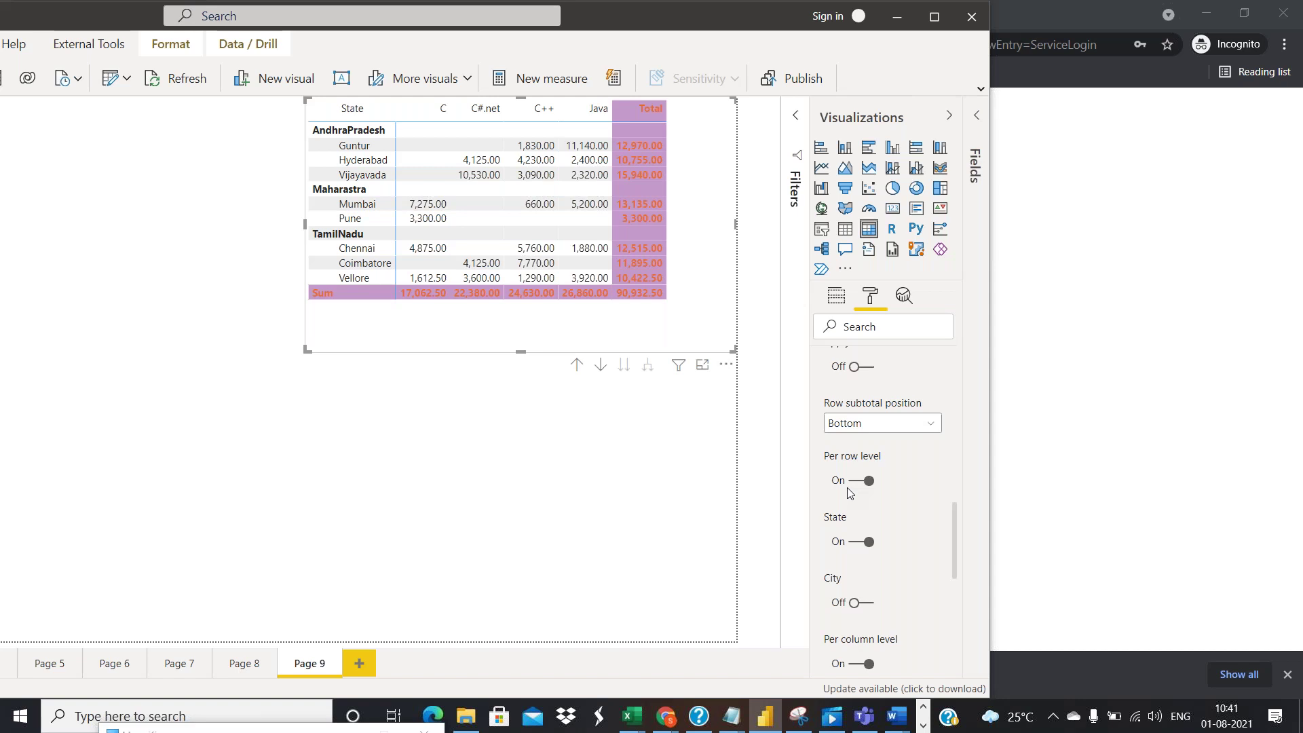
scroll(848, 493, "up", 5)
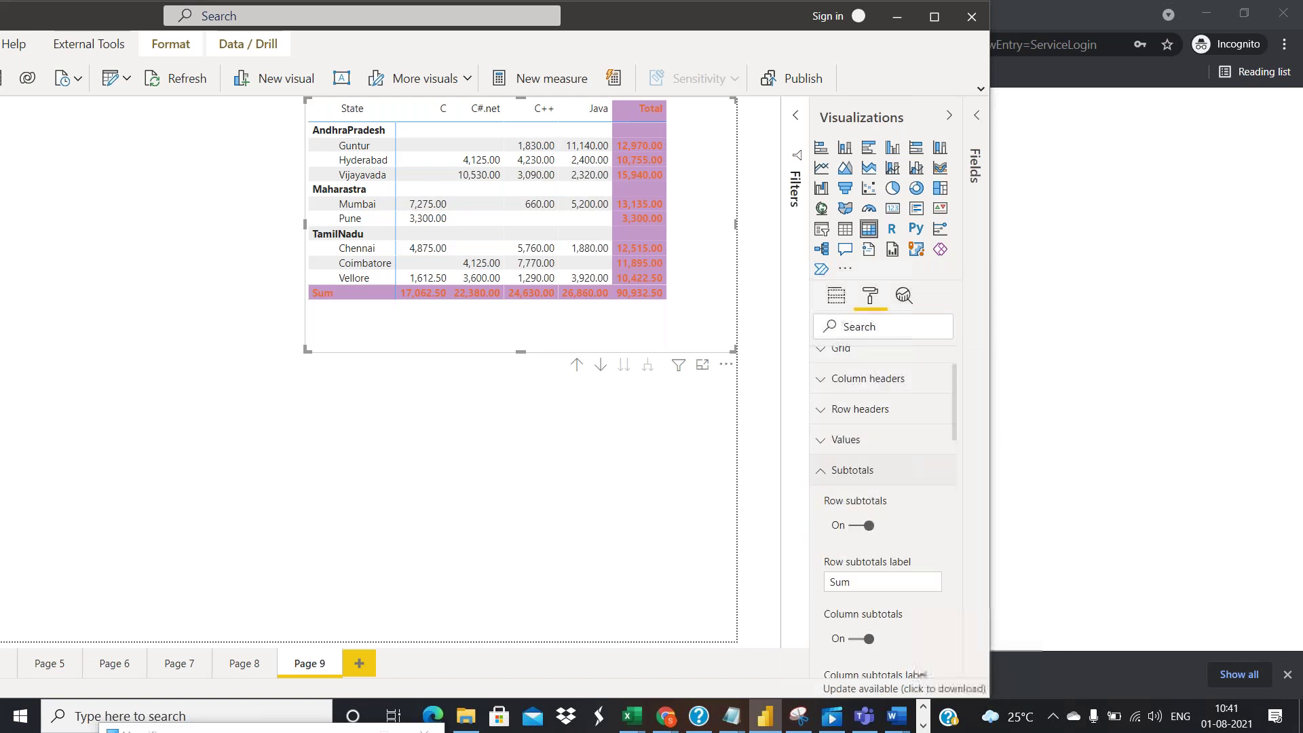
left_click(834, 543)
Open the matrix's Values format options and turn on Show on rows
left_click(827, 516)
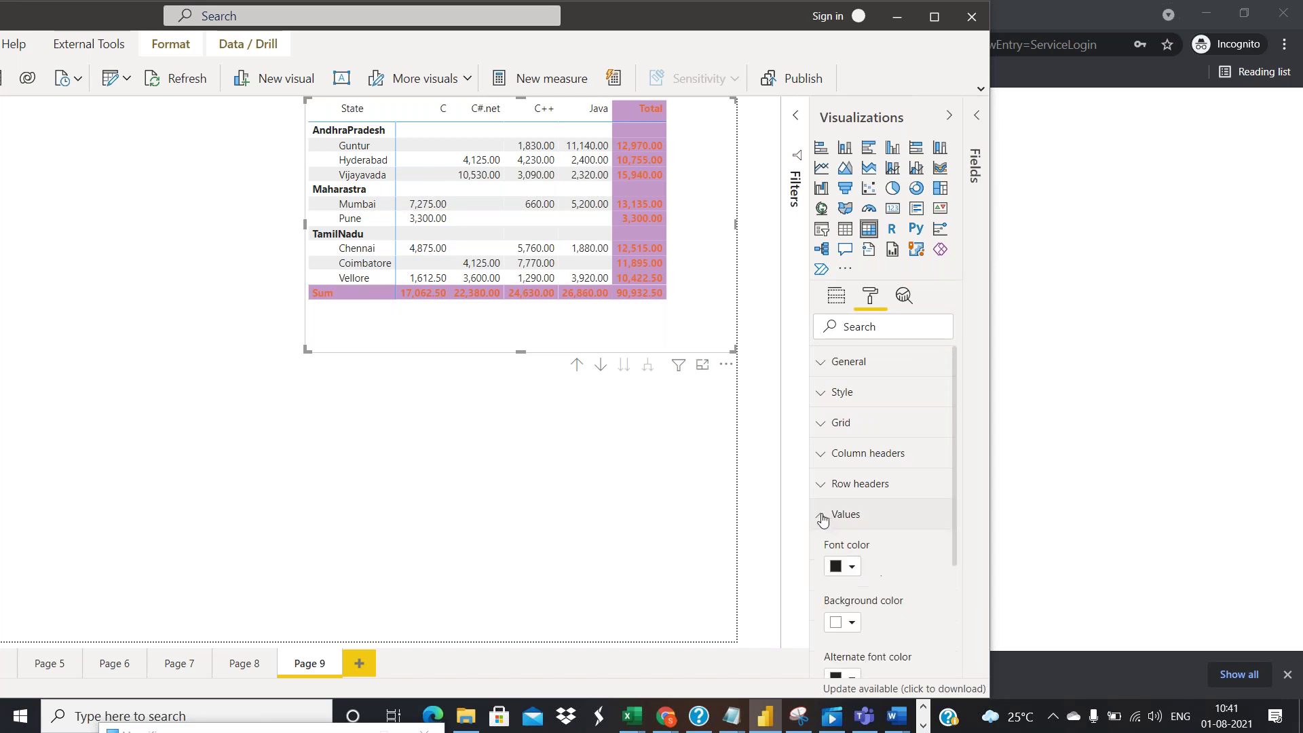
scroll(937, 537, "down", 1)
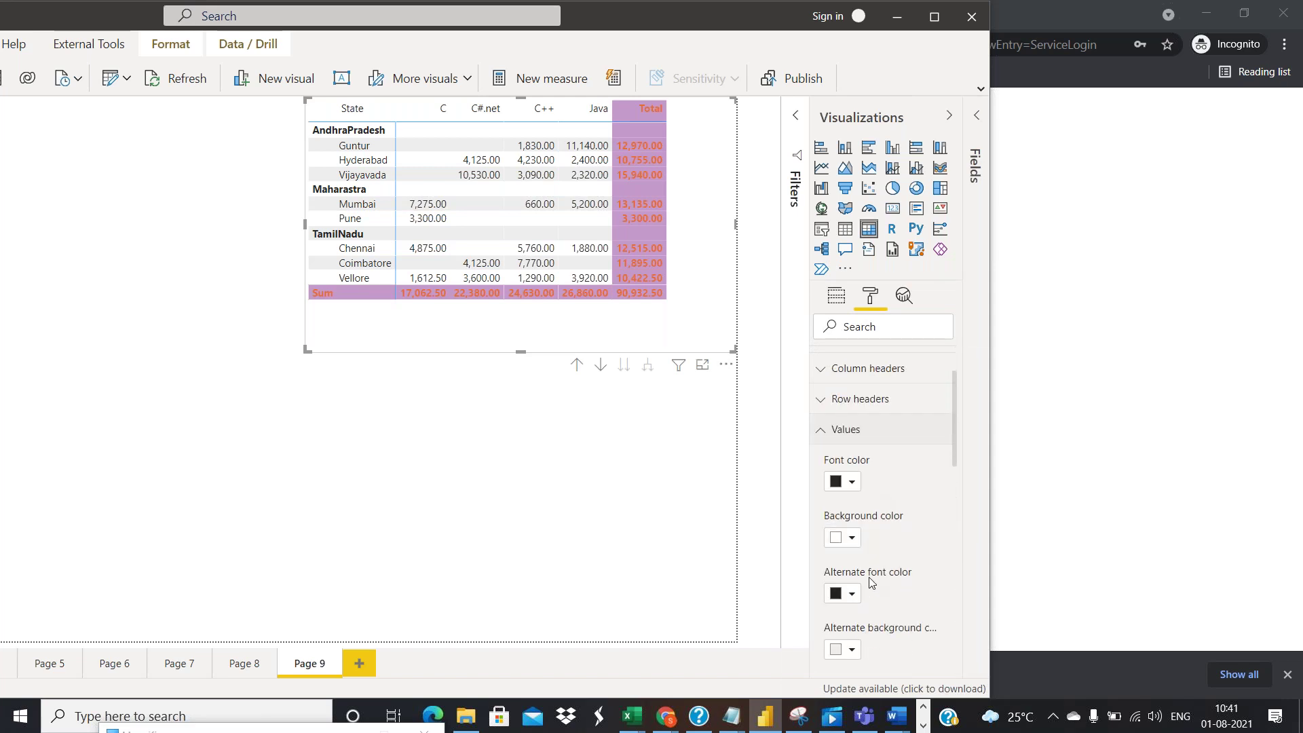
scroll(871, 602, "down", 1)
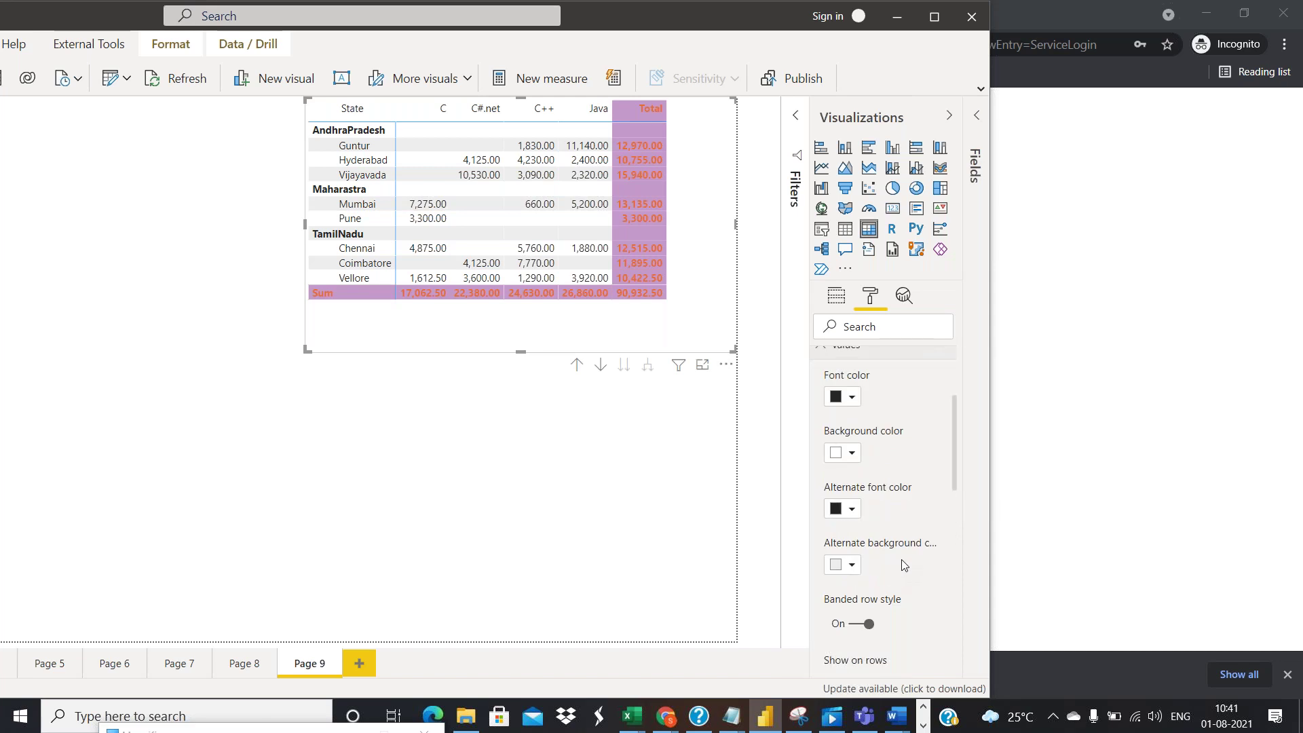
scroll(842, 570, "down", 1)
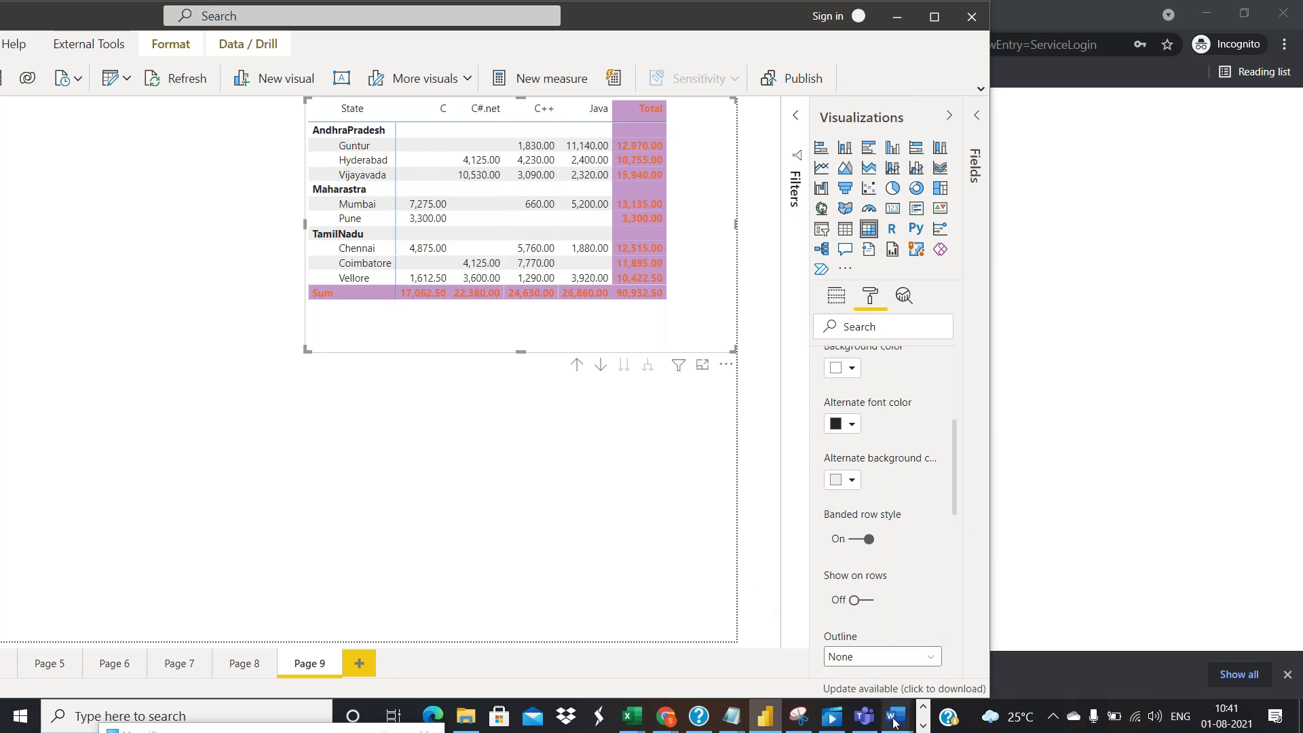
left_click(870, 602)
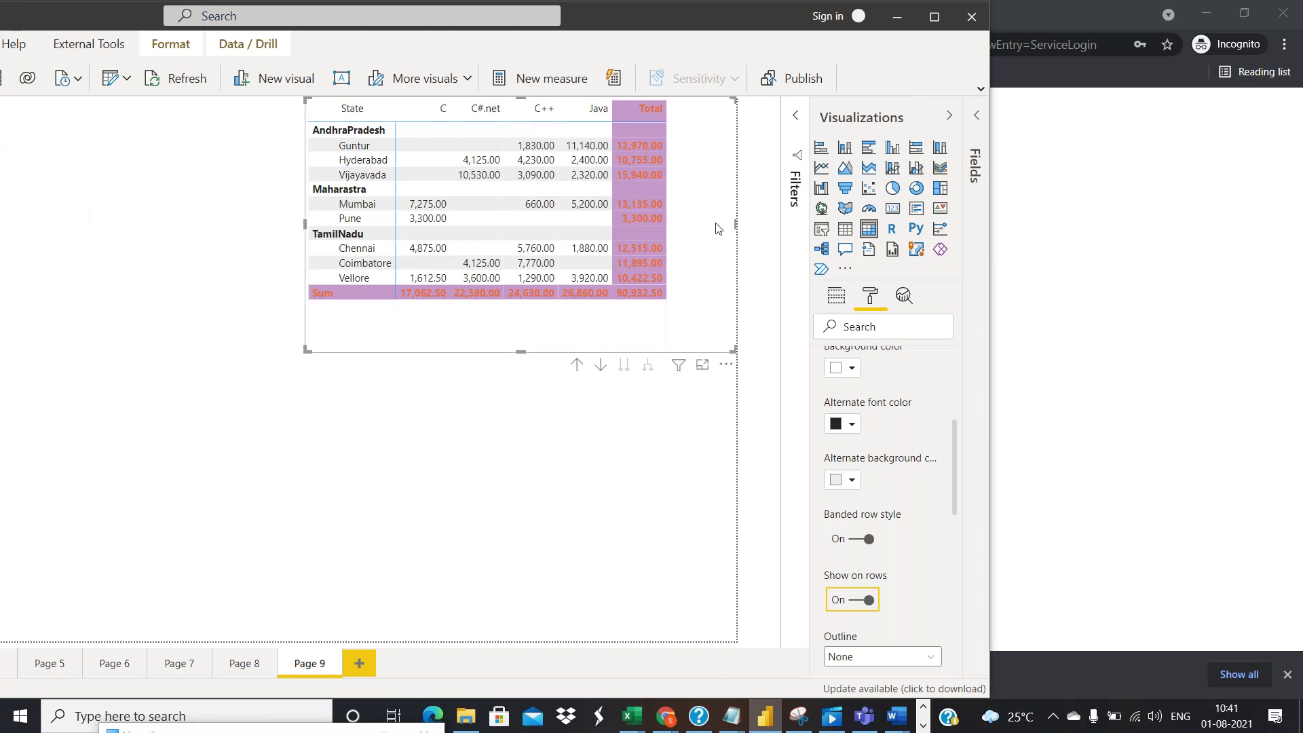
scroll(890, 451, "down", 3)
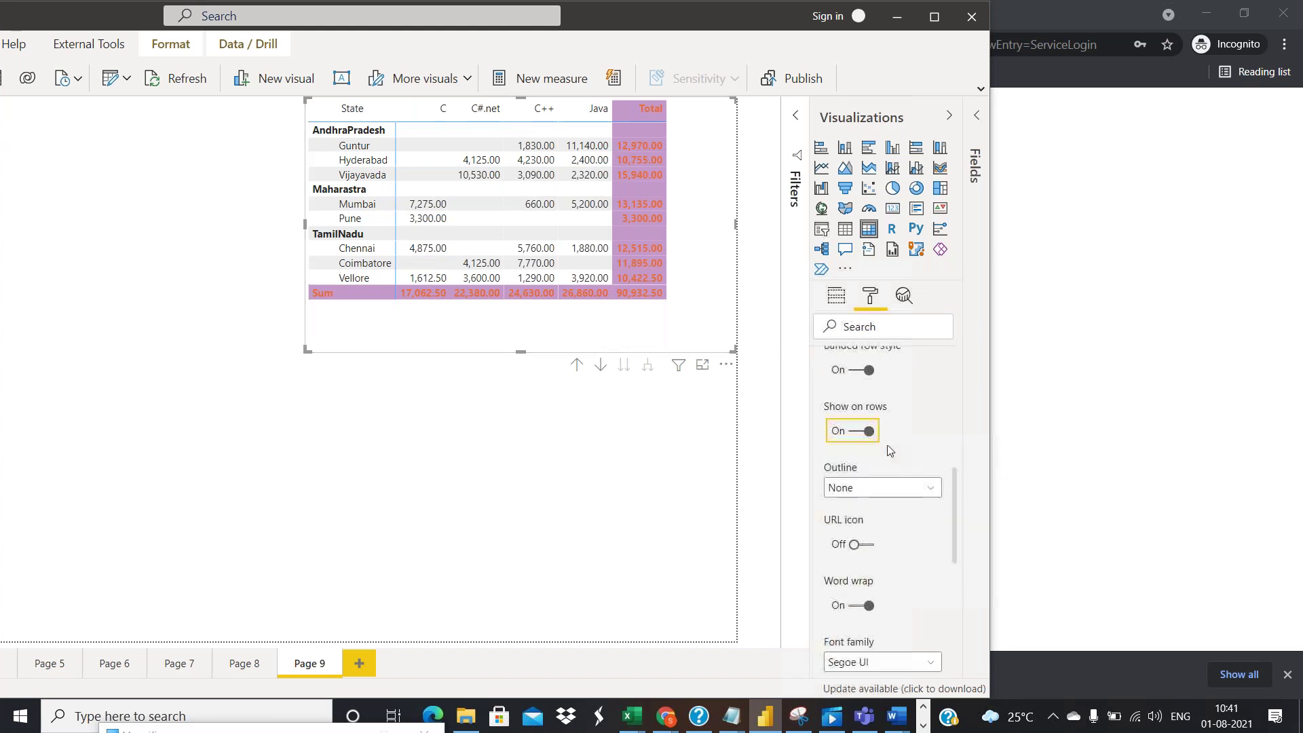
scroll(866, 404, "up", 2)
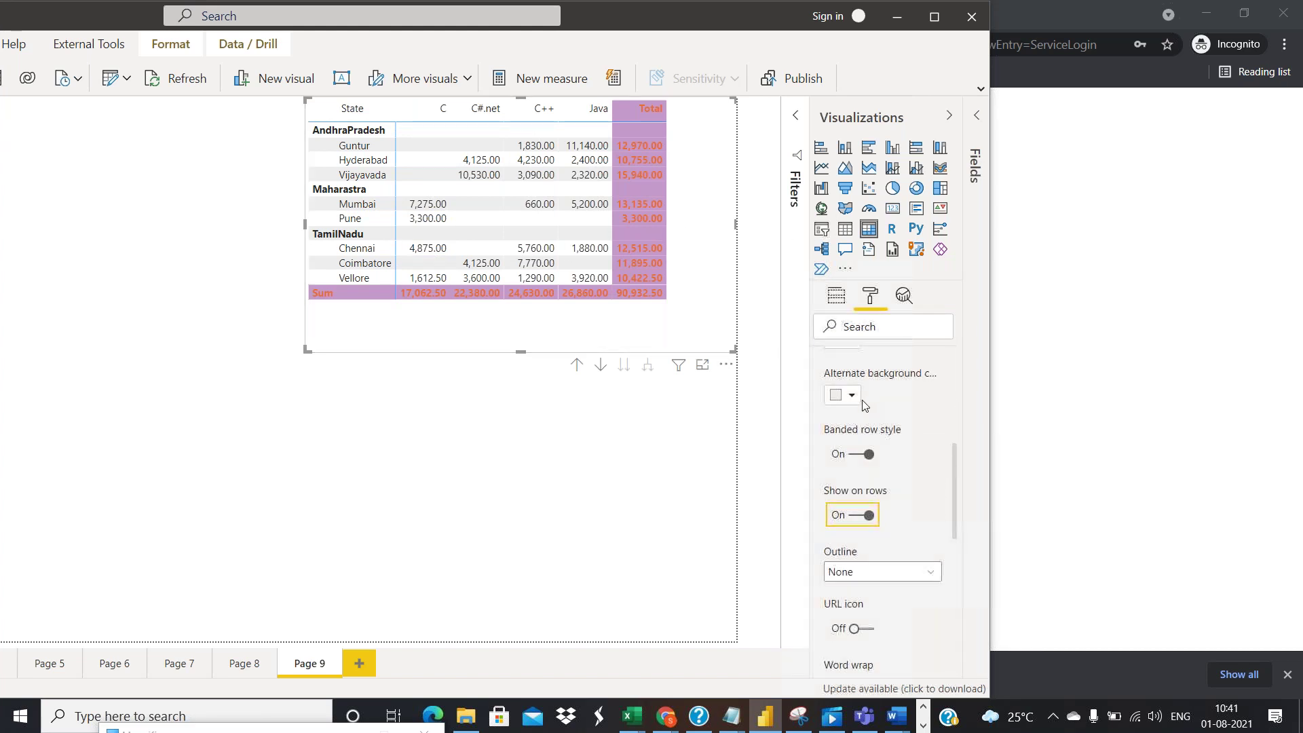
Turn the banded row style off and back on for the matrix values
left_click(854, 457)
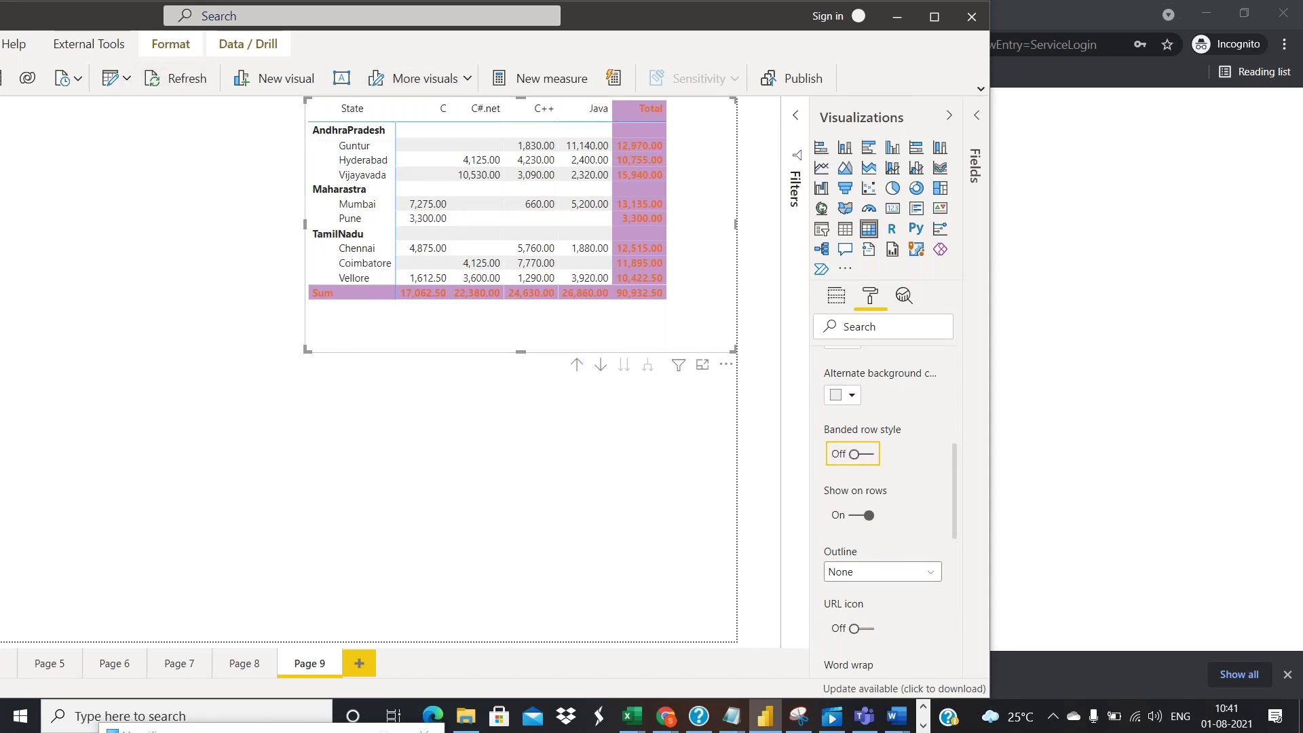
left_click(708, 323)
left_click(875, 454)
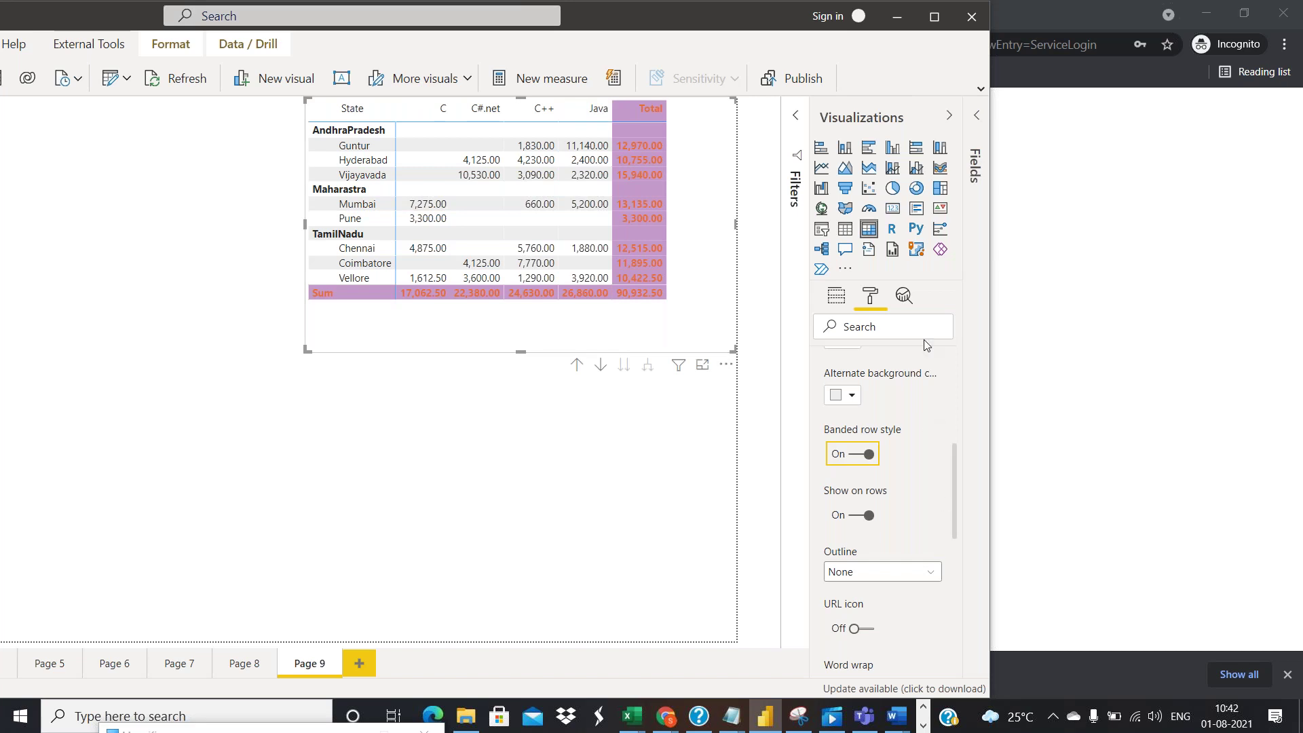
Add the PendingAmount field from Sheet1 to the matrix's values above Profit
scroll(907, 388, "up", 5)
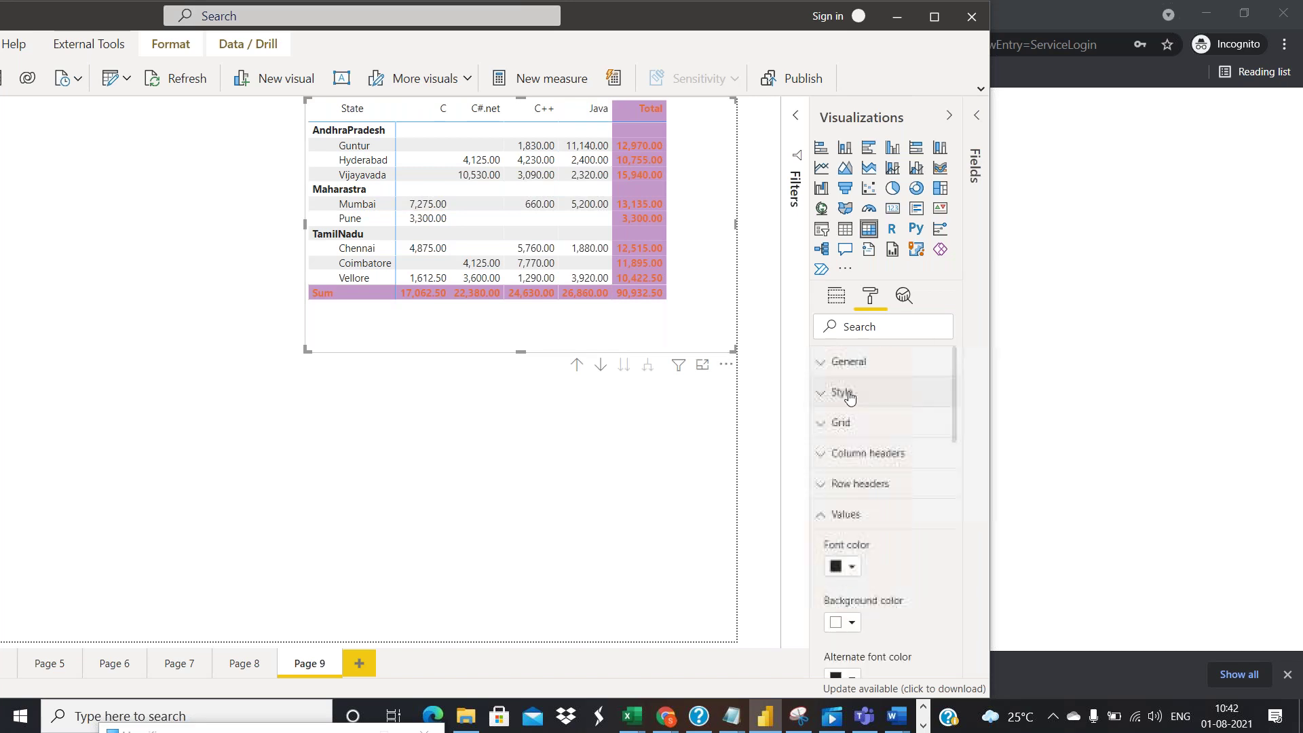
left_click(839, 297)
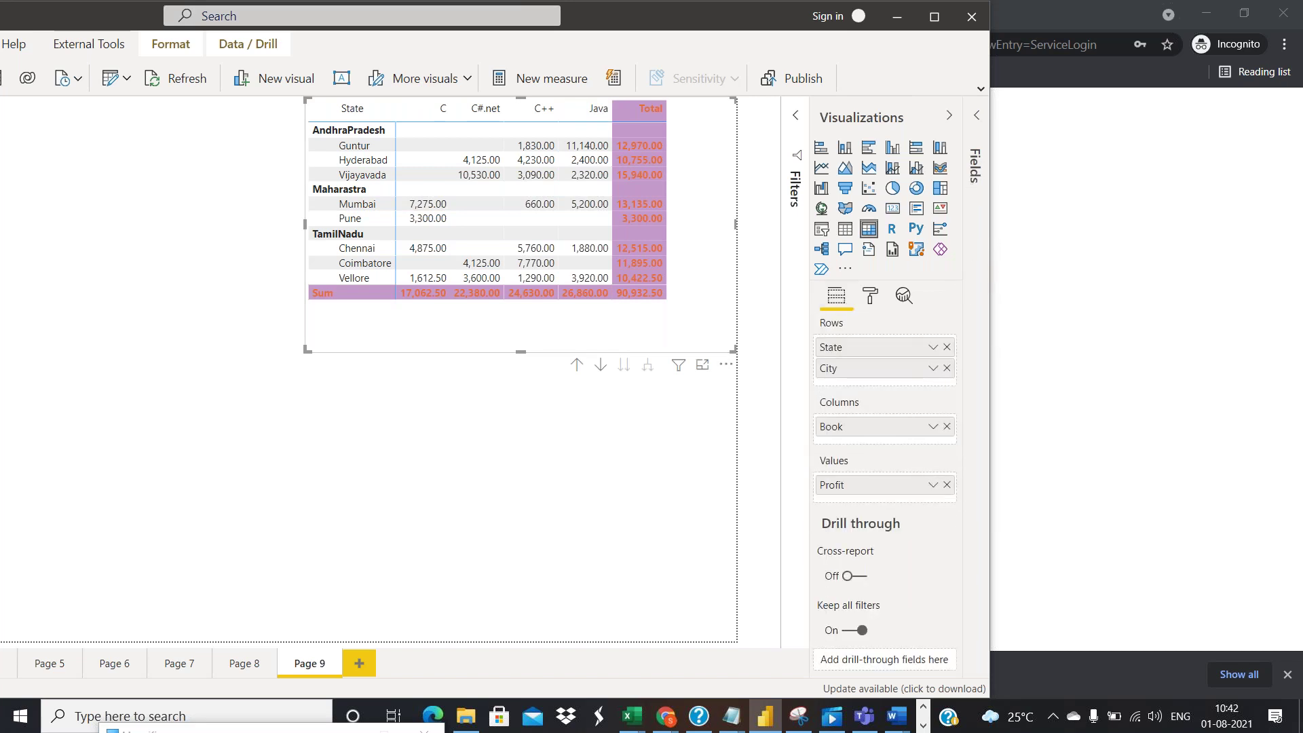
left_click(975, 136)
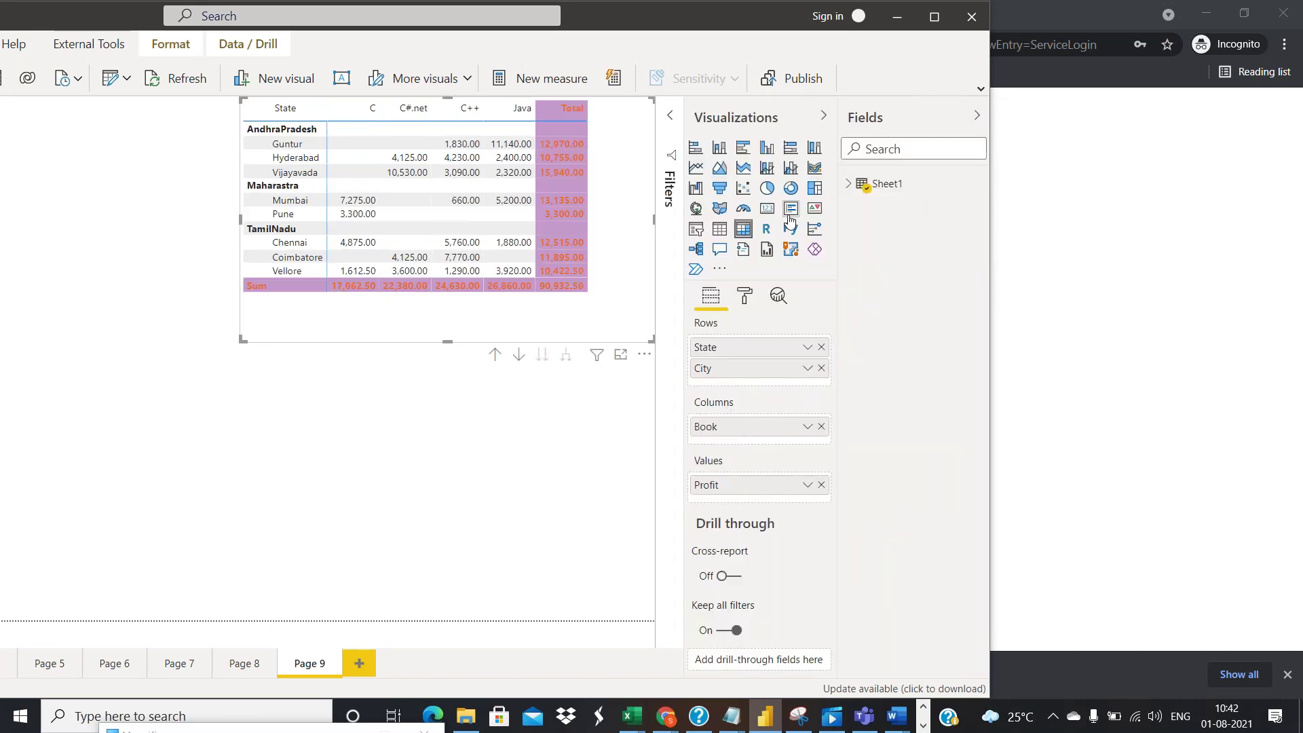
left_click(869, 184)
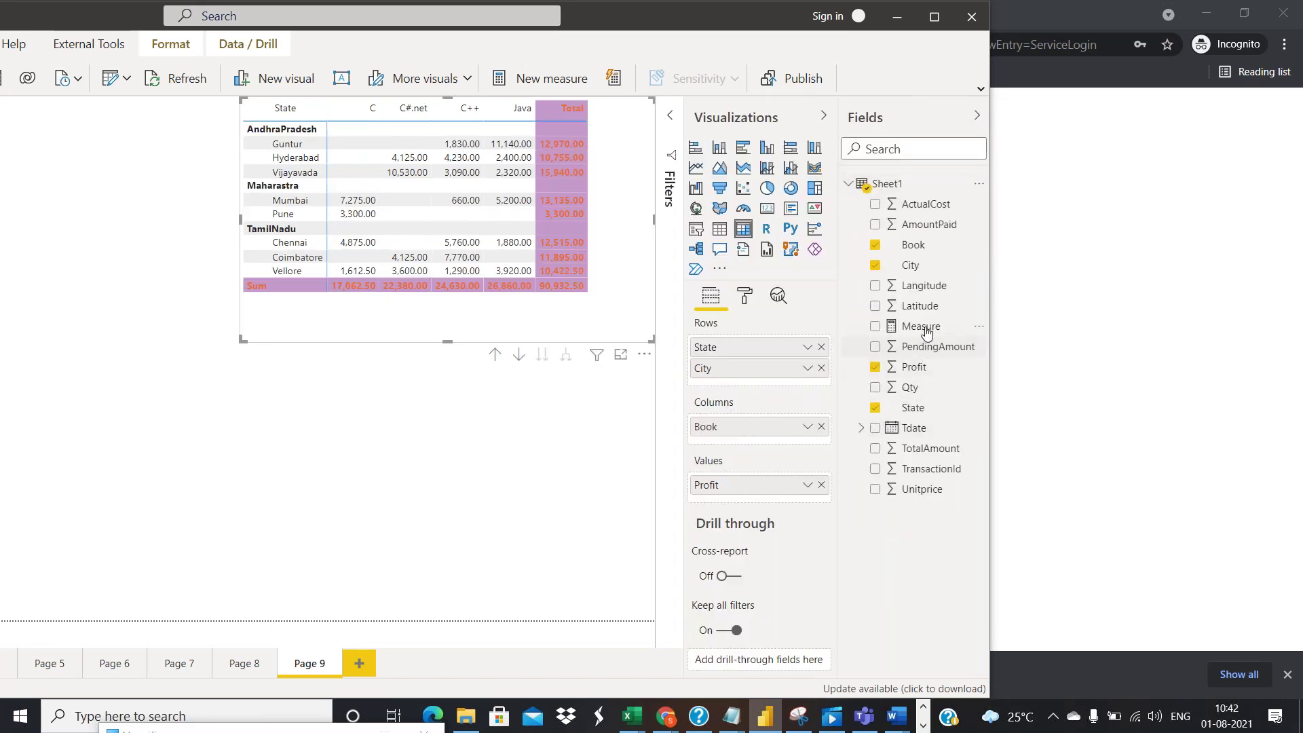
left_click_drag(910, 348, 747, 509)
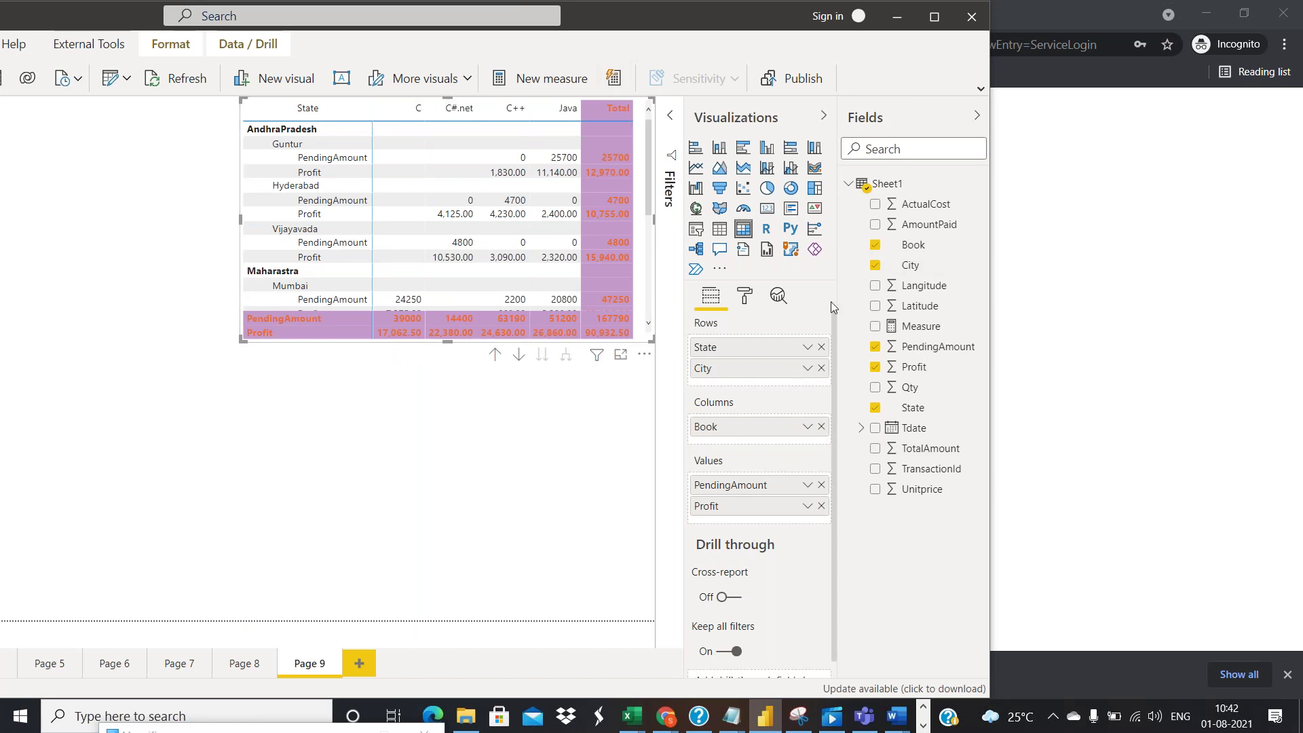
Move City from the matrix's rows to its columns above Book, remove PendingAmount, and expand all columns down one level
left_click_drag(745, 371, 740, 425)
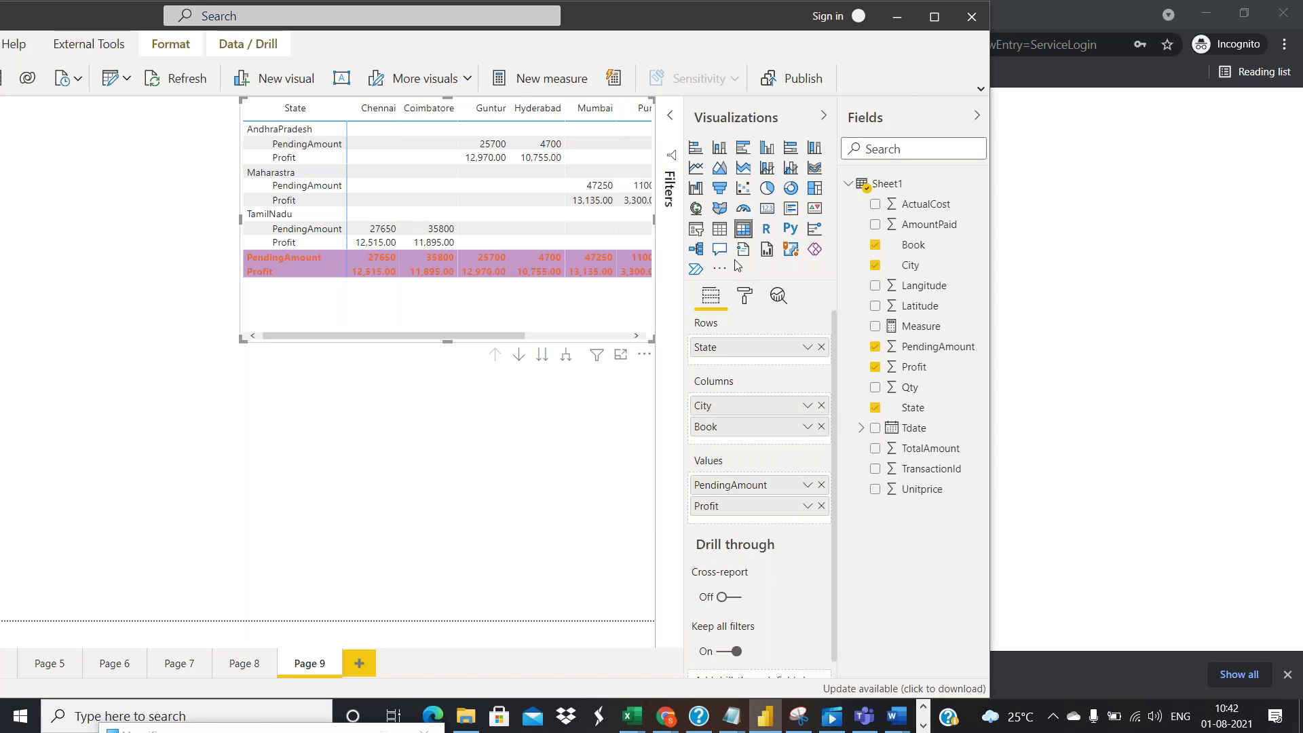
left_click(822, 485)
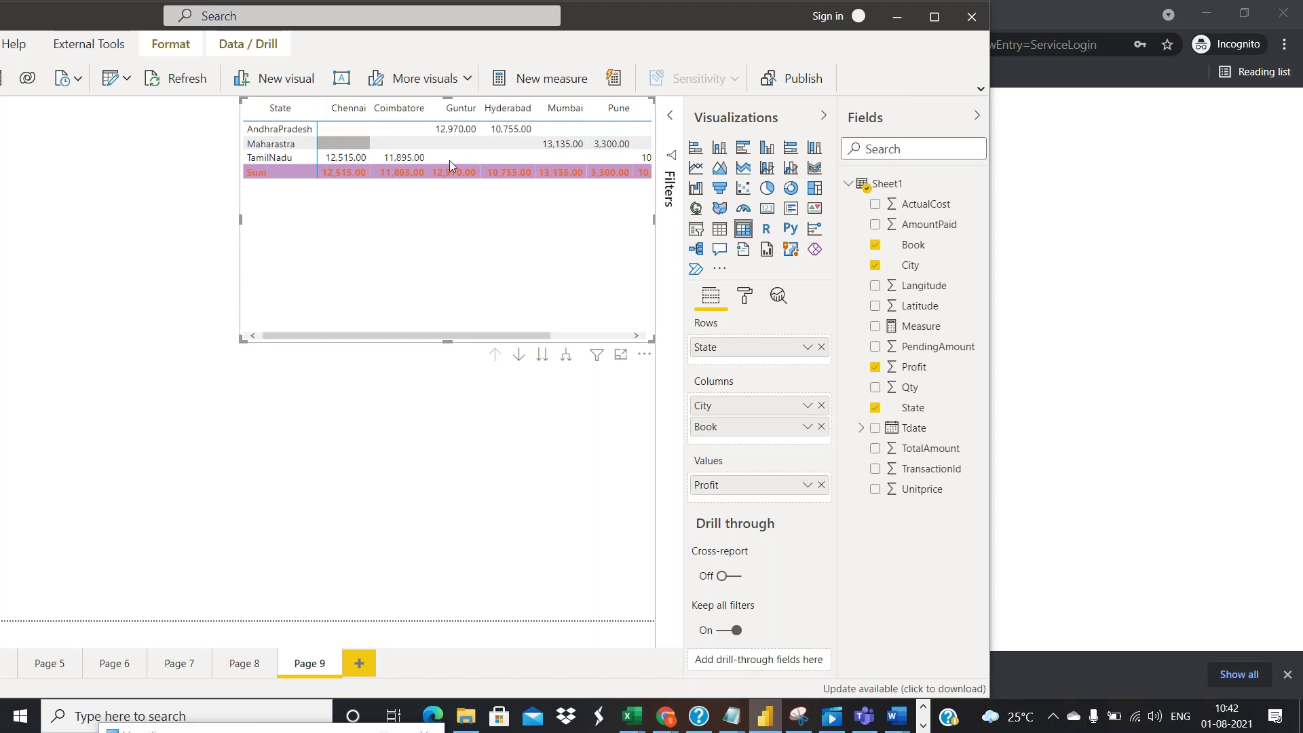
left_click(566, 354)
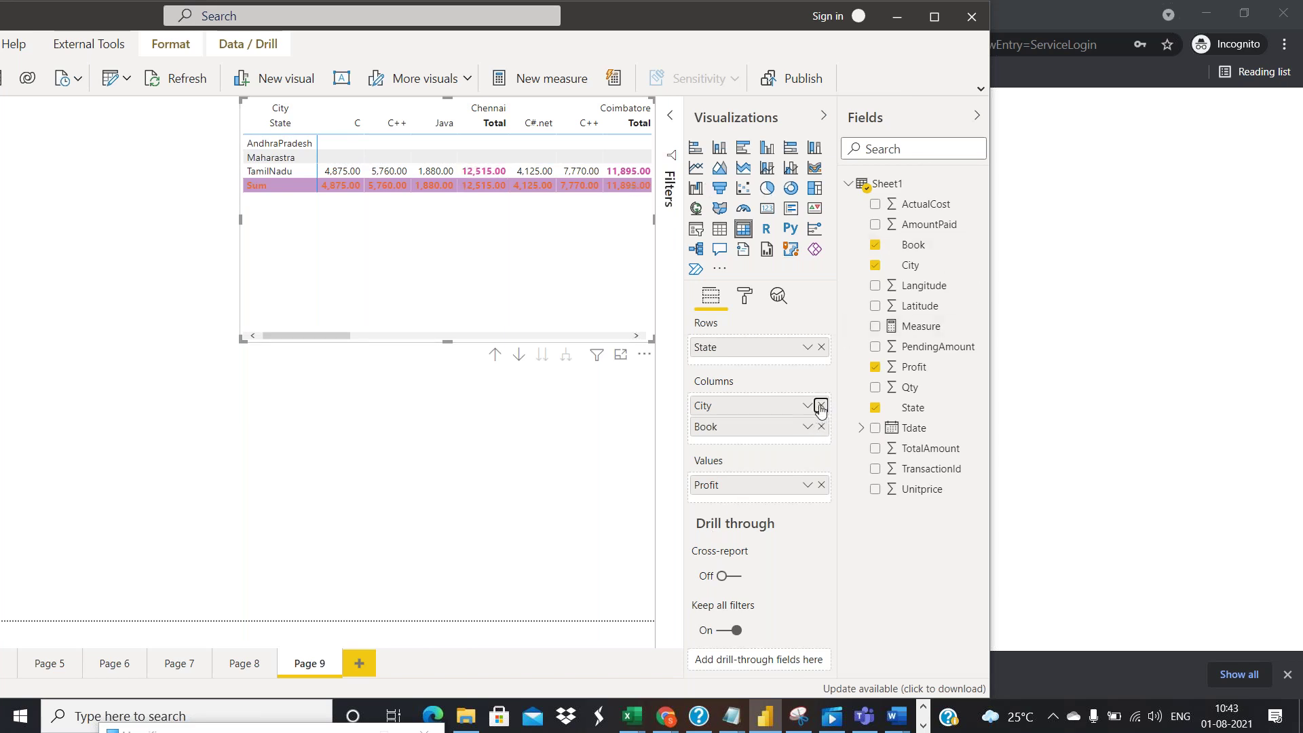
Remove City from the matrix and add PendingAmount to the values above Profit
left_click(875, 265)
left_click_drag(927, 346, 750, 468)
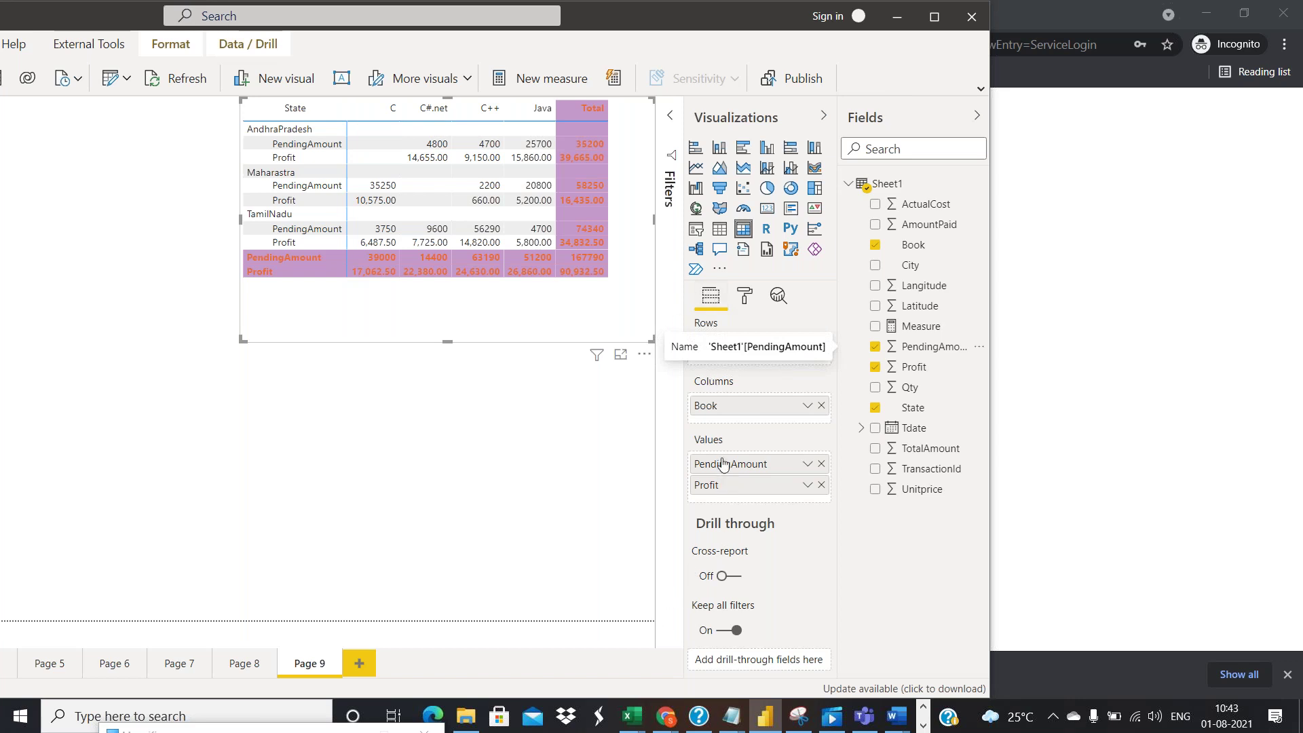
Turn off the banded row style and Show on rows in the matrix's Values formatting
left_click(744, 296)
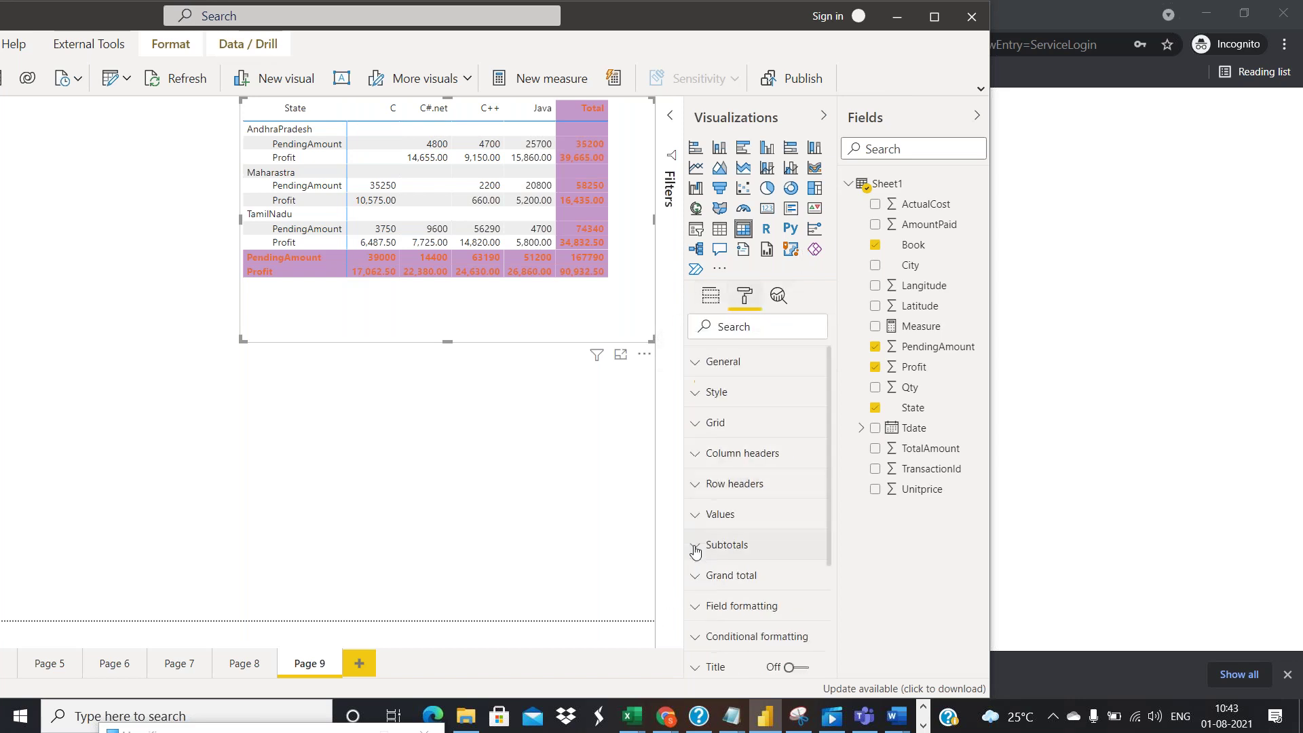
left_click(706, 514)
scroll(726, 506, "down", 4)
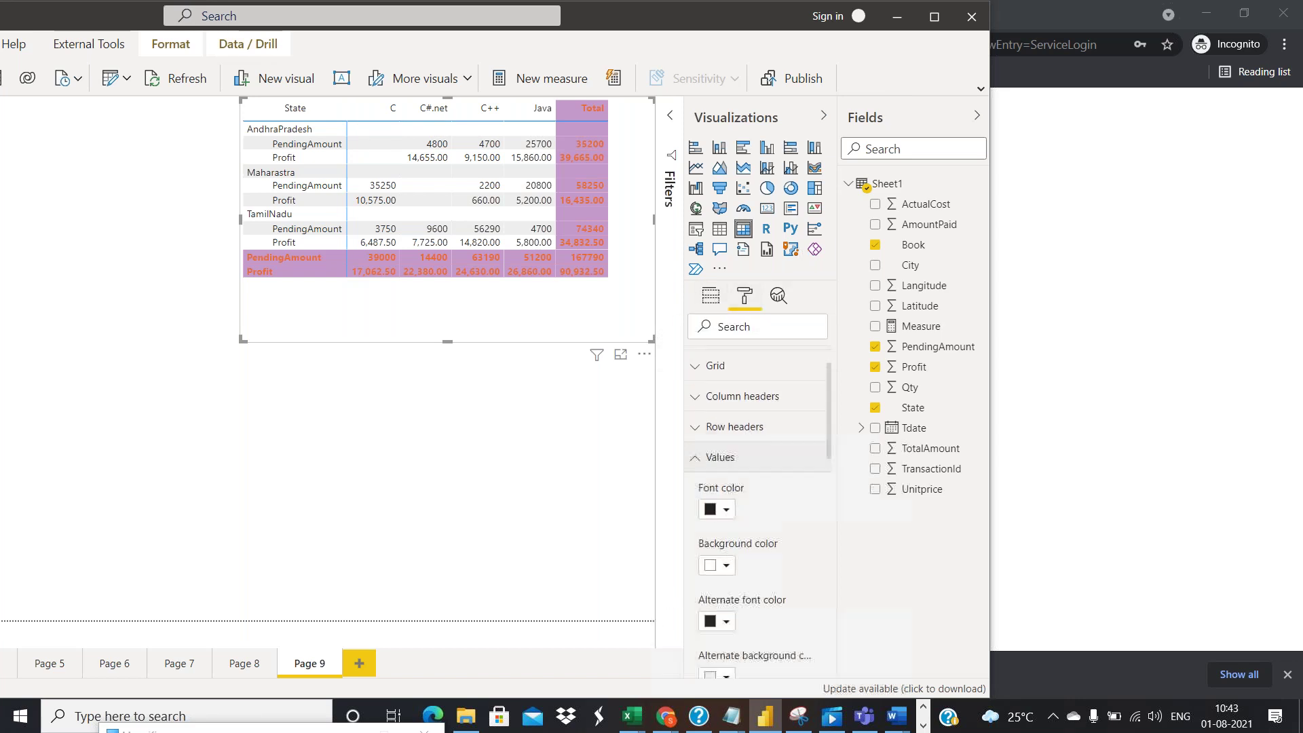
scroll(735, 494, "down", 3)
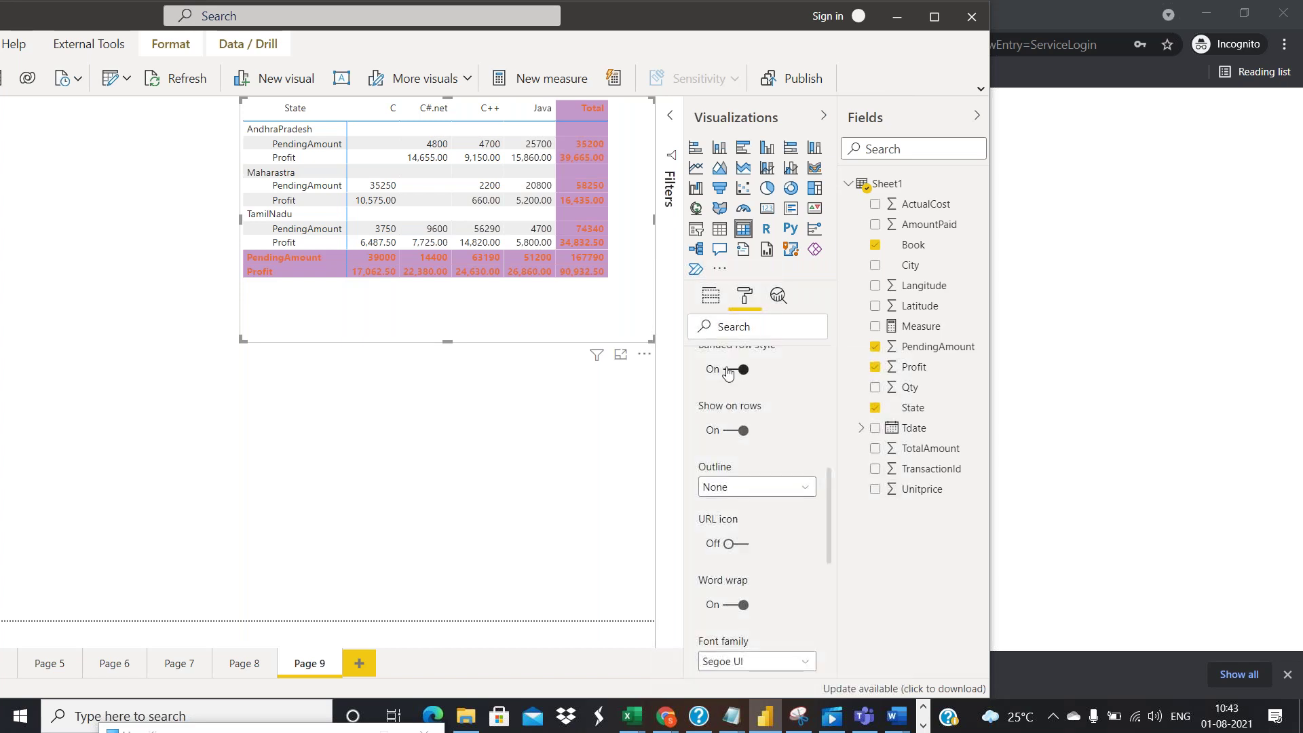
left_click(726, 370)
left_click(730, 433)
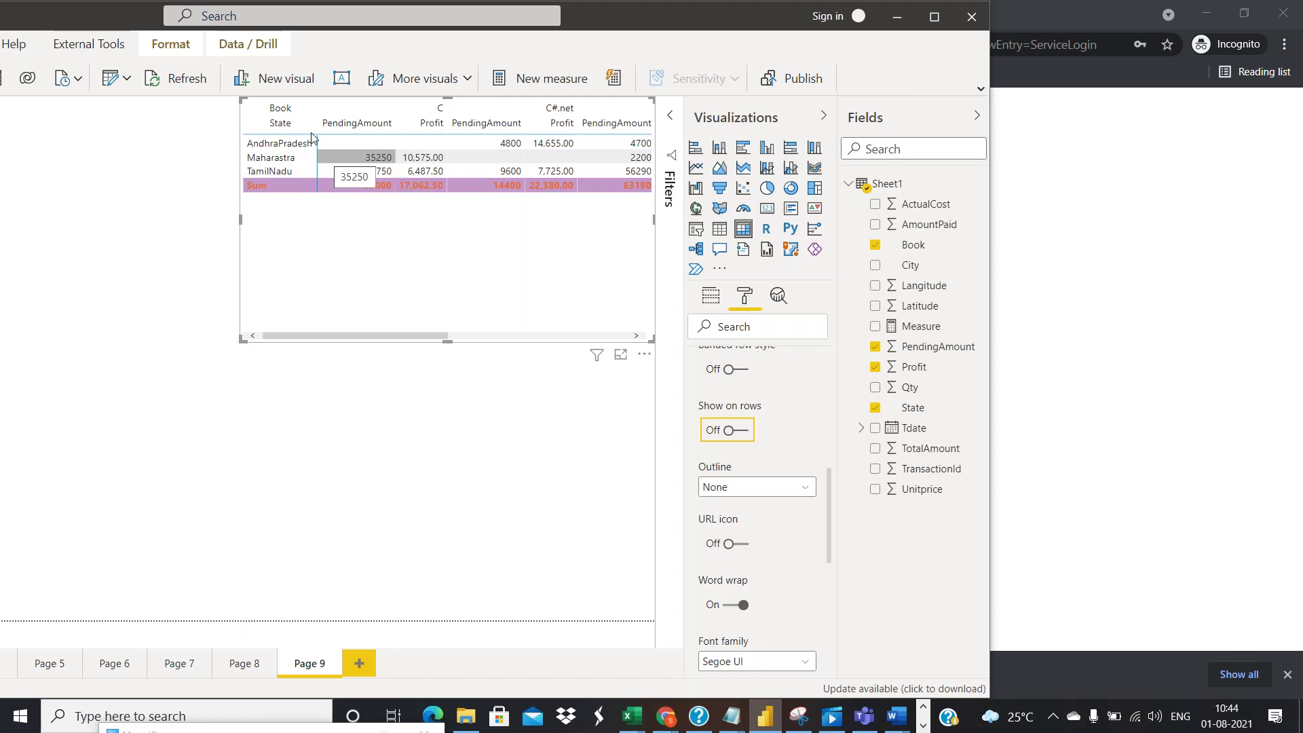
Turn Show on rows and the banded row style back on for the matrix values
left_click(729, 430)
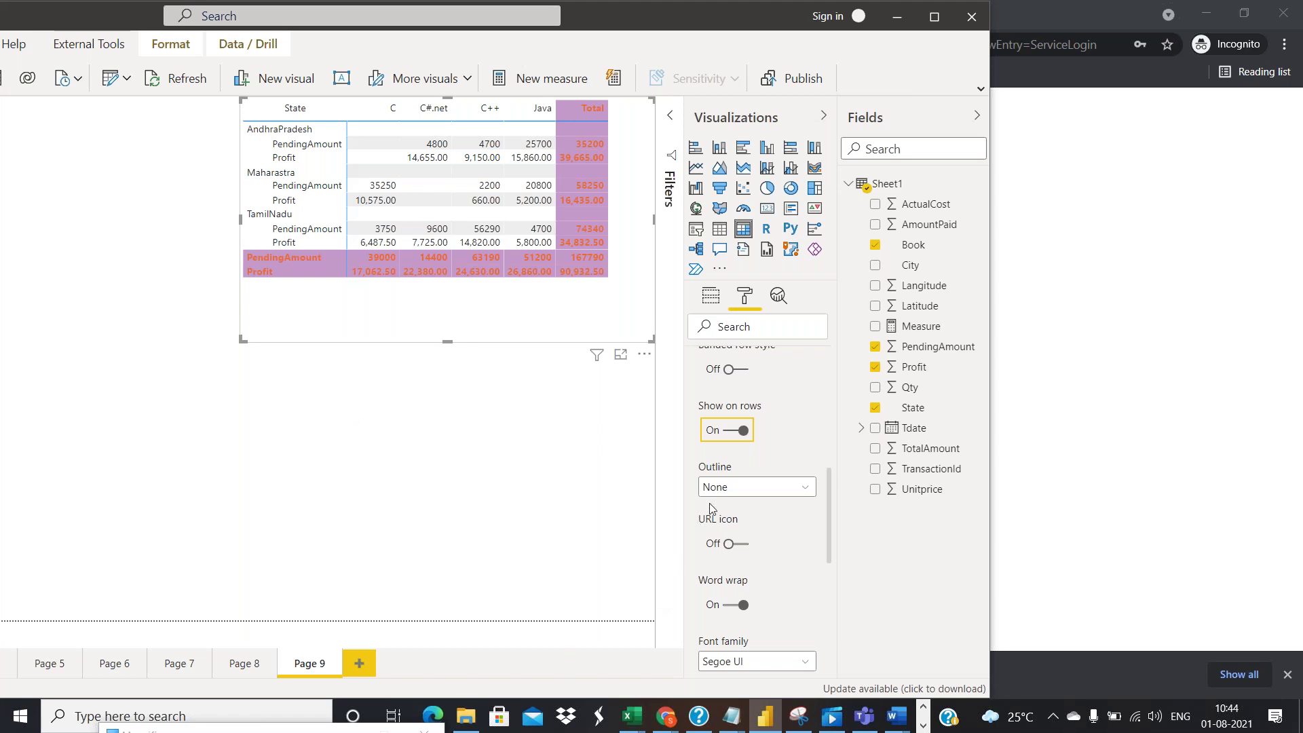
scroll(748, 424, "up", 3)
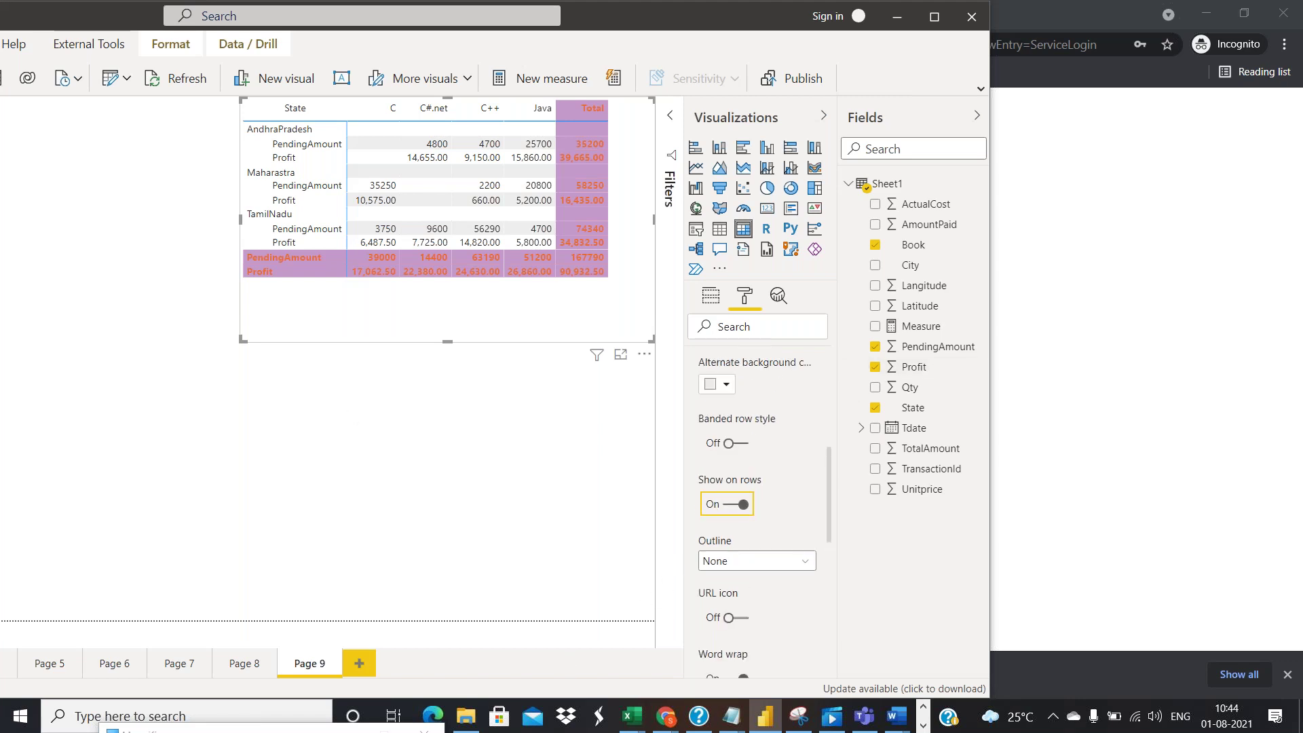
left_click(739, 540)
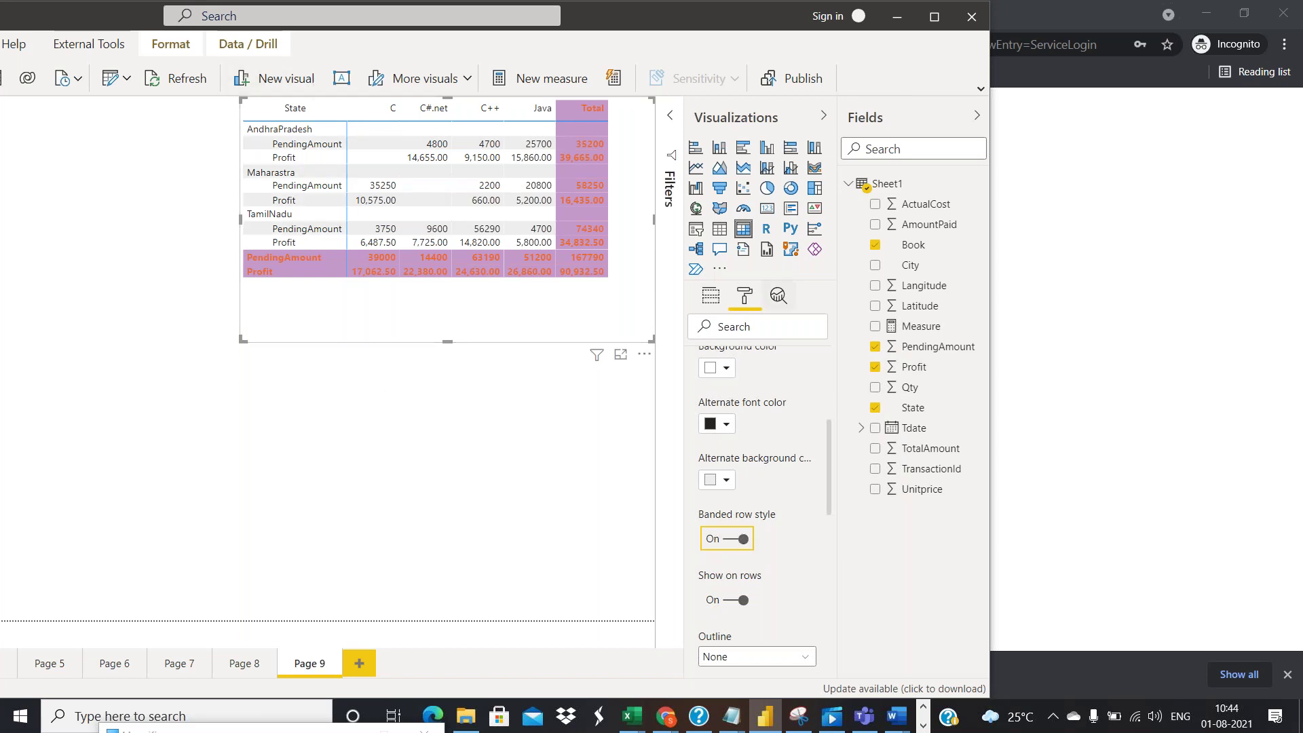
Turn off the stepped layout for the matrix's row headers
scroll(750, 414, "up", 5)
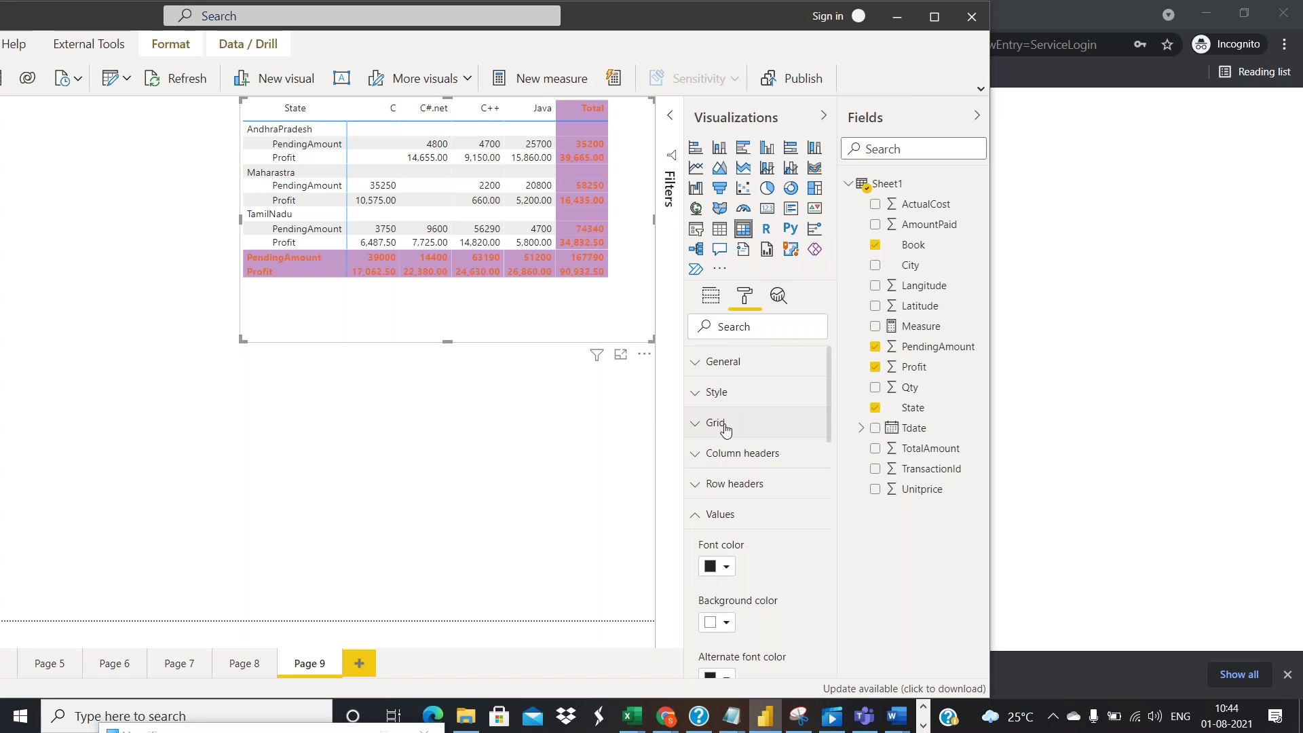
scroll(740, 464, "down", 5)
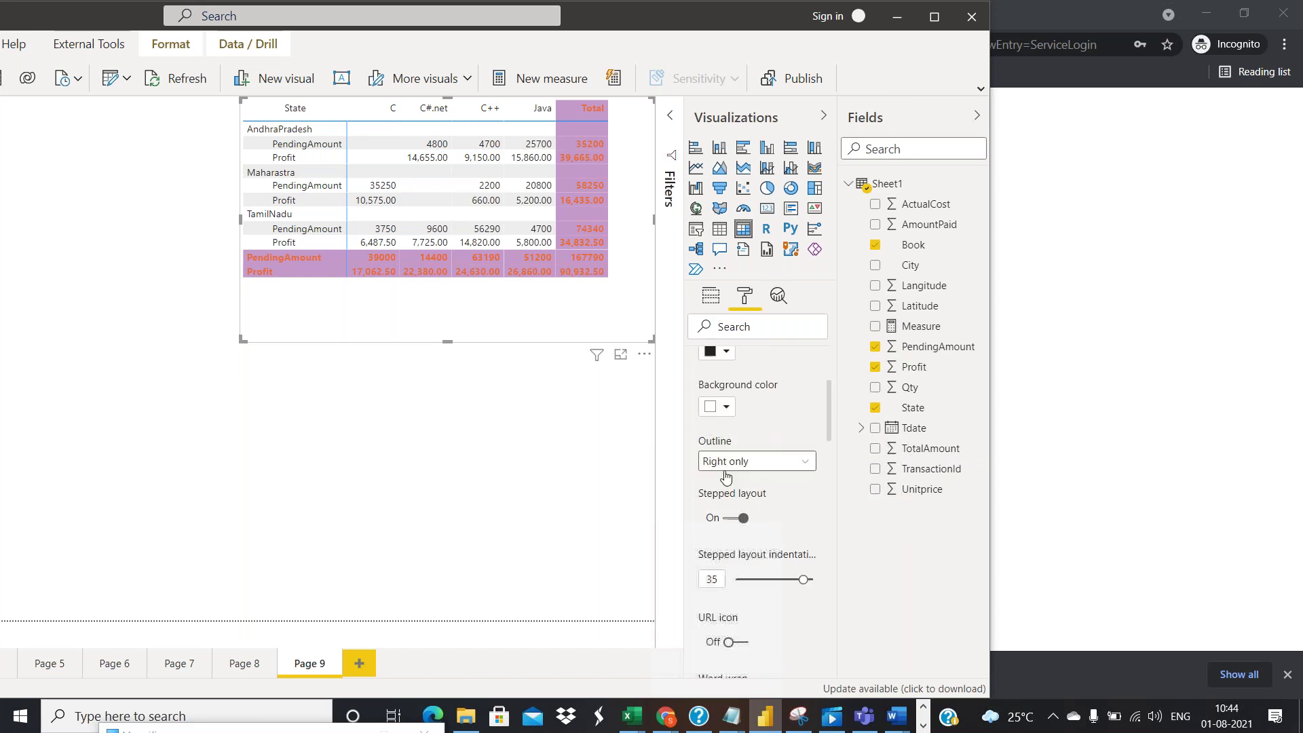
left_click(729, 433)
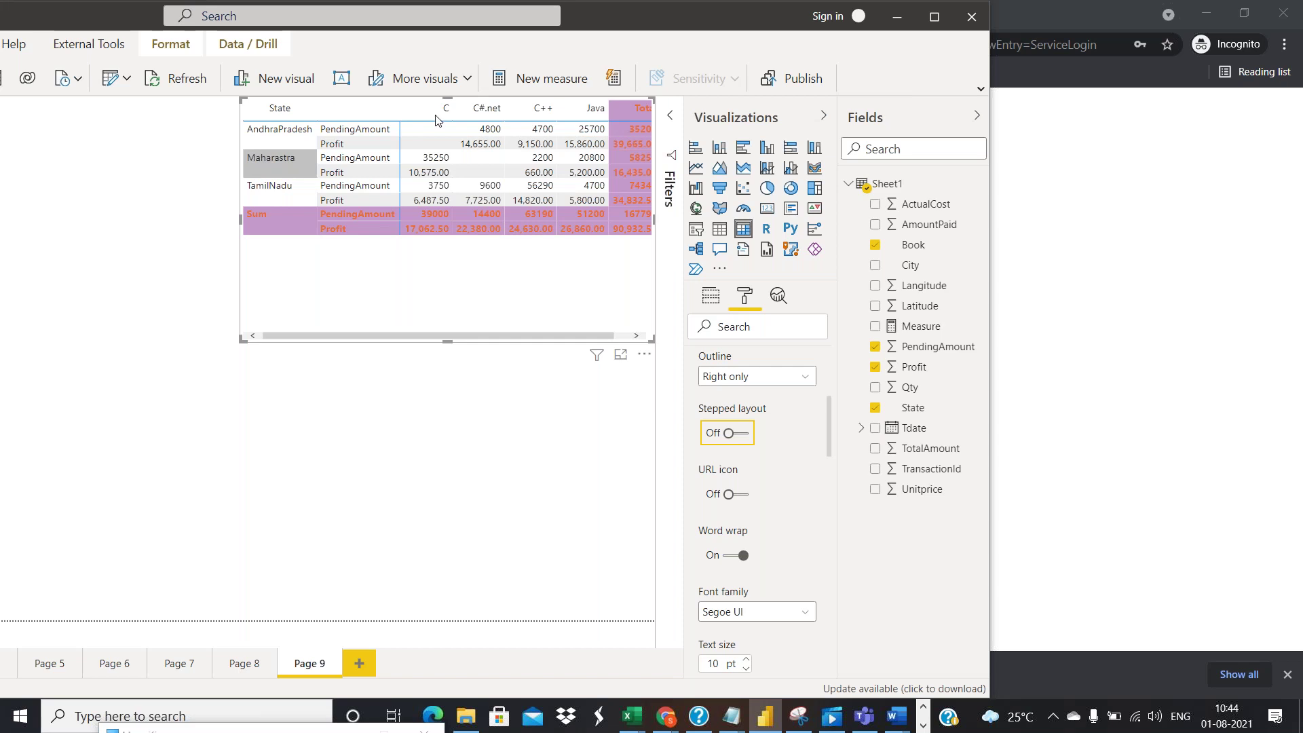
Set the row headers' background color to light blue
scroll(753, 435, "up", 5)
scroll(744, 440, "down", 2)
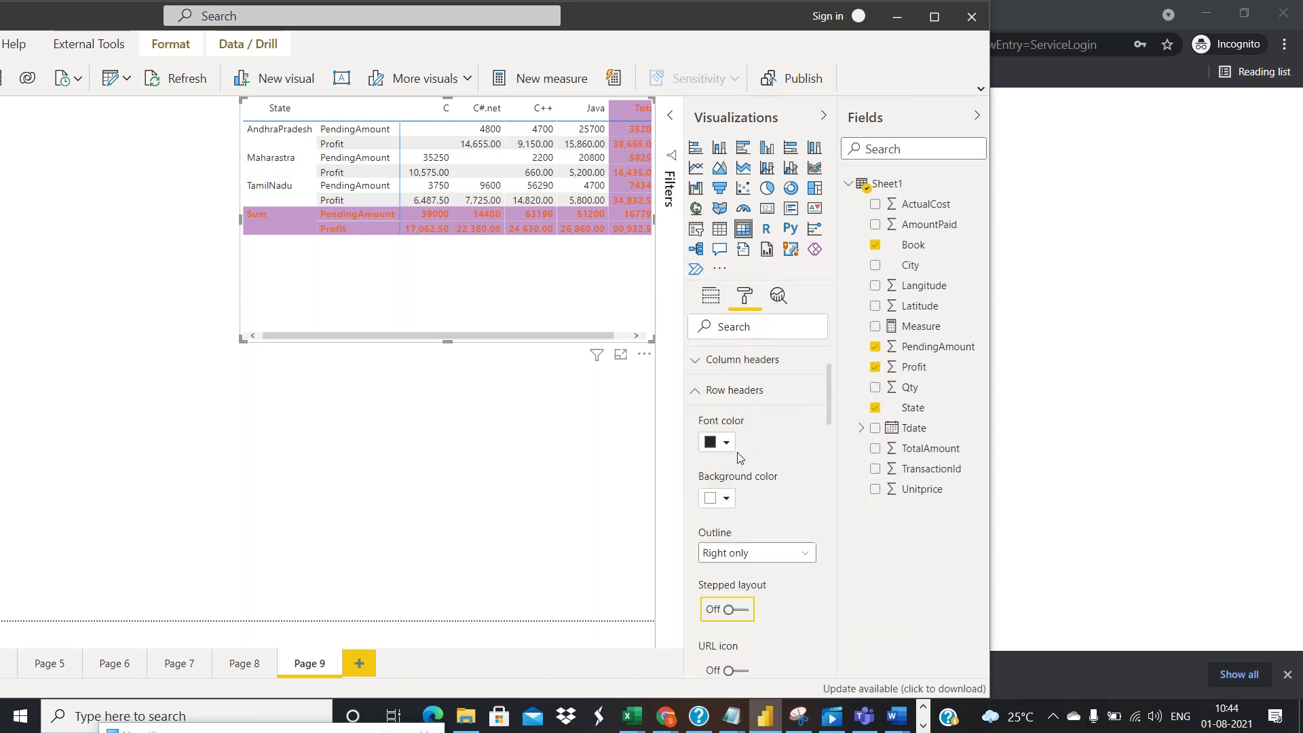
left_click(725, 492)
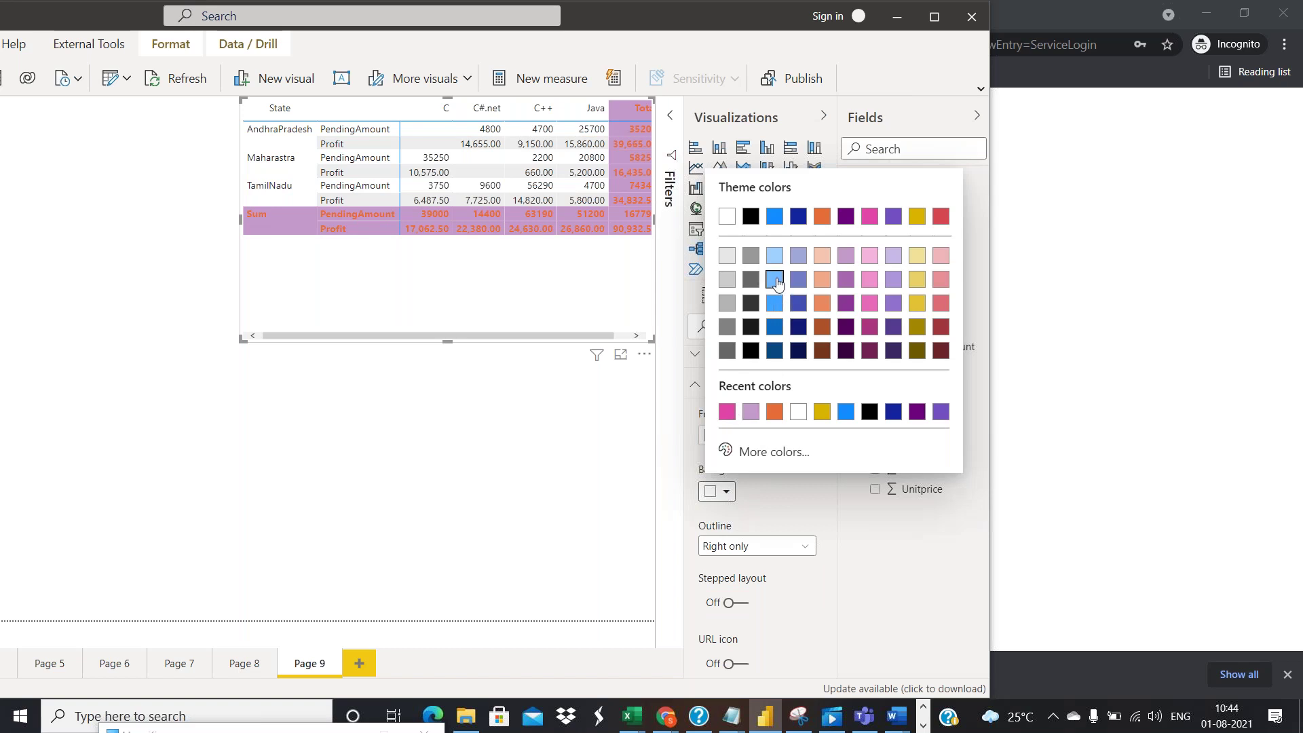
left_click(774, 279)
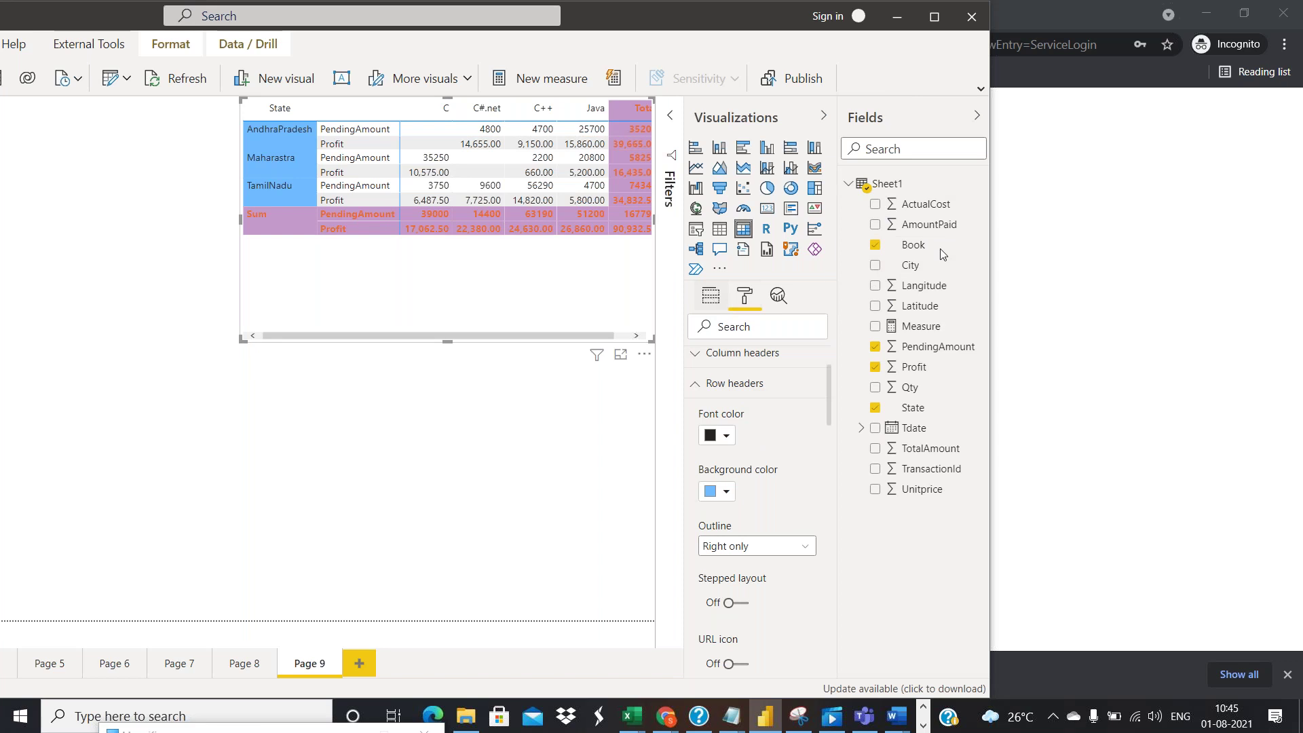
Add City below State in the matrix's rows and expand all rows down one level
left_click_drag(924, 265, 750, 360)
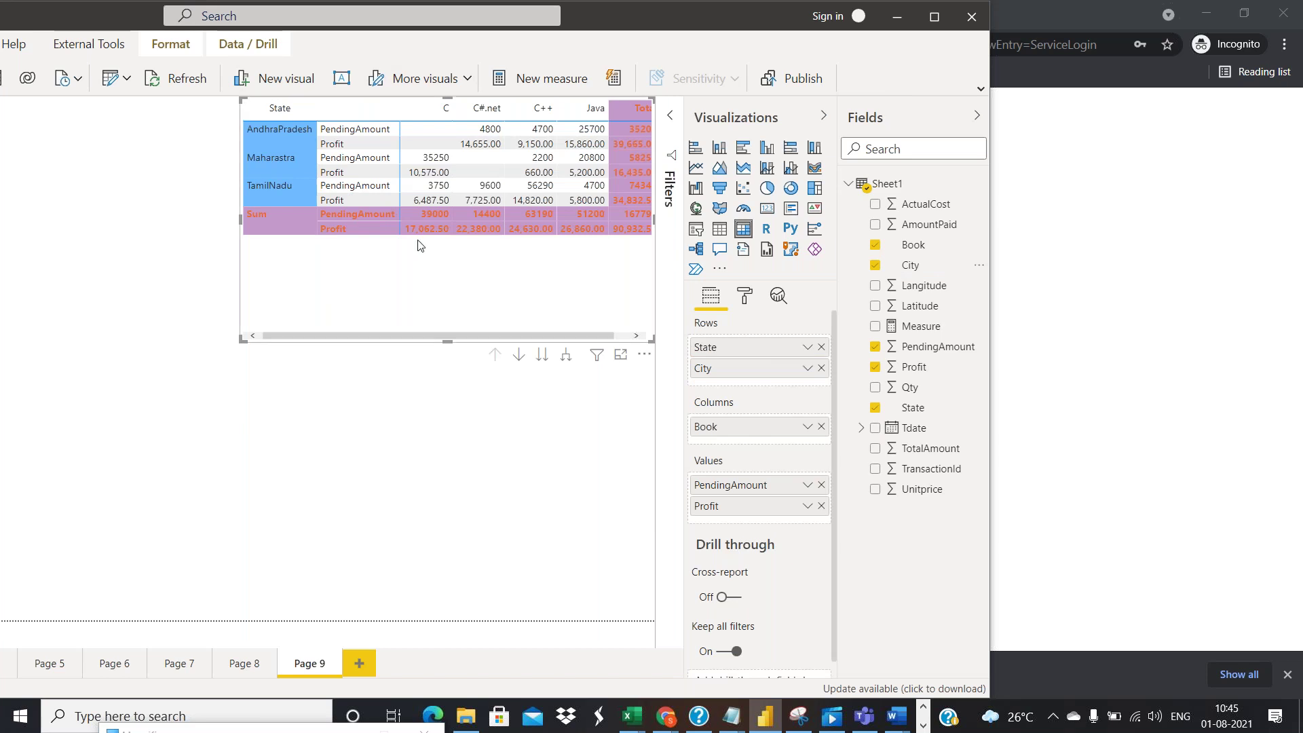
left_click(566, 354)
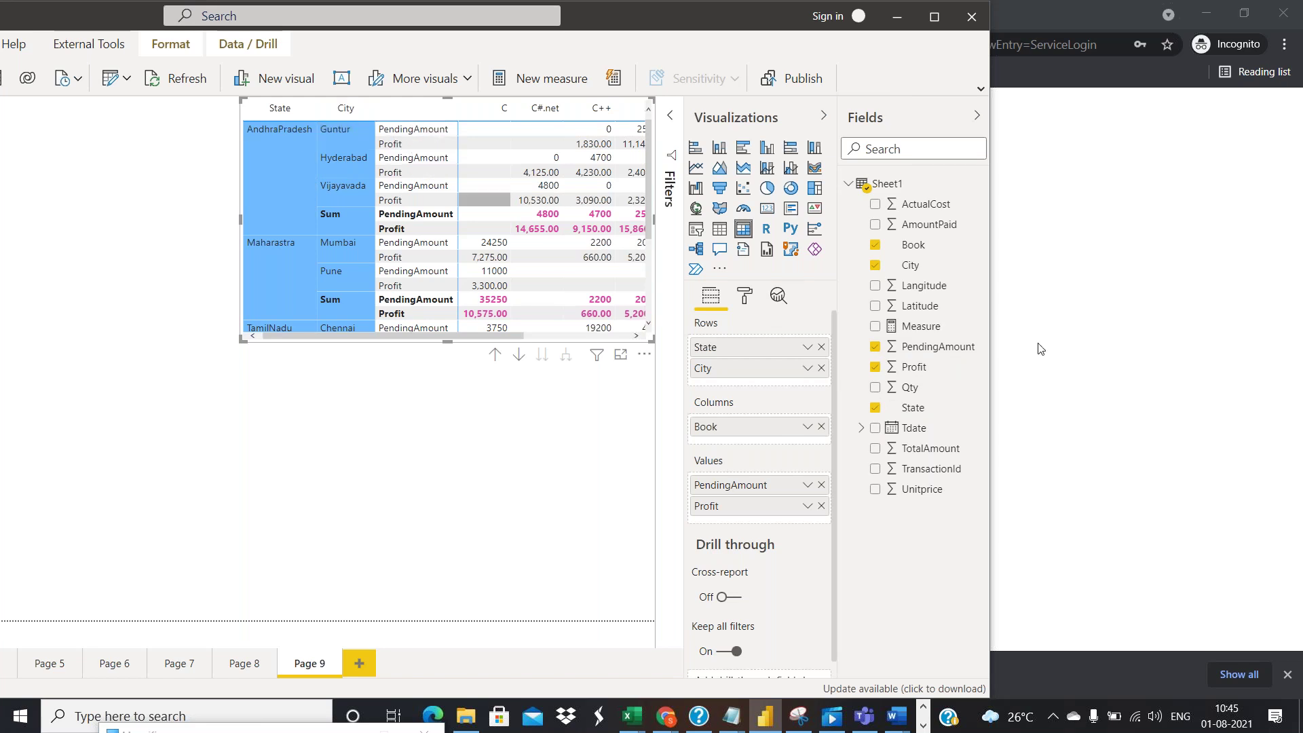
Check the row header options and turn off the banded row style in the Values formatting
left_click(744, 298)
left_click(690, 485)
scroll(750, 549, "down", 2)
scroll(750, 548, "down", 3)
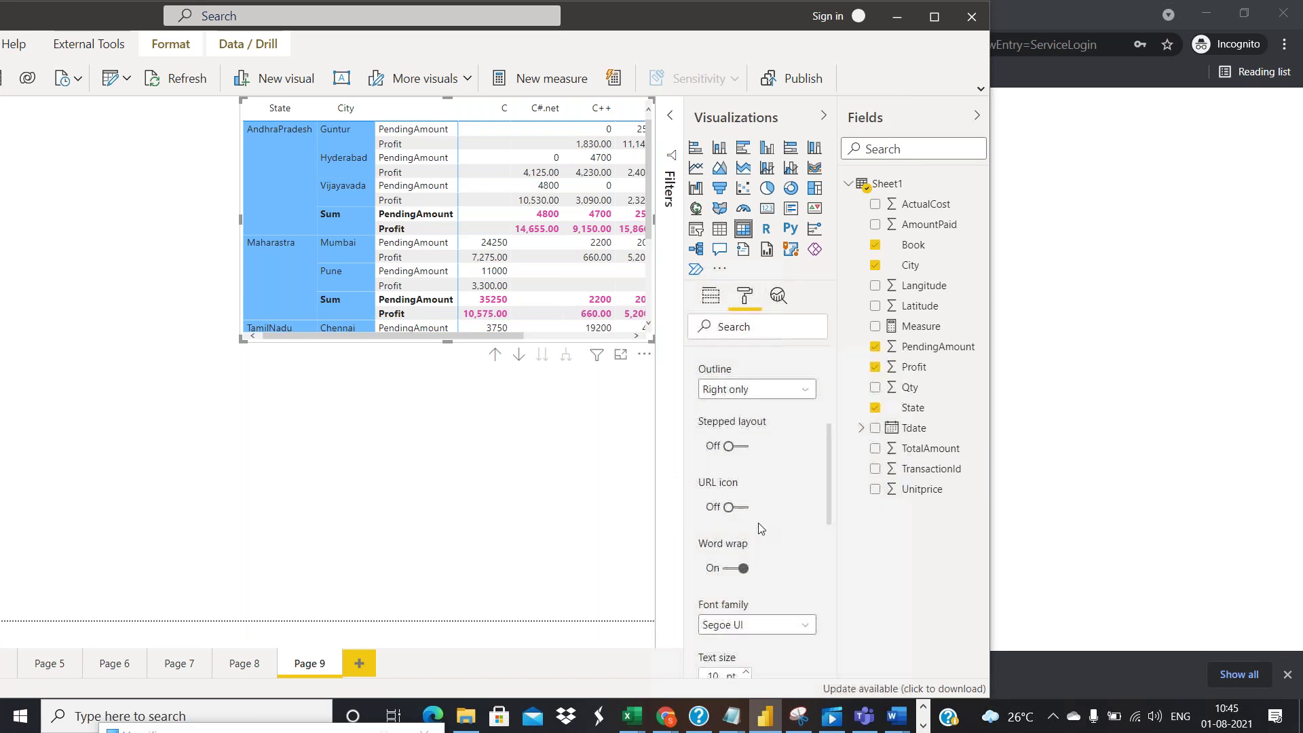
scroll(759, 515, "up", 5)
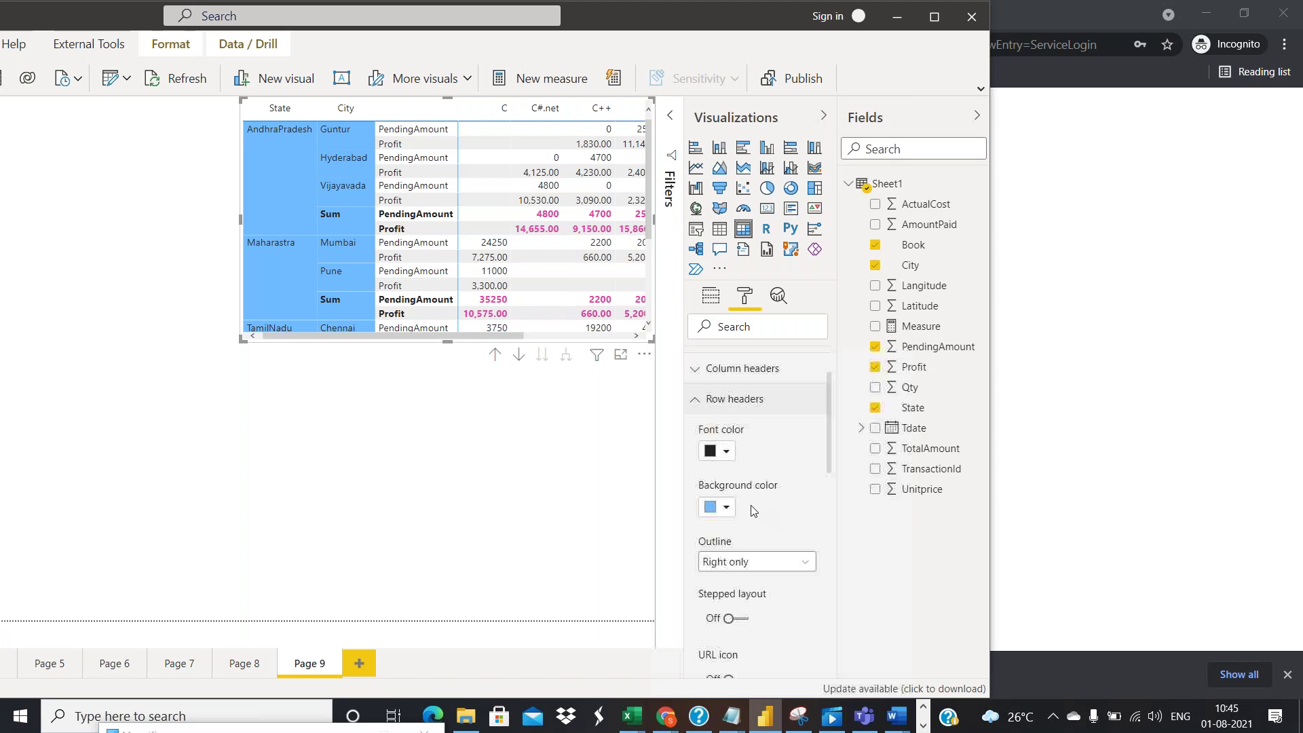
left_click(700, 404)
left_click(722, 429)
scroll(751, 537, "down", 5)
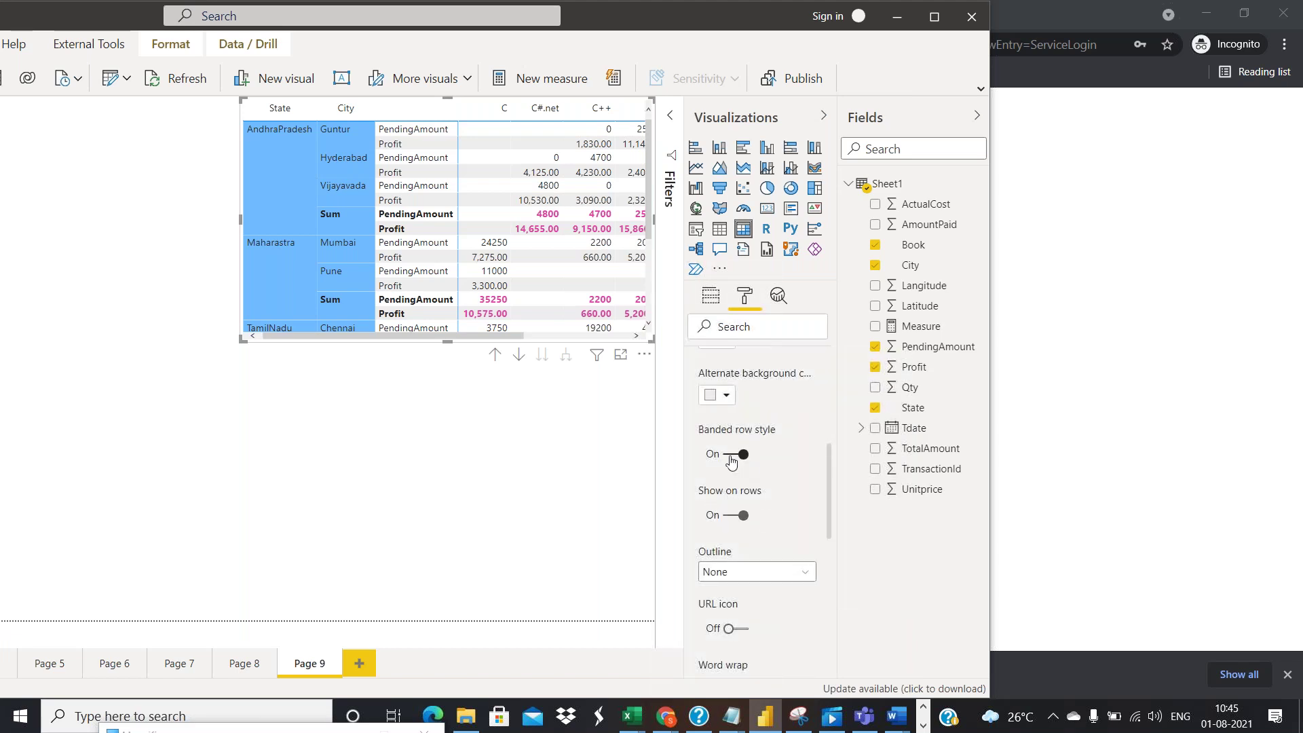
left_click(729, 455)
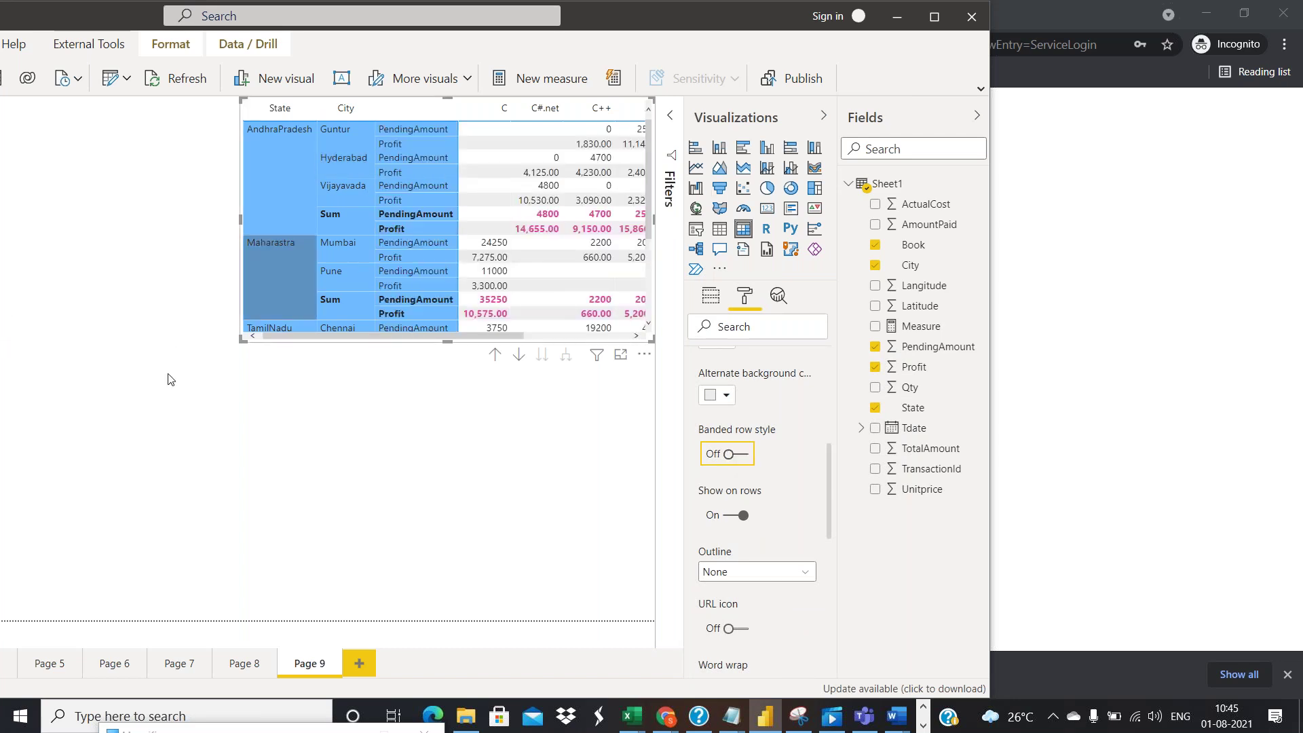
Enlarge the matrix on the page and turn the values' banded row style back on
left_click_drag(242, 337, 220, 393)
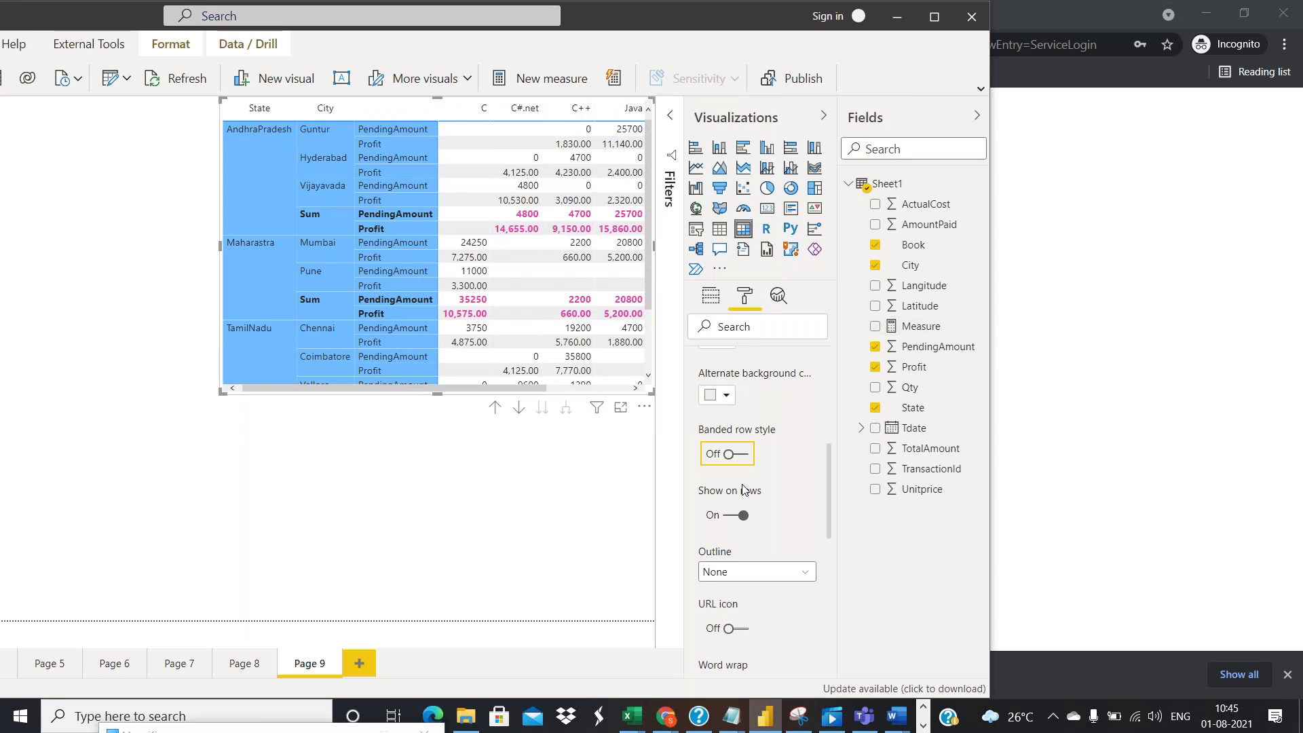
left_click(743, 455)
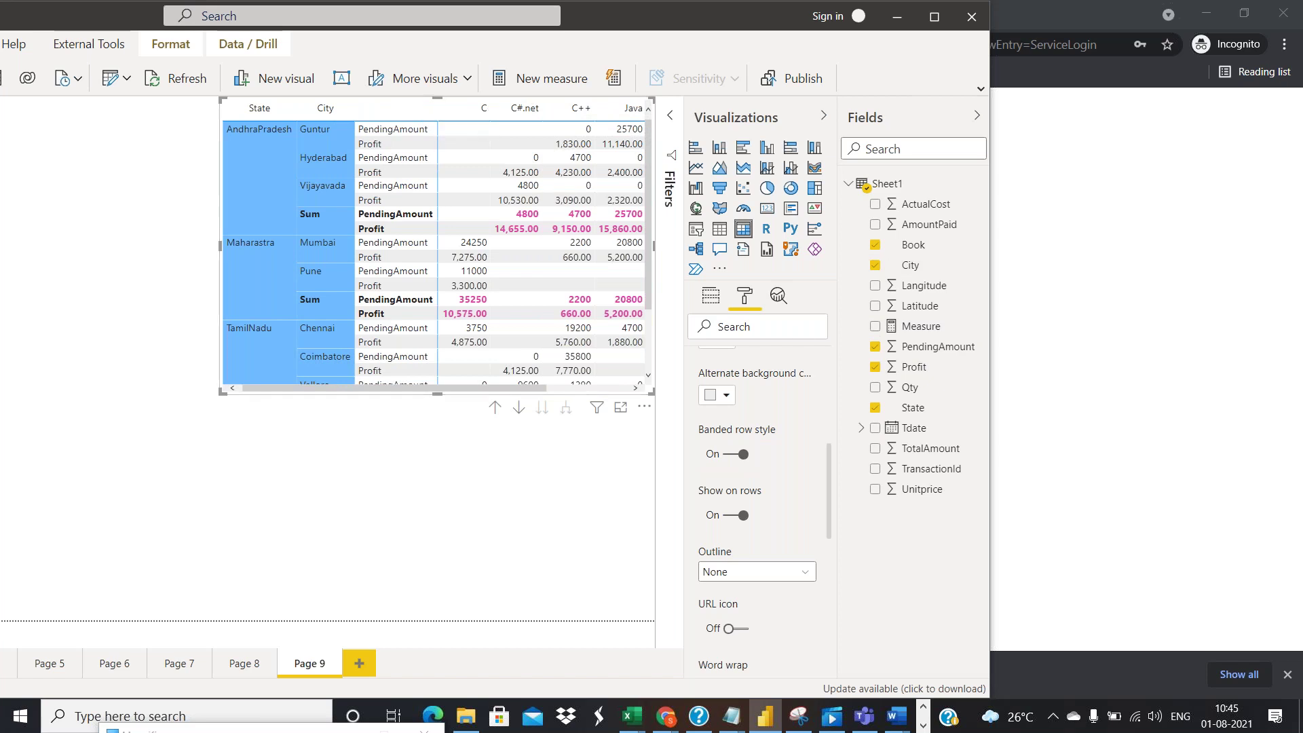
Switch the values' banded row style off and on again, and look through the remaining Values options
left_click(732, 456)
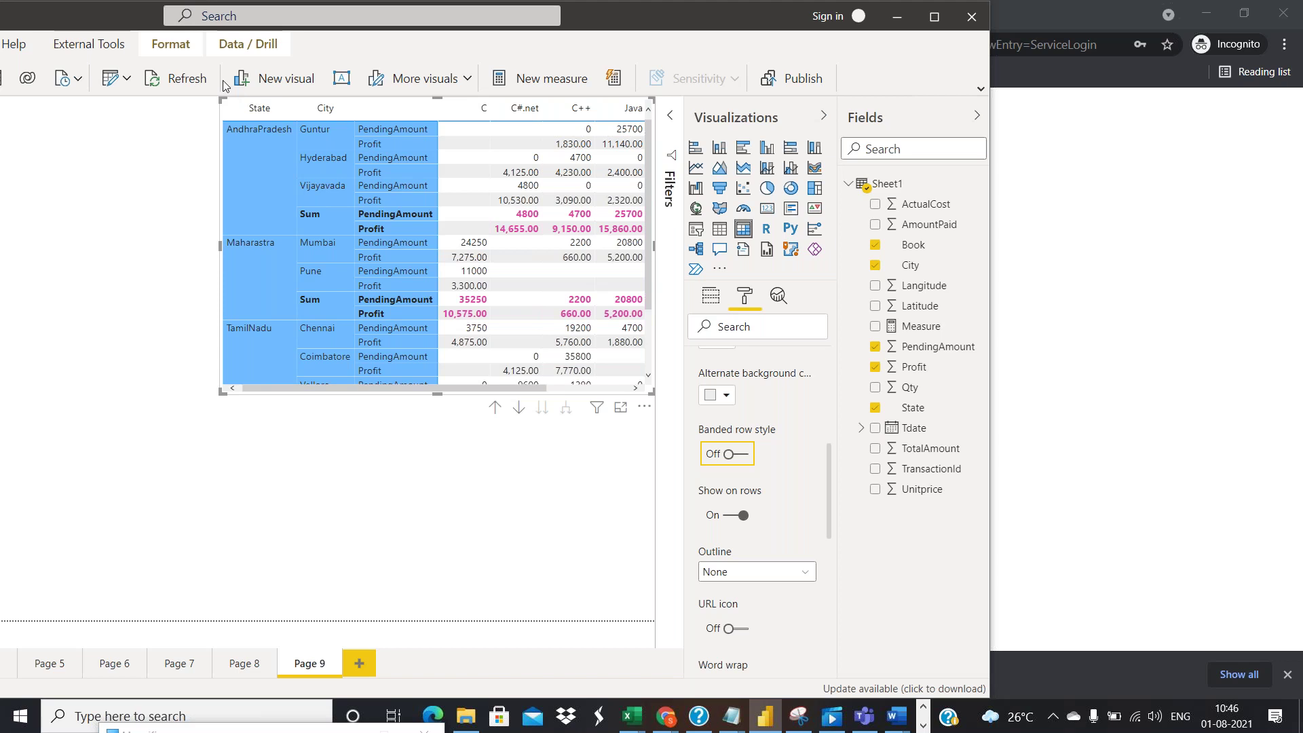
left_click(740, 458)
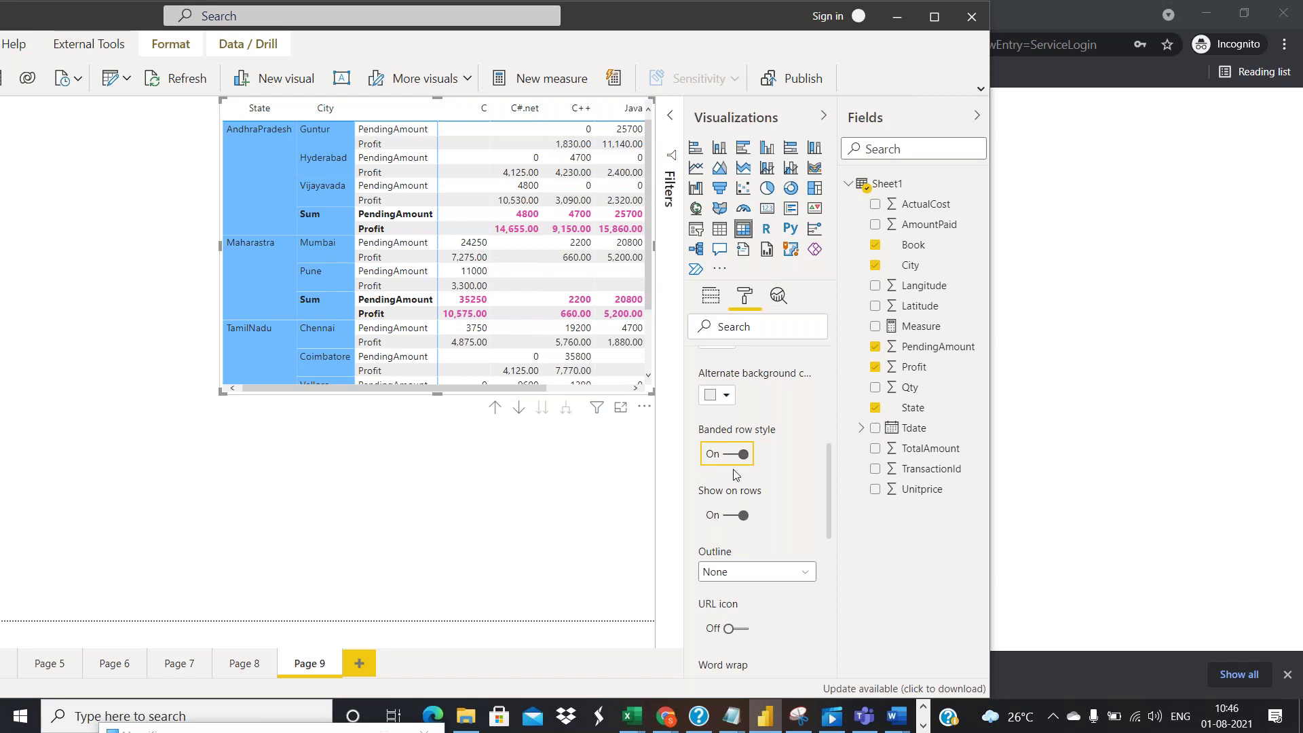
scroll(760, 402, "down", 10)
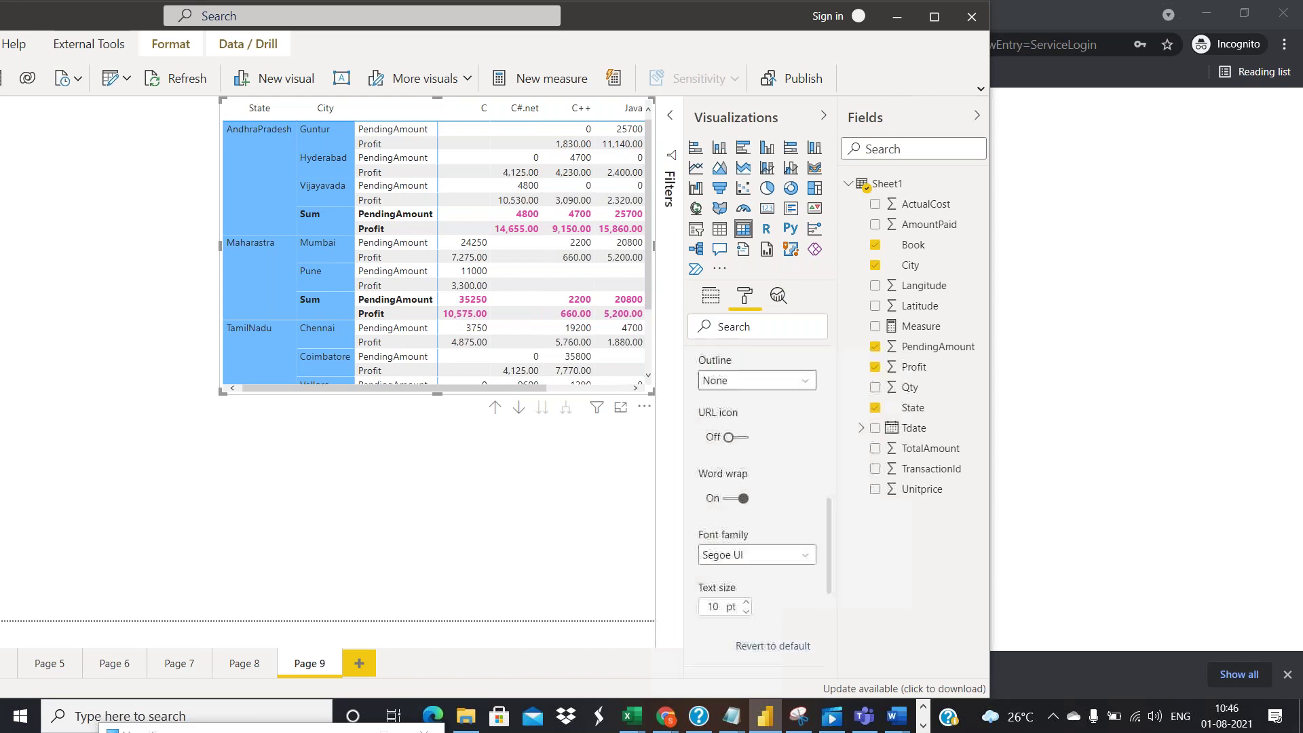
scroll(744, 412, "up", 8)
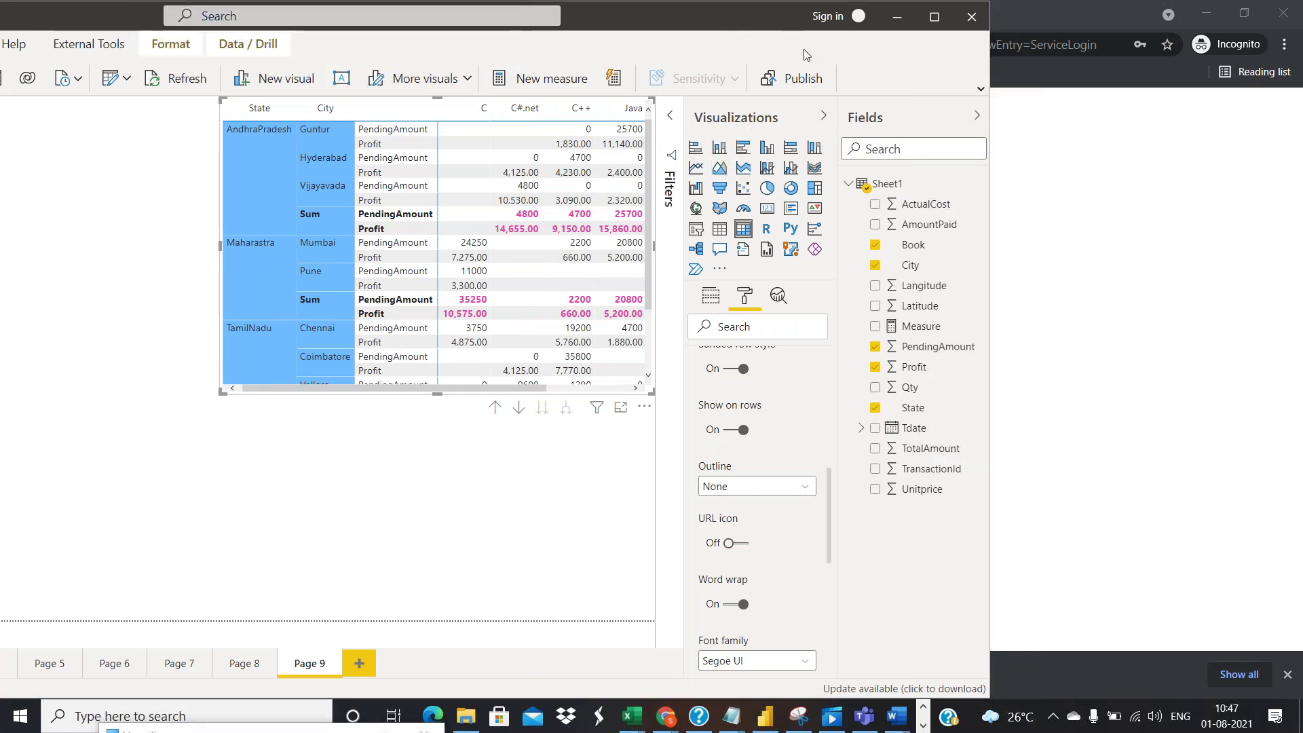
mouse_move(679, 126)
left_mouse_down()
mouse_move(679, 166)
mouse_move(710, 175)
mouse_move(836, 166)
mouse_move(843, 129)
mouse_move(684, 124)
left_mouse_up()
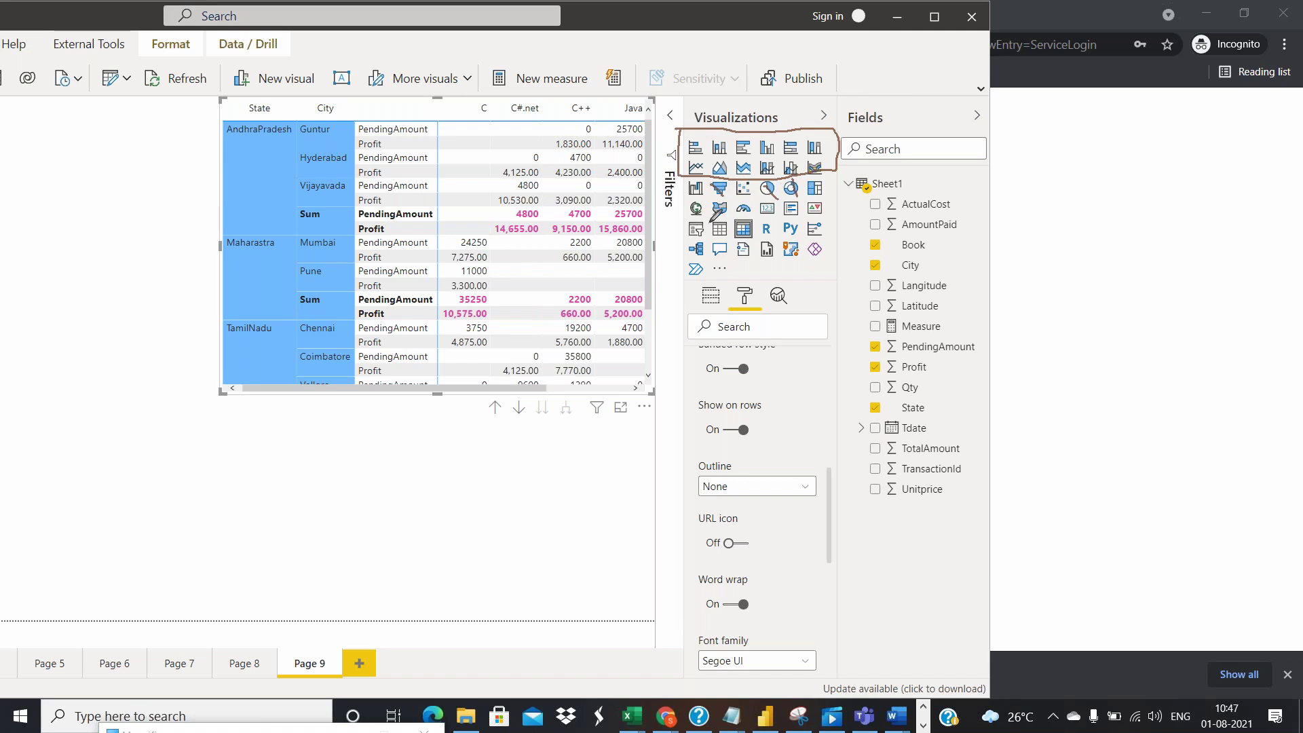
mouse_move(710, 238)
left_mouse_down()
mouse_move(760, 229)
mouse_move(711, 218)
mouse_move(784, 216)
mouse_move(787, 198)
mouse_move(683, 197)
left_mouse_up()
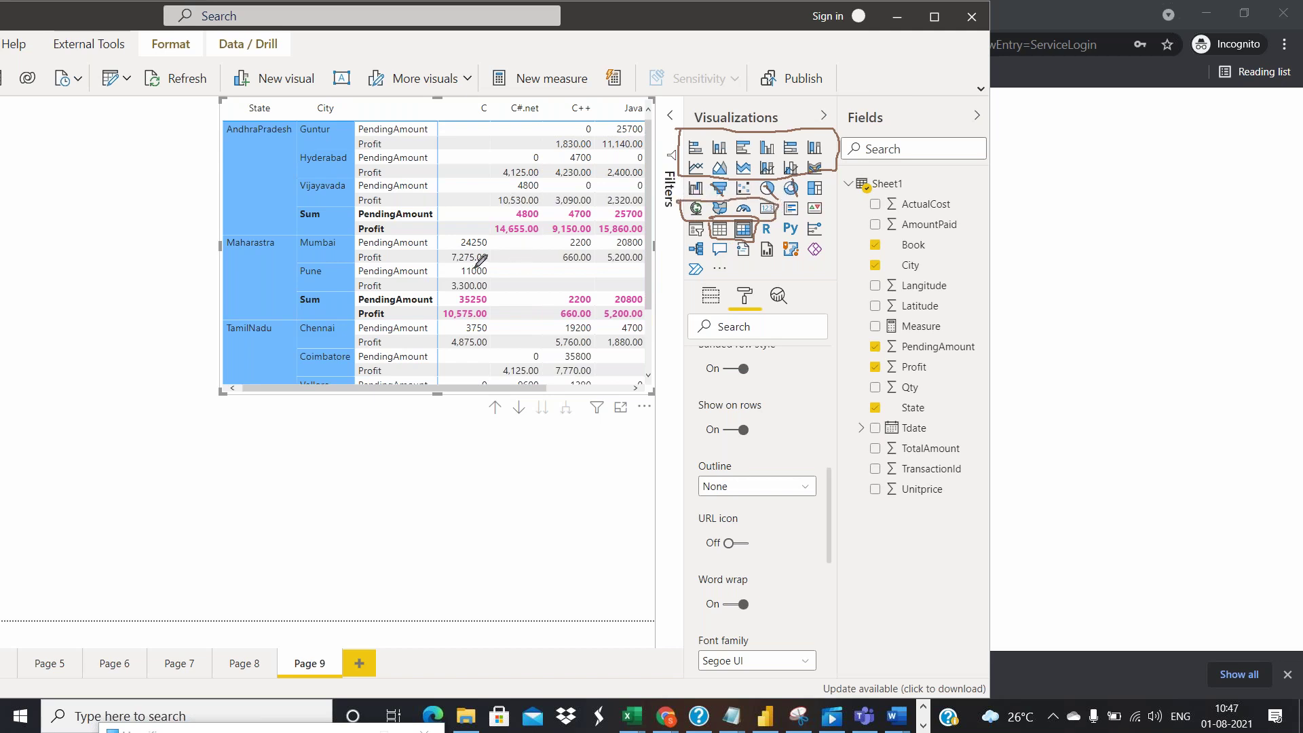